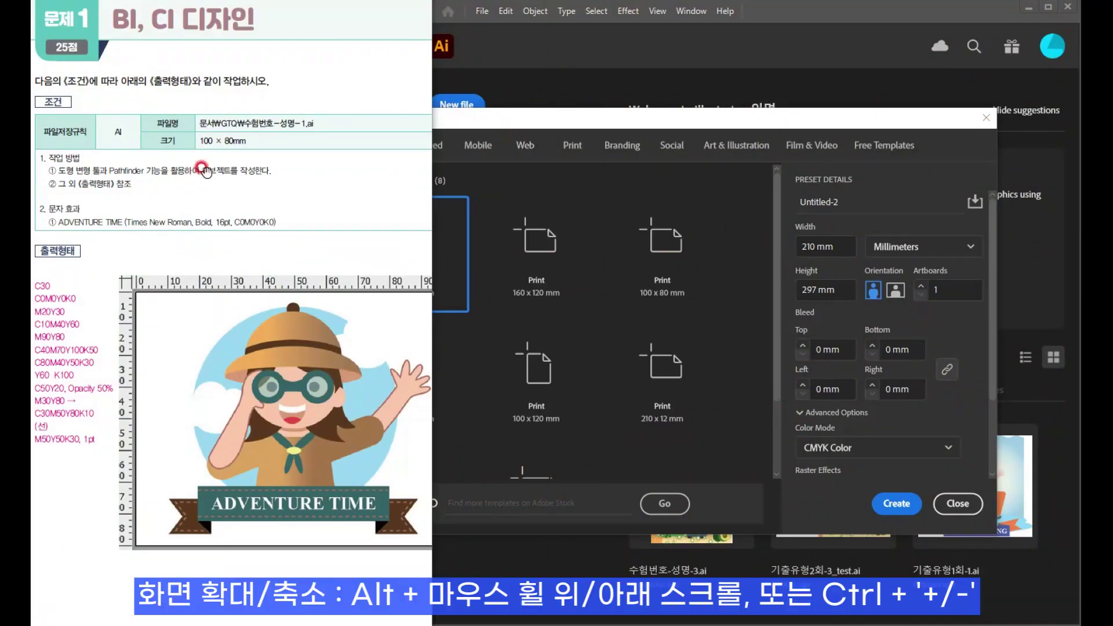
# Create a new CMYK print document 100 mm wide and 80 mm high.
pyautogui.click(471, 117)
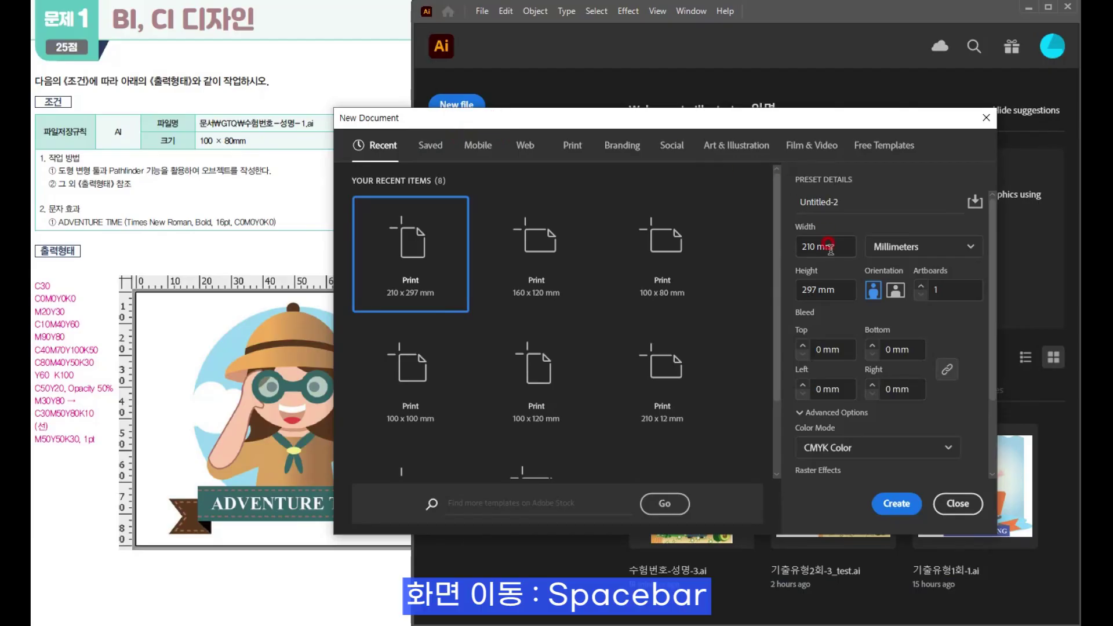
pyautogui.moveTo(832, 246); pyautogui.dragTo(771, 246)
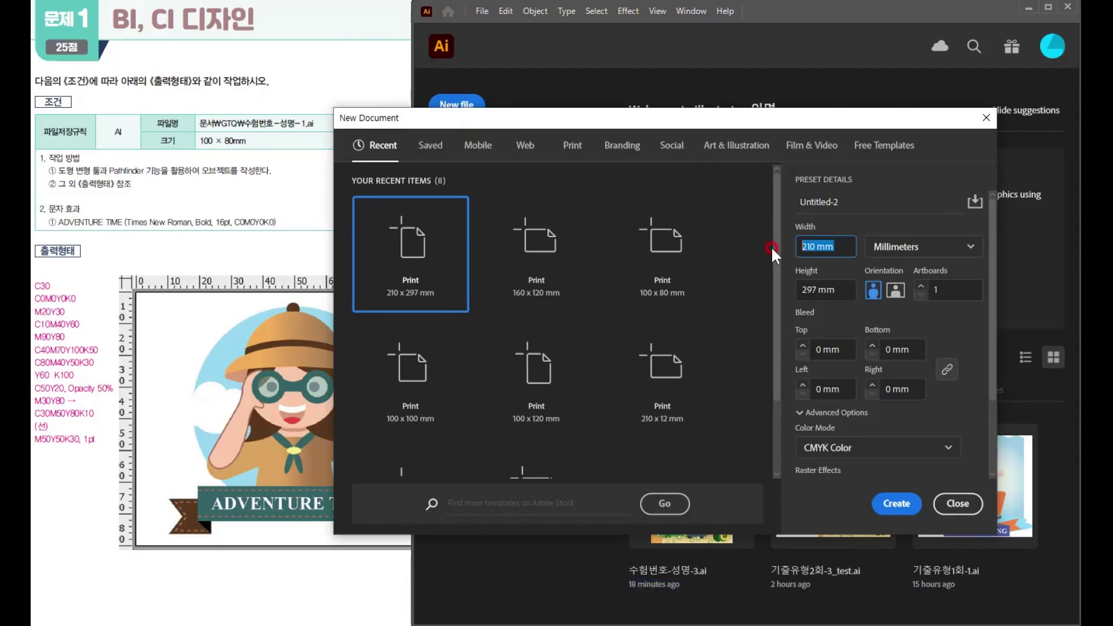
pyautogui.write('100')
pyautogui.press('Tab')
pyautogui.press('Tab')
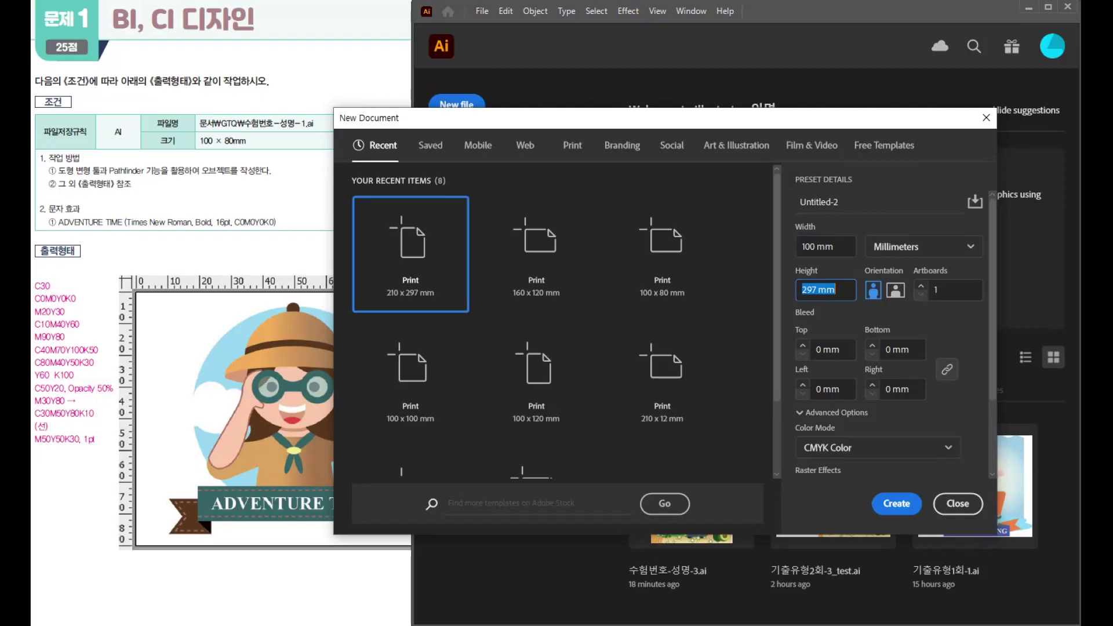
pyautogui.write('80')
pyautogui.scroll(-3, 834, 279)
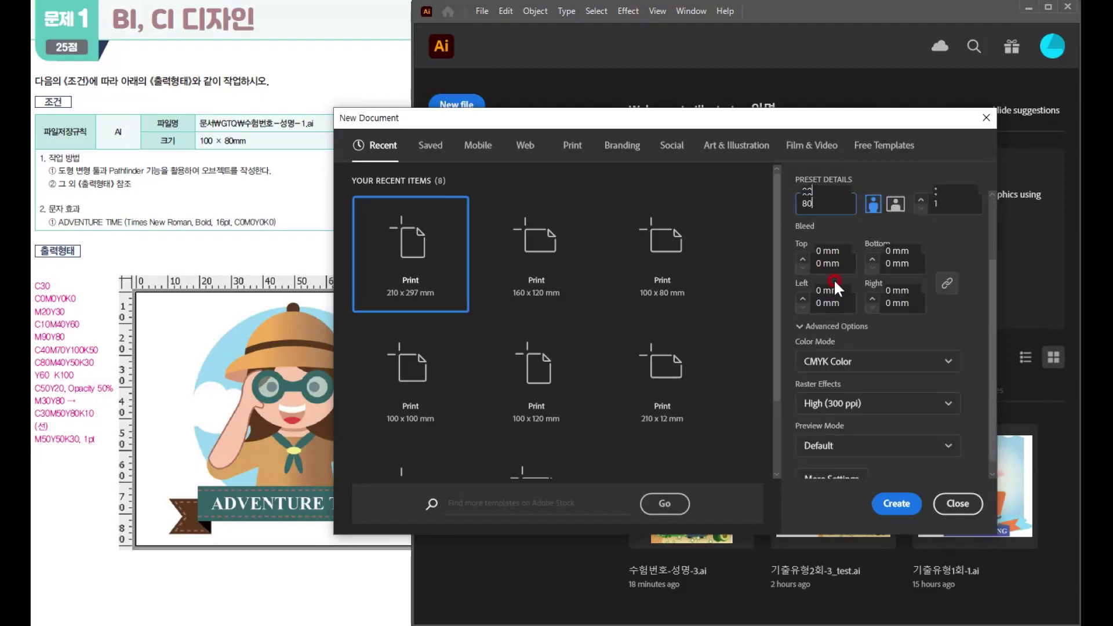
pyautogui.click(829, 347)
pyautogui.click(802, 389)
pyautogui.click(888, 502)
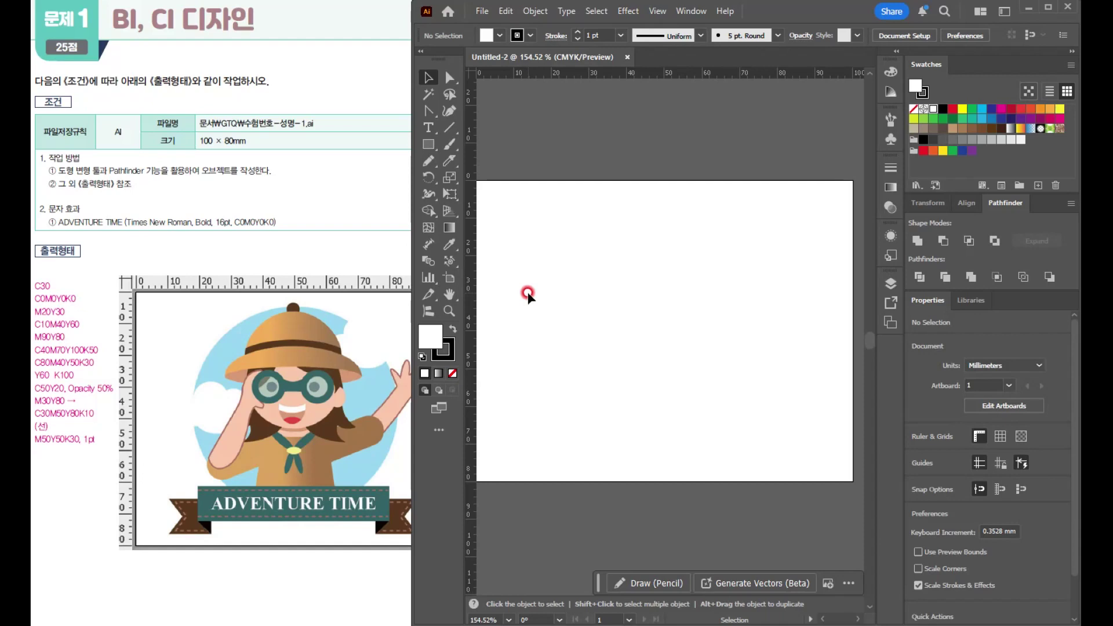
# Save the document on the computer in the GTQ folder as Adobe Illustrator file 수험번호-성명-1.
pyautogui.moveTo(592, 314)
pyautogui.mouseDown()
pyautogui.moveTo(606, 313)
pyautogui.moveTo(602, 303)
pyautogui.mouseUp()
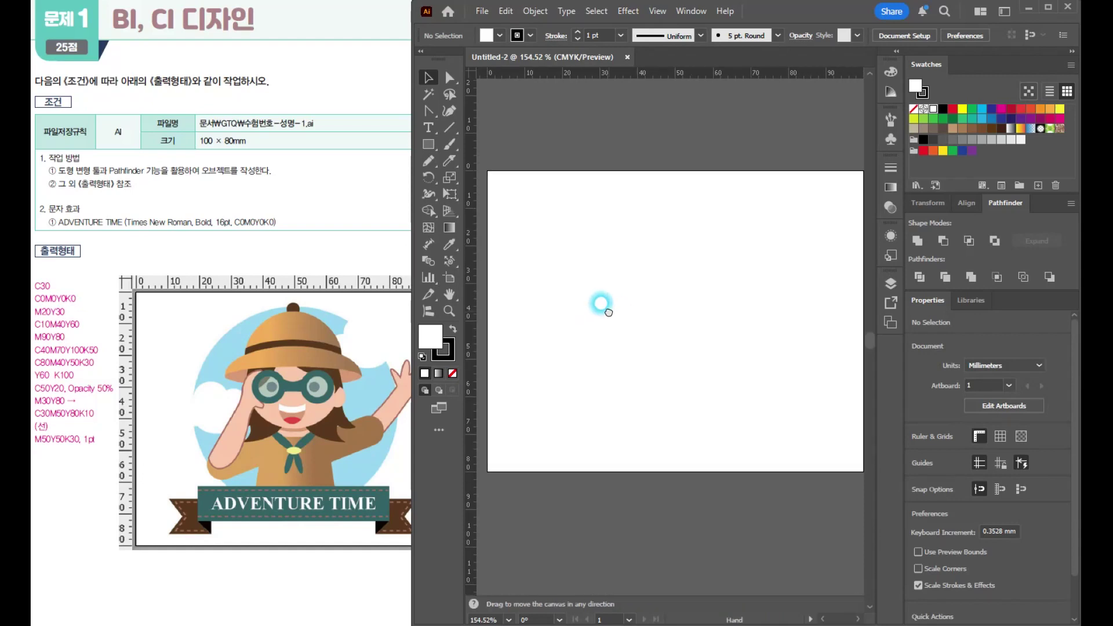
pyautogui.click(477, 22)
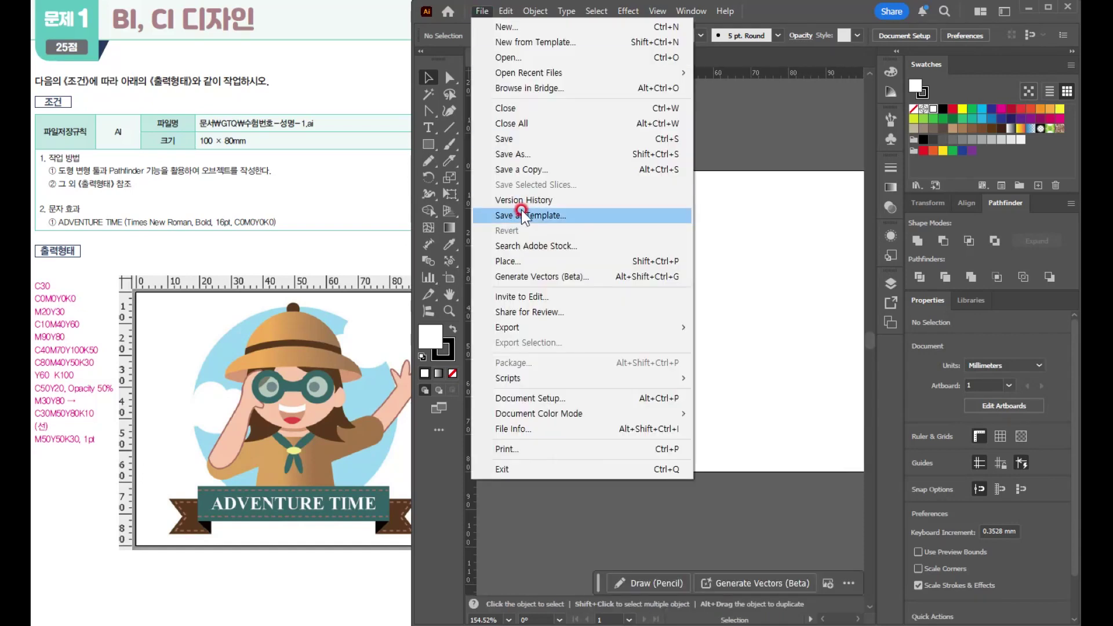
pyautogui.click(524, 156)
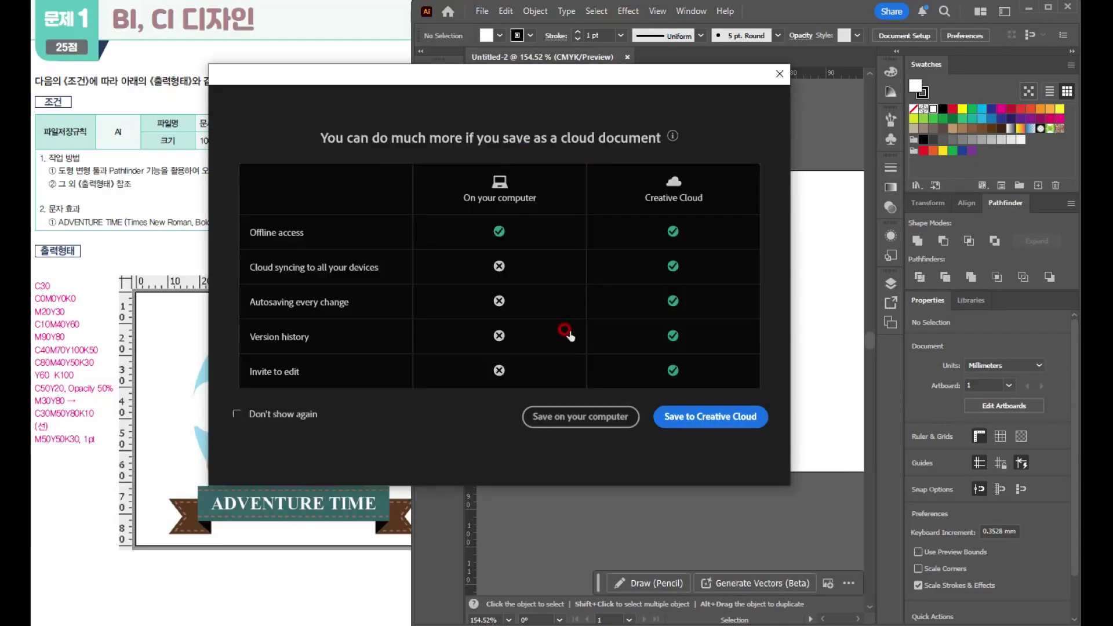
pyautogui.click(571, 416)
pyautogui.write('수험번호-성명-1')
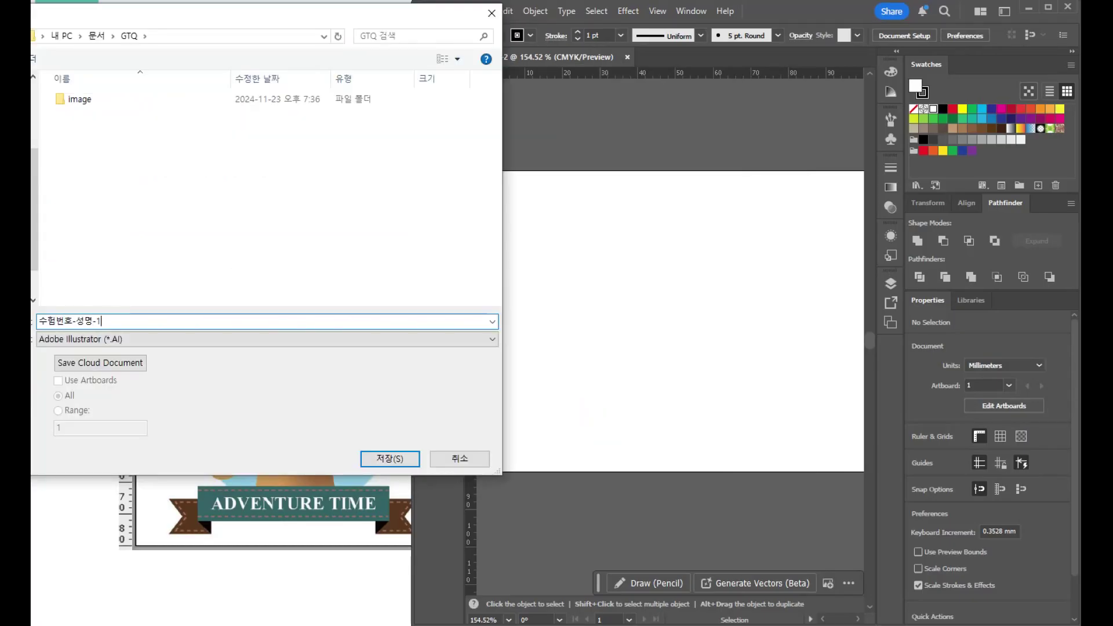
pyautogui.click(365, 456)
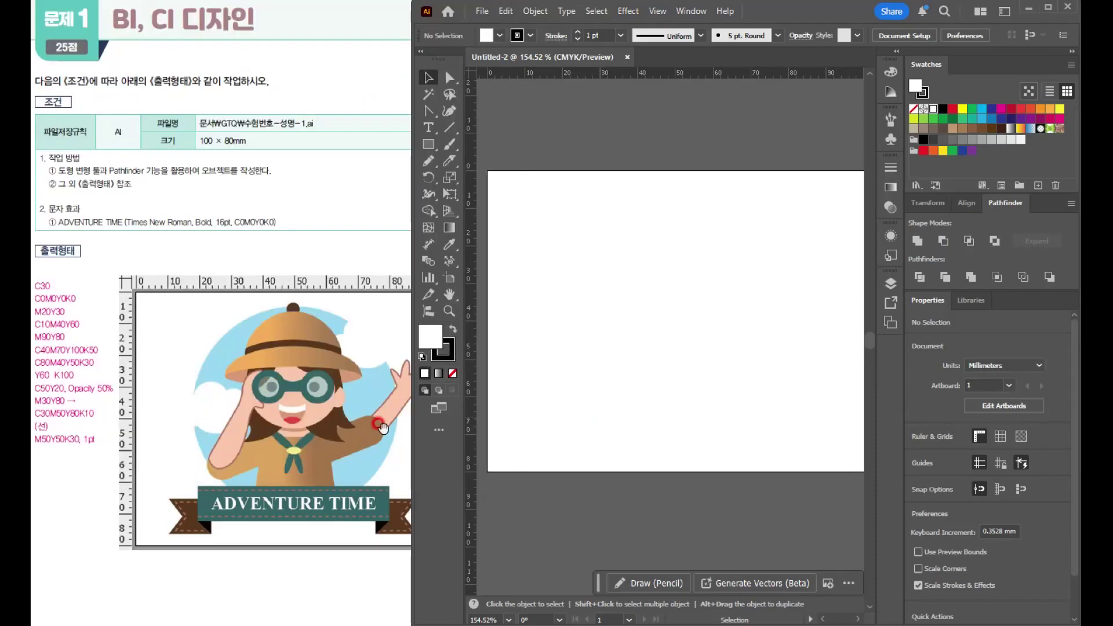
# Set the saved file's version to Illustrator CC (Legacy) and accept saving in the legacy format.
pyautogui.click(385, 40)
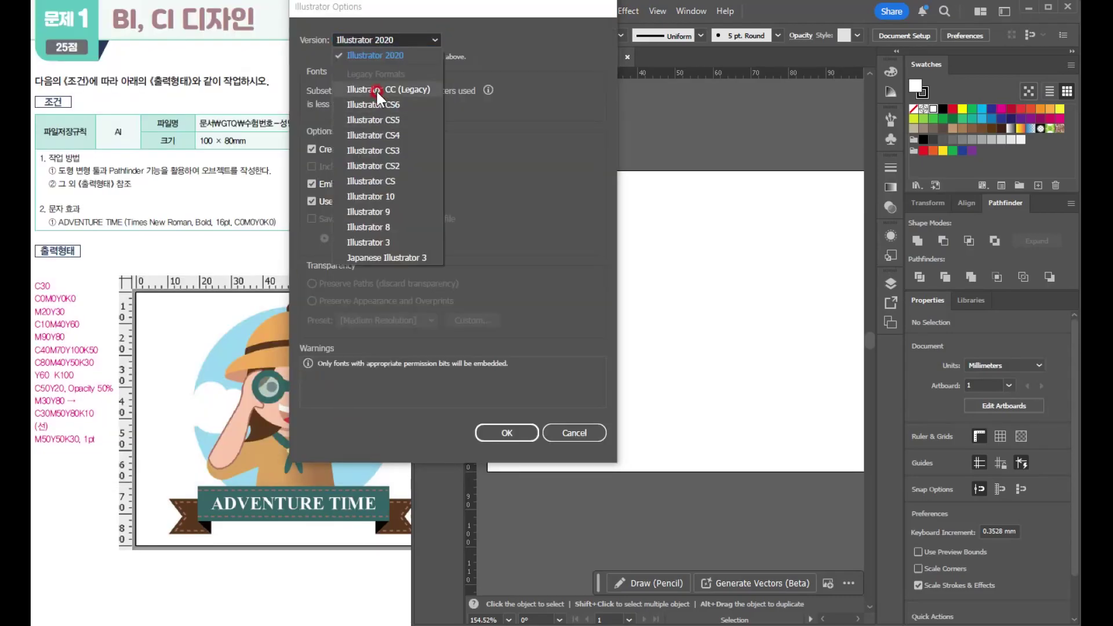
pyautogui.click(376, 90)
pyautogui.click(445, 35)
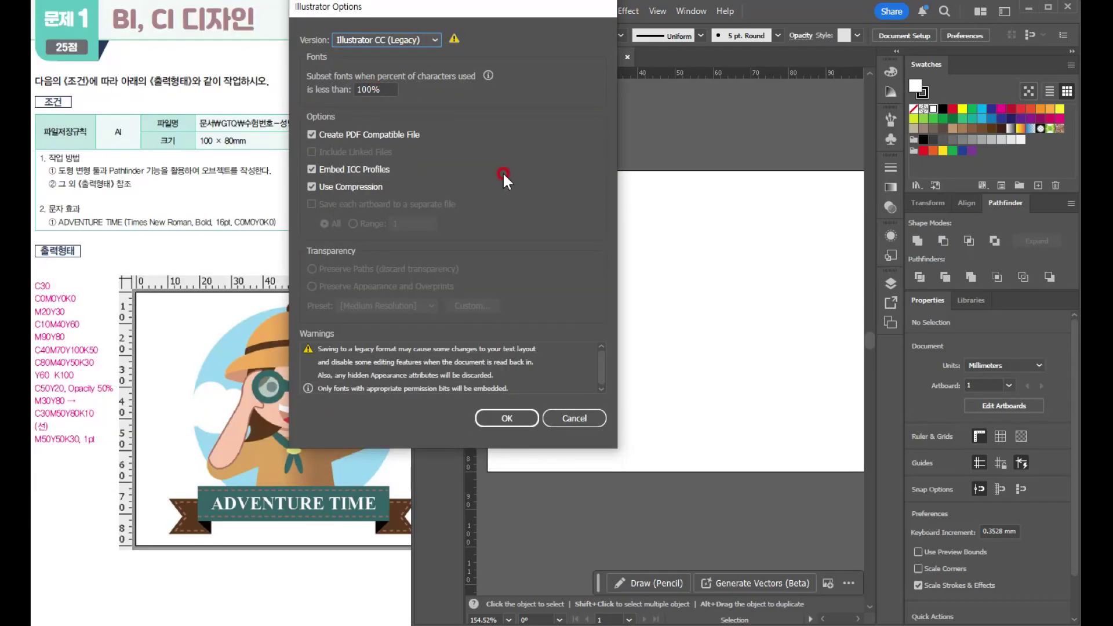
pyautogui.click(493, 422)
pyautogui.click(776, 297)
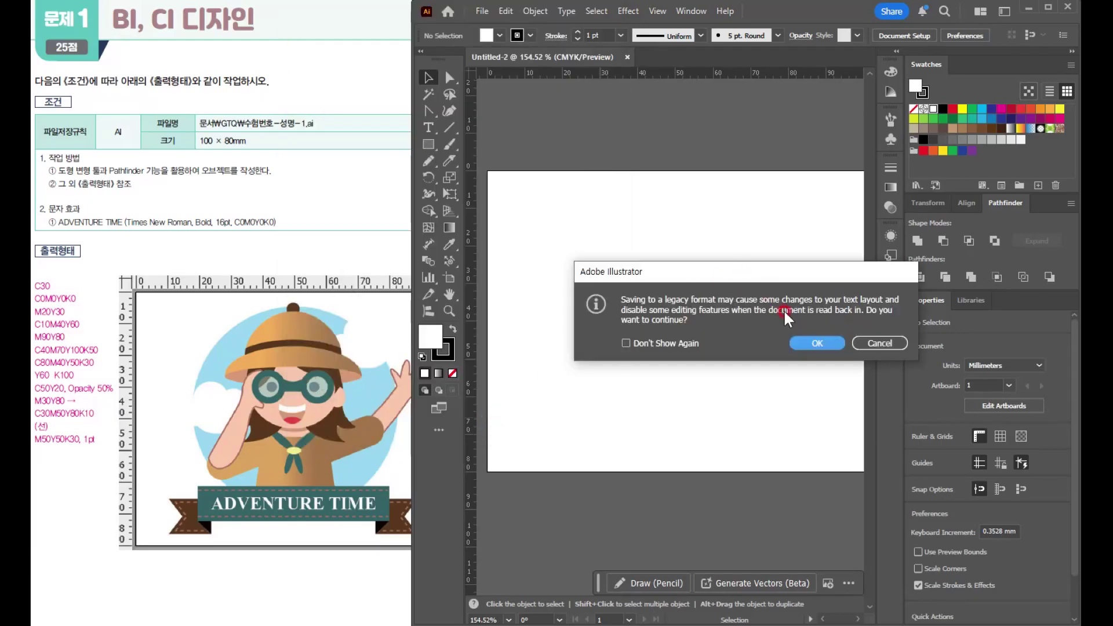
pyautogui.click(810, 343)
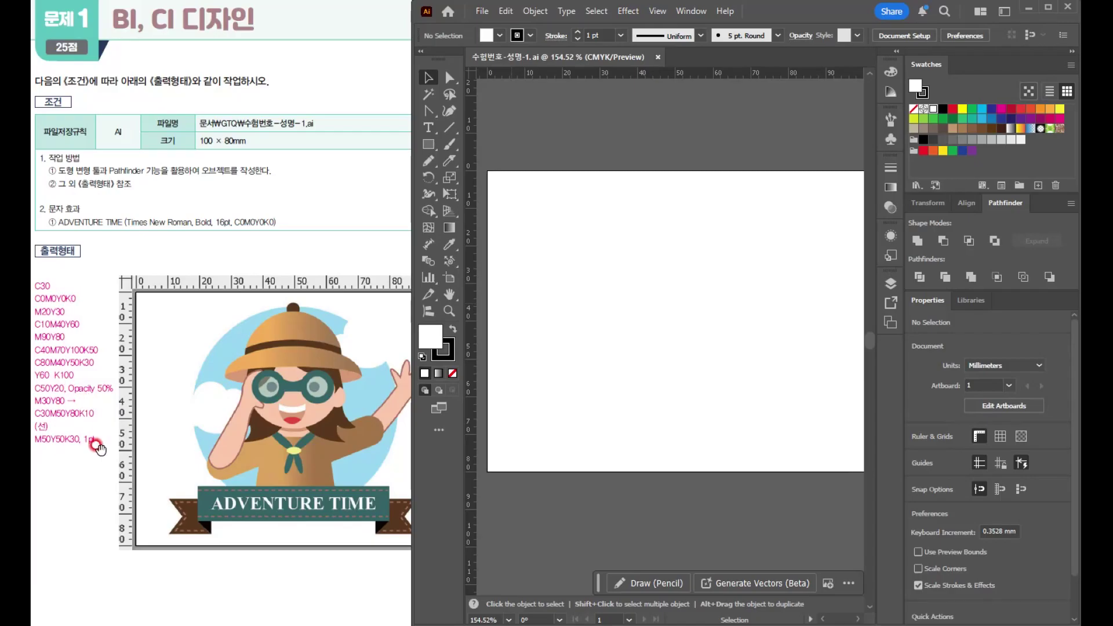
# Create a new swatch group named Swatch Group 1 and add a global C=30 M=0 Y=0 K=0 swatch to it.
pyautogui.click(1001, 166)
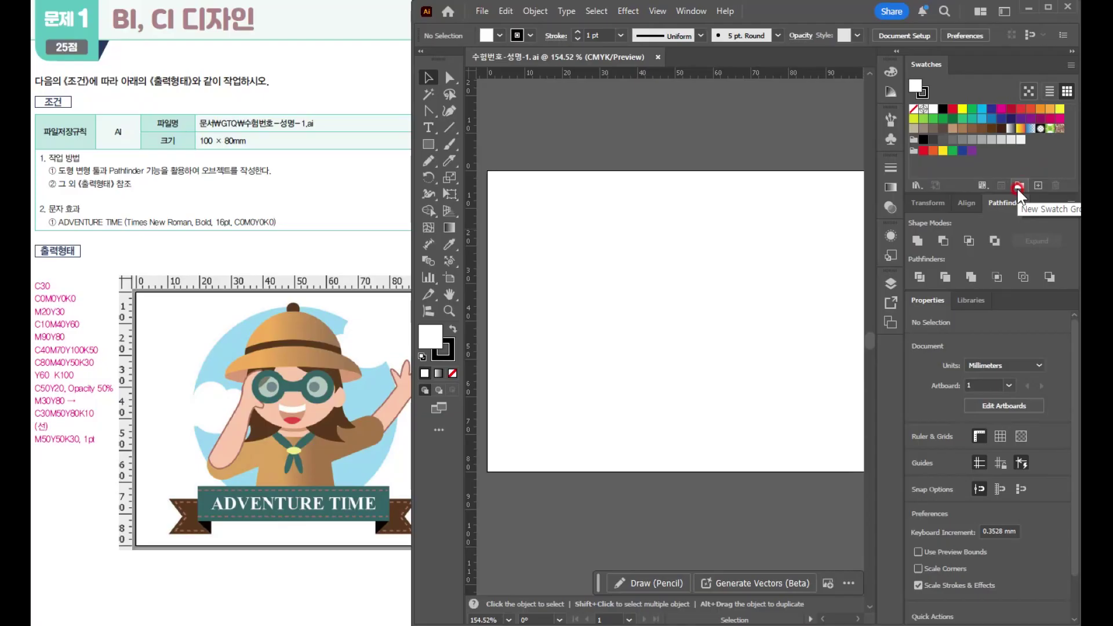
pyautogui.click(1018, 186)
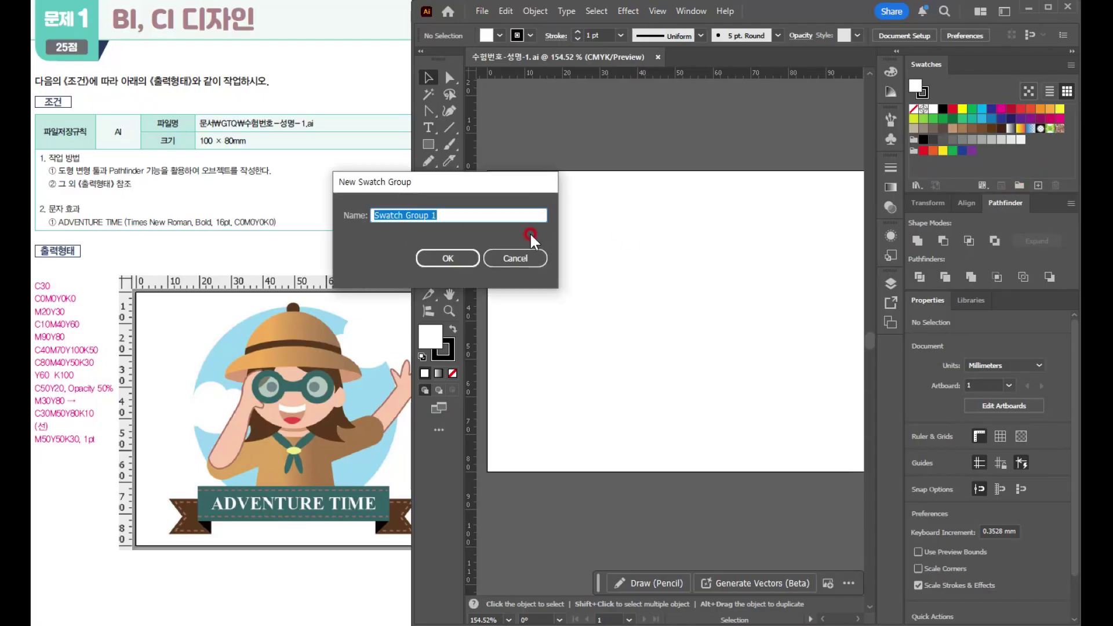
pyautogui.click(444, 256)
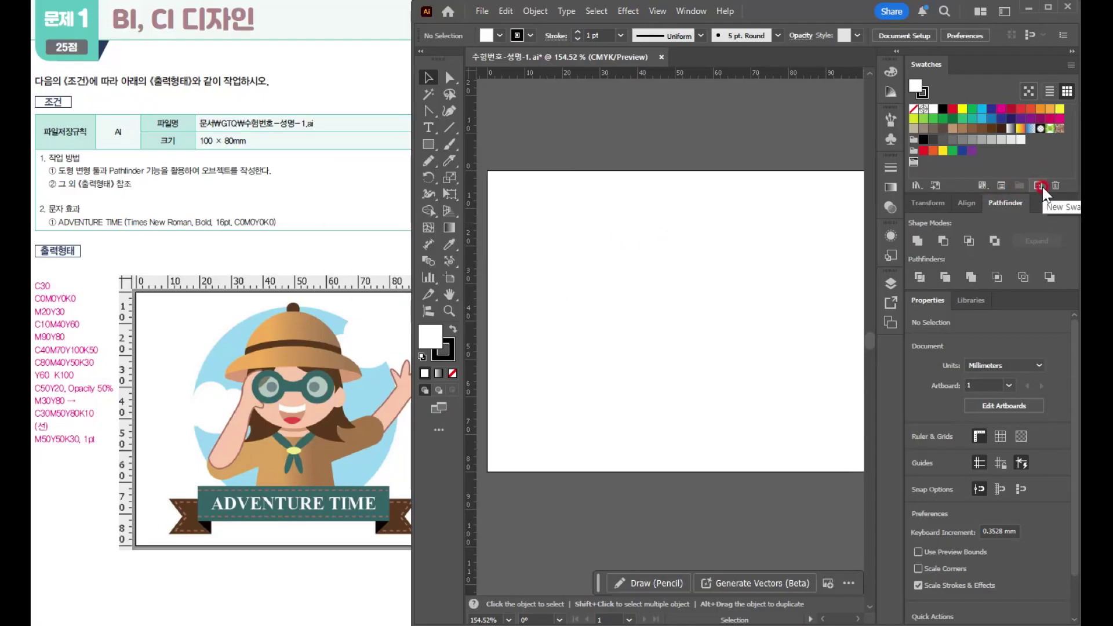
pyautogui.click(1038, 186)
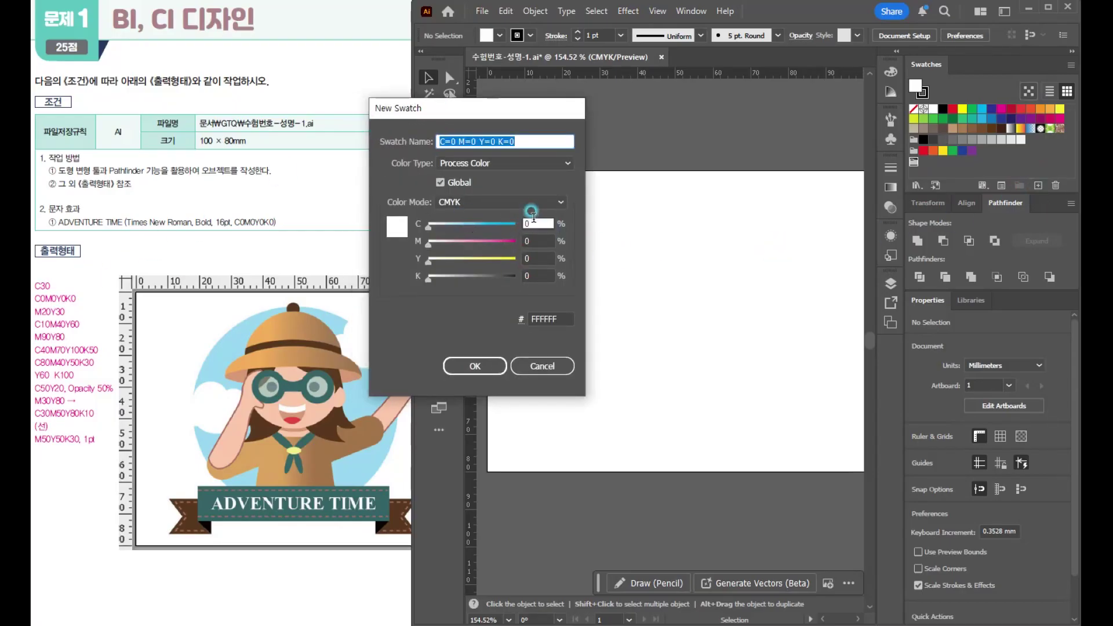
pyautogui.click(531, 224)
pyautogui.write('30')
pyautogui.press('Return')
# Add a global process swatch with C=0 M=20 Y=30 K=0 to the swatch group.
pyautogui.click(1037, 185)
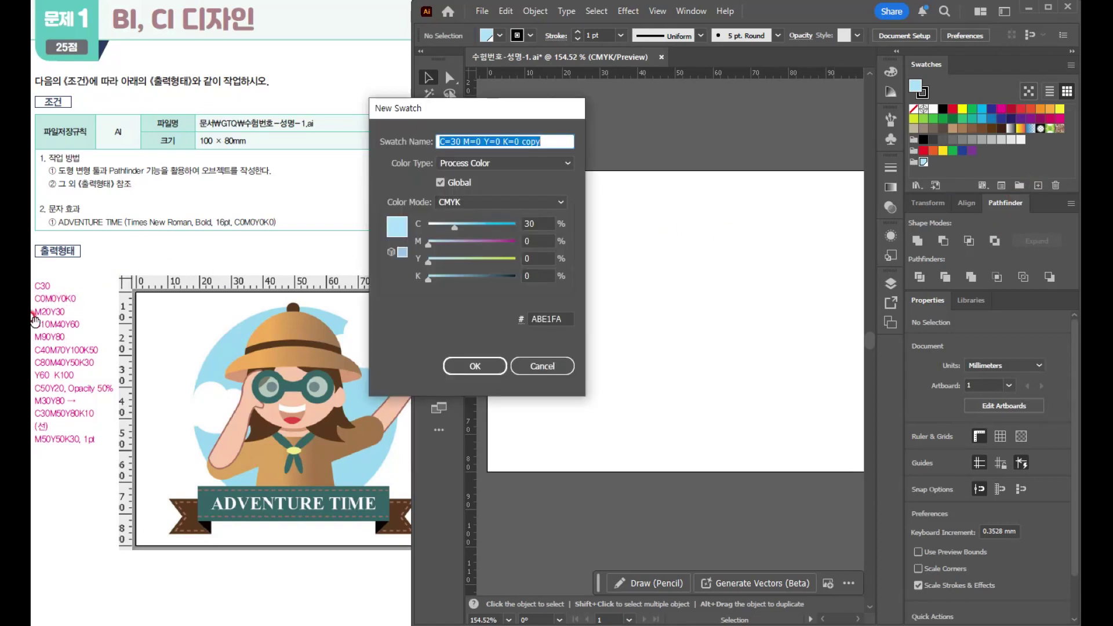
pyautogui.click(545, 231)
pyautogui.write('0')
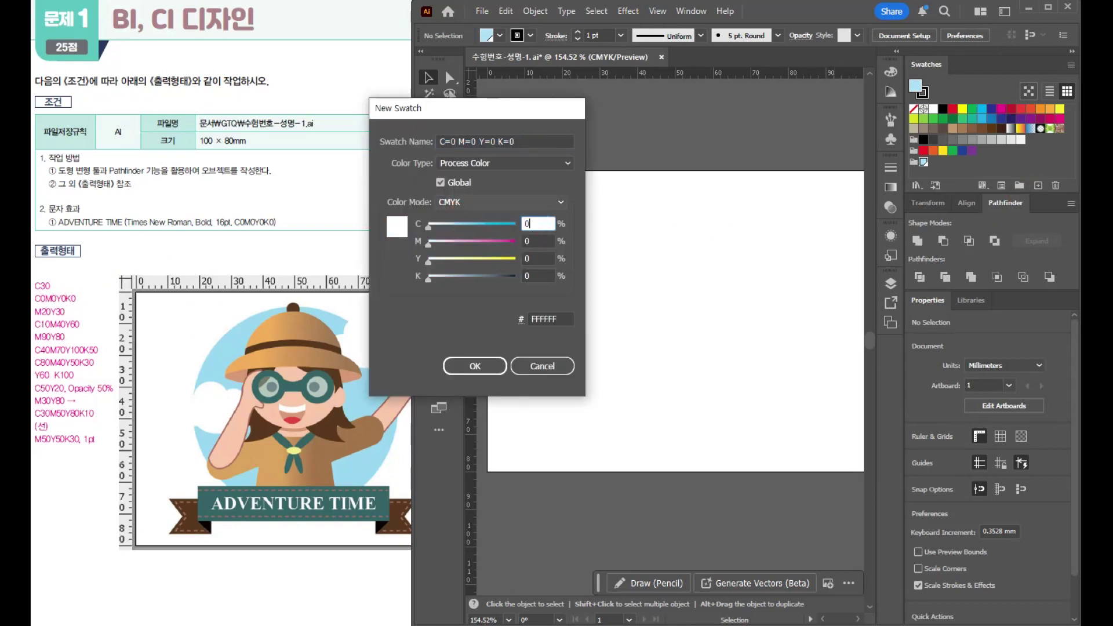
pyautogui.press('Tab')
pyautogui.write('20')
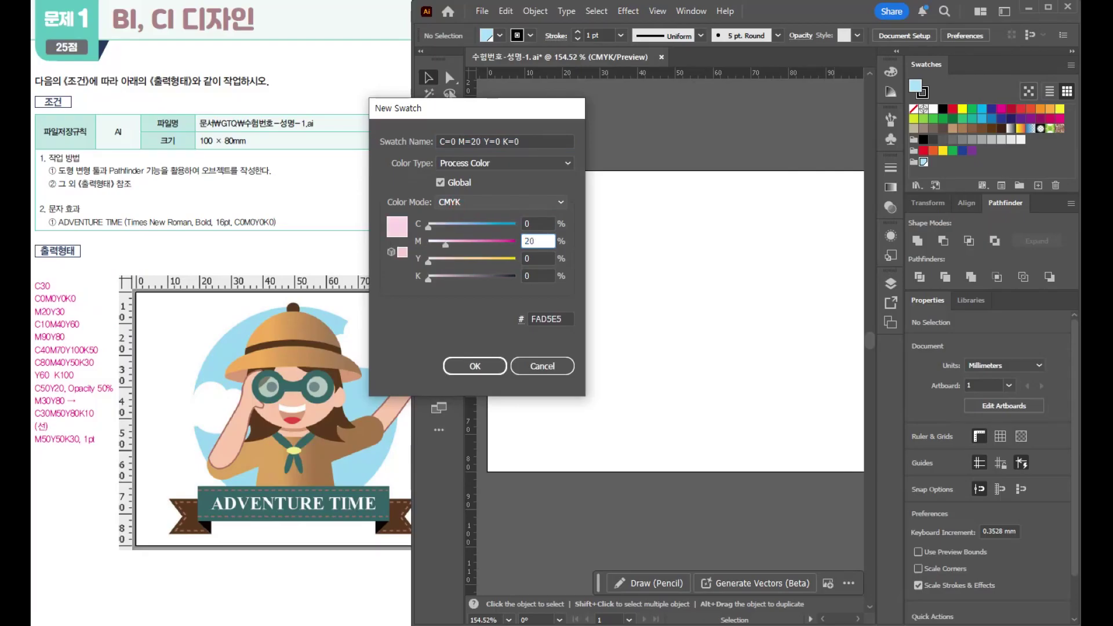
pyautogui.press('Tab')
pyautogui.write('30')
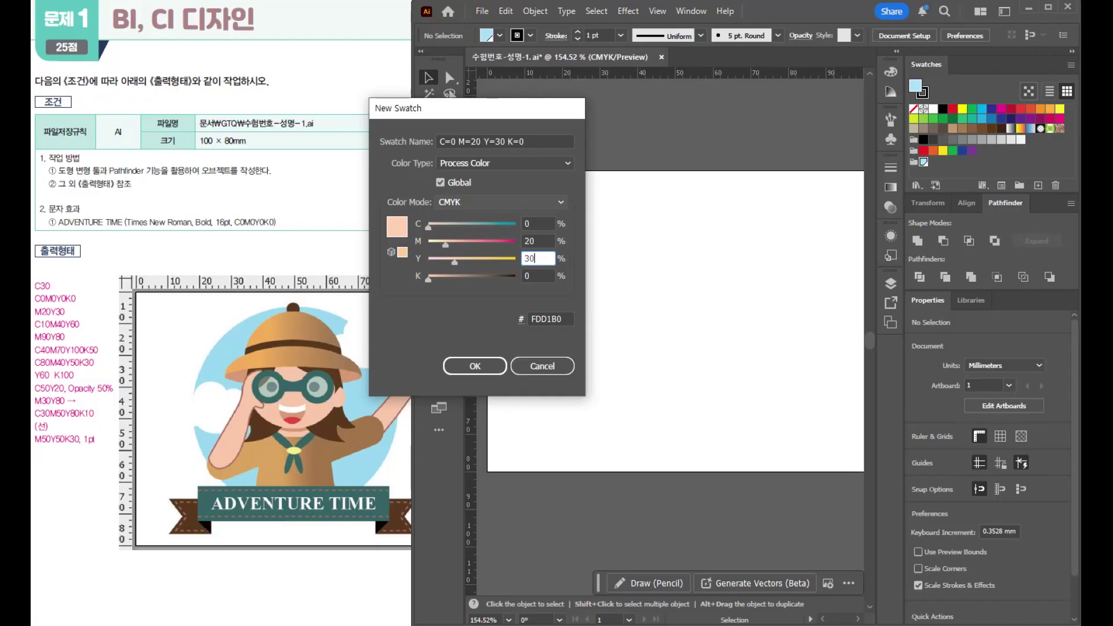
pyautogui.press('Return')
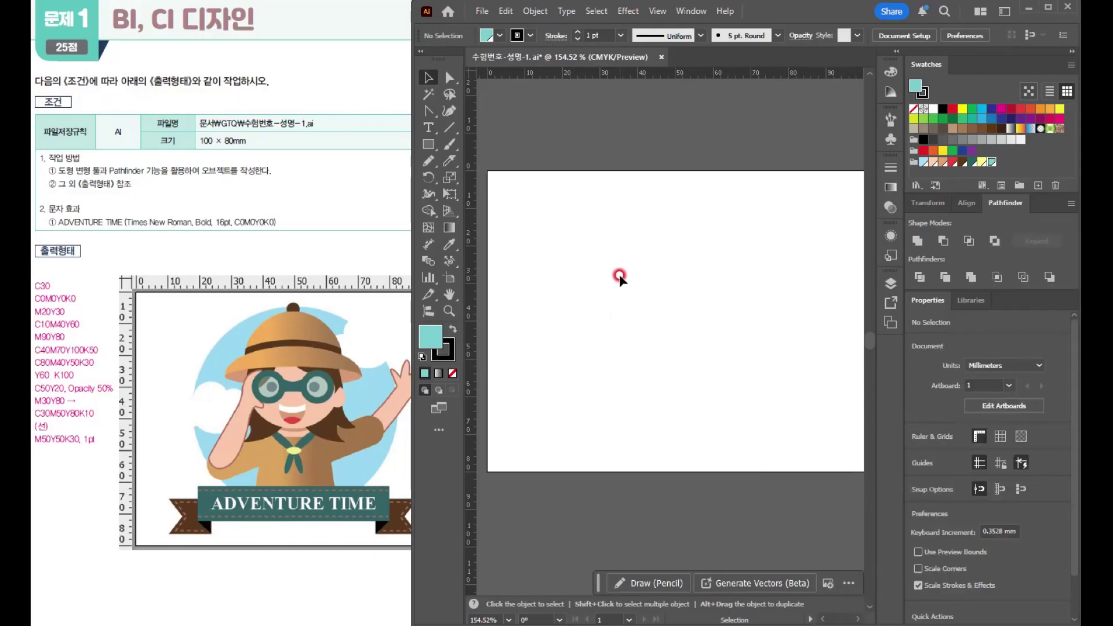
# Draw a circle about 66 mm in diameter centred on the artboard, filled with the C=30 swatch and without a stroke.
pyautogui.click(429, 145)
pyautogui.moveTo(432, 155); pyautogui.dragTo(498, 177)
pyautogui.hotkey('ctrl', '1')
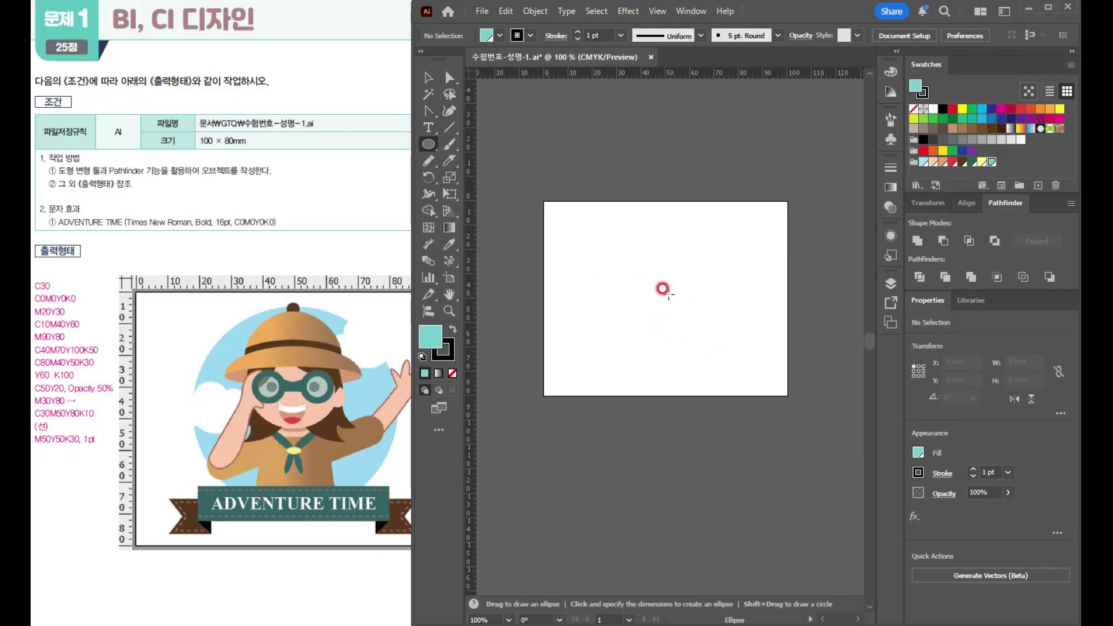
pyautogui.moveTo(665, 298)
pyautogui.mouseDown()
pyautogui.moveTo(721, 360)
pyautogui.moveTo(749, 369)
pyautogui.moveTo(737, 366)
pyautogui.mouseUp()
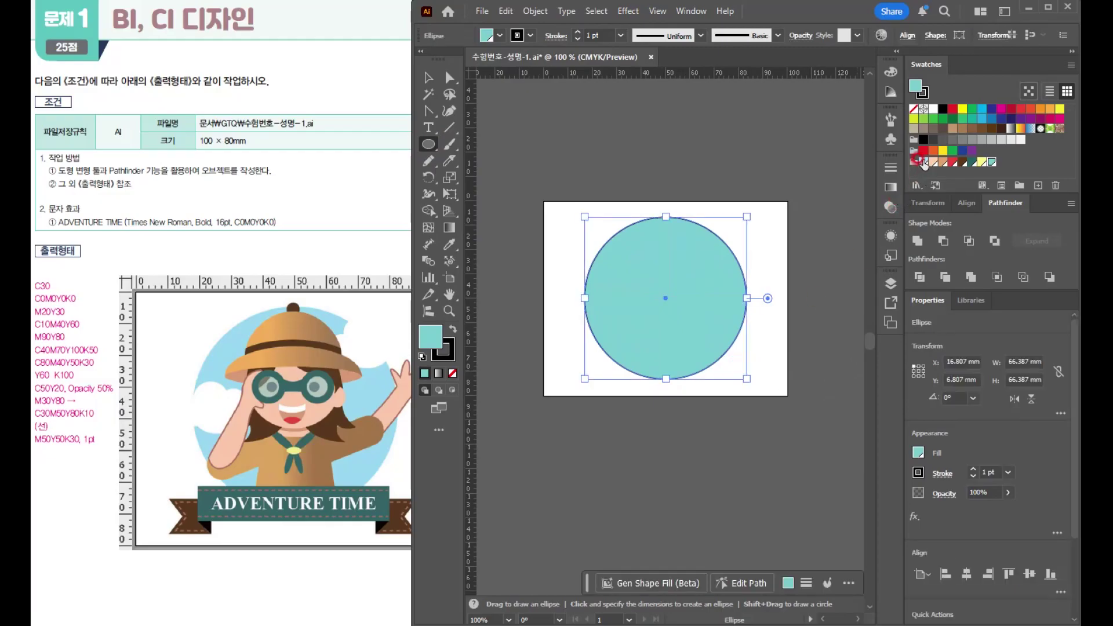
pyautogui.click(923, 162)
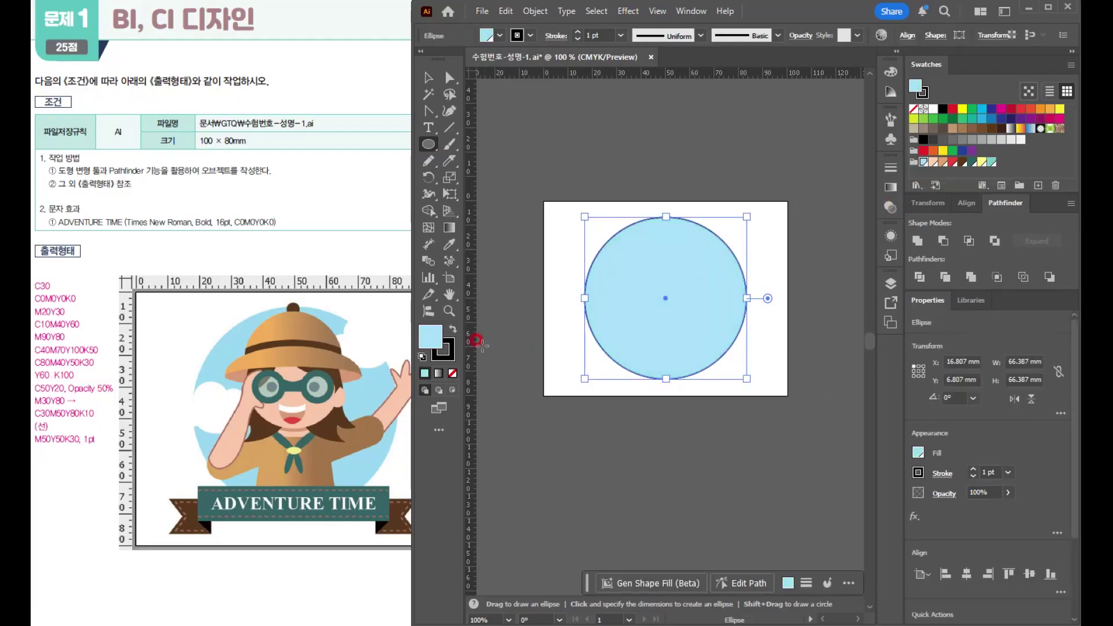
pyautogui.click(449, 350)
pyautogui.click(452, 374)
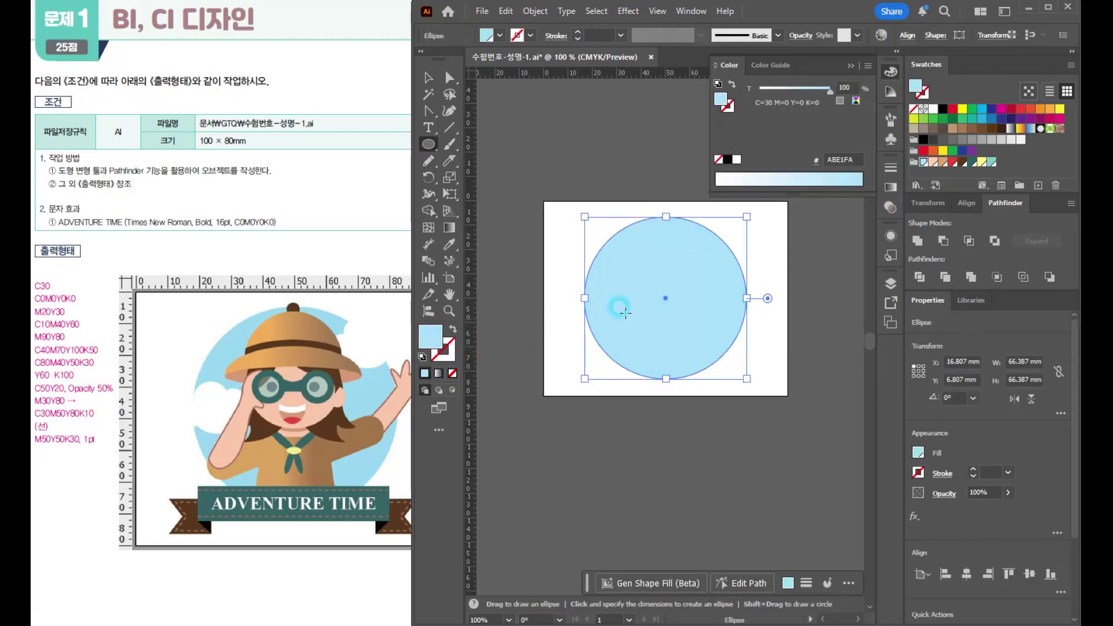
pyautogui.scroll(1, 669, 288)
pyautogui.click(866, 67)
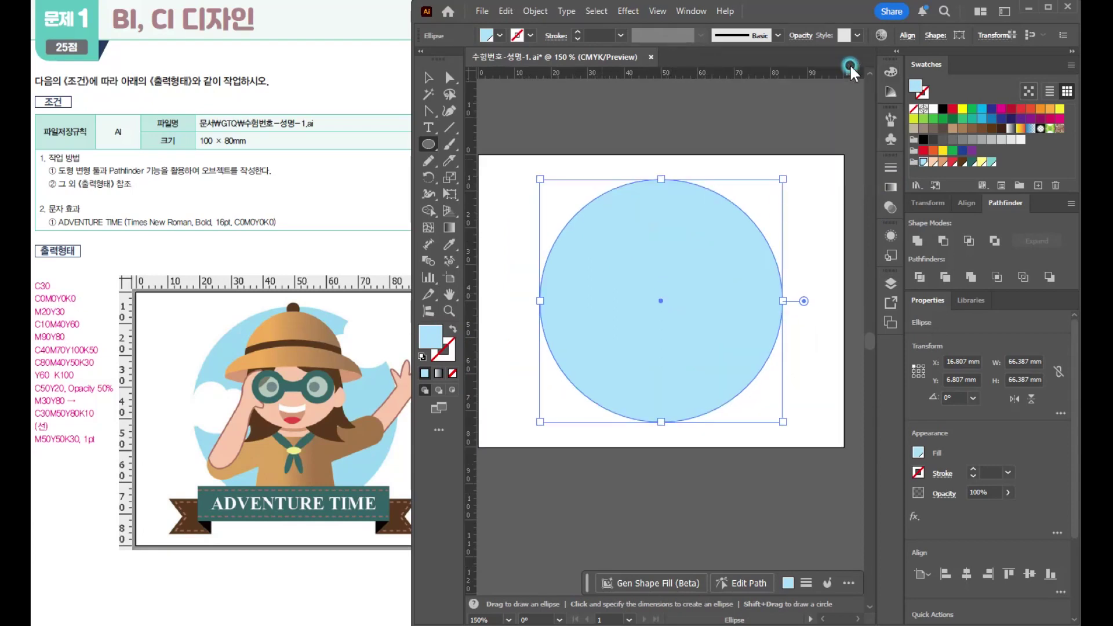
# Build a white cloud from overlapping ellipses on the left edge of the blue circle.
pyautogui.moveTo(399, 198); pyautogui.dragTo(398, 200)
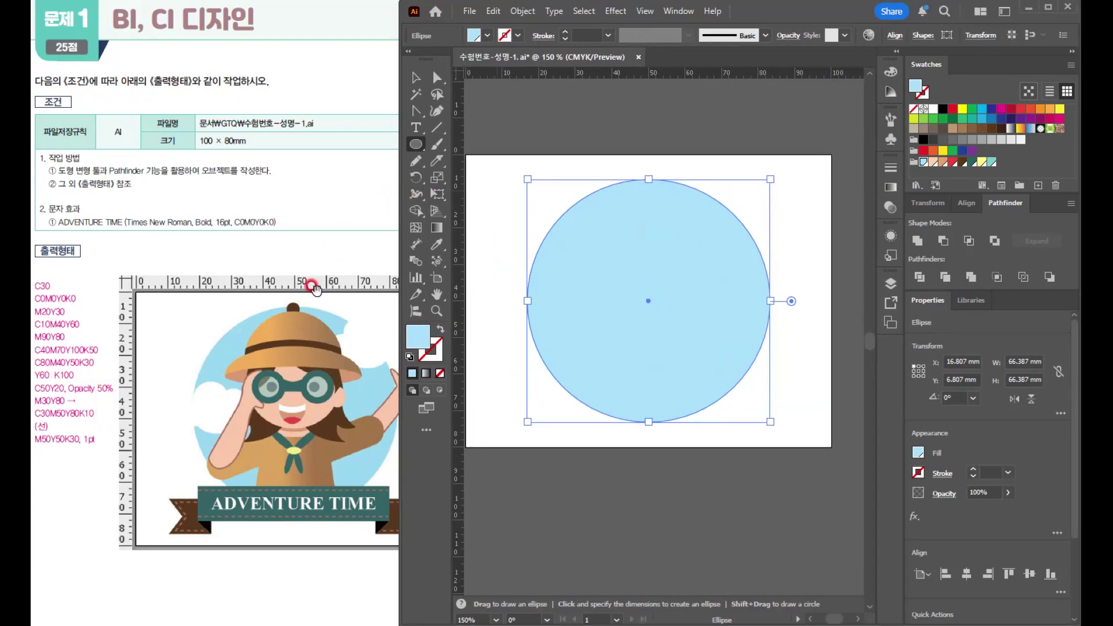
pyautogui.click(416, 144)
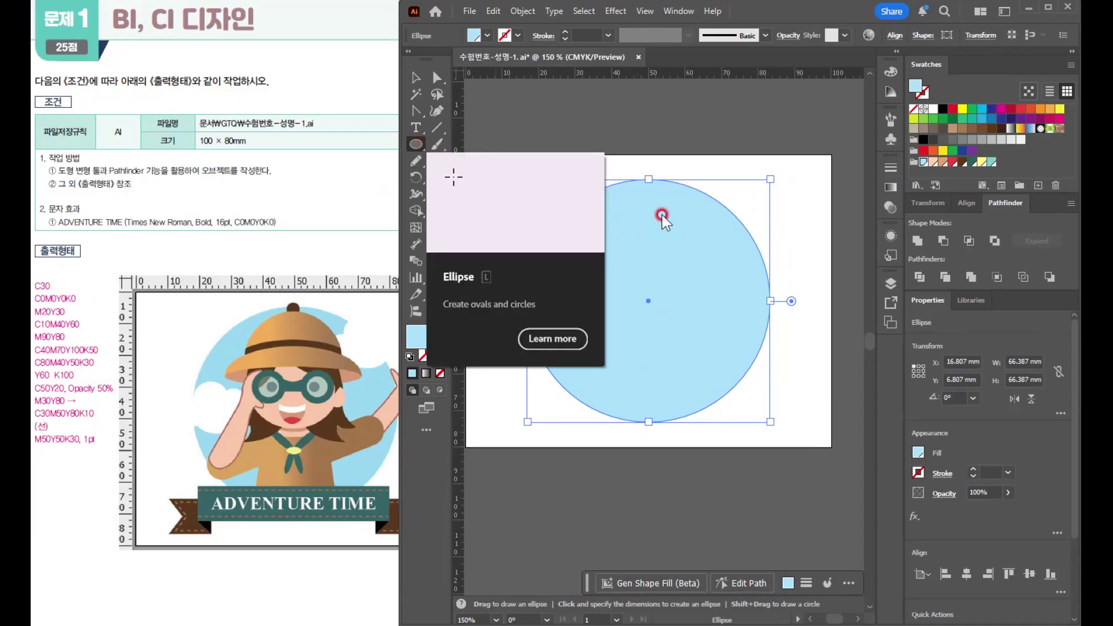
pyautogui.click(802, 284)
pyautogui.moveTo(499, 282)
pyautogui.mouseDown()
pyautogui.moveTo(561, 342)
pyautogui.moveTo(546, 328)
pyautogui.moveTo(561, 291)
pyautogui.moveTo(550, 295)
pyautogui.moveTo(578, 253)
pyautogui.mouseUp()
pyautogui.press('v')
pyautogui.moveTo(555, 292); pyautogui.dragTo(563, 329)
pyautogui.moveTo(565, 327); pyautogui.dragTo(598, 304)
pyautogui.moveTo(619, 263); pyautogui.dragTo(592, 291)
pyautogui.keyDown('shift'); pyautogui.click(596, 302); pyautogui.keyUp('shift')
pyautogui.click(552, 331)
# Place a second white cloud over the blue circle's upper-right edge and group the selected cloud shapes.
pyautogui.moveTo(587, 345); pyautogui.dragTo(746, 241)
pyautogui.keyDown('shift'); pyautogui.click(586, 280); pyautogui.keyUp('shift')
pyautogui.keyDown('shift'); pyautogui.click(561, 293); pyautogui.keyUp('shift')
pyautogui.hotkey('ctrl', 'g')
pyautogui.click(535, 206)
pyautogui.scroll(-1, 667, 330)
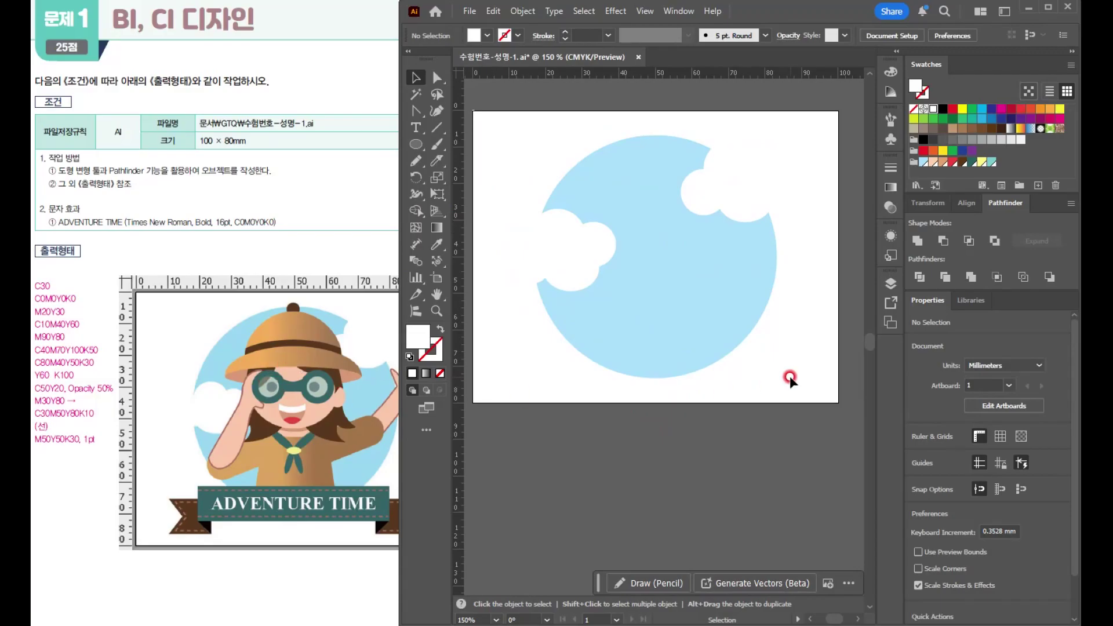
# Draw a face ellipse about 26 by 24 mm near the middle of the blue circle, filled with the M=20 Y=30 swatch.
pyautogui.press('alt')
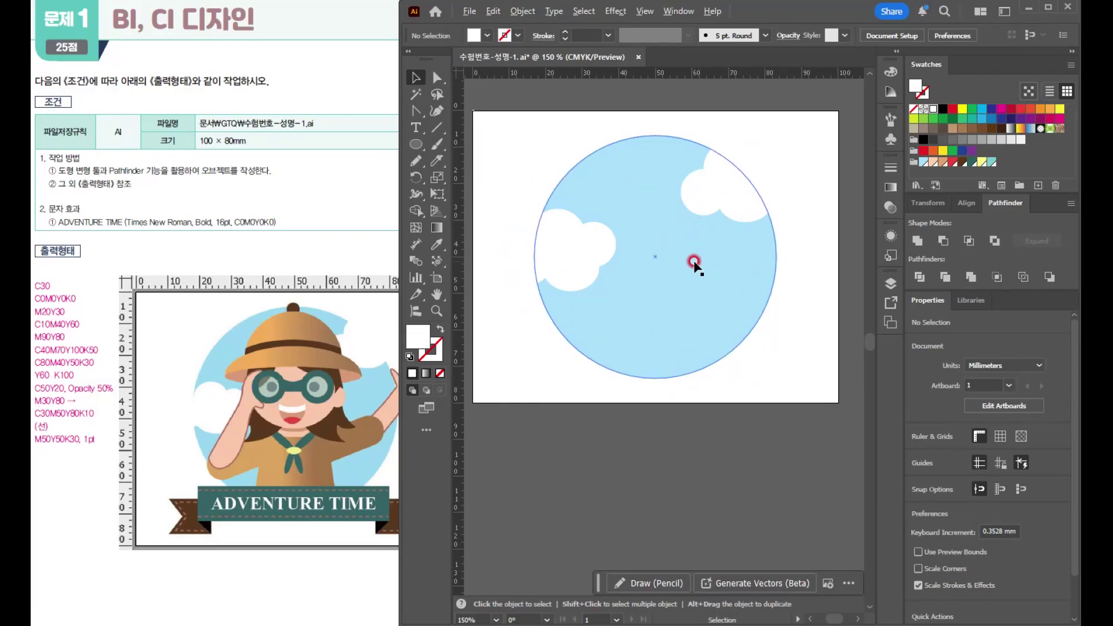
pyautogui.scroll(1, 695, 264)
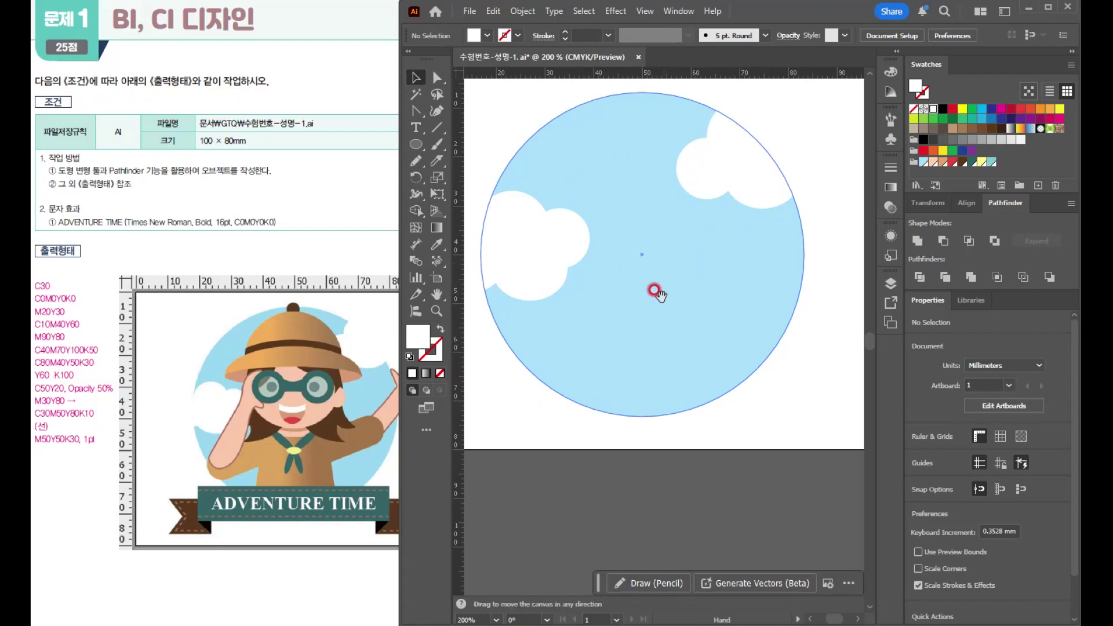
pyautogui.scroll(1, 666, 291)
pyautogui.click(415, 146)
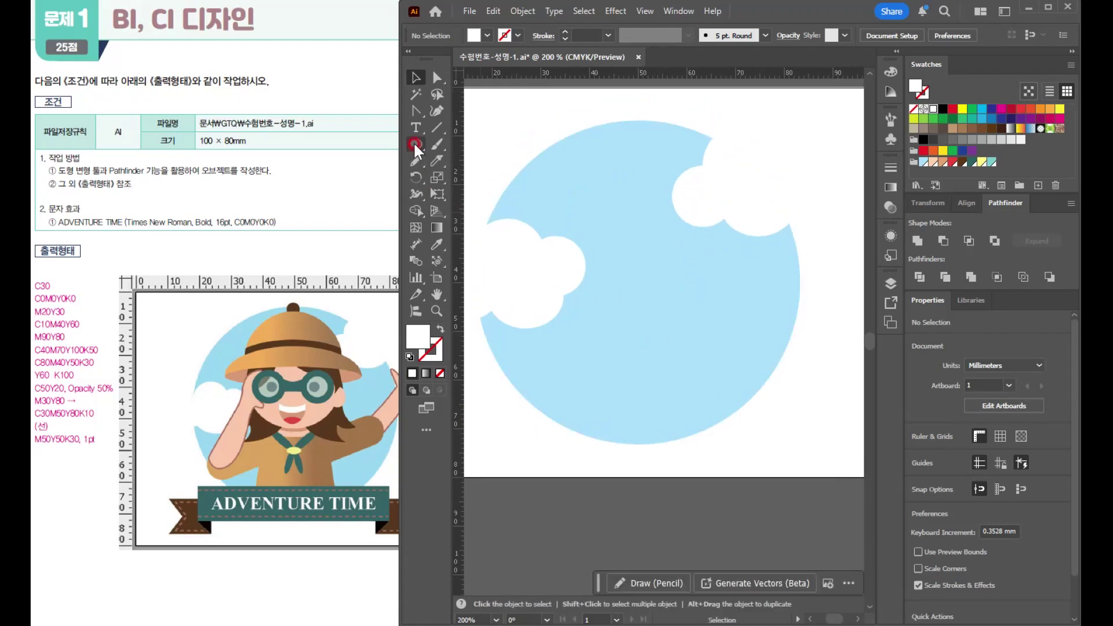
pyautogui.moveTo(586, 204); pyautogui.dragTo(712, 319)
pyautogui.click(930, 163)
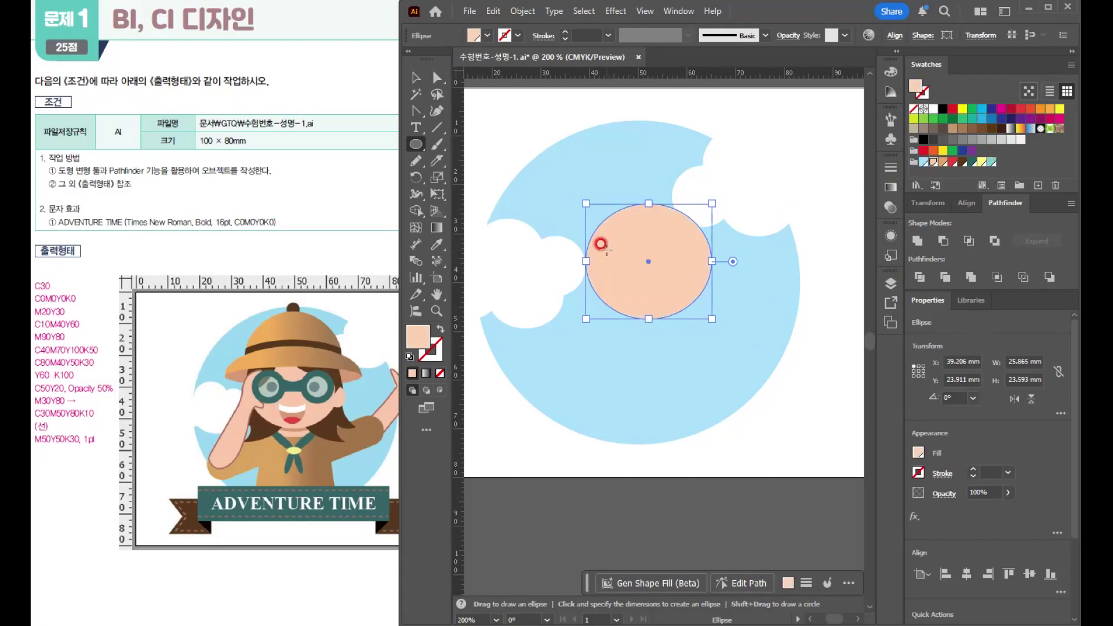
# Draw an ear ellipse about 4.4 by 6.3 mm on the right edge of the face in the skin colour.
pyautogui.hscroll(-1, 599, 241)
pyautogui.moveTo(719, 254); pyautogui.dragTo(737, 281)
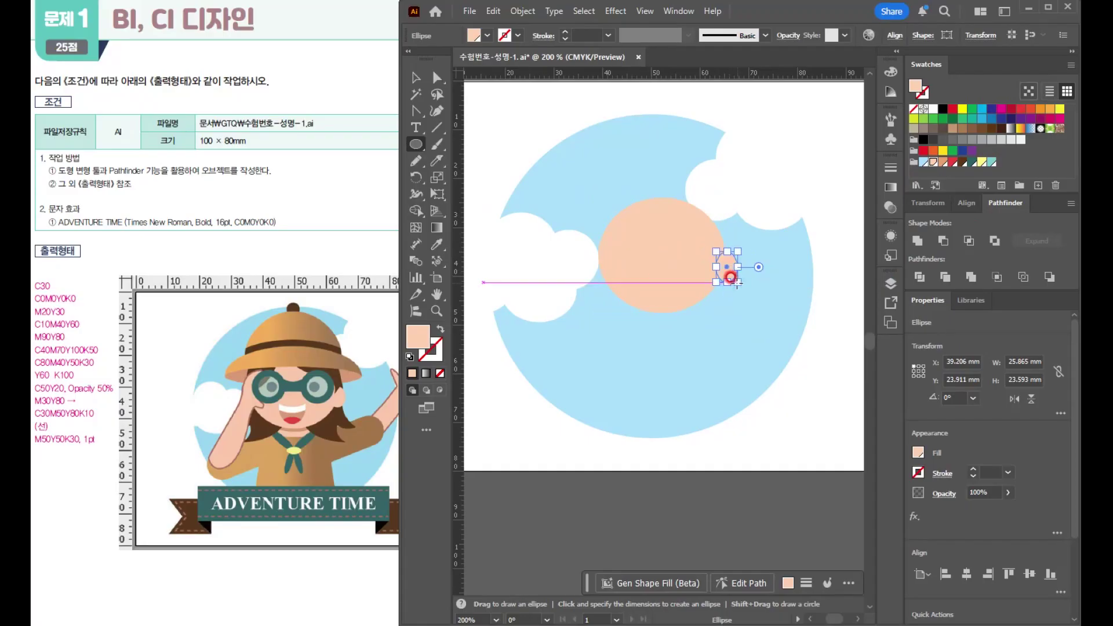
pyautogui.scroll(2, 732, 279)
pyautogui.moveTo(711, 212)
pyautogui.mouseDown()
pyautogui.moveTo(711, 191)
pyautogui.moveTo(712, 211)
pyautogui.mouseUp()
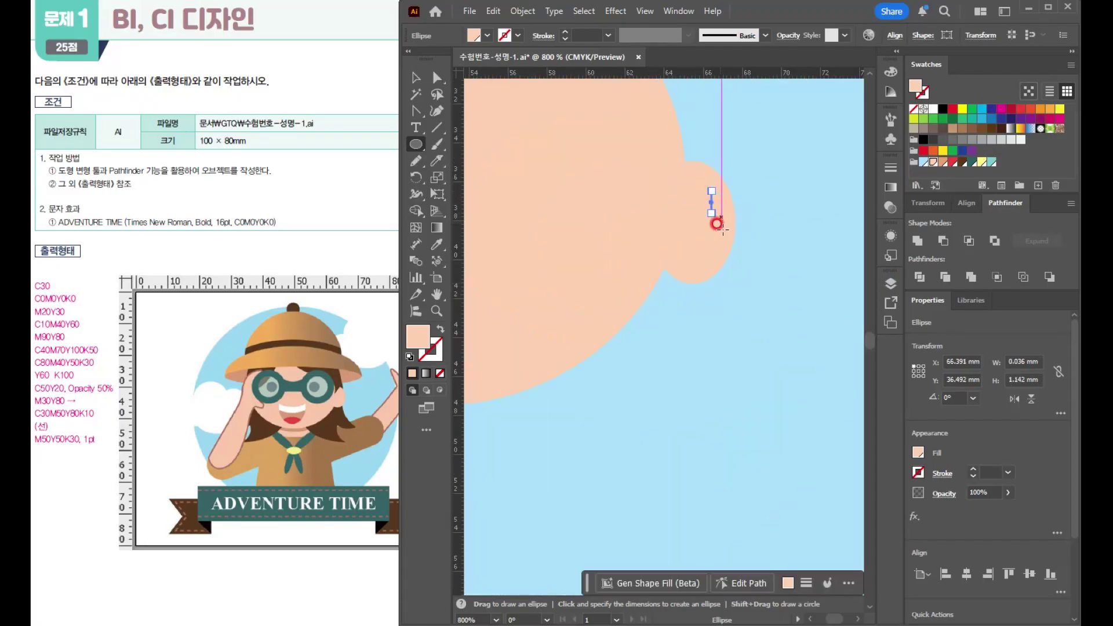
pyautogui.hotkey('ctrl', 'z')
pyautogui.press('v')
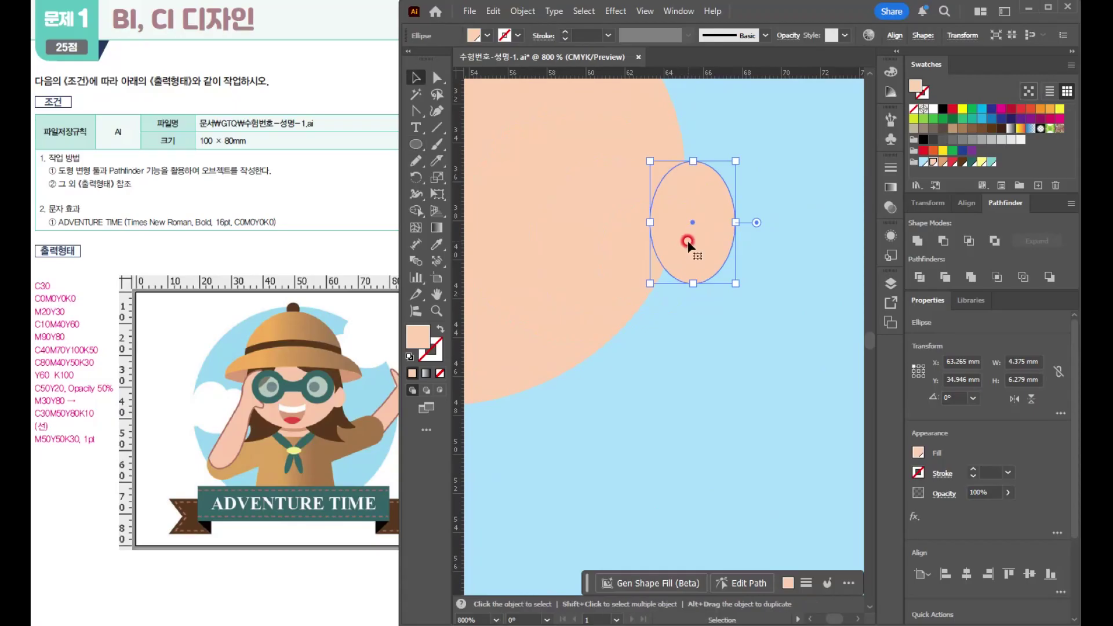
# Resize the ear ellipse to about 5 by 5.4 mm and tilt it against the face's right edge.
pyautogui.moveTo(734, 283); pyautogui.dragTo(684, 220)
pyautogui.hotkey('ctrl', '-')
pyautogui.moveTo(603, 218); pyautogui.dragTo(682, 256)
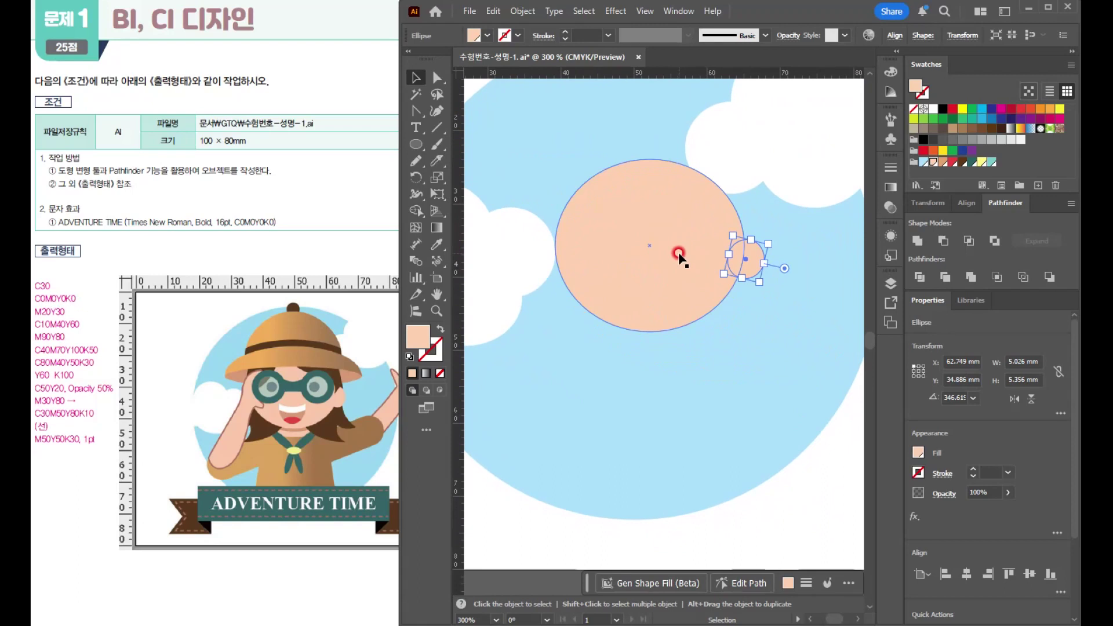
# Draw a closed hair shape about 14 by 27 mm over the face's right half with the Pen tool and fill it with the dark brown swatch.
pyautogui.click(415, 112)
pyautogui.click(473, 110)
pyautogui.keyDown('ctrl'); pyautogui.click(644, 130); pyautogui.keyUp('ctrl')
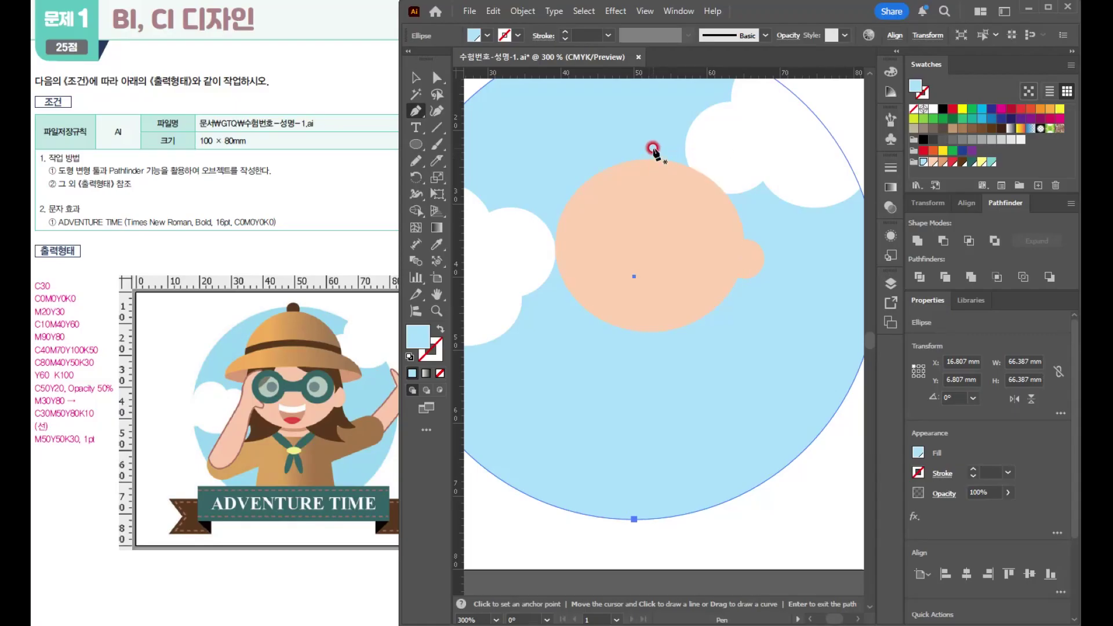
pyautogui.click(650, 148)
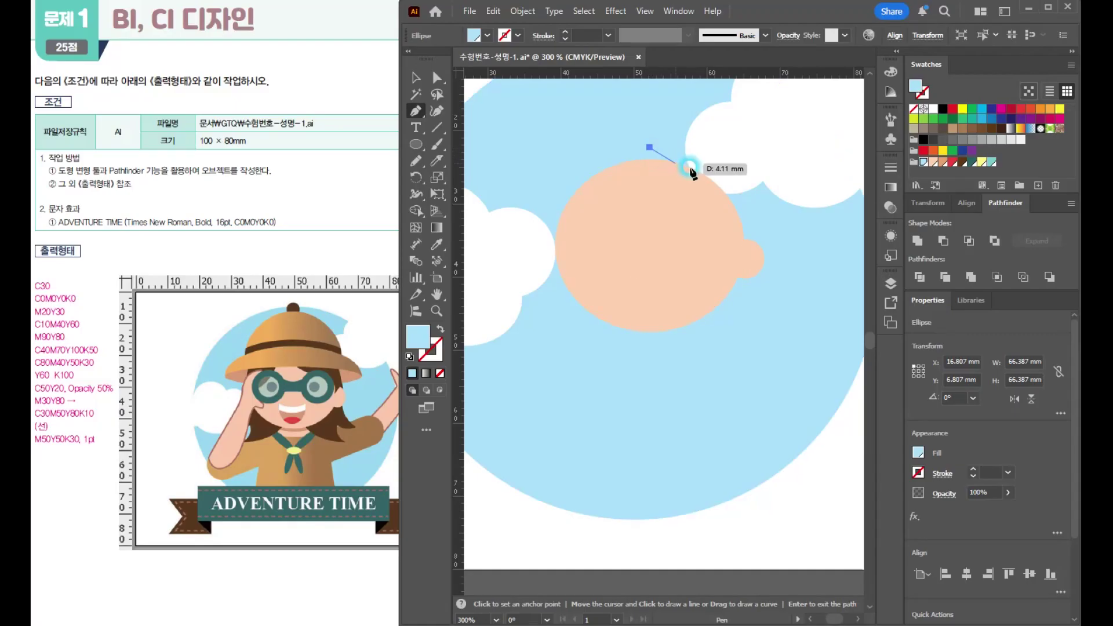
pyautogui.moveTo(710, 172); pyautogui.dragTo(746, 237)
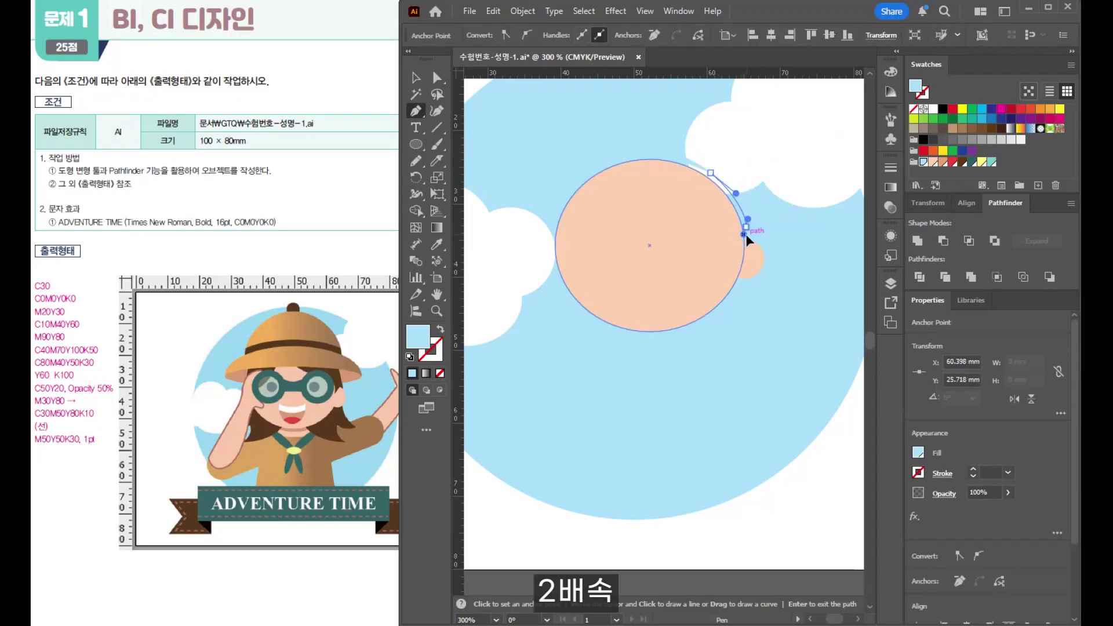
pyautogui.click(761, 308)
pyautogui.click(754, 313)
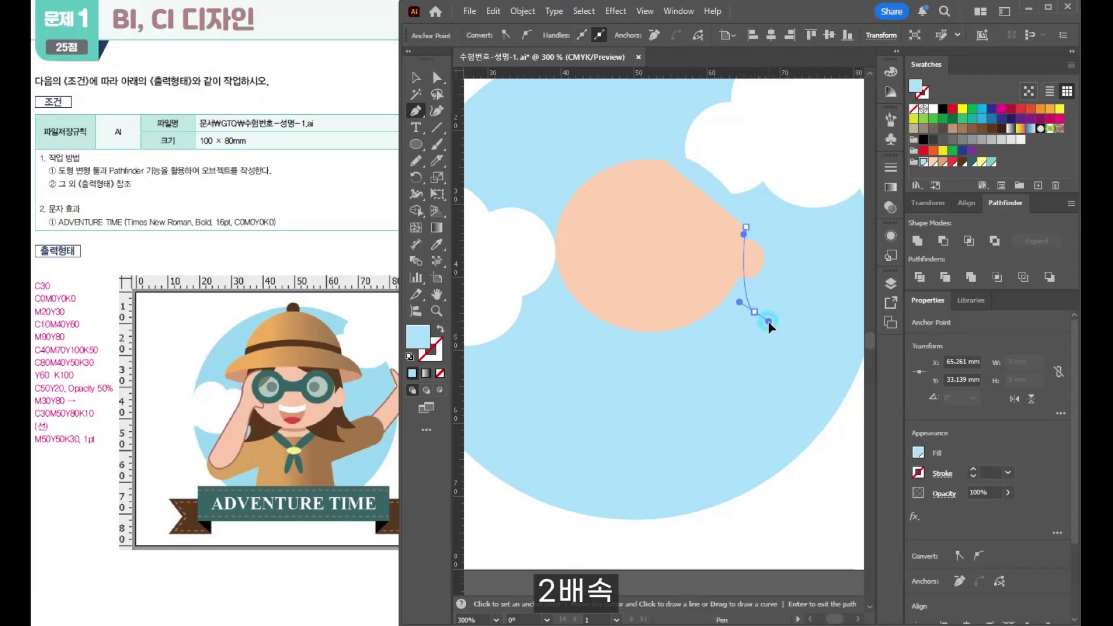
pyautogui.click(724, 314)
pyautogui.moveTo(743, 345); pyautogui.dragTo(761, 351)
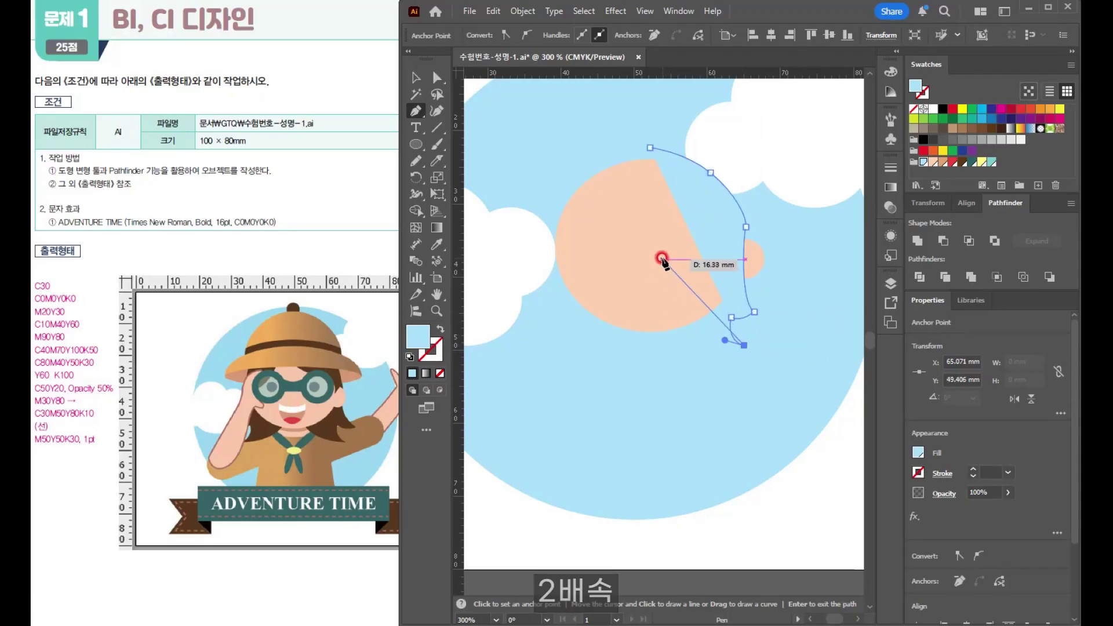
pyautogui.moveTo(662, 254); pyautogui.dragTo(654, 211)
pyautogui.click(648, 147)
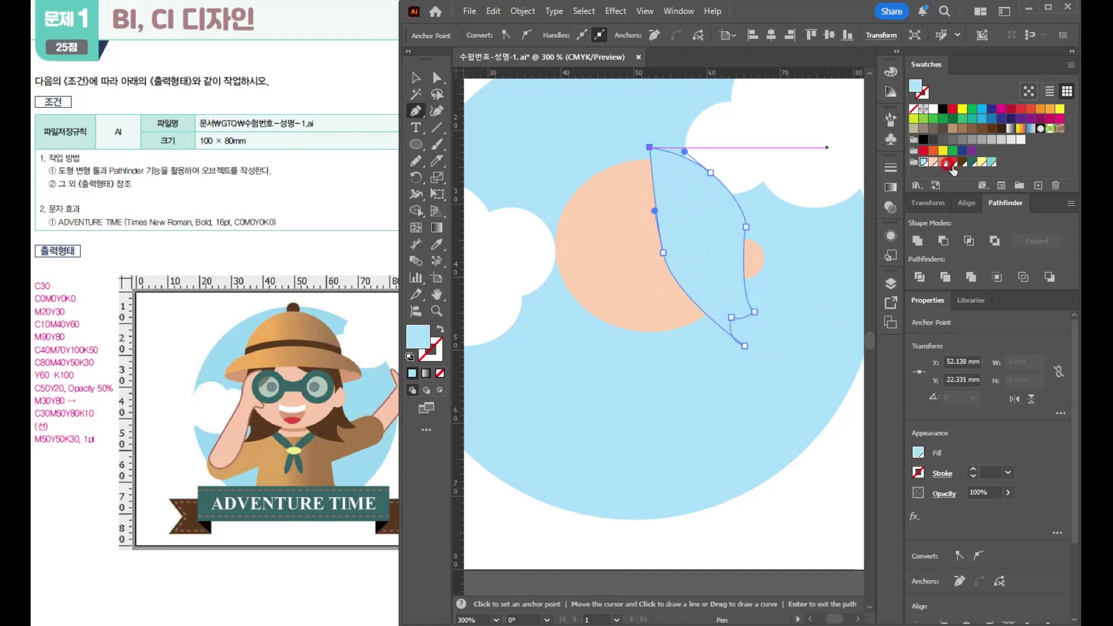
pyautogui.click(962, 161)
# Reshape the brown hair section by moving its side, notch and tip anchor points, widening it to about 16.7 mm.
pyautogui.click(416, 82)
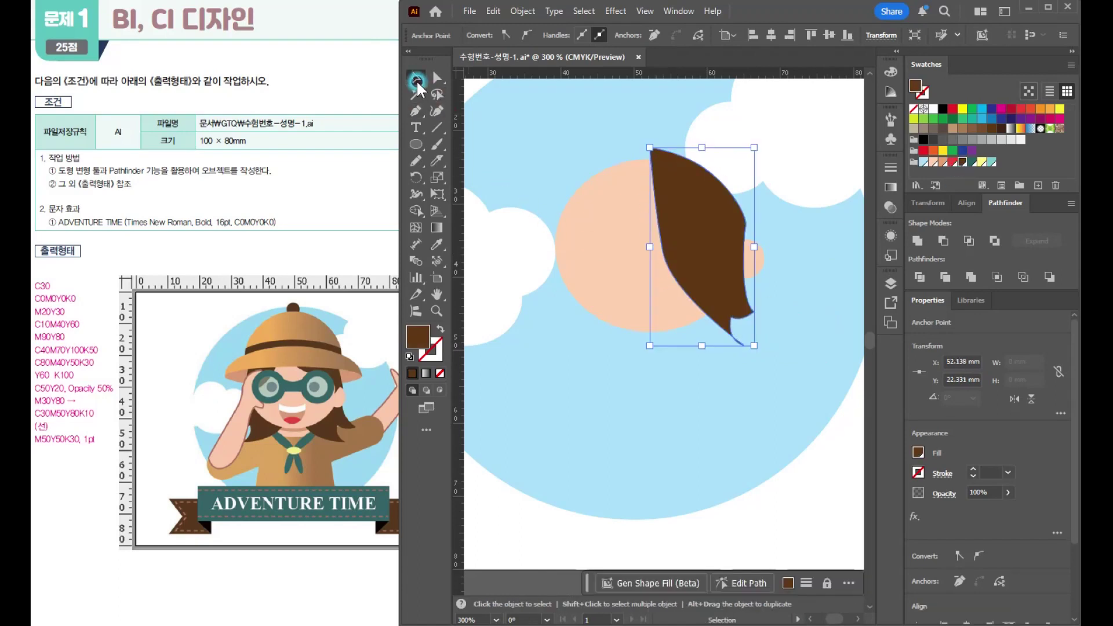
pyautogui.click(748, 247)
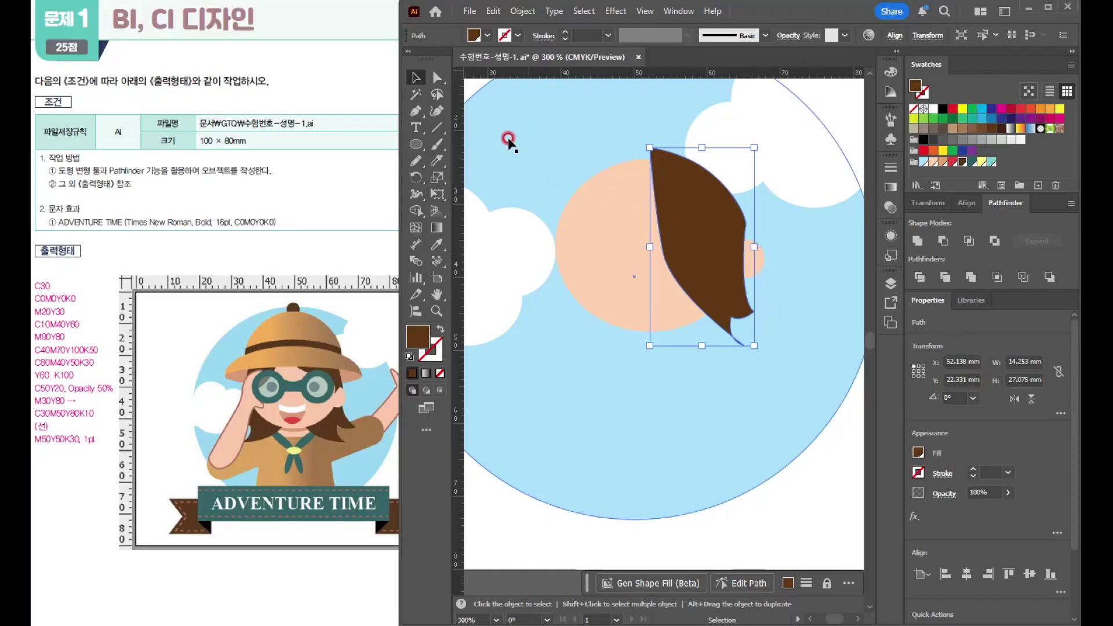
pyautogui.click(432, 81)
pyautogui.scroll(2, 759, 276)
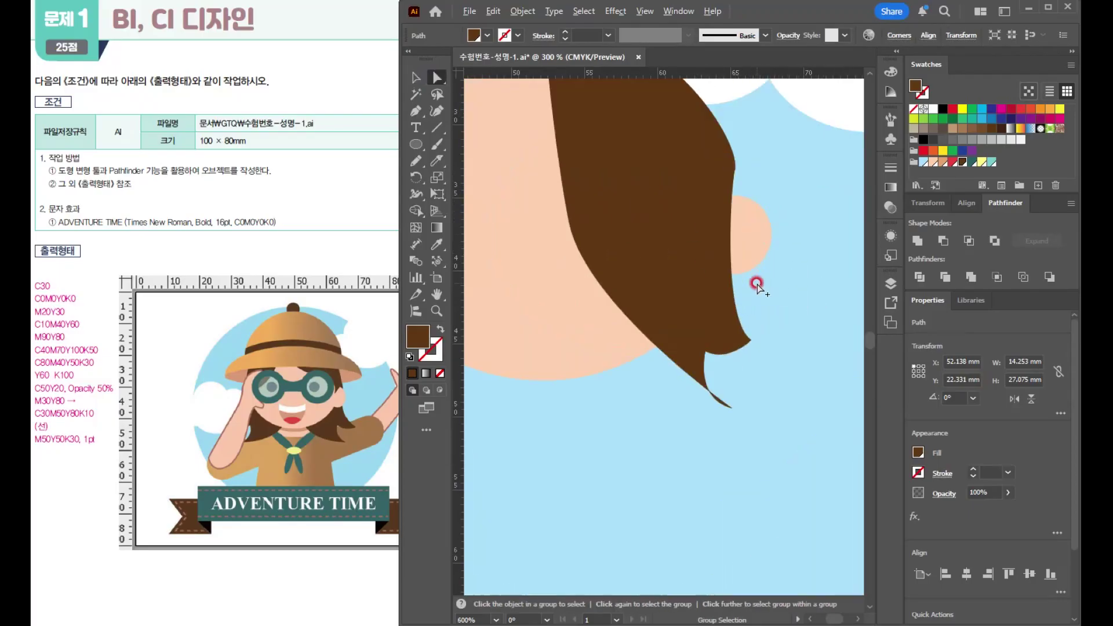
pyautogui.click(734, 172)
pyautogui.moveTo(735, 174); pyautogui.dragTo(742, 196)
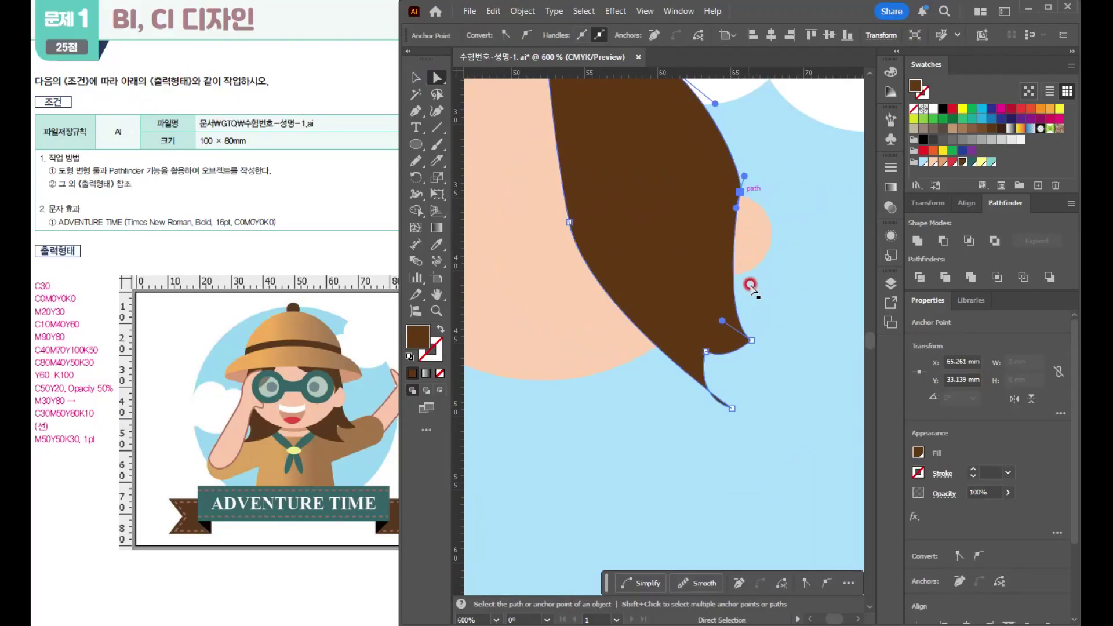
pyautogui.moveTo(751, 342); pyautogui.dragTo(785, 335)
pyautogui.moveTo(705, 352)
pyautogui.mouseDown()
pyautogui.moveTo(738, 354)
pyautogui.moveTo(721, 348)
pyautogui.mouseUp()
pyautogui.moveTo(690, 396); pyautogui.dragTo(734, 326)
pyautogui.press('v')
# Reflect a copy of the hair section across a vertical axis through the centre of the face.
pyautogui.hotkey('ctrl', '-')
pyautogui.hotkey('ctrl', '-')
pyautogui.hotkey('ctrl', '-')
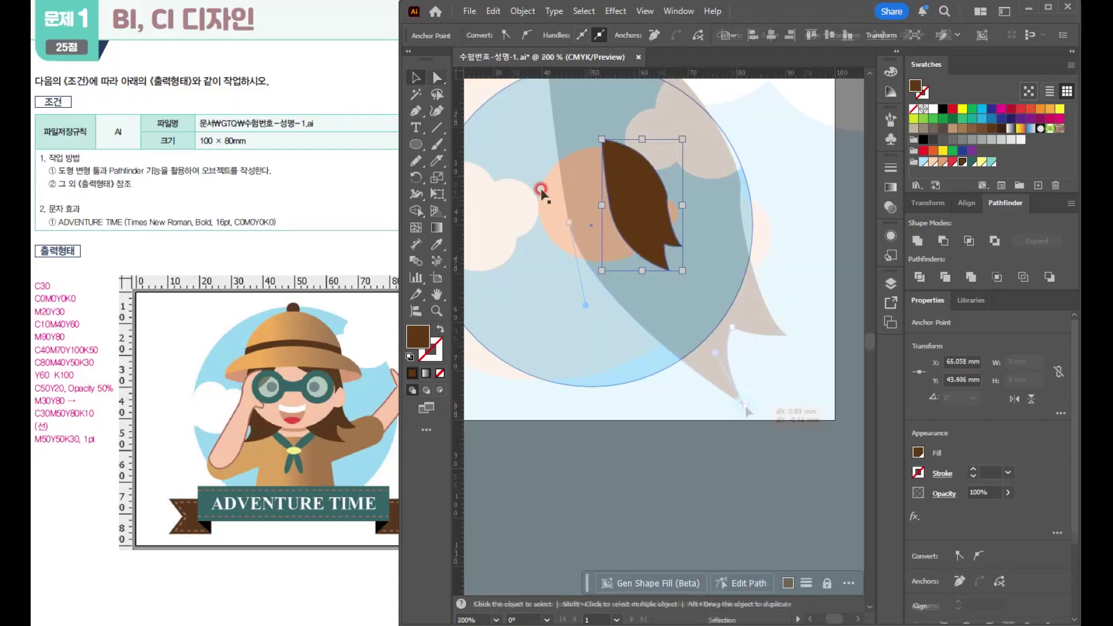
pyautogui.click(632, 200)
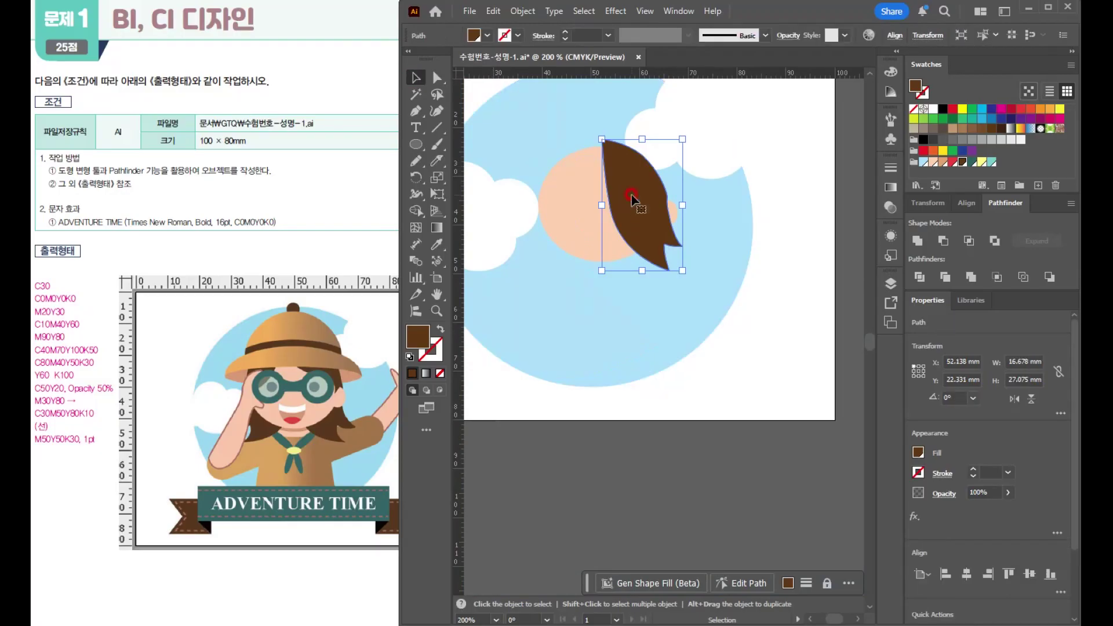
pyautogui.moveTo(416, 175); pyautogui.dragTo(465, 193)
pyautogui.scroll(2, 591, 131)
pyautogui.press('v')
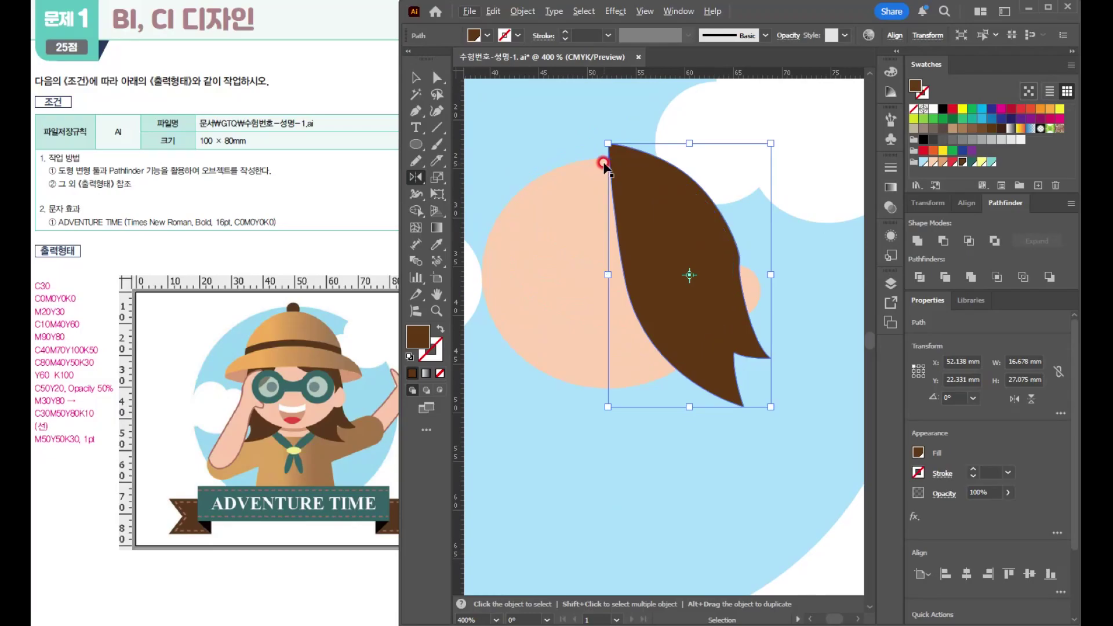
pyautogui.press('o')
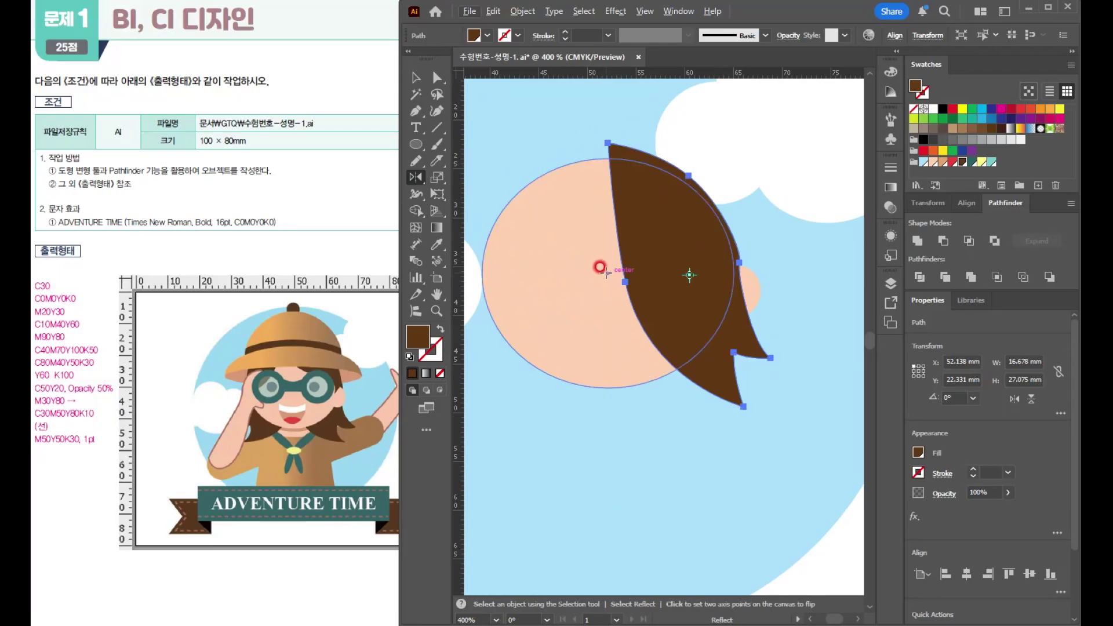
pyautogui.keyDown('alt'); pyautogui.click(607, 272); pyautogui.keyUp('alt')
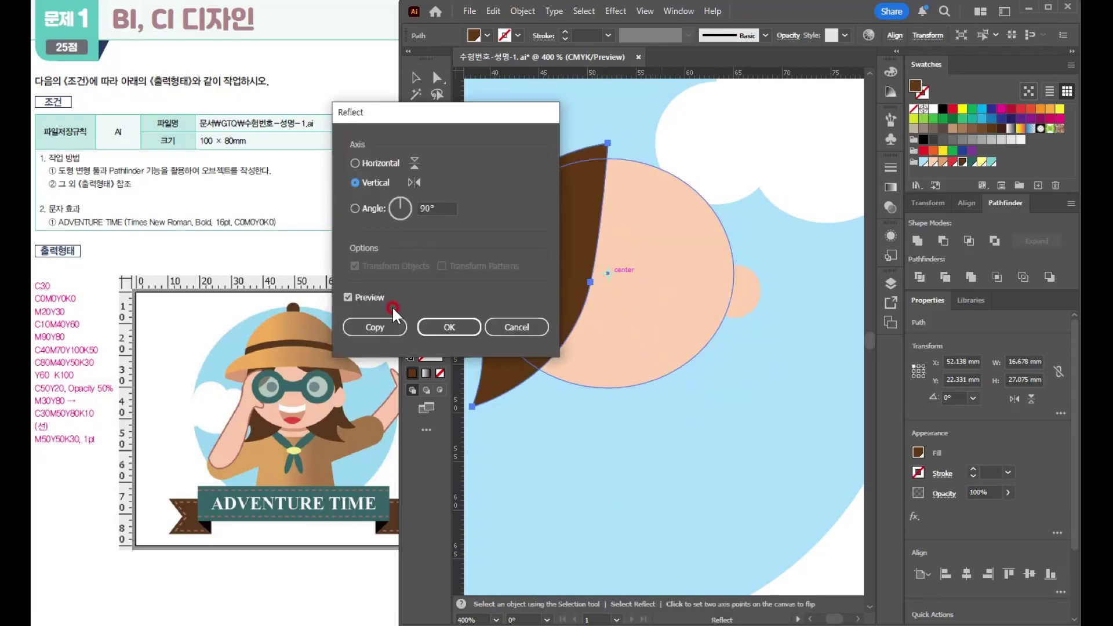
pyautogui.click(364, 328)
pyautogui.press('v')
# Select both hair sections and arrange them behind the face and ear.
pyautogui.click(413, 75)
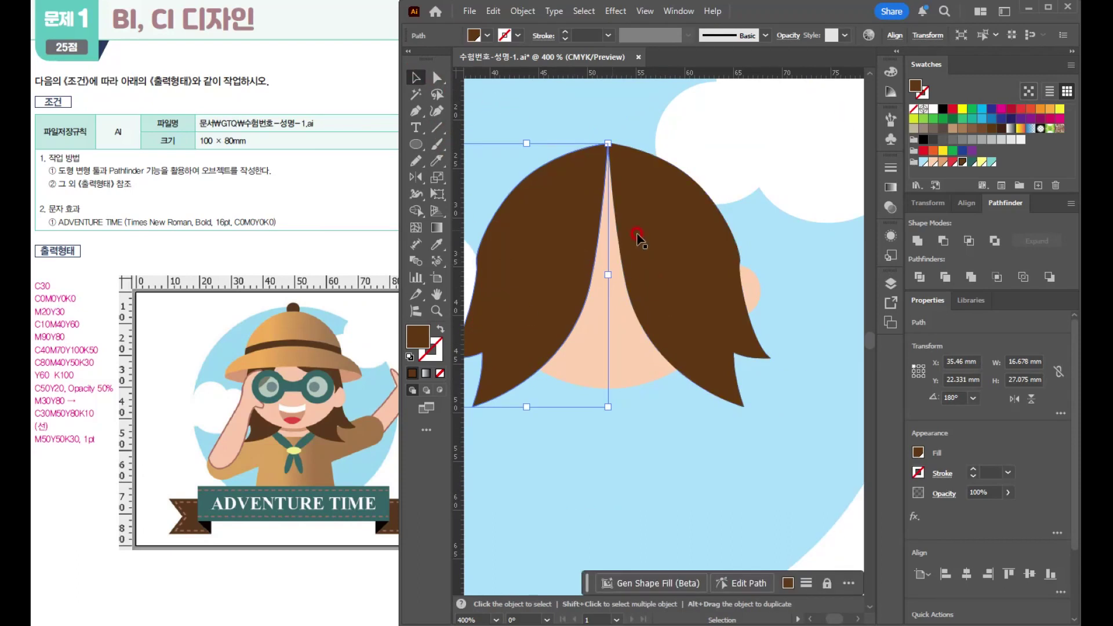
pyautogui.keyDown('shift'); pyautogui.click(683, 241); pyautogui.keyUp('shift')
pyautogui.press('a')
pyautogui.hotkey('ctrl', '[')
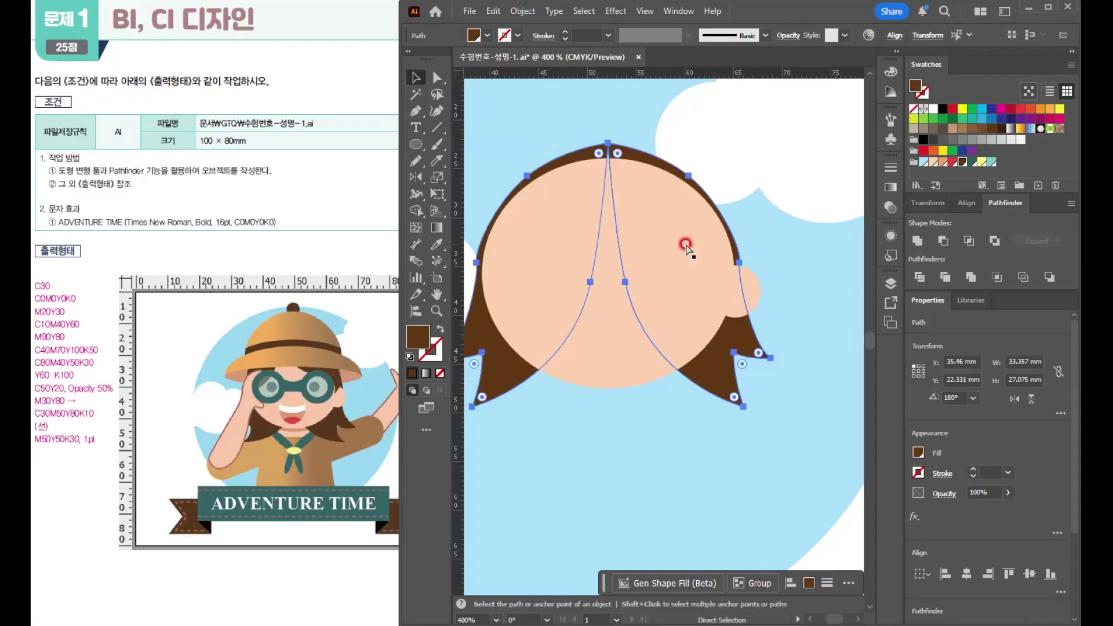
pyautogui.press('v')
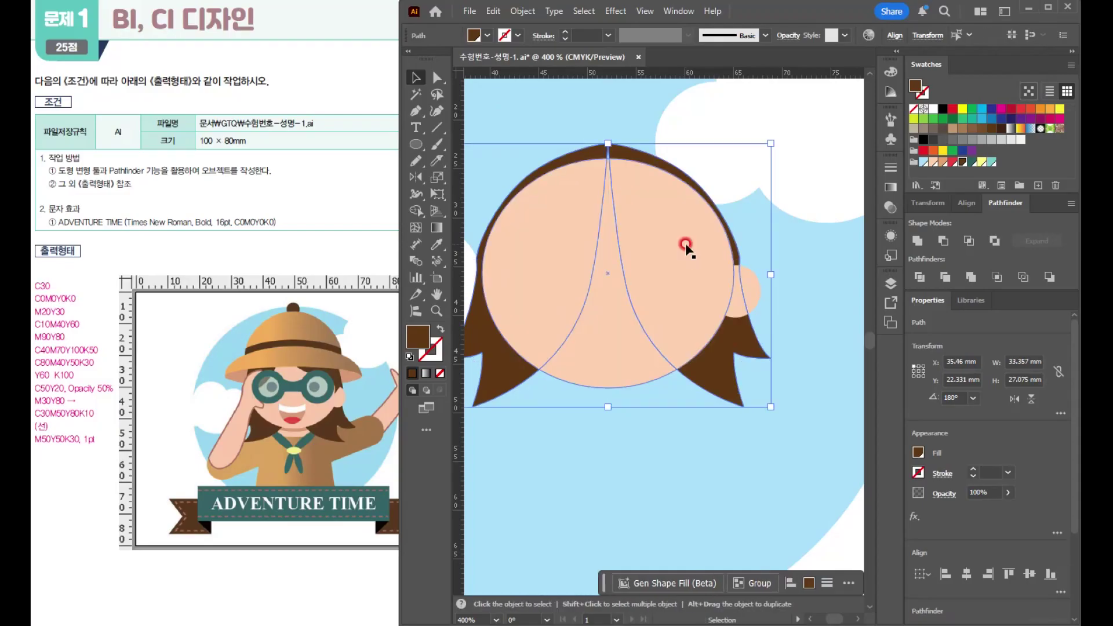
# Draw a curved fringe with the Pen tool from the hair parting to the ear and fill it with the dark brown swatch.
pyautogui.click(416, 111)
pyautogui.scroll(3, 666, 218)
pyautogui.scroll(-3, 683, 223)
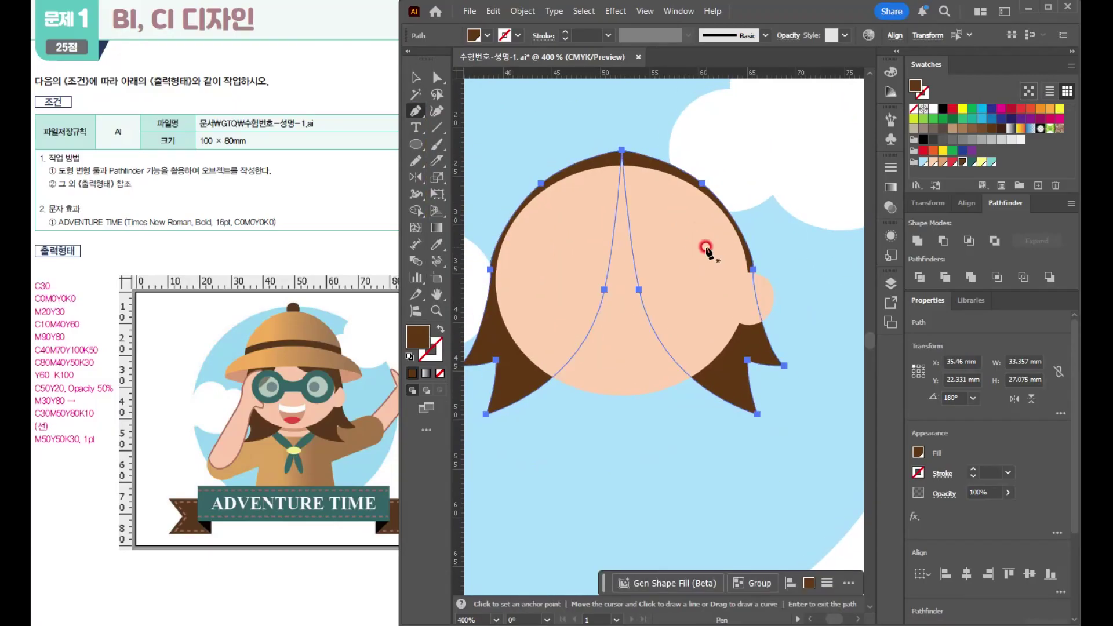
pyautogui.keyDown('ctrl'); pyautogui.click(731, 141); pyautogui.keyUp('ctrl')
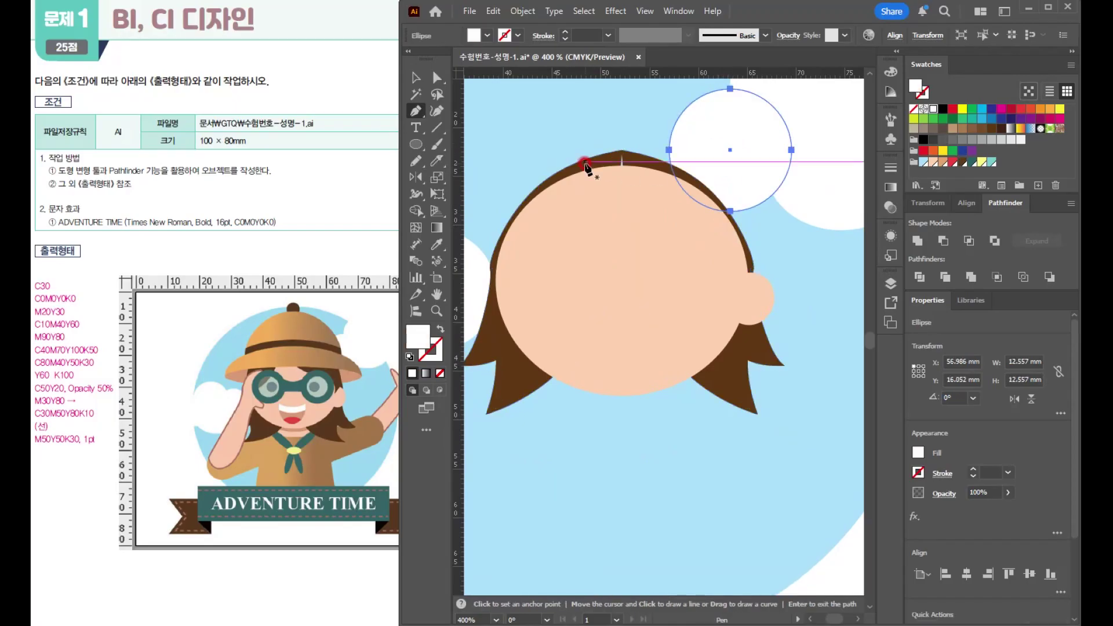
pyautogui.click(588, 169)
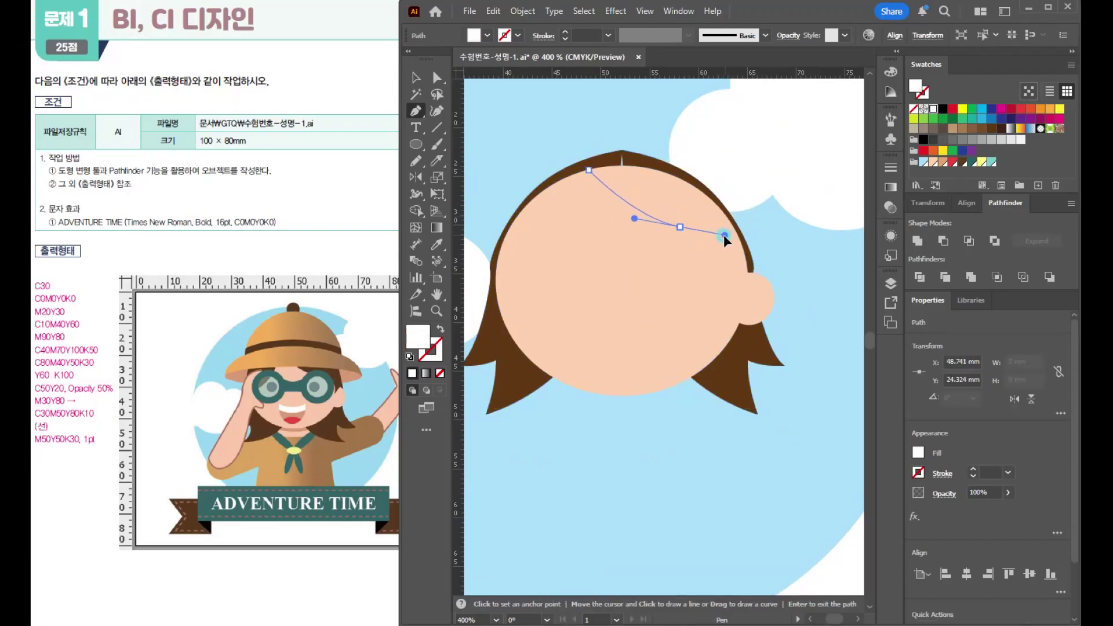
pyautogui.click(731, 290)
pyautogui.moveTo(748, 271); pyautogui.dragTo(758, 262)
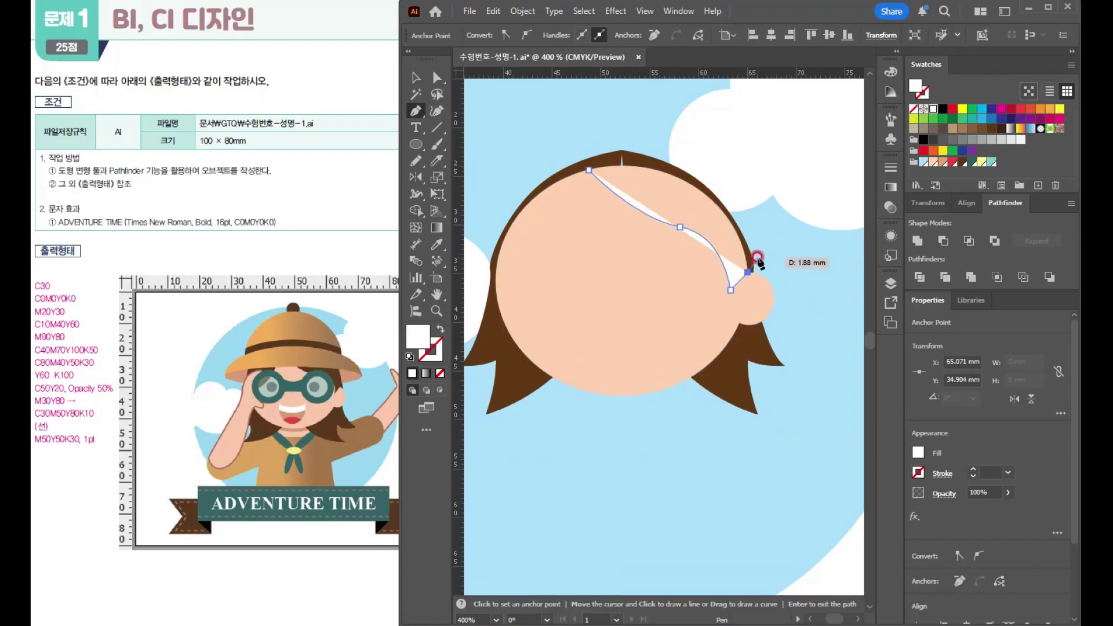
pyautogui.click(750, 251)
pyautogui.moveTo(703, 187); pyautogui.dragTo(580, 173)
pyautogui.click(588, 169)
pyautogui.click(962, 162)
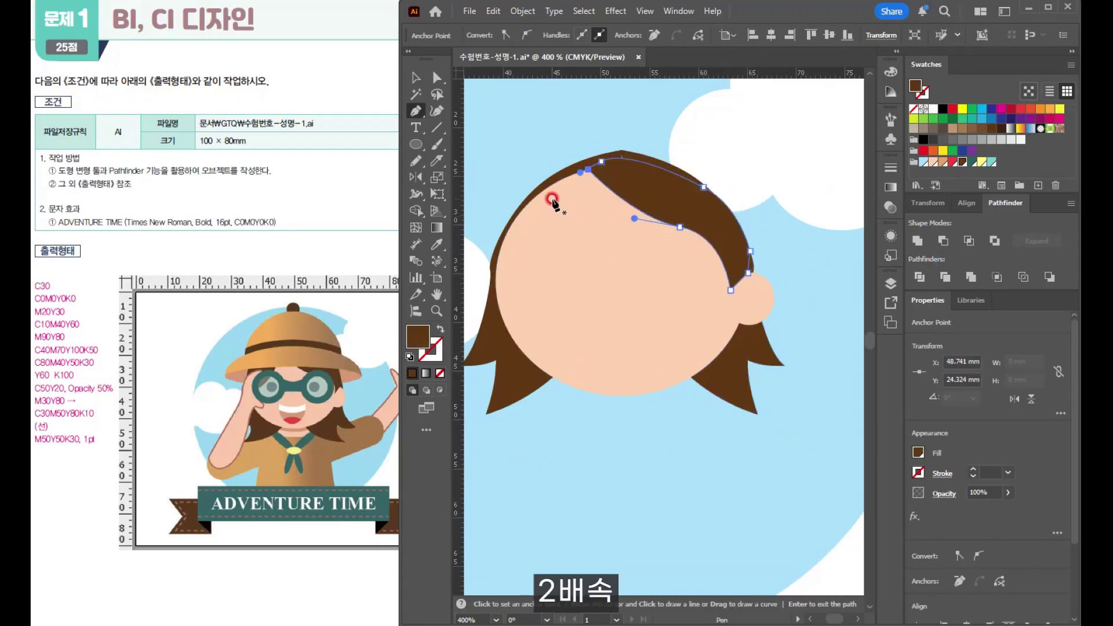
# Draw the left fringe from the parting to the face's left edge with the Pen tool and fill it with the dark brown swatch.
pyautogui.keyDown('ctrl'); pyautogui.click(579, 169); pyautogui.keyUp('ctrl')
pyautogui.click(593, 166)
pyautogui.moveTo(496, 281)
pyautogui.mouseDown()
pyautogui.moveTo(471, 291)
pyautogui.moveTo(499, 288)
pyautogui.mouseUp()
pyautogui.moveTo(591, 217); pyautogui.dragTo(621, 183)
pyautogui.click(671, 166)
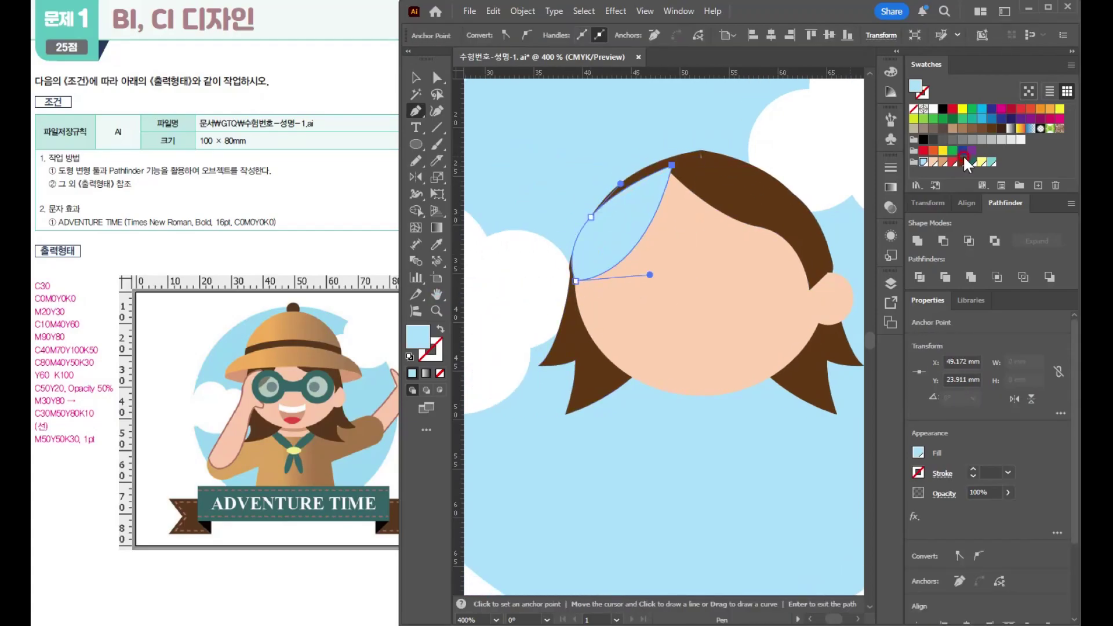
pyautogui.click(964, 160)
pyautogui.hotkey('ctrl', '-')
pyautogui.hotkey('ctrl', '-')
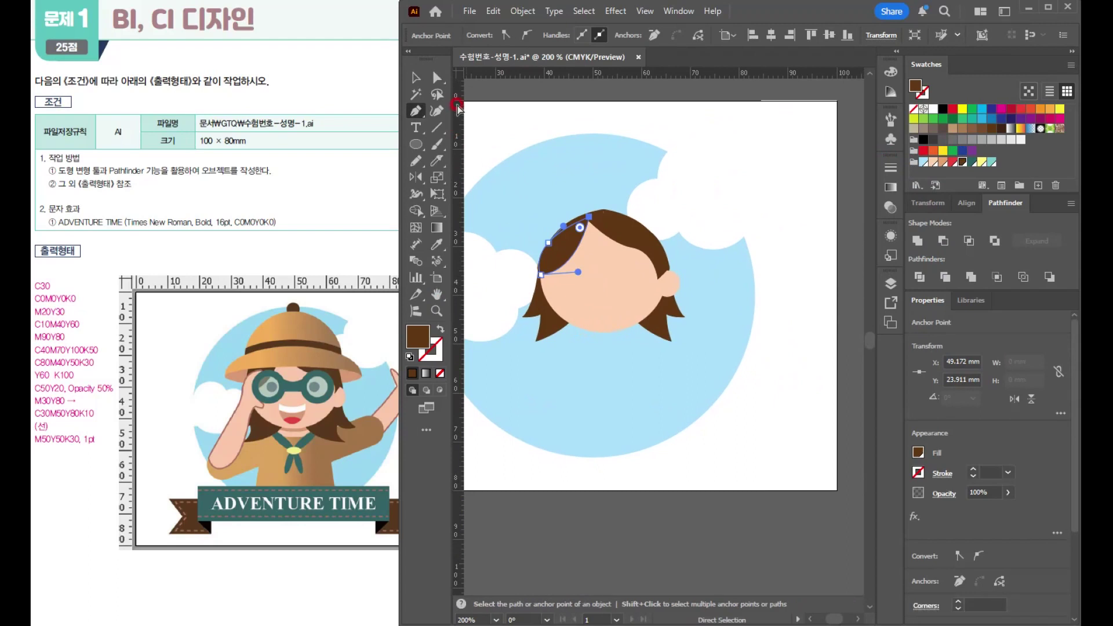
pyautogui.click(413, 77)
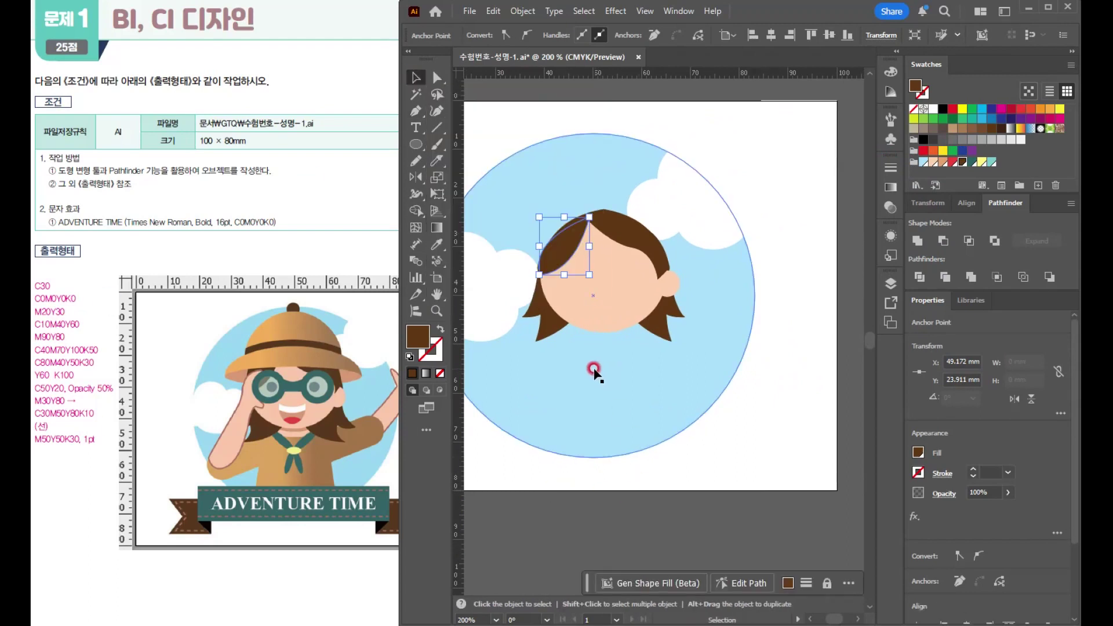
# Draw a neck rectangle about 11 by 7 mm centred under the chin and fill it with the M=20 Y=30 skin swatch.
pyautogui.scroll(2, 590, 362)
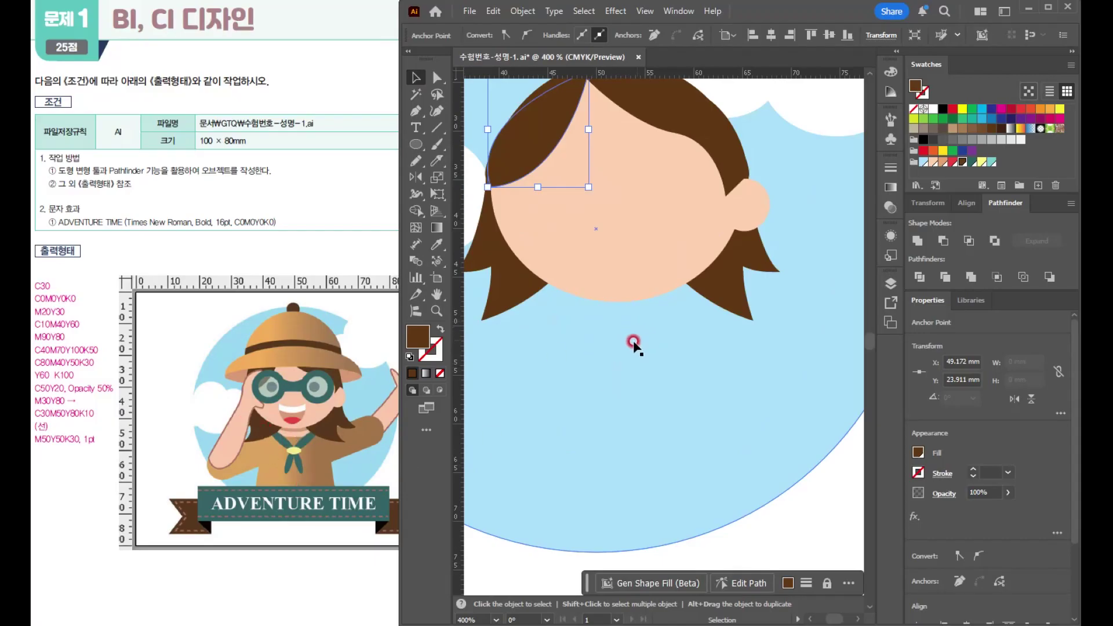
pyautogui.click(418, 127)
pyautogui.moveTo(417, 144); pyautogui.dragTo(458, 143)
pyautogui.click(616, 310)
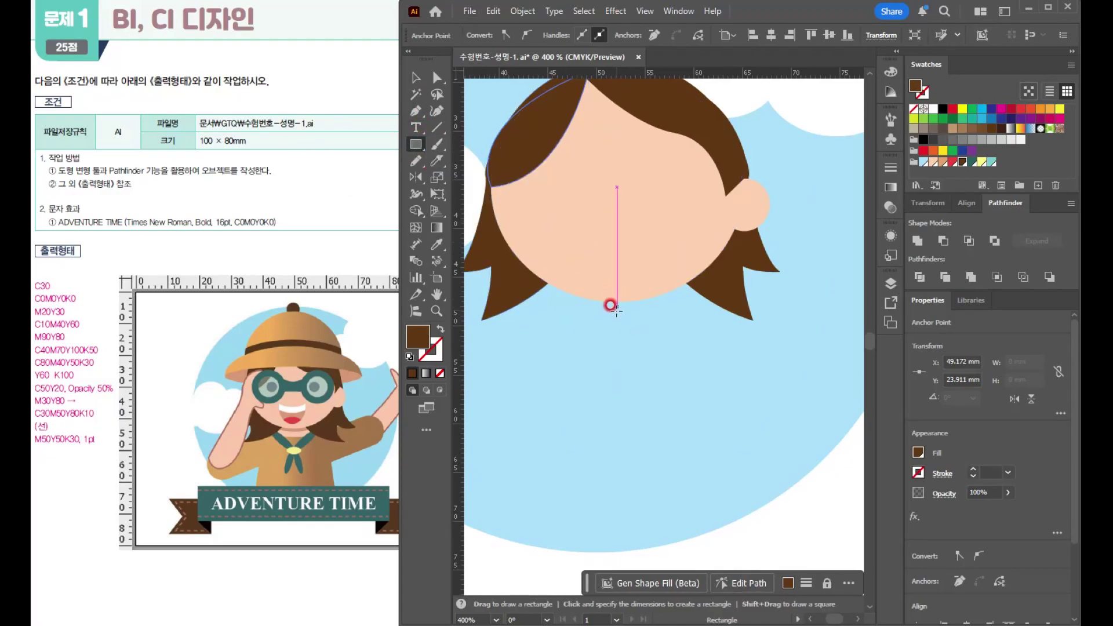
pyautogui.moveTo(617, 315); pyautogui.dragTo(671, 353)
pyautogui.click(933, 163)
pyautogui.click(415, 77)
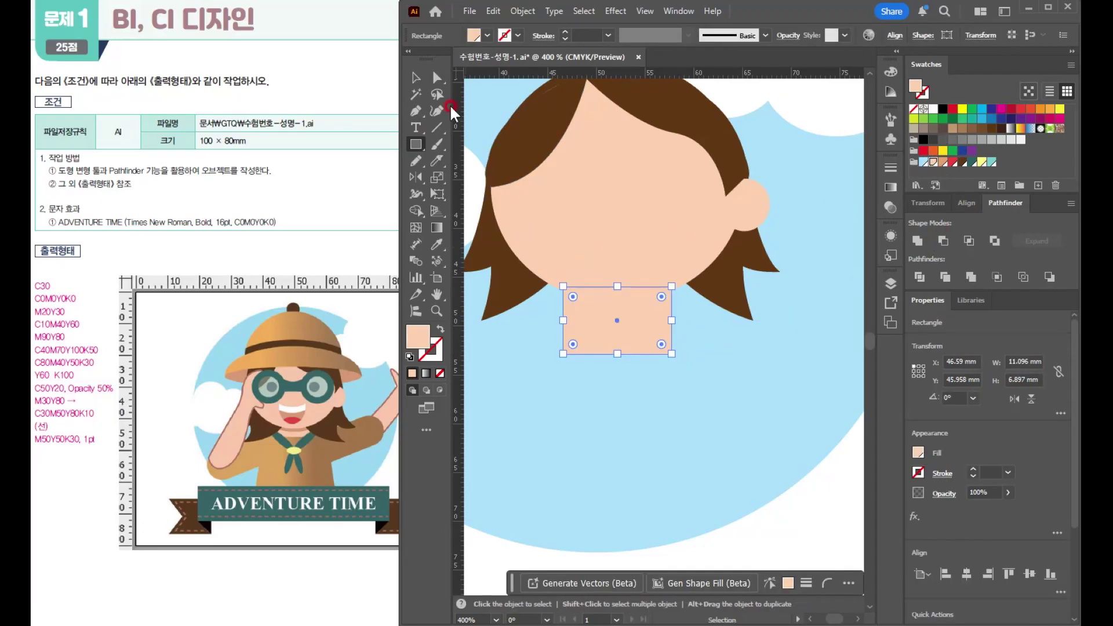
pyautogui.click(723, 288)
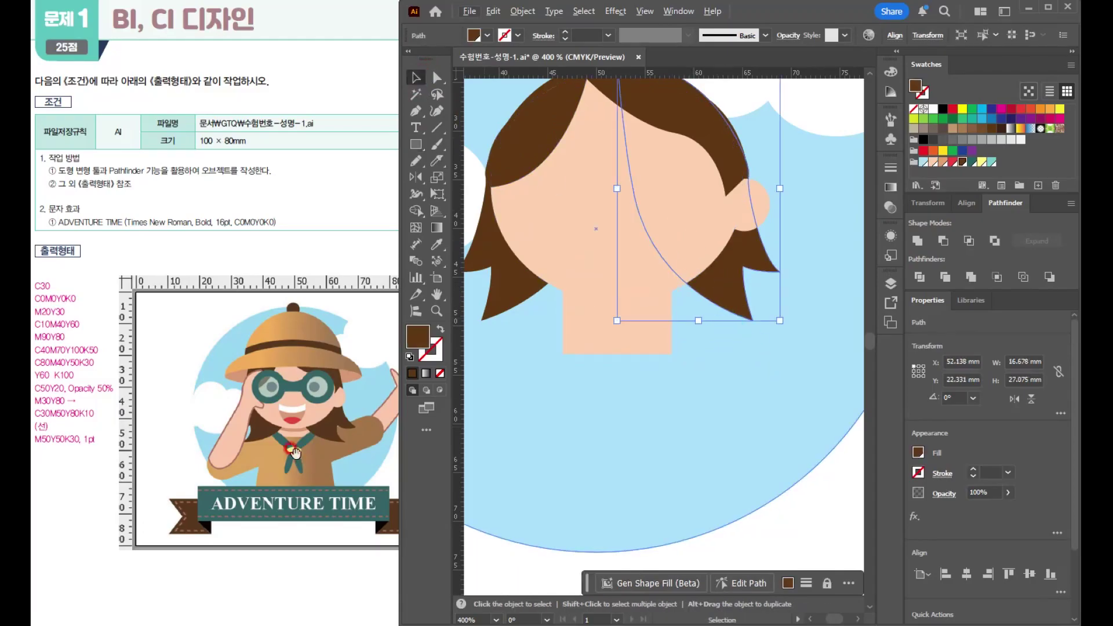
pyautogui.hotkey('ctrl', '-')
pyautogui.scroll(2, 643, 246)
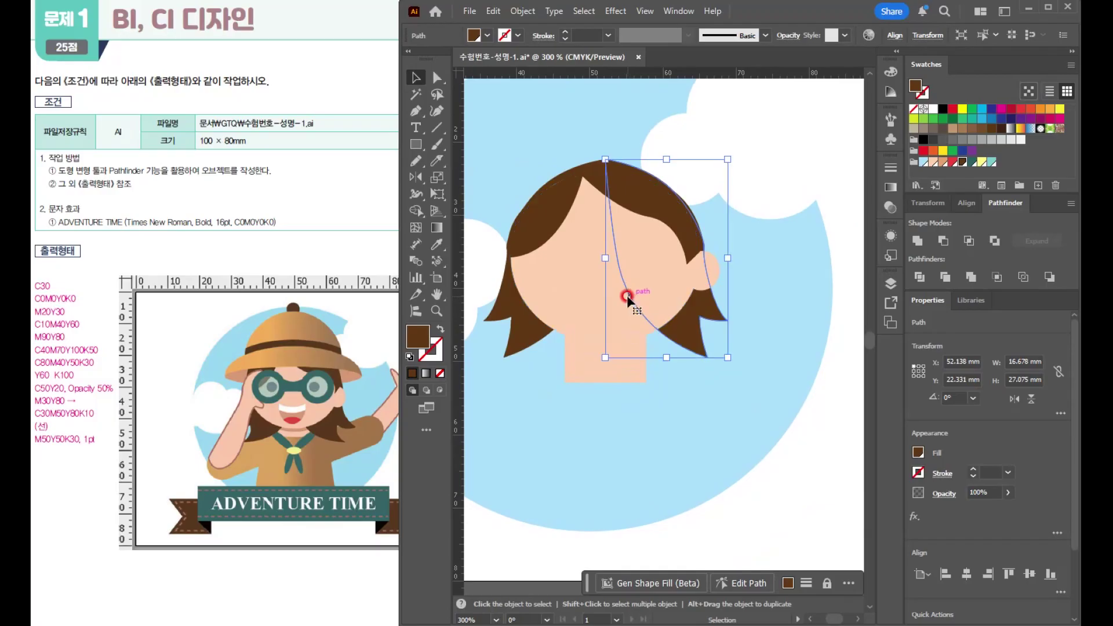
# Reshape the right hair section beside the neck by adjusting its inner edge and lower anchor points.
pyautogui.moveTo(605, 257)
pyautogui.mouseDown()
pyautogui.moveTo(581, 257)
pyautogui.moveTo(606, 262)
pyautogui.mouseUp()
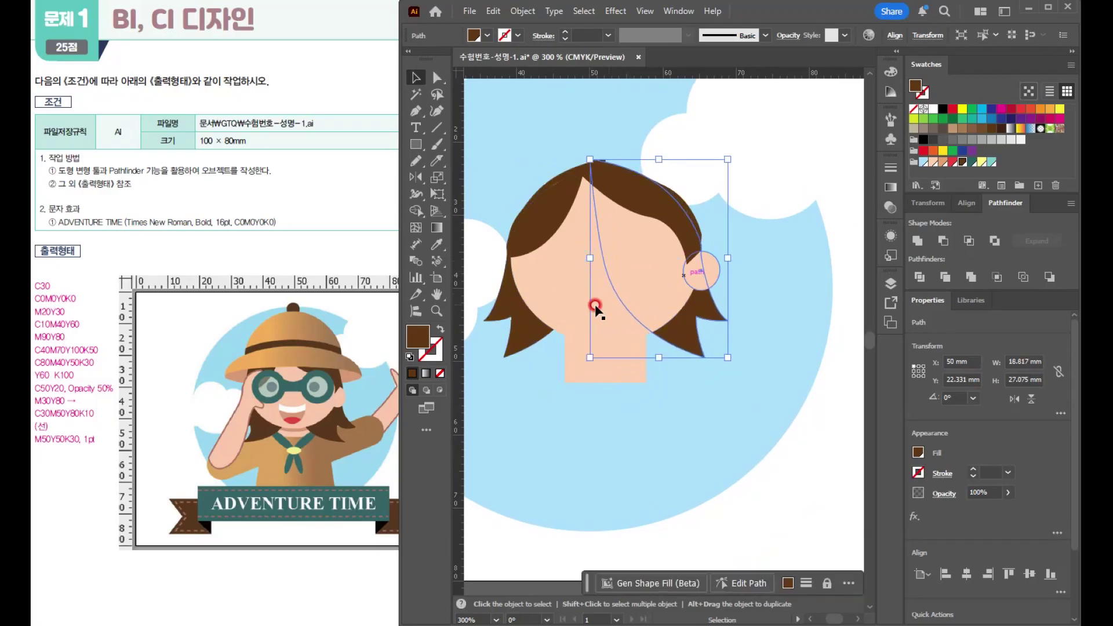
pyautogui.click(437, 76)
pyautogui.keyDown('alt'); pyautogui.scroll(1, 725, 362); pyautogui.keyUp('alt')
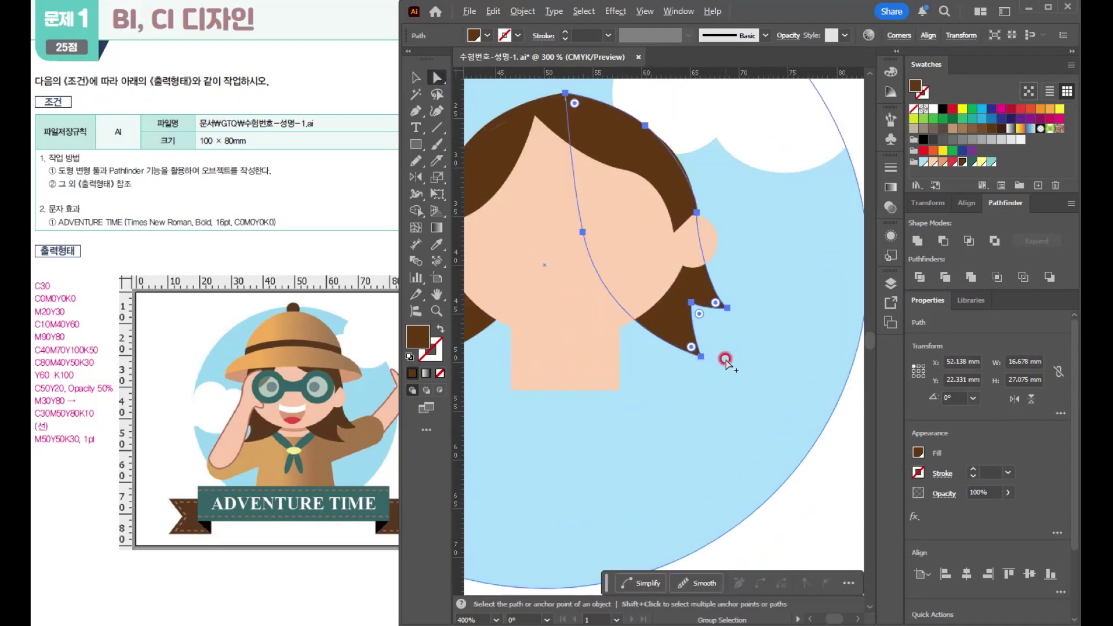
pyautogui.click(602, 238)
pyautogui.moveTo(603, 336); pyautogui.dragTo(593, 358)
pyautogui.click(702, 358)
pyautogui.moveTo(702, 358); pyautogui.dragTo(675, 358)
pyautogui.press('v')
pyautogui.hotkey('ctrl', '0')
# Group the light blue background circle with its white clouds and move the group below the artboard.
pyautogui.click(498, 139)
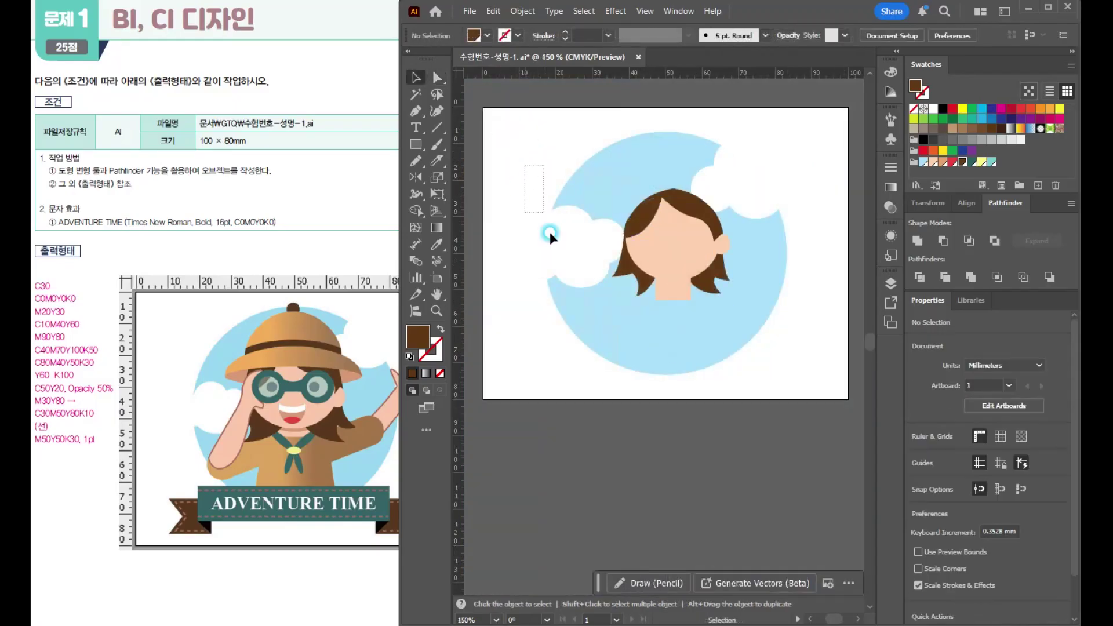
pyautogui.click(549, 232)
pyautogui.keyDown('shift'); pyautogui.click(752, 184); pyautogui.keyUp('shift')
pyautogui.press('a')
pyautogui.hotkey('ctrl', 'g')
pyautogui.press('v')
pyautogui.moveTo(753, 186); pyautogui.dragTo(753, 472)
# Lengthen both hair sections downward so the right one is about 31.5 mm tall.
pyautogui.scroll(1, 719, 253)
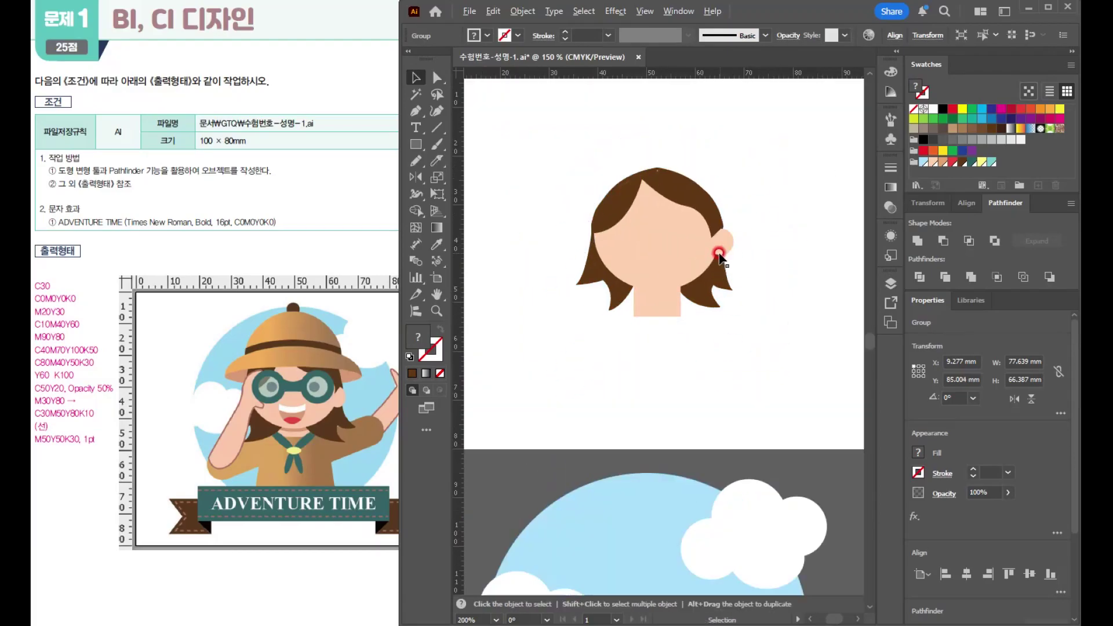
pyautogui.scroll(2, 719, 253)
pyautogui.click(687, 284)
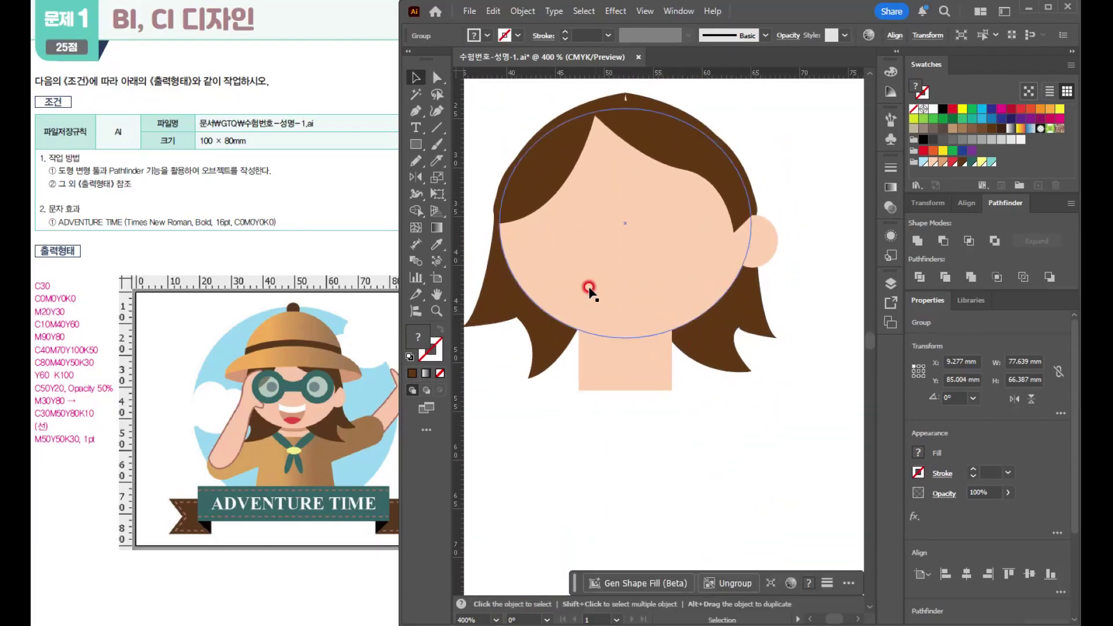
pyautogui.click(678, 412)
pyautogui.click(621, 363)
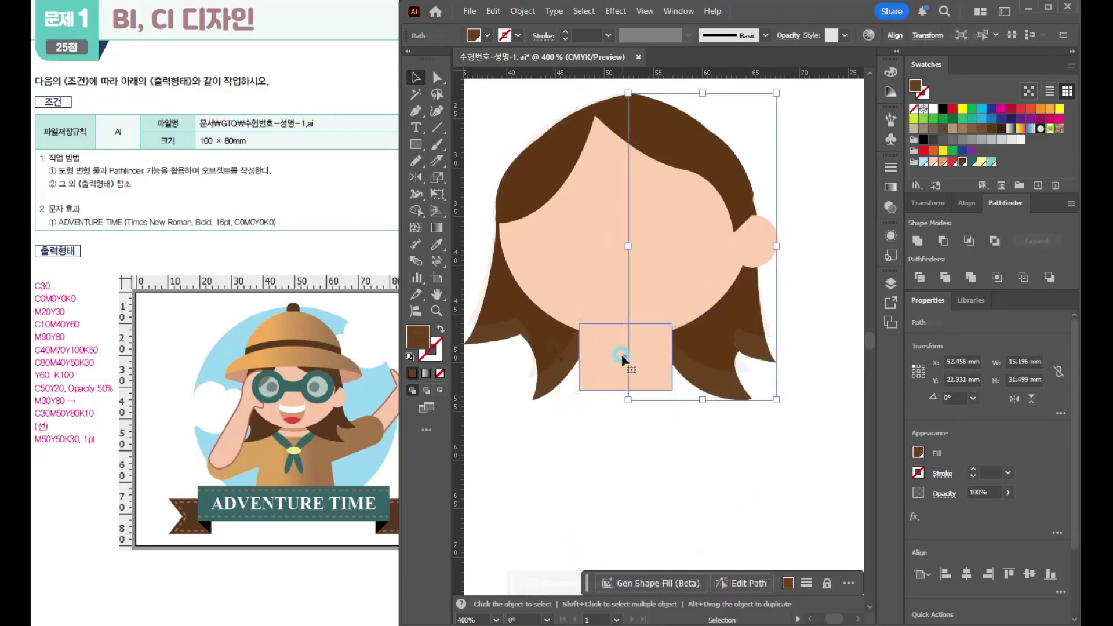
# Cut the neck rectangle in two along a downward-bowed curve under the chin with the Knife tool.
pyautogui.click(621, 354)
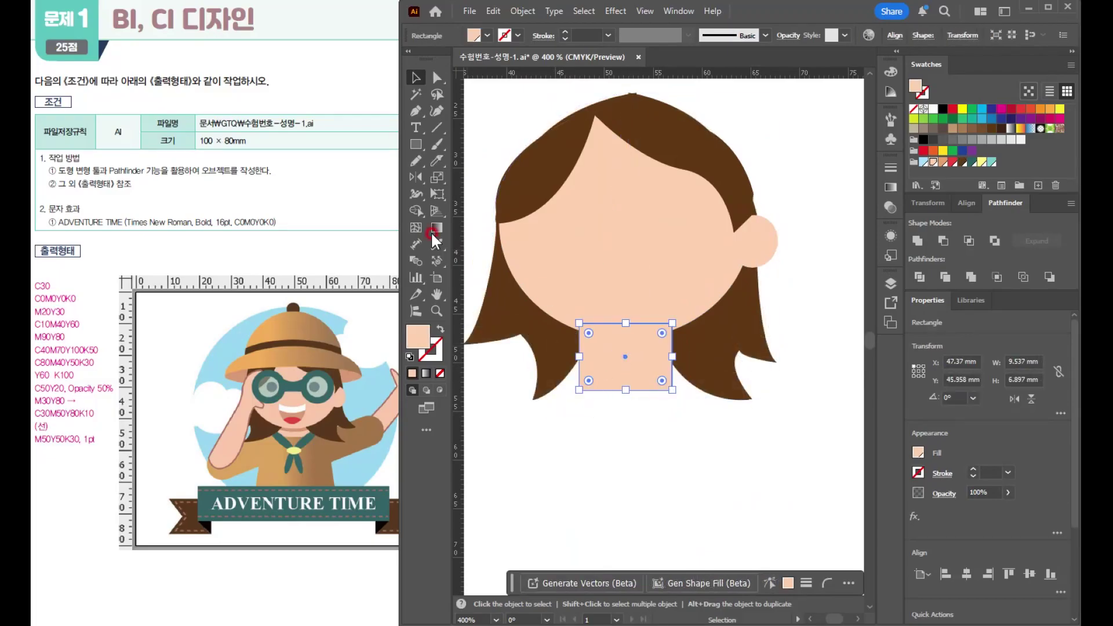
pyautogui.click(436, 162)
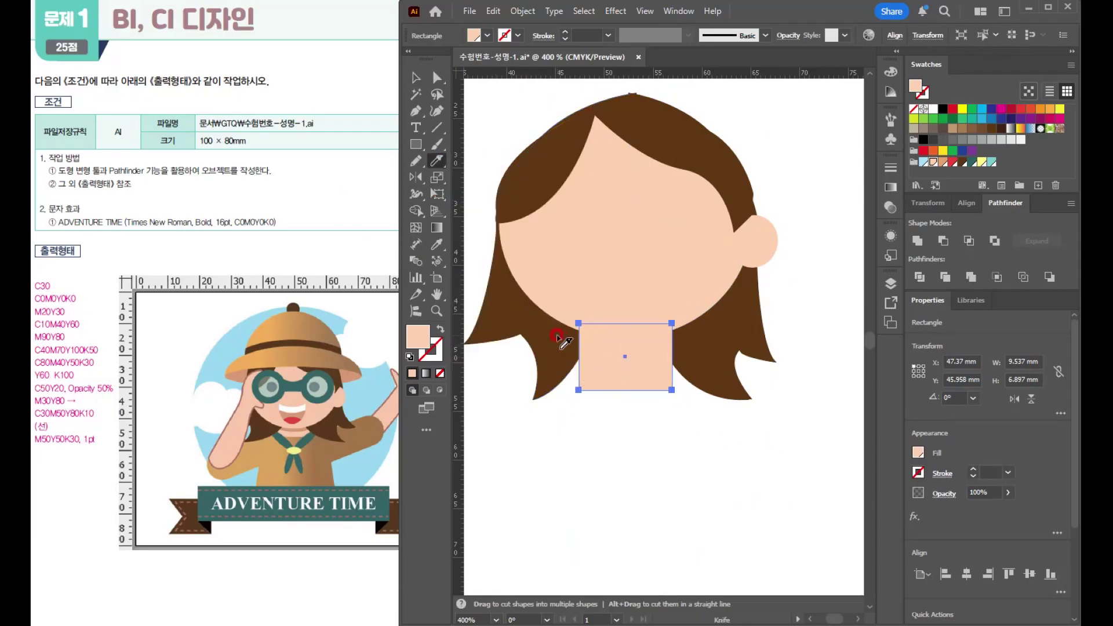
pyautogui.moveTo(560, 337)
pyautogui.mouseDown()
pyautogui.moveTo(663, 356)
pyautogui.moveTo(733, 327)
pyautogui.moveTo(766, 308)
pyautogui.mouseUp()
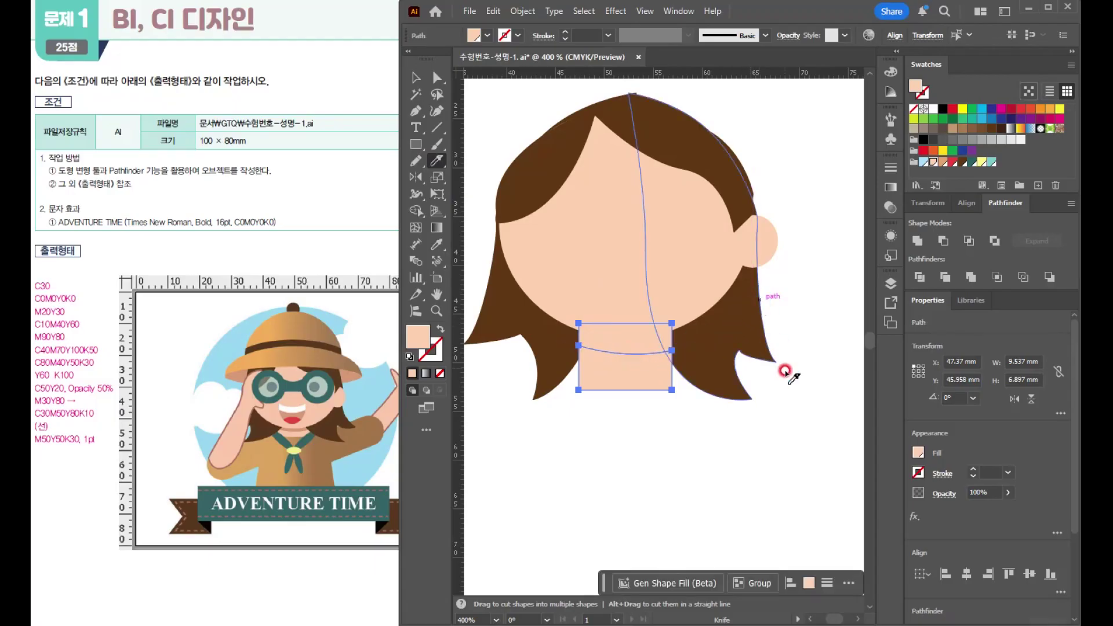
# Fill the upper neck piece with the C=10 M=40 Y=60 tan swatch as a chin shadow.
pyautogui.click(418, 78)
pyautogui.click(641, 345)
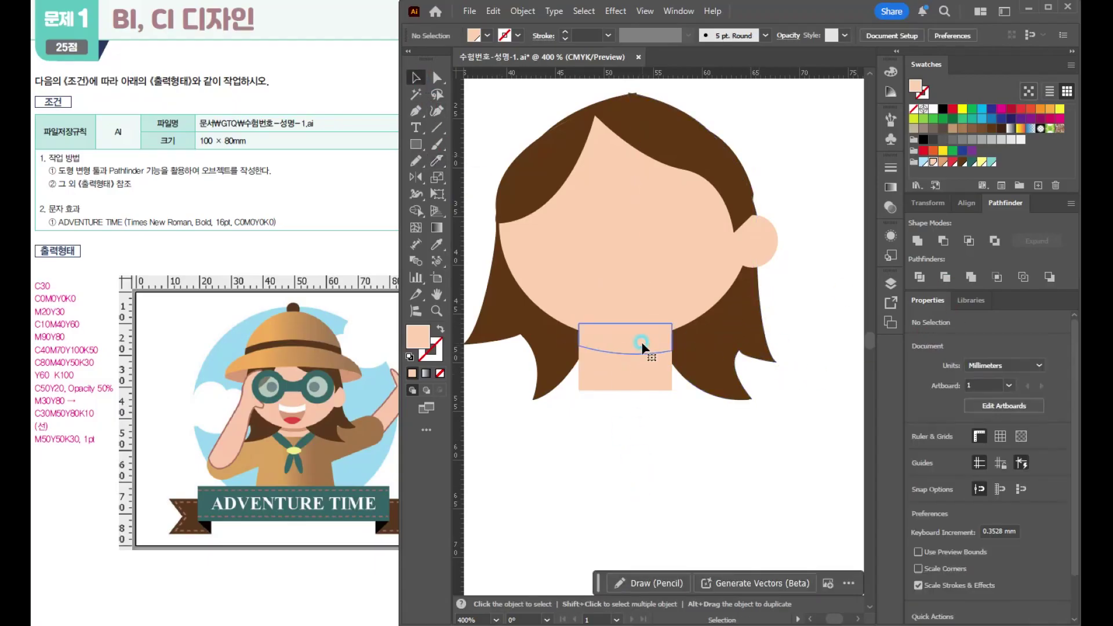
pyautogui.click(941, 163)
pyautogui.click(621, 458)
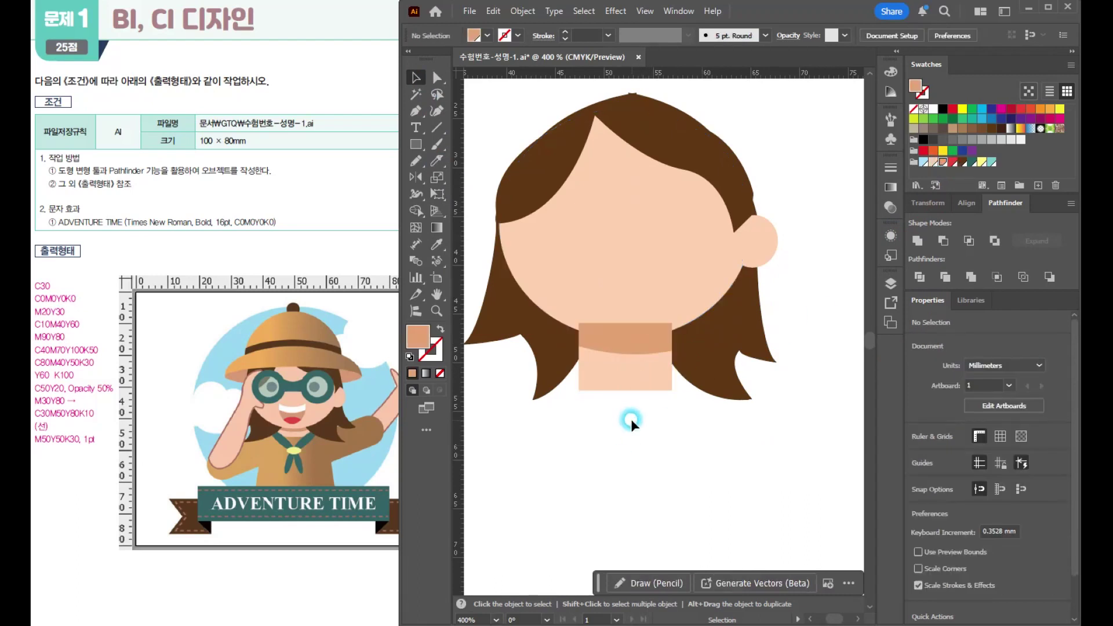
# Select both neck pieces and arrange them behind the face and hair.
pyautogui.click(628, 345)
pyautogui.press('a')
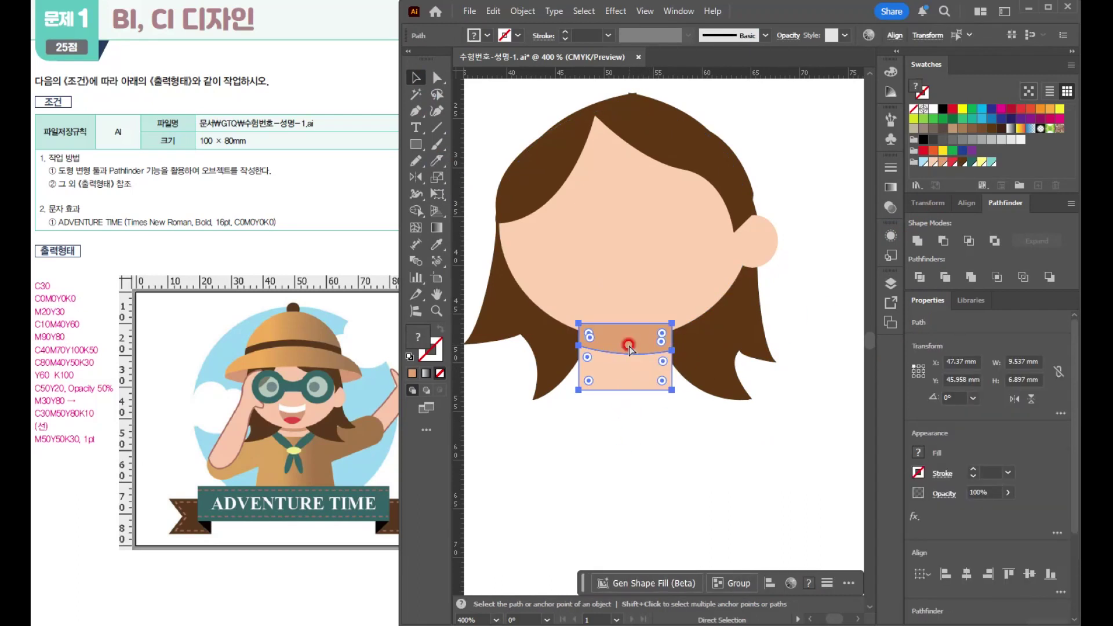
pyautogui.hotkey('ctrl', '[')
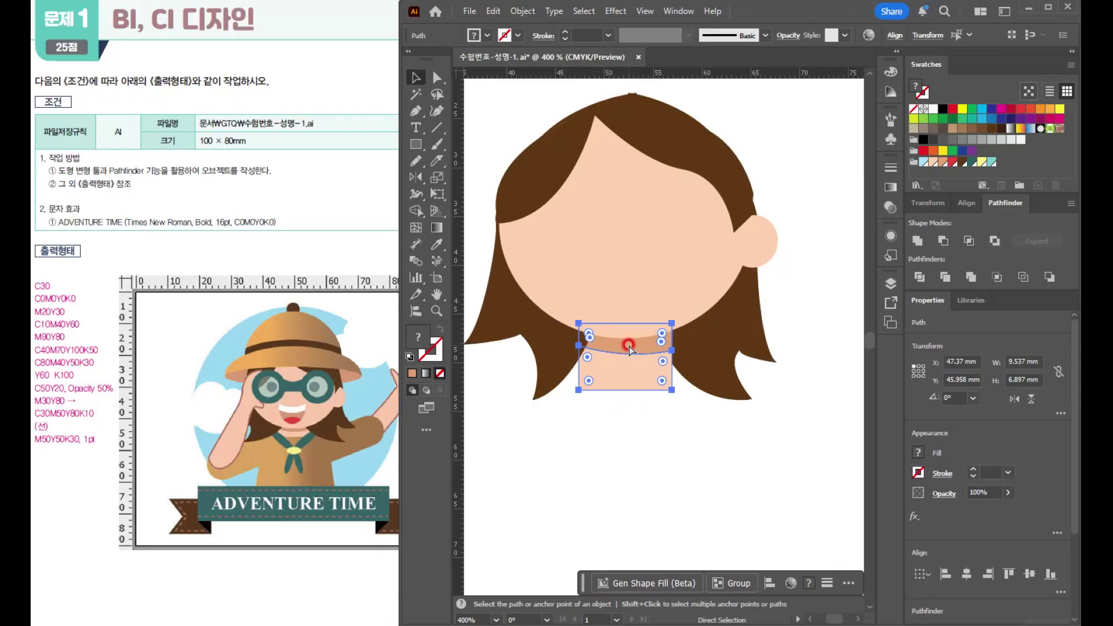
pyautogui.press('v')
pyautogui.click(647, 442)
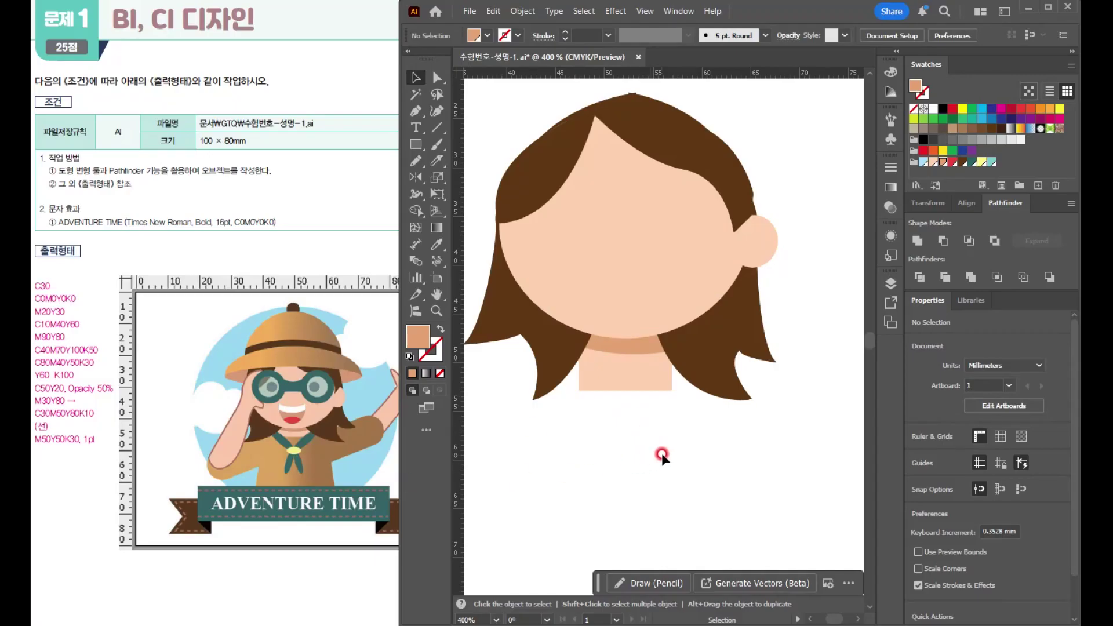
# Draw a tan torso rectangle under the head, enlarge it to about 25.6 by 29.5 mm, and shift it below the neck.
pyautogui.scroll(1, 280, 418)
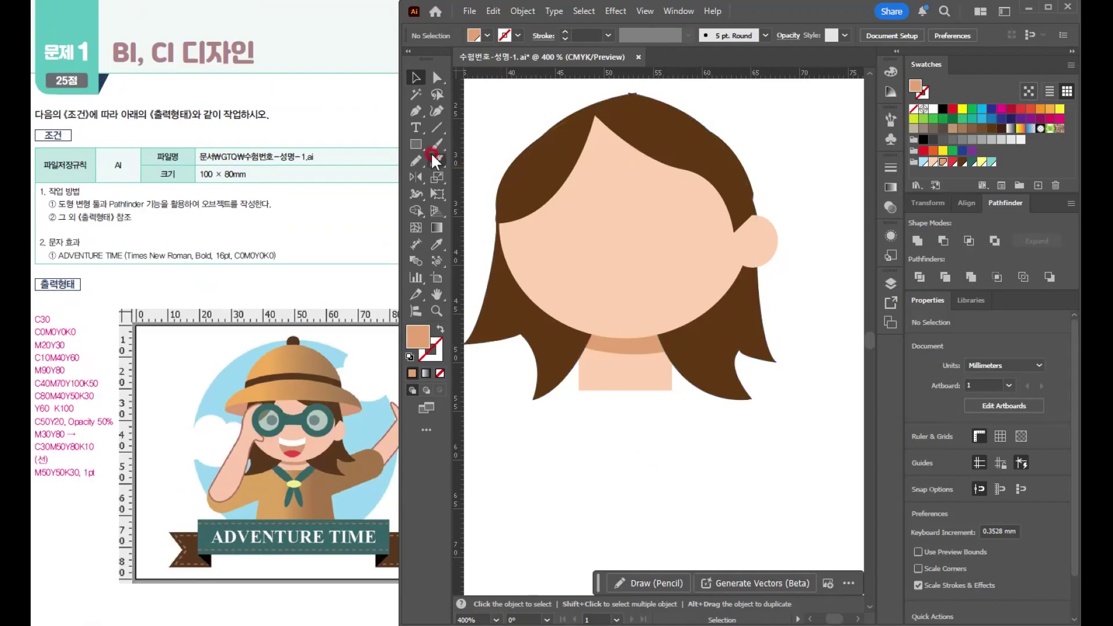
pyautogui.click(416, 144)
pyautogui.click(627, 449)
pyautogui.moveTo(627, 454); pyautogui.dragTo(712, 543)
pyautogui.scroll(-3, 709, 491)
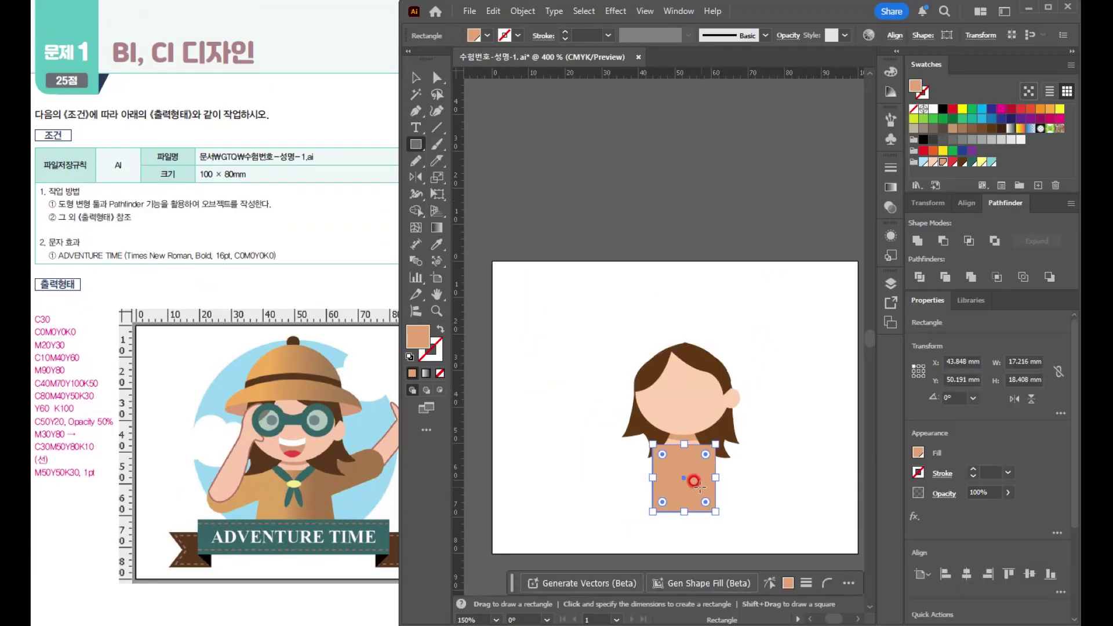
pyautogui.press('v')
pyautogui.moveTo(615, 292); pyautogui.dragTo(631, 312)
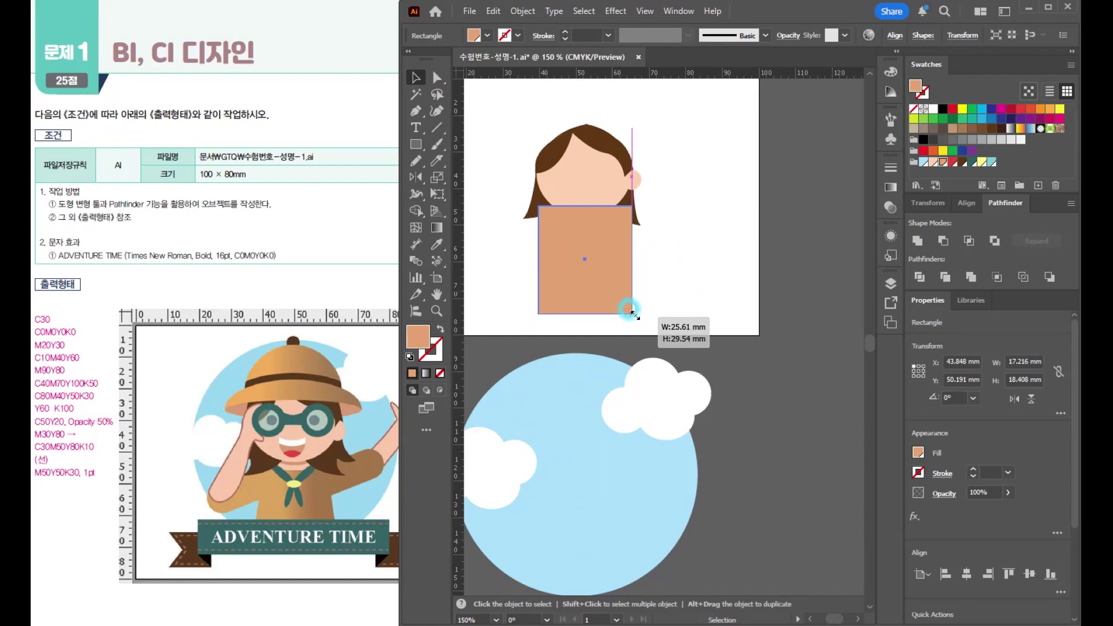
pyautogui.moveTo(614, 236); pyautogui.dragTo(614, 290)
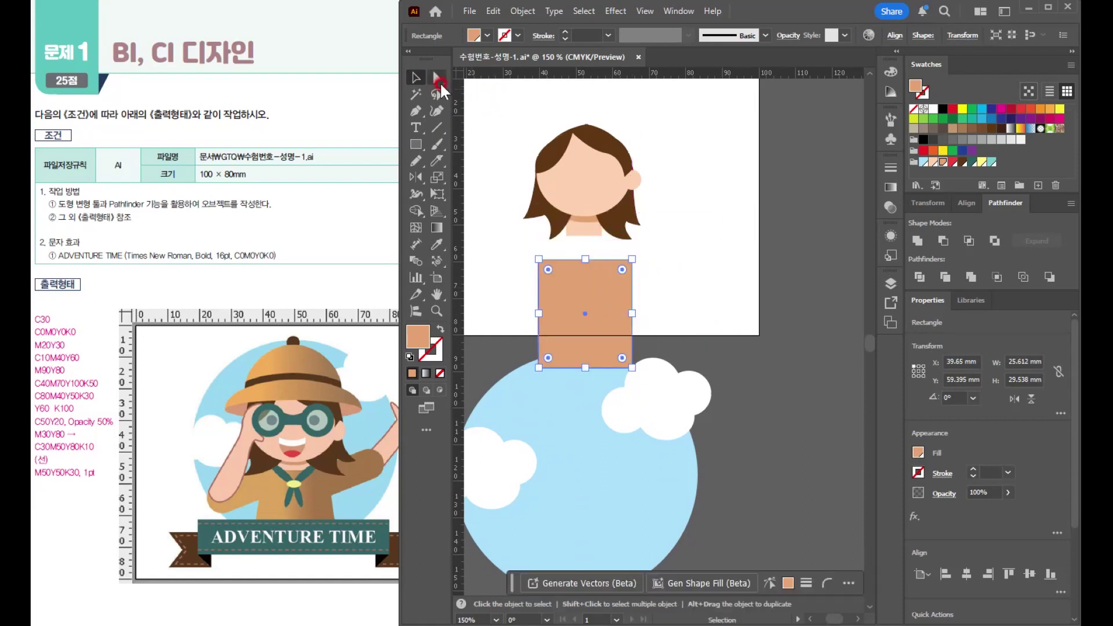
# Narrow the torso's upper edge to form a trapezoid and move the torso up to the neck.
pyautogui.click(441, 81)
pyautogui.moveTo(513, 247); pyautogui.dragTo(580, 245)
pyautogui.press('s')
pyautogui.press('v')
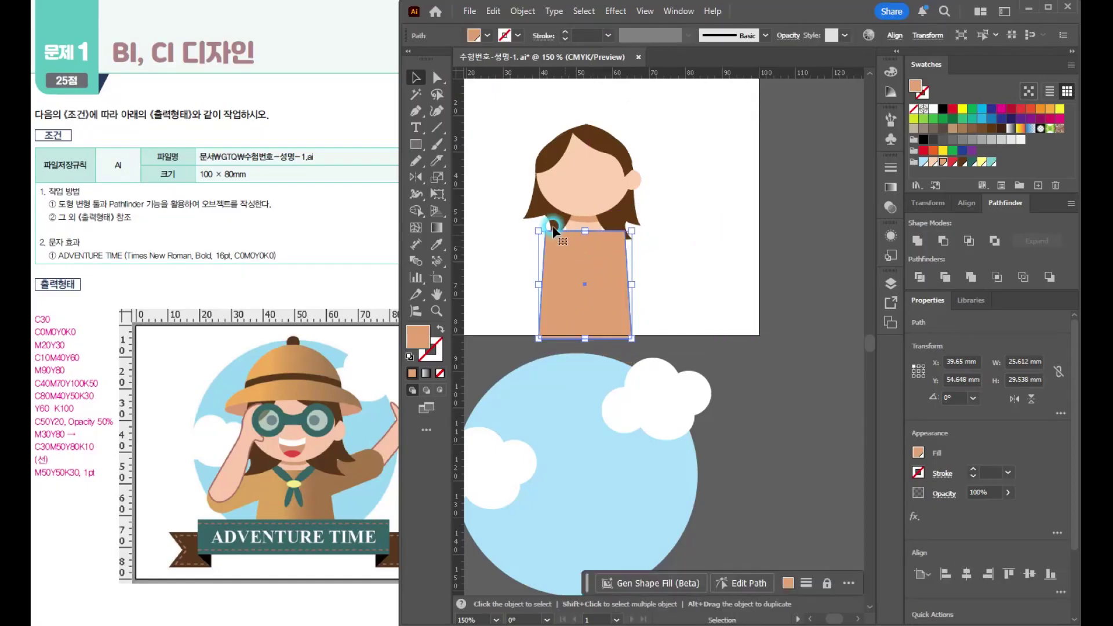
# Bend the middle of the torso's upper edge slightly downward with the Curvature tool to form a neckline.
pyautogui.click(438, 111)
pyautogui.hotkey('ctrl', '+')
pyautogui.hotkey('ctrl', '+')
pyautogui.hotkey('ctrl', '+')
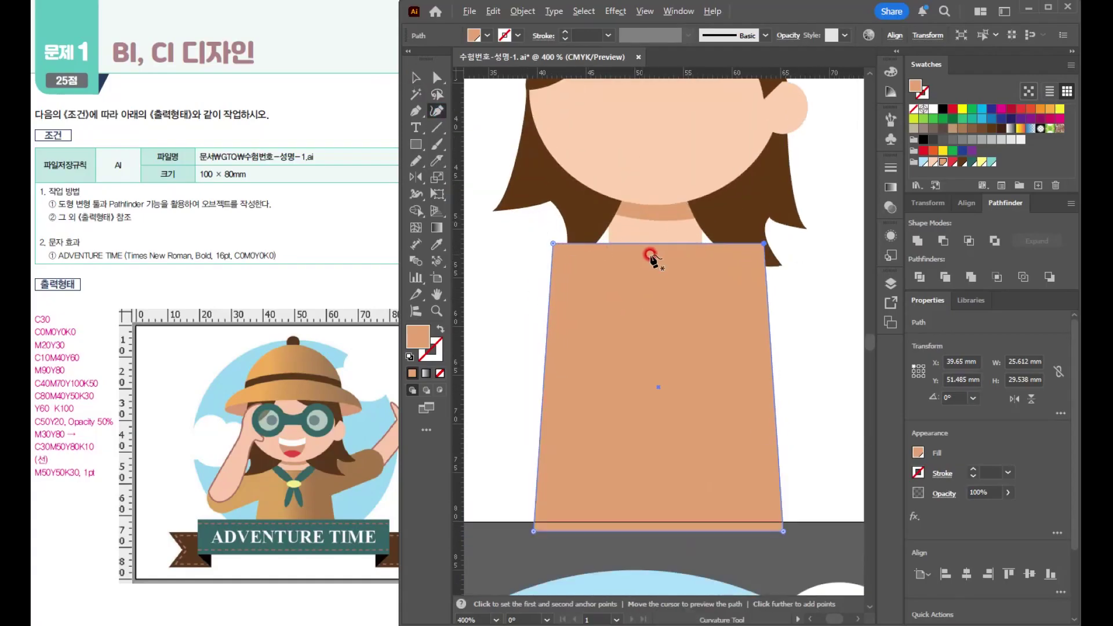
pyautogui.moveTo(658, 244); pyautogui.dragTo(658, 256)
pyautogui.press('v')
pyautogui.click(656, 306)
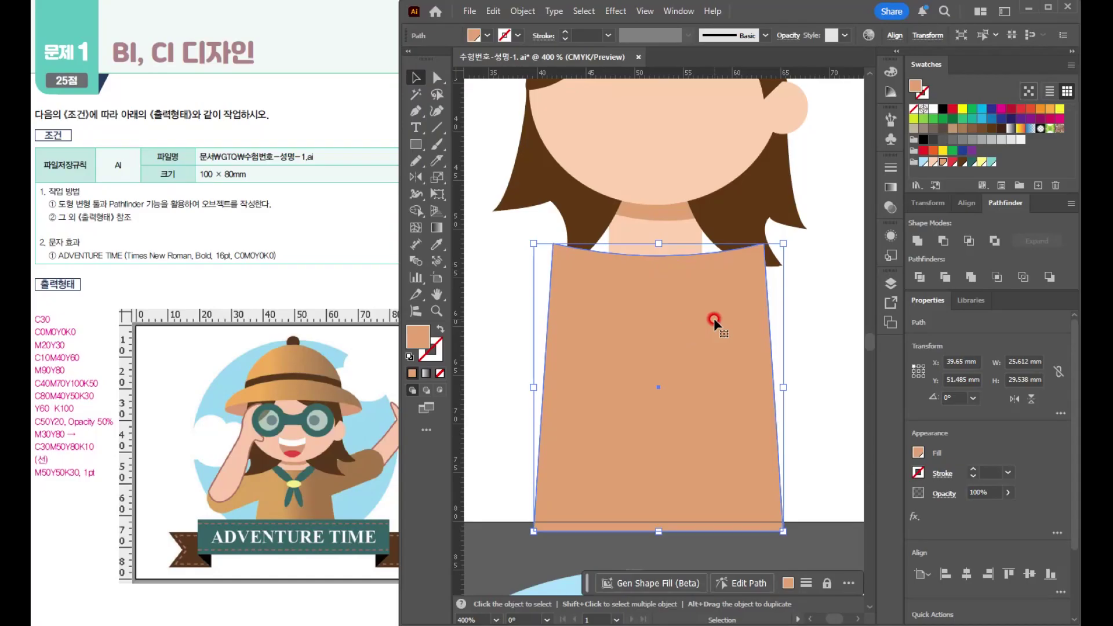
# Draw a white, black-outlined rectangle about 19.8 by 6.8 mm on the torso and round its ends fully.
pyautogui.moveTo(413, 141)
pyautogui.mouseDown()
pyautogui.moveTo(468, 145)
pyautogui.moveTo(471, 160)
pyautogui.moveTo(475, 146)
pyautogui.mouseUp()
pyautogui.moveTo(540, 331); pyautogui.dragTo(733, 397)
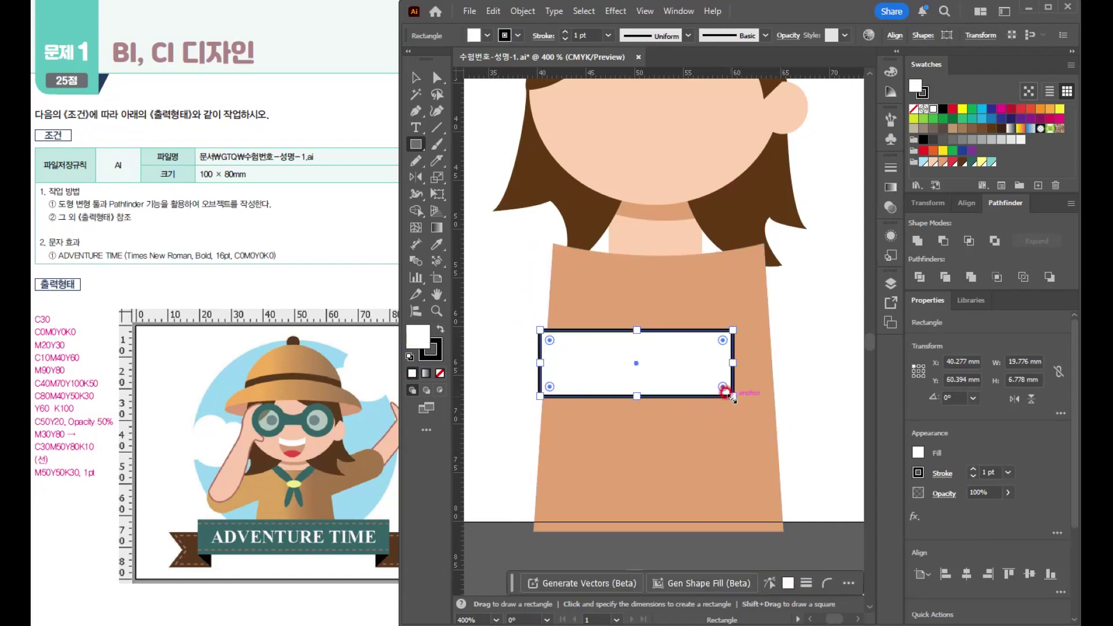
pyautogui.moveTo(590, 362); pyautogui.dragTo(603, 365)
pyautogui.press('v')
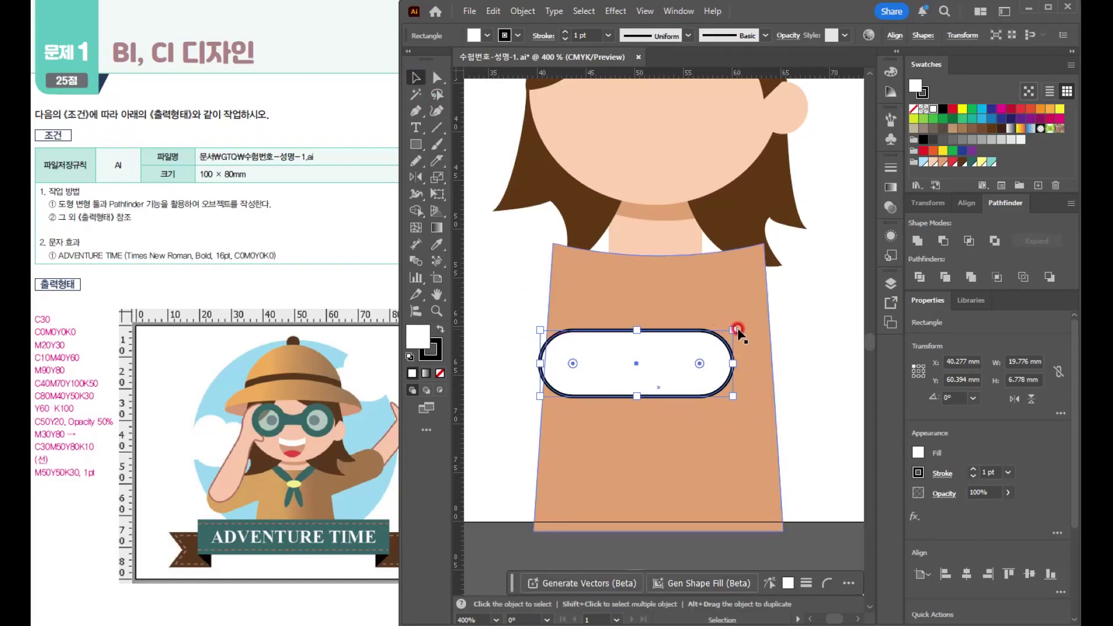
# Rotate the rounded shape about 36° and fit it, slightly thickened, onto the torso's left shoulder as a sleeve.
pyautogui.moveTo(734, 328); pyautogui.dragTo(698, 269)
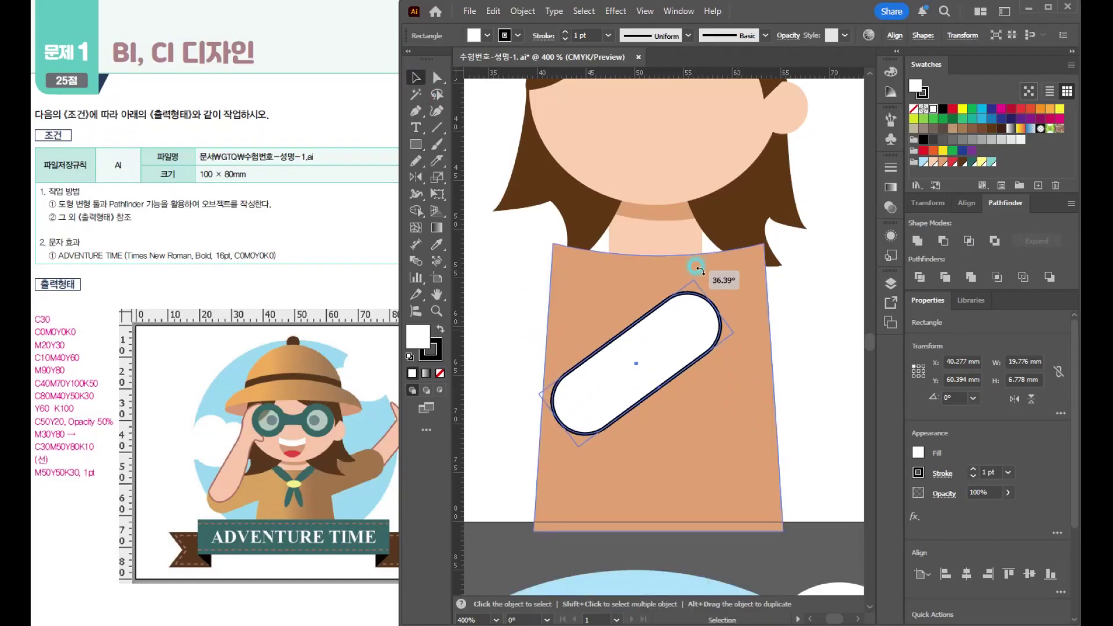
pyautogui.click(676, 355)
pyautogui.moveTo(560, 307); pyautogui.dragTo(559, 312)
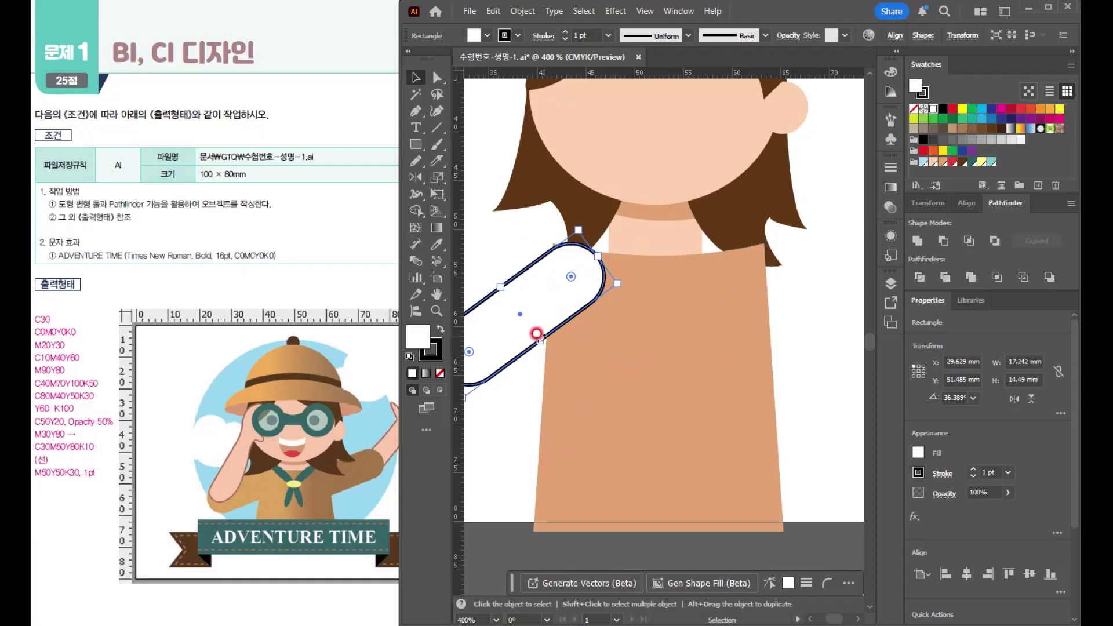
pyautogui.moveTo(537, 335); pyautogui.dragTo(549, 351)
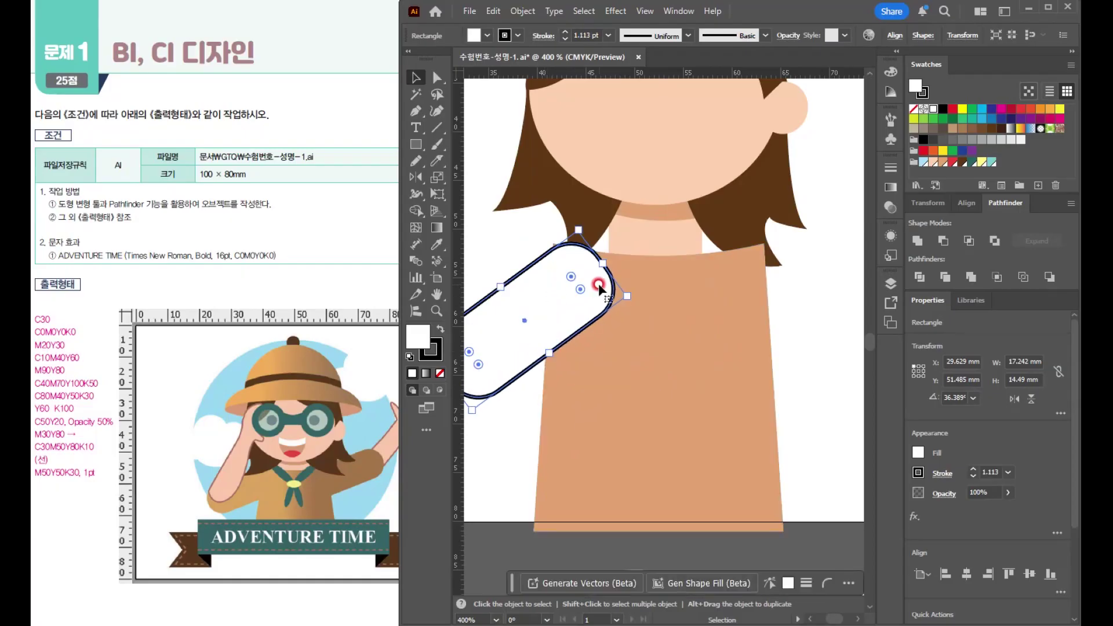
pyautogui.moveTo(580, 293); pyautogui.dragTo(525, 325)
pyautogui.hotkey('ctrl', '-')
pyautogui.hotkey('ctrl', '-')
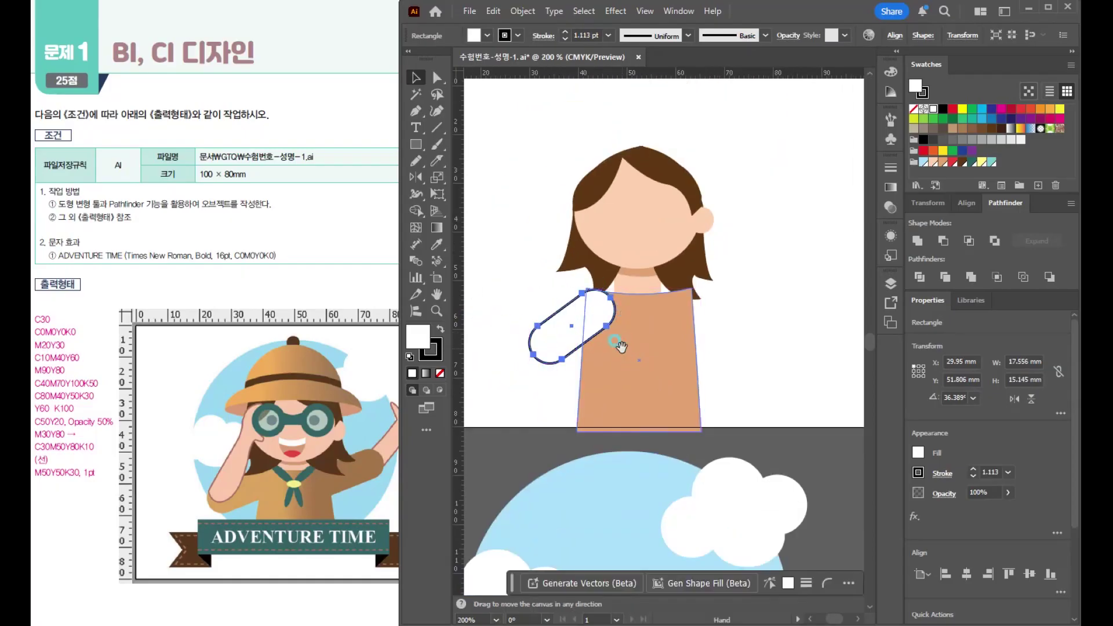
# Duplicate the sleeve onto the right shoulder and tilt the left sleeve to about 26°.
pyautogui.moveTo(623, 348); pyautogui.dragTo(700, 300)
pyautogui.click(564, 321)
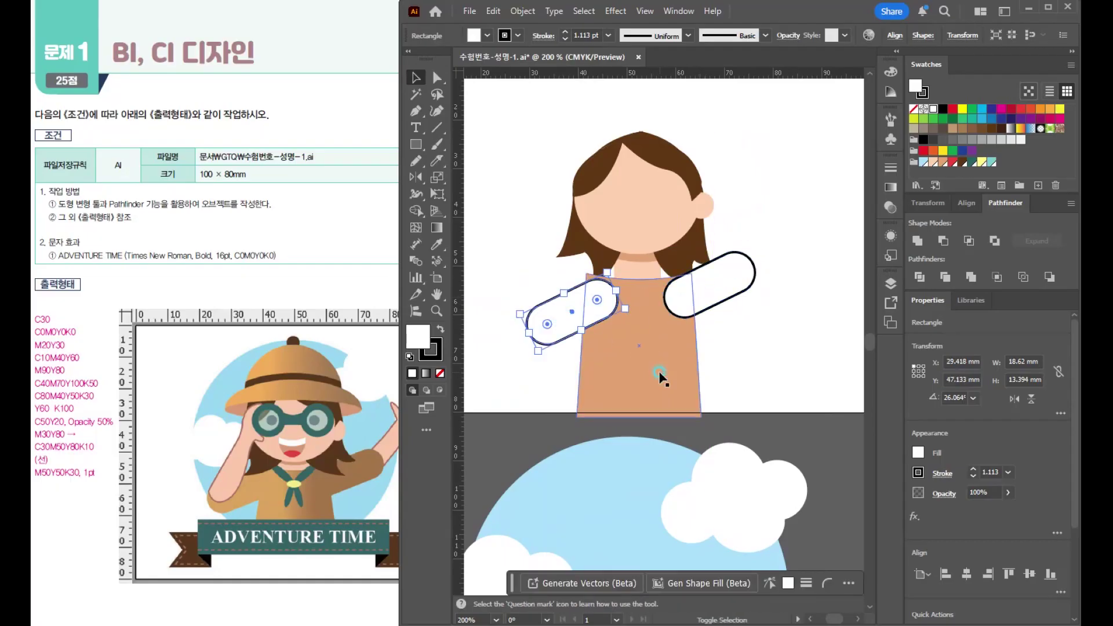
pyautogui.keyDown('shift'); pyautogui.click(658, 372); pyautogui.keyUp('shift')
pyautogui.keyDown('shift'); pyautogui.click(698, 287); pyautogui.keyUp('shift')
pyautogui.click(764, 313)
# Apply a linear gradient fill to the left sleeve.
pyautogui.click(551, 296)
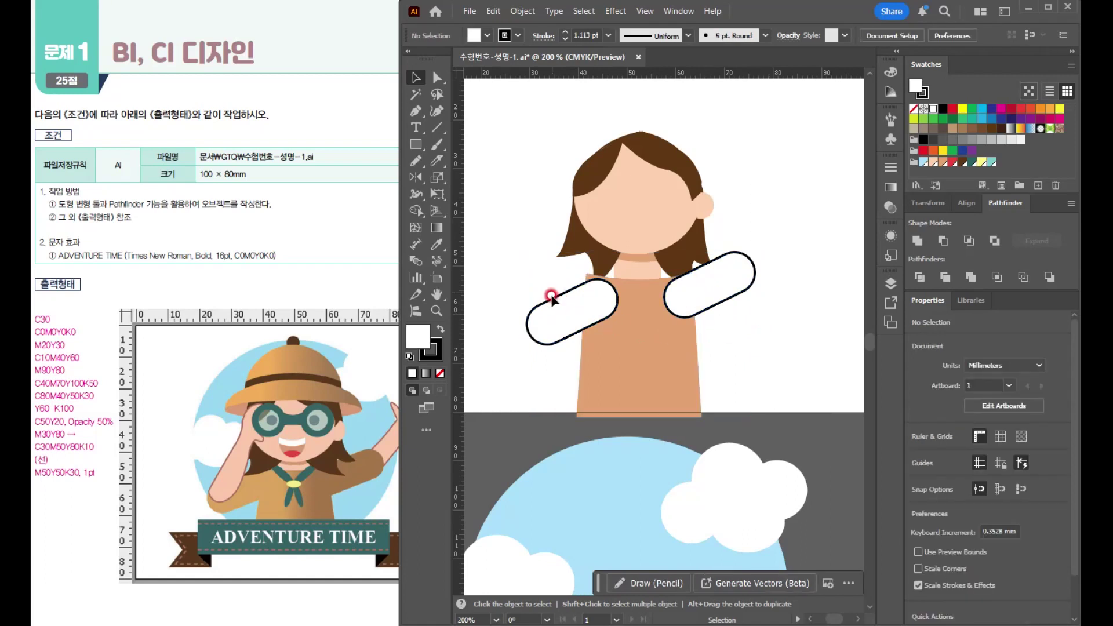
pyautogui.doubleClick(423, 225)
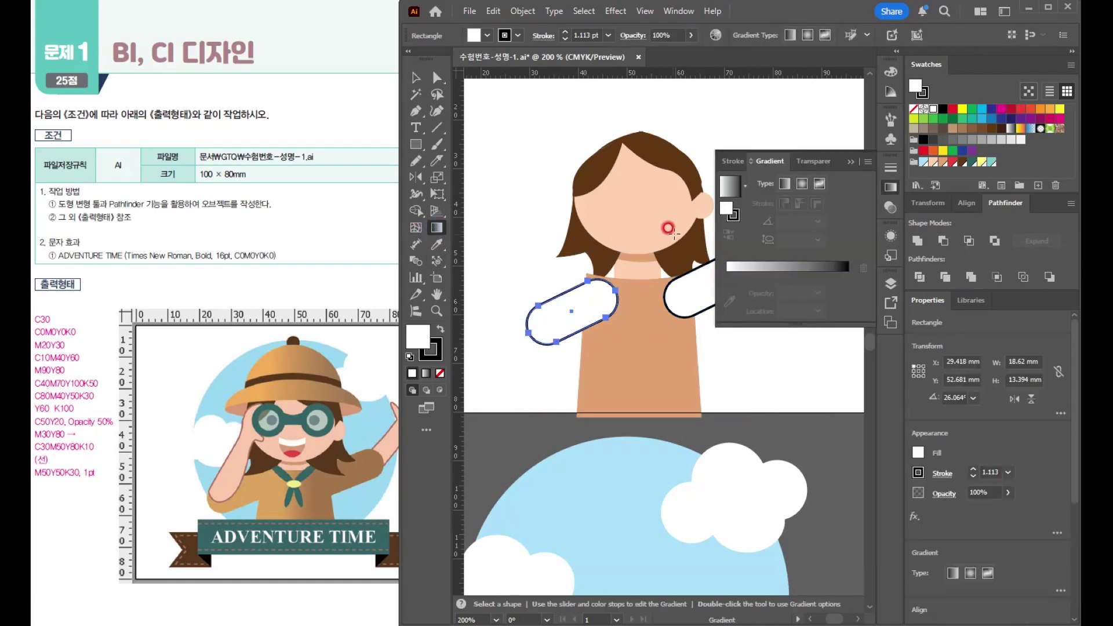
pyautogui.click(781, 207)
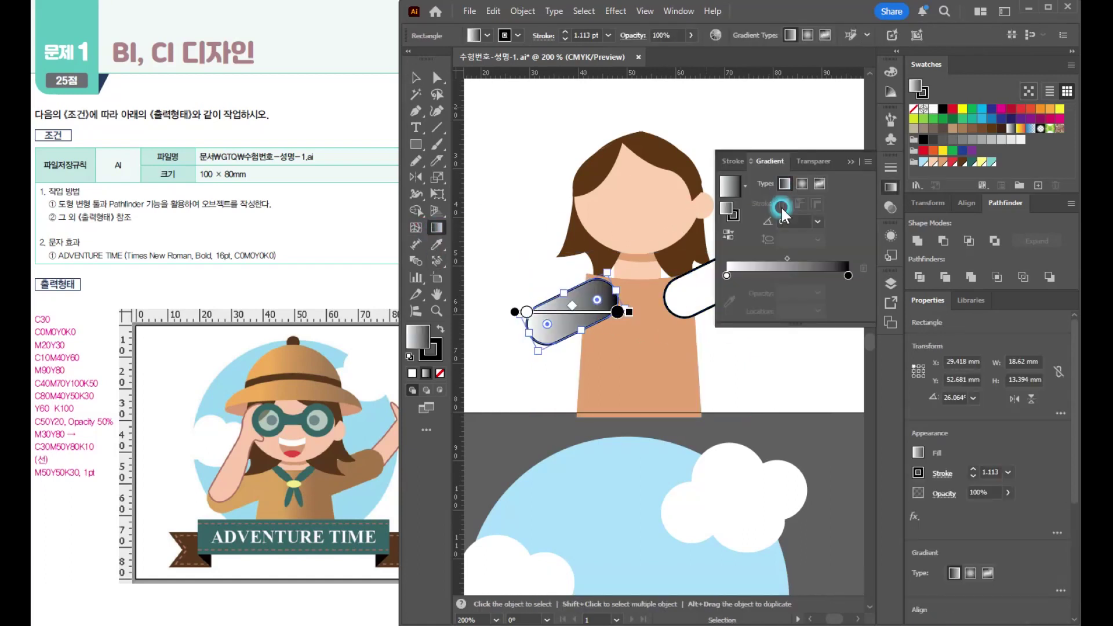
# Set the start stop of the left sleeve's gradient to M30 Y70.
pyautogui.doubleClick(726, 275)
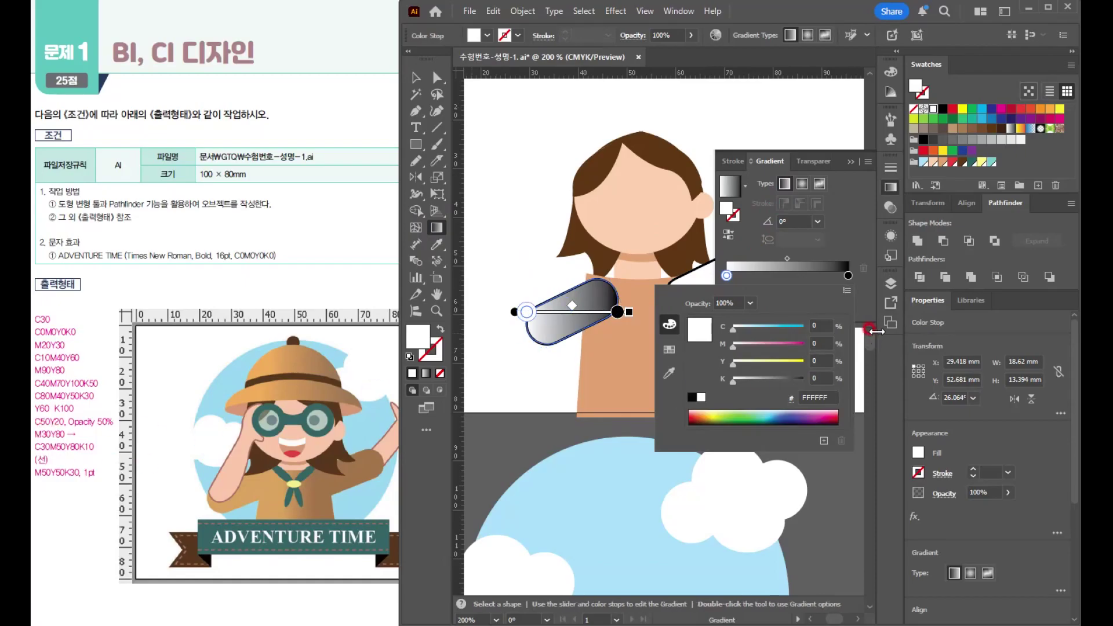
pyautogui.write('30')
pyautogui.press('Tab')
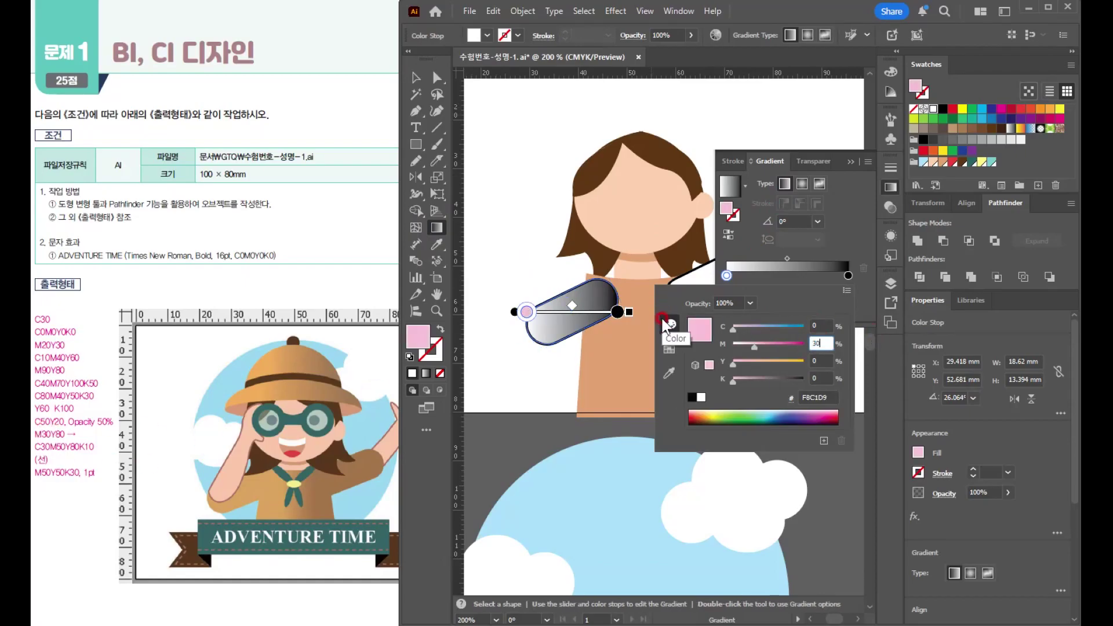
pyautogui.write('70')
pyautogui.click(656, 312)
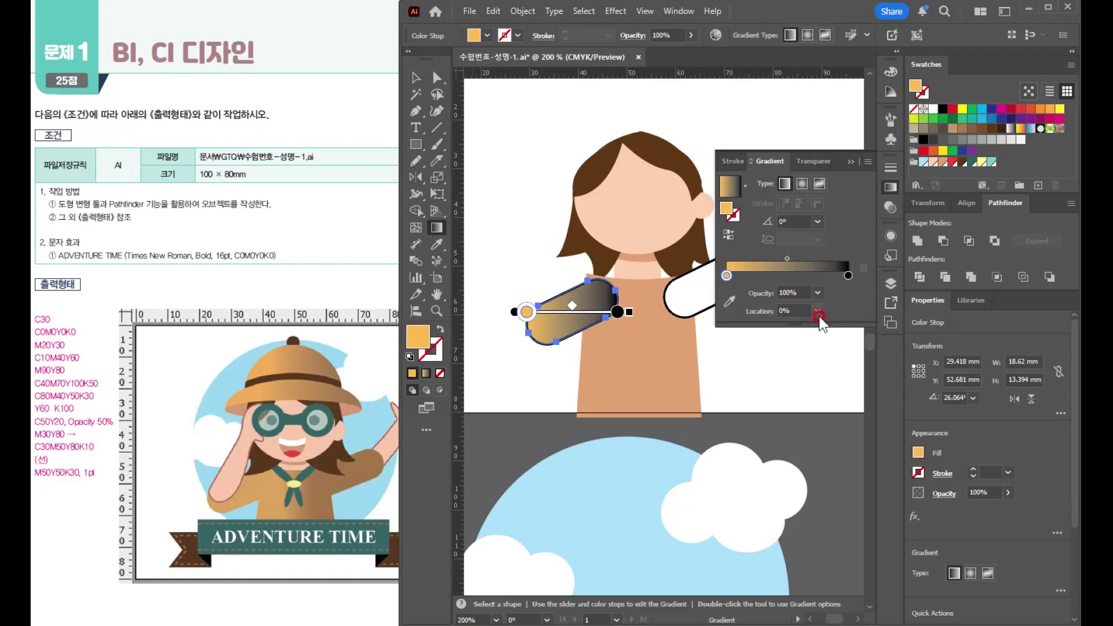
# Set the end stop of the left sleeve's gradient to C30 M50 Y80 K10.
pyautogui.doubleClick(848, 276)
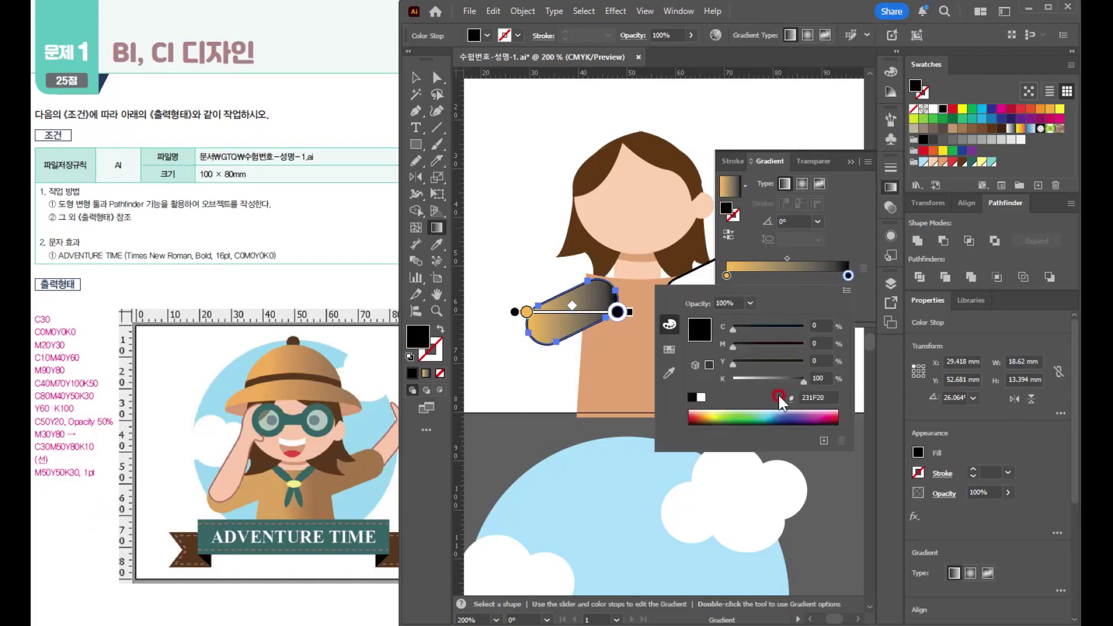
pyautogui.click(821, 325)
pyautogui.write('30')
pyautogui.press('Tab')
pyautogui.write('50')
pyautogui.press('Tab')
pyautogui.write('80')
pyautogui.press('Tab')
pyautogui.write('10')
pyautogui.press('Return')
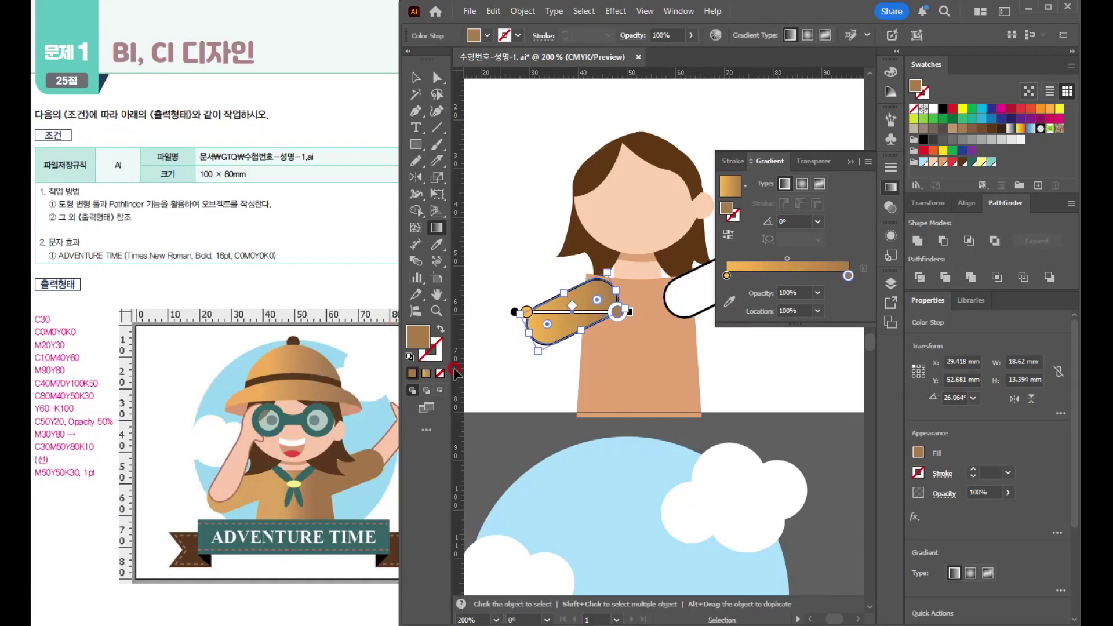
# Remove the outline from the left sleeve.
pyautogui.click(428, 90)
pyautogui.click(520, 225)
pyautogui.click(545, 336)
pyautogui.click(437, 354)
pyautogui.click(439, 374)
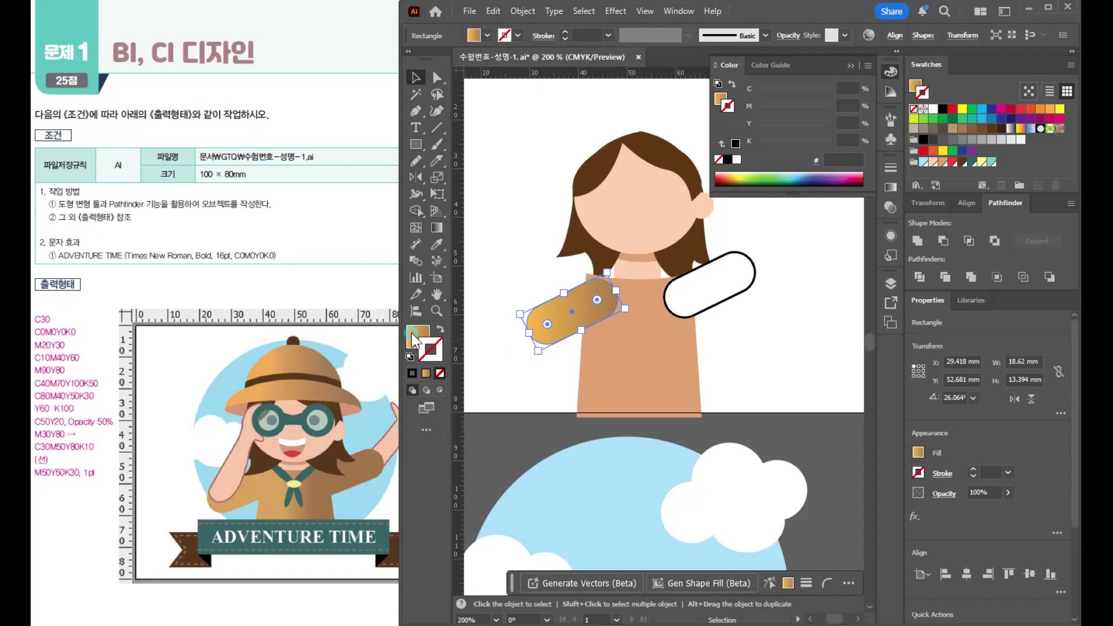
# Copy the left sleeve's gradient fill and missing outline onto the torso and the right sleeve with the Eyedropper.
pyautogui.click(591, 317)
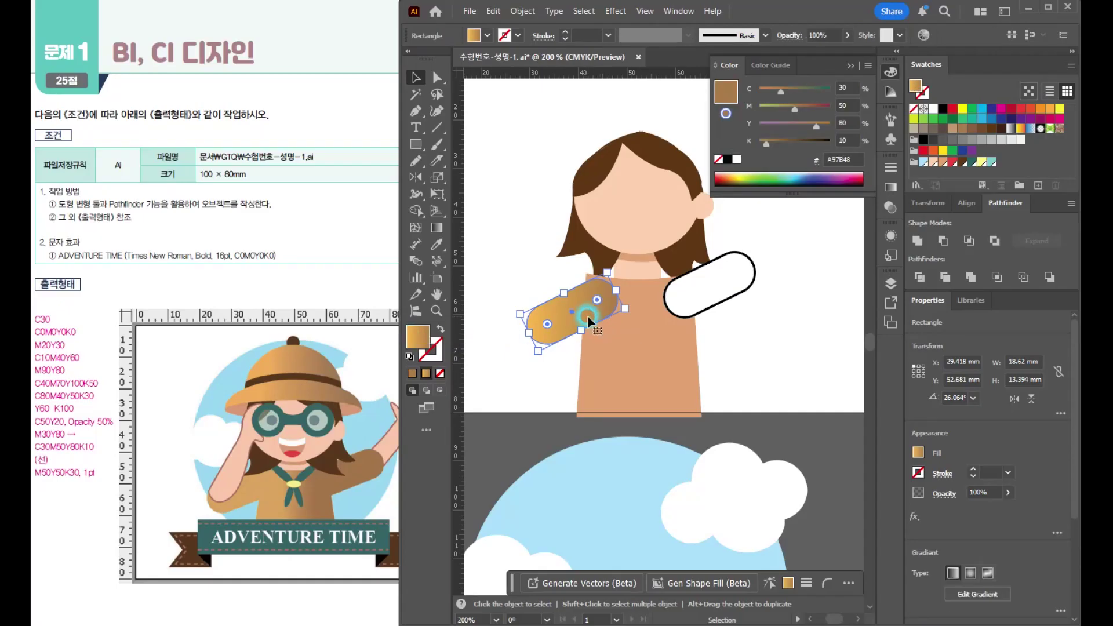
pyautogui.click(643, 383)
pyautogui.press('i')
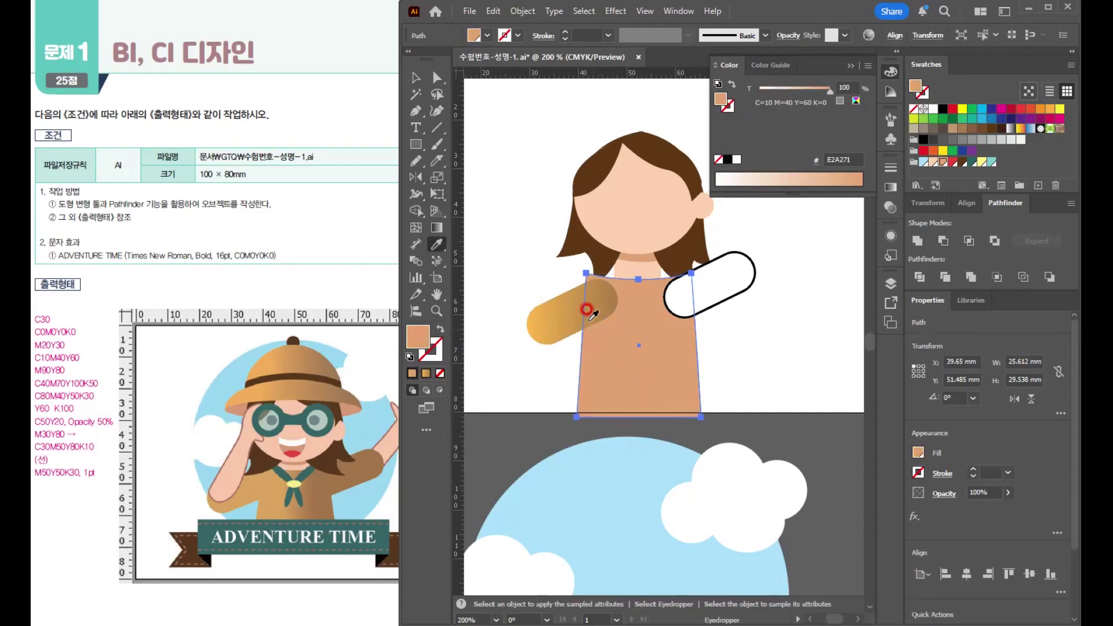
pyautogui.click(582, 305)
pyautogui.press('v')
pyautogui.click(728, 284)
pyautogui.press('i')
pyautogui.click(517, 307)
pyautogui.click(542, 305)
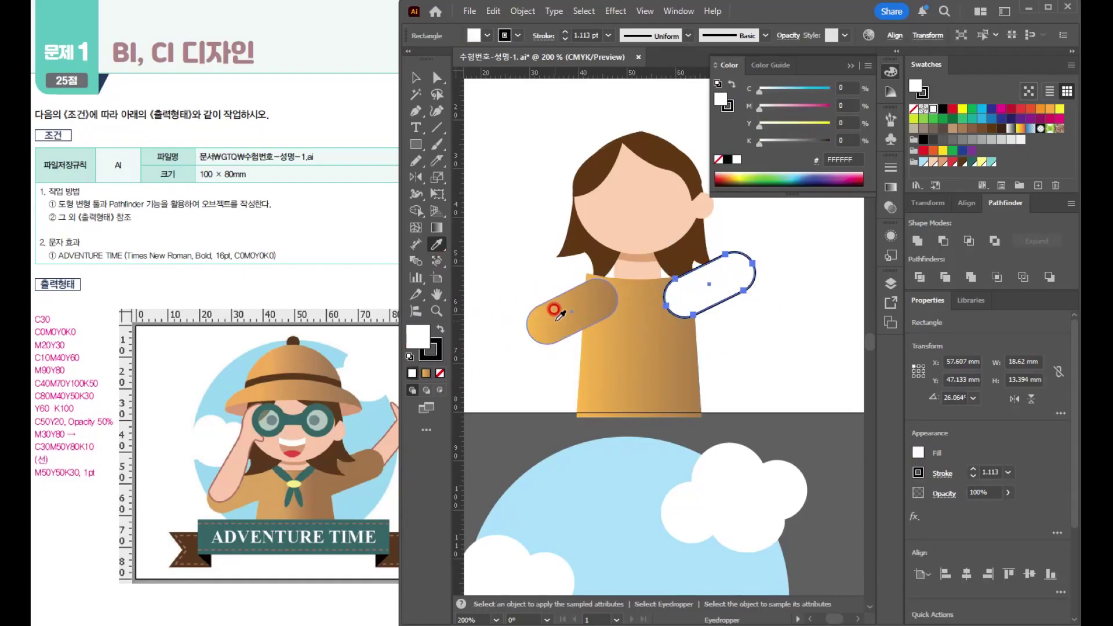
pyautogui.click(555, 311)
pyautogui.click(416, 77)
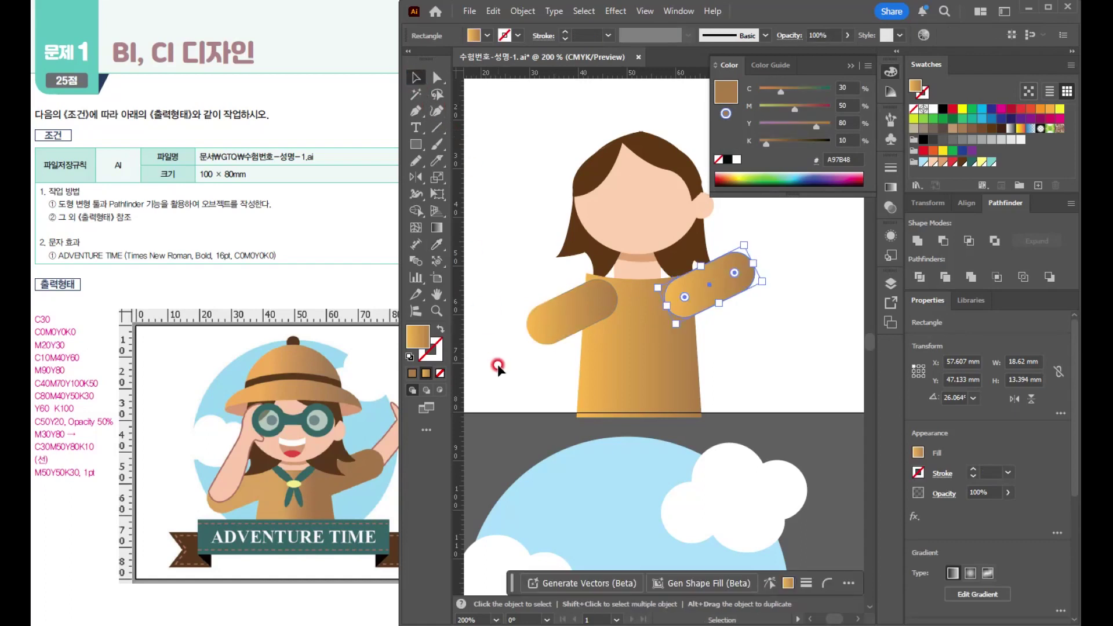
# Span one continuous, nearly horizontal gradient across the torso and both sleeves, from orange on the left to brown on the right.
pyautogui.click(495, 335)
pyautogui.moveTo(733, 339); pyautogui.dragTo(745, 364)
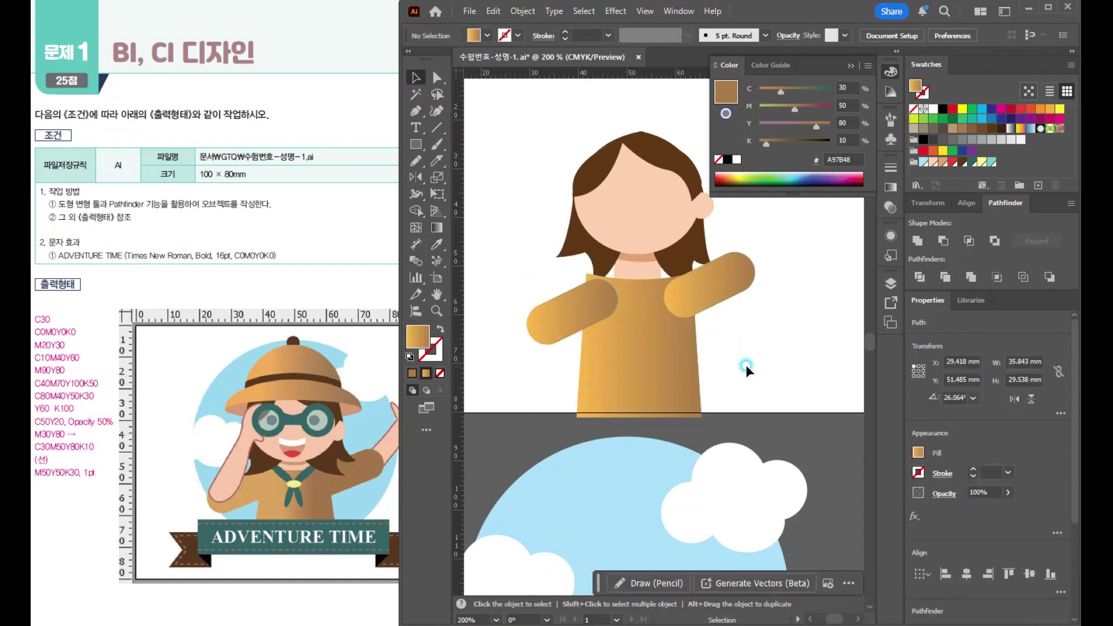
pyautogui.keyDown('shift'); pyautogui.click(665, 356); pyautogui.keyUp('shift')
pyautogui.click(438, 230)
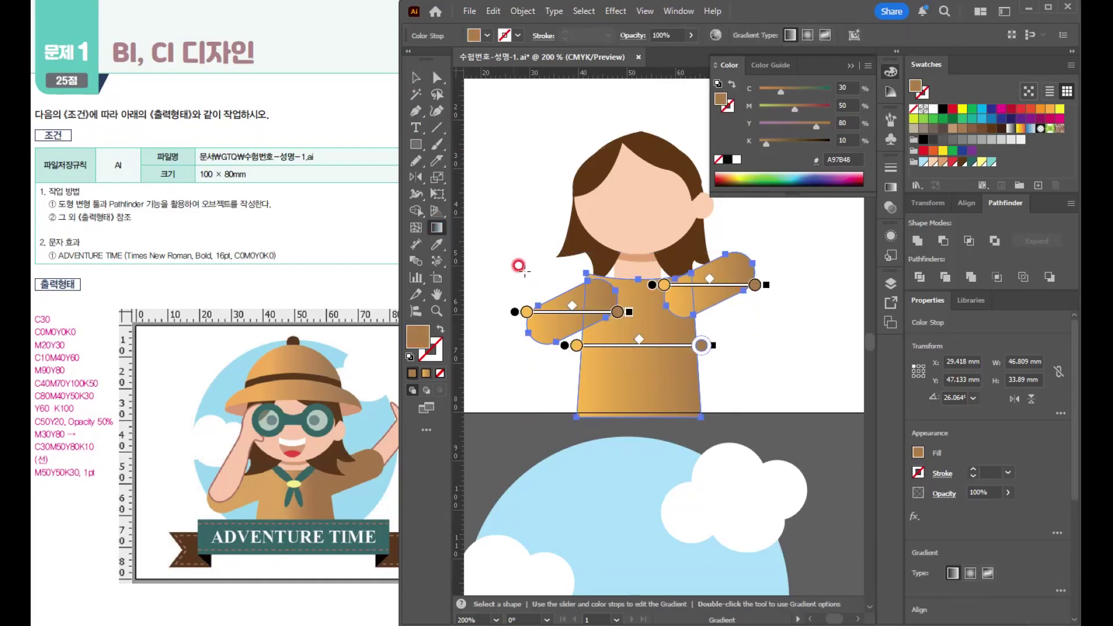
pyautogui.moveTo(535, 368); pyautogui.dragTo(731, 361)
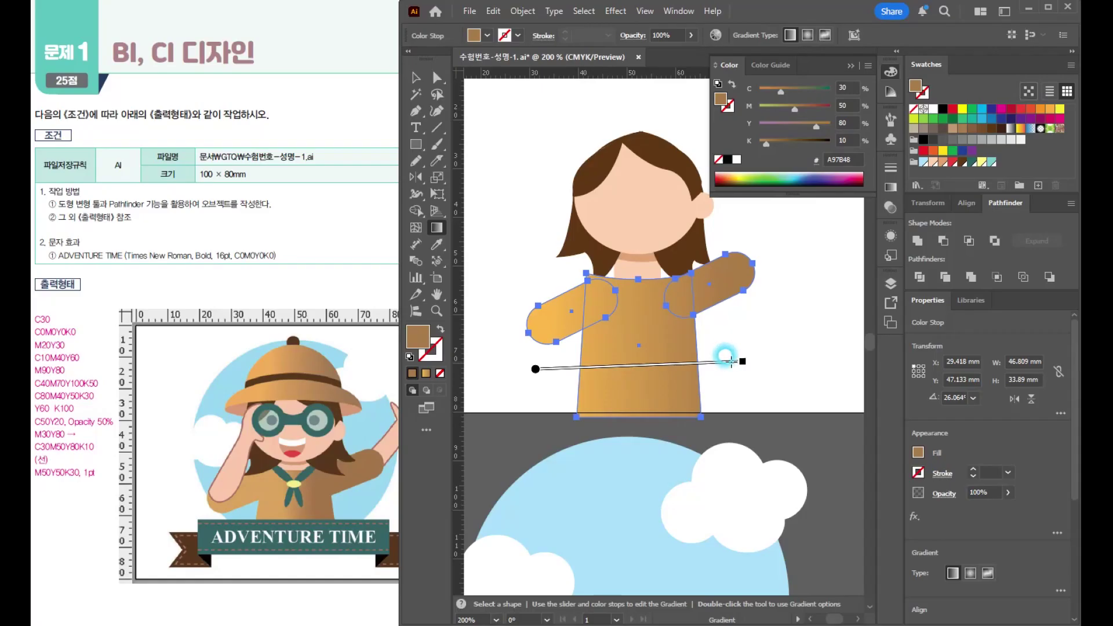
pyautogui.moveTo(731, 362); pyautogui.dragTo(732, 363)
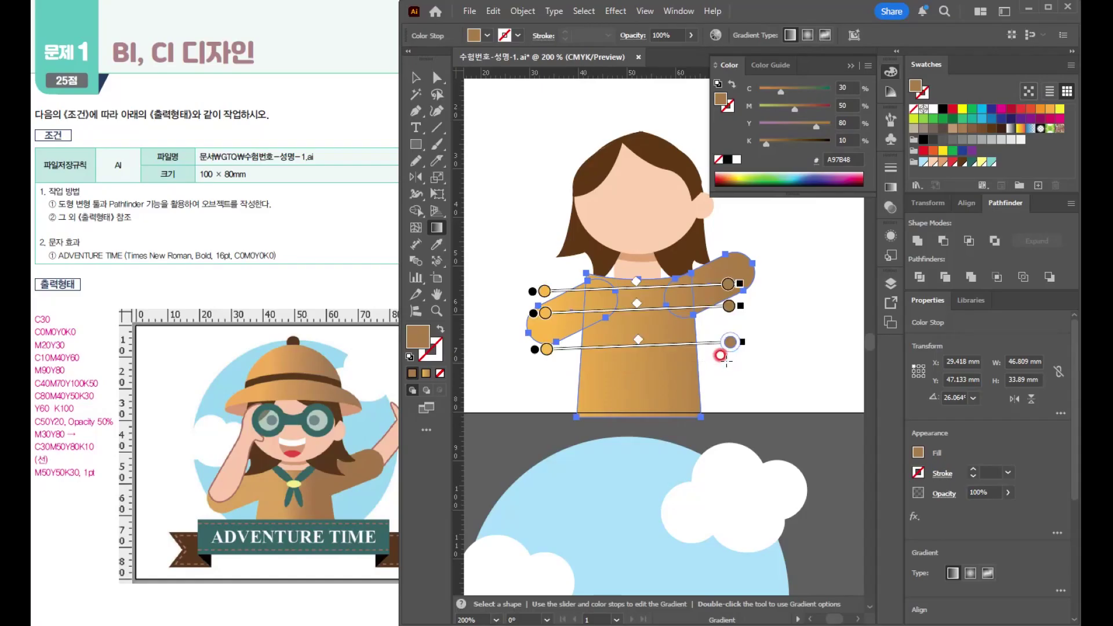
# Bring the girl's face, ear and hair shapes in front of the torso and sleeves.
pyautogui.click(416, 79)
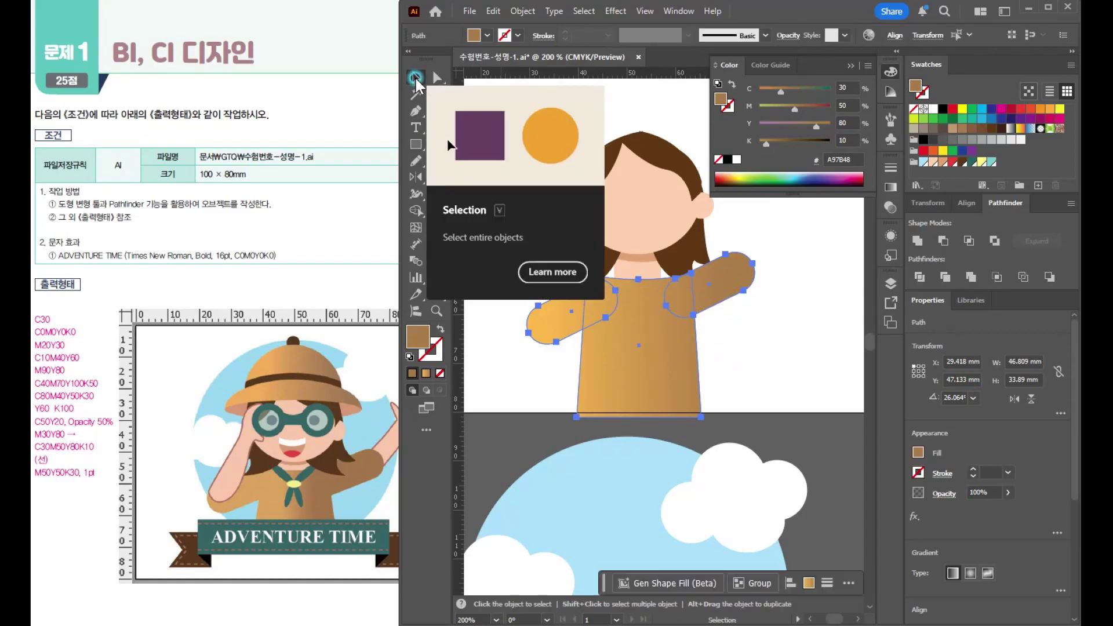
pyautogui.click(566, 137)
pyautogui.moveTo(668, 233); pyautogui.dragTo(705, 241)
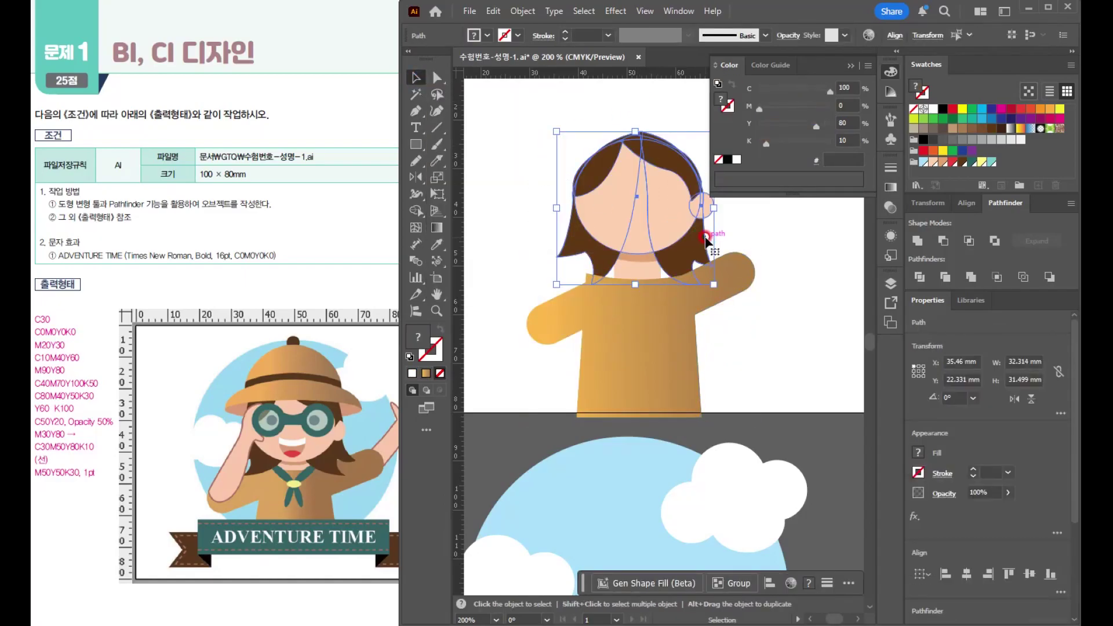
pyautogui.press('ctrl')
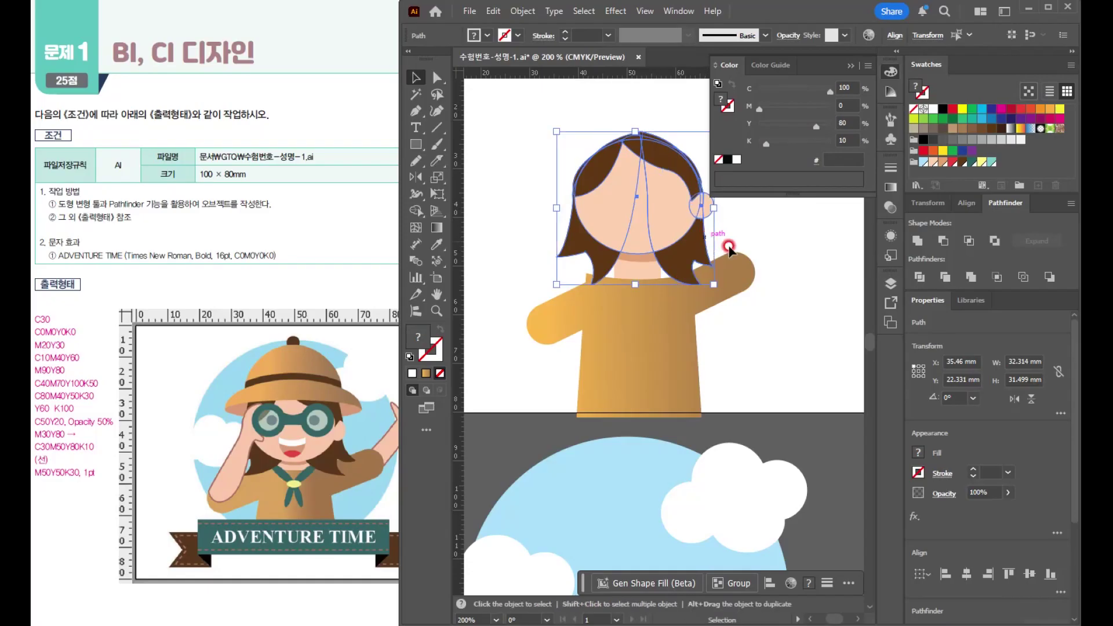
pyautogui.click(806, 316)
# Stretch both back hair locks downward to about 34.4 mm high so their tips overlap the shirt.
pyautogui.scroll(1, 664, 307)
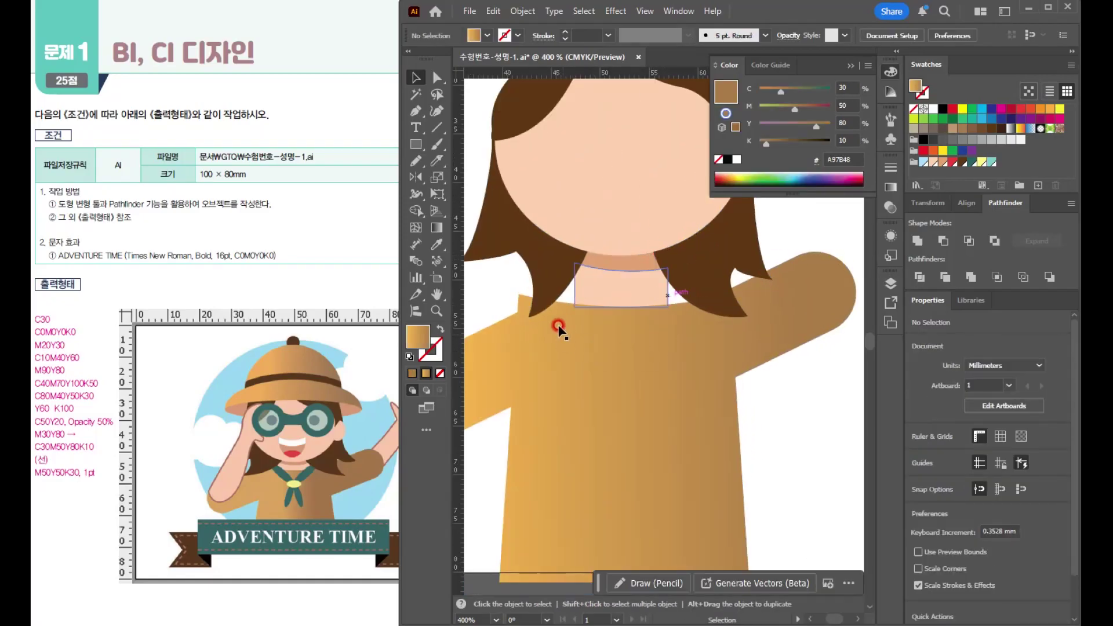
pyautogui.click(558, 327)
pyautogui.scroll(-1, 571, 282)
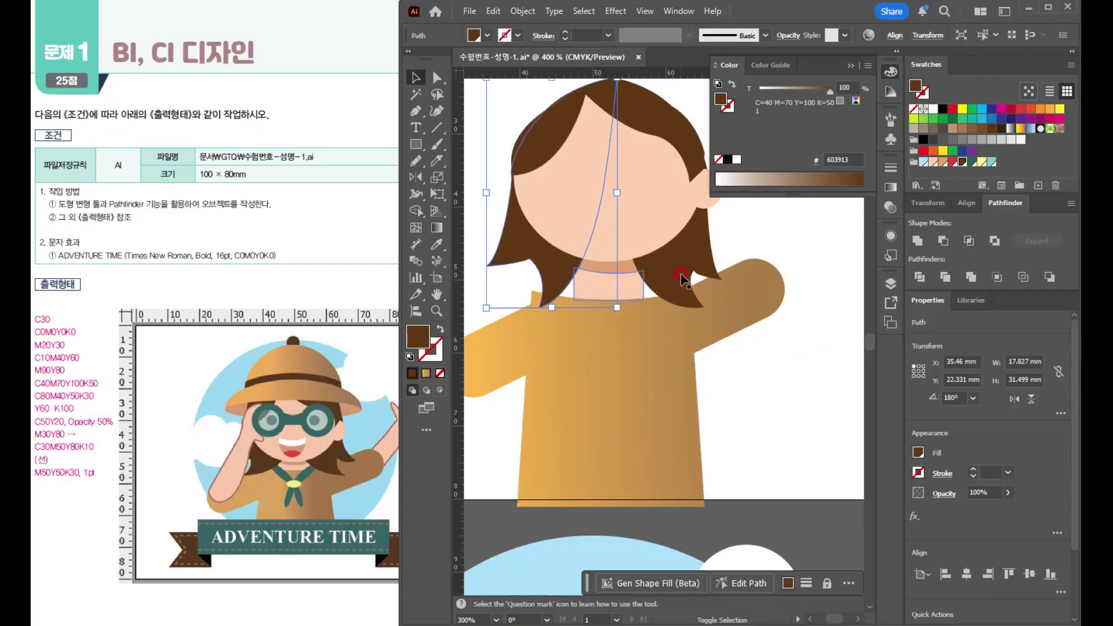
pyautogui.keyDown('shift'); pyautogui.click(651, 294); pyautogui.keyUp('shift')
pyautogui.moveTo(608, 311); pyautogui.dragTo(608, 320)
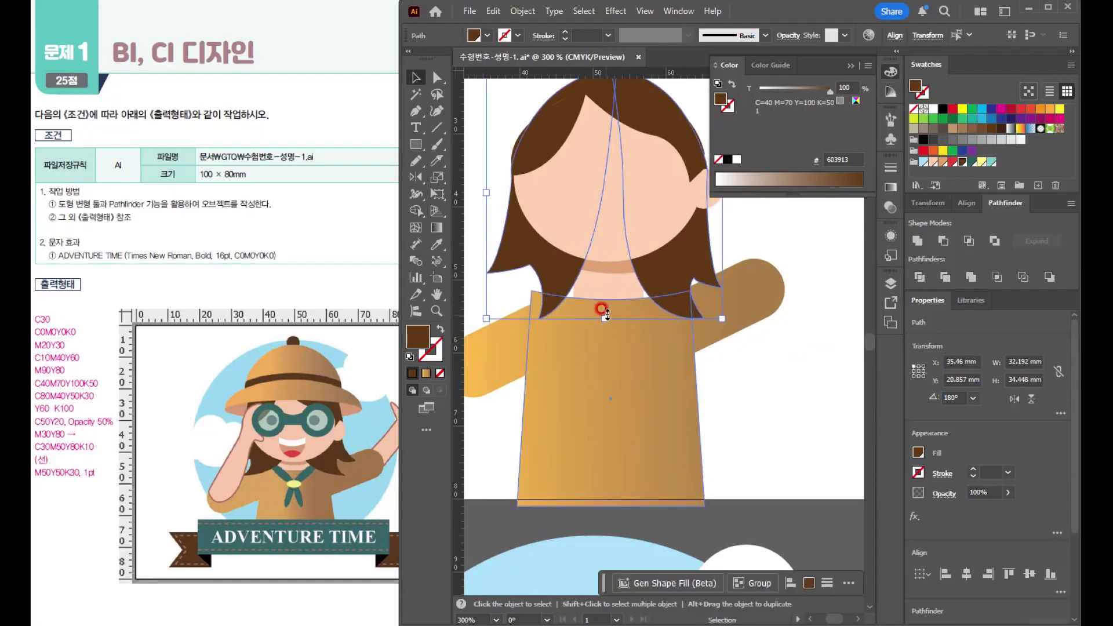
pyautogui.click(471, 226)
# Widen the left back hair lock to about 18.8 mm and fit the right one to about 15.5 mm wide.
pyautogui.click(541, 317)
pyautogui.moveTo(640, 197); pyautogui.dragTo(676, 282)
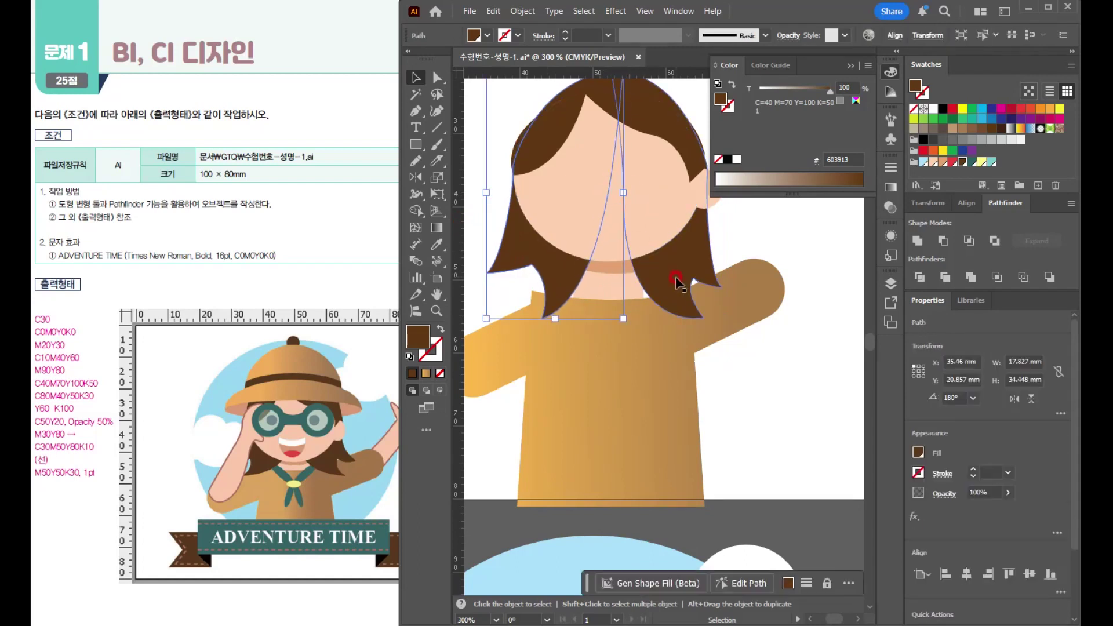
pyautogui.moveTo(604, 186); pyautogui.dragTo(611, 219)
pyautogui.click(514, 130)
pyautogui.click(772, 257)
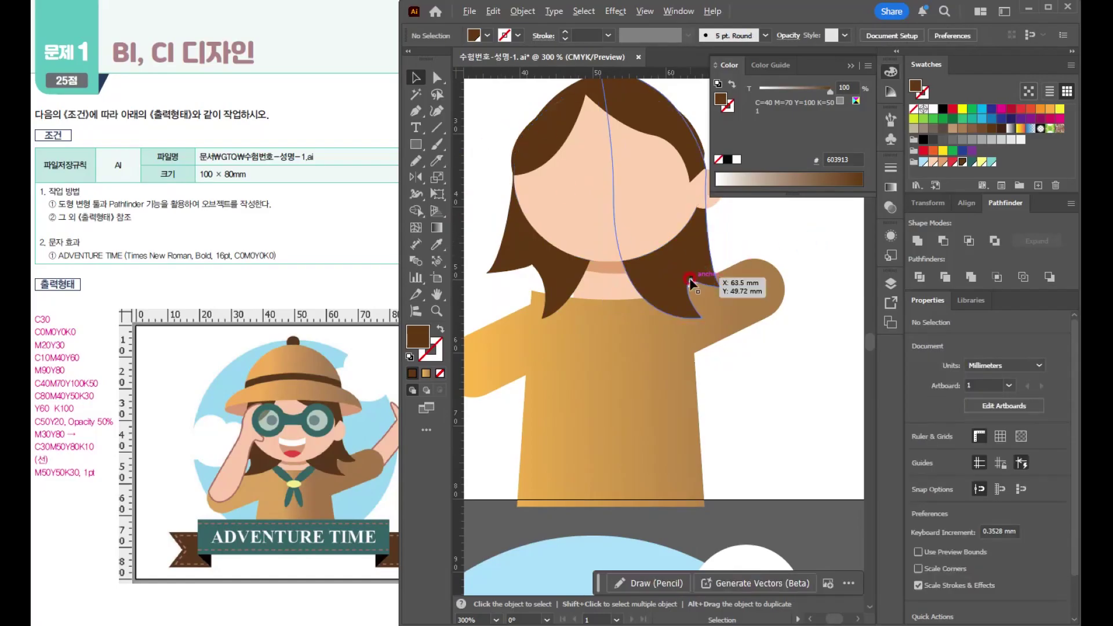
pyautogui.scroll(-1, 694, 277)
pyautogui.scroll(3, 627, 236)
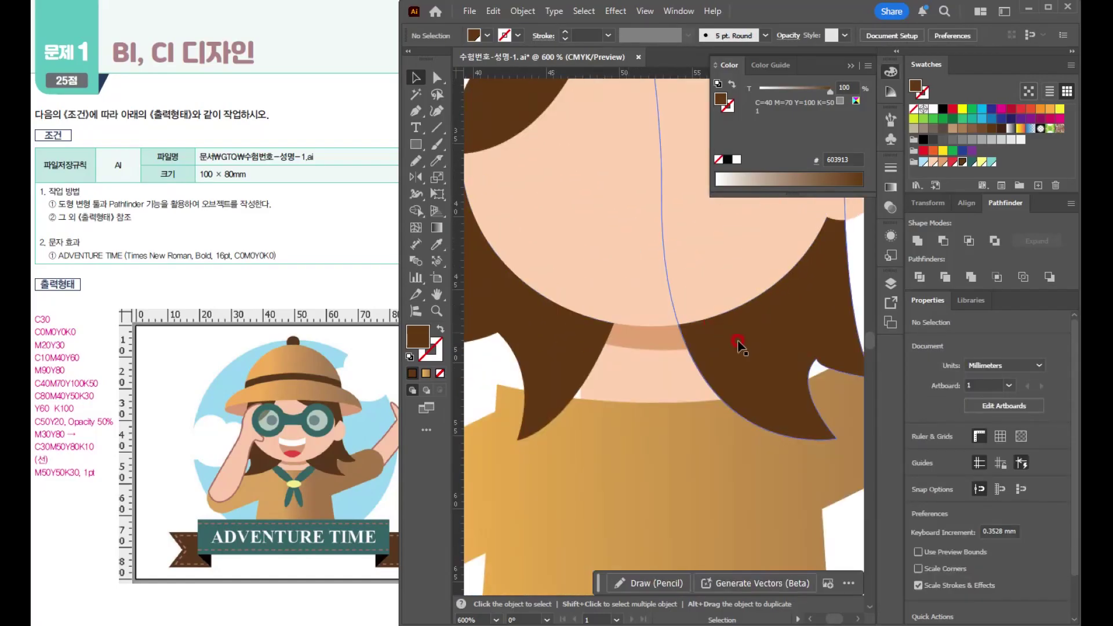
pyautogui.click(685, 236)
pyautogui.moveTo(632, 184); pyautogui.dragTo(641, 180)
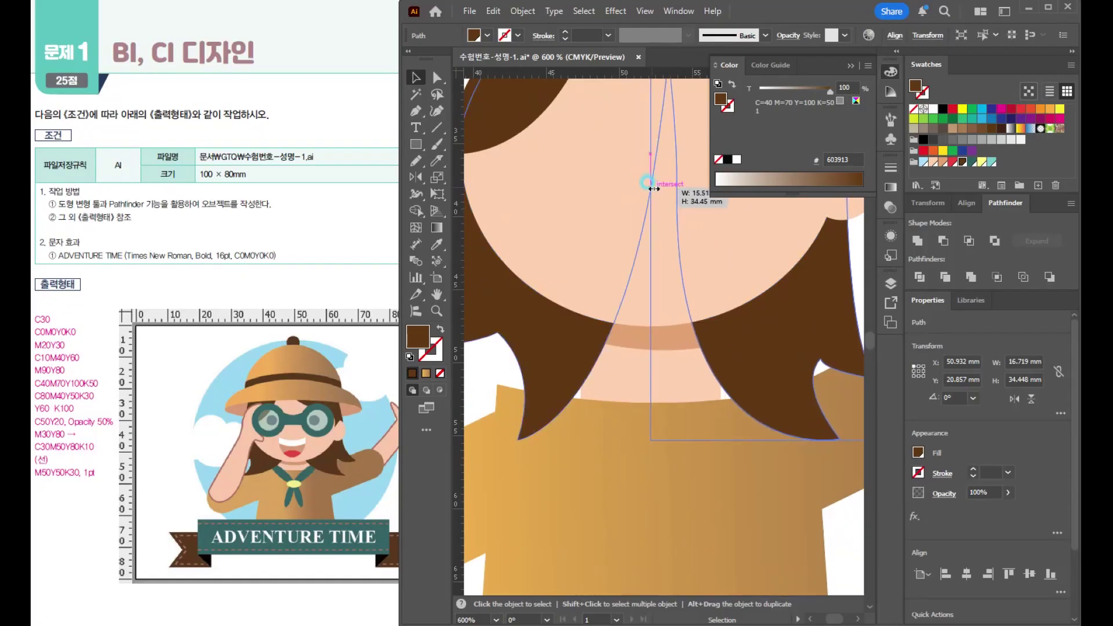
# Move the left hair lock's lower tip outward to about X 38.7, Y 54.4 mm and bend its adjoining edges into smooth curves.
pyautogui.scroll(-1, 641, 218)
pyautogui.click(653, 426)
pyautogui.moveTo(630, 474); pyautogui.dragTo(628, 462)
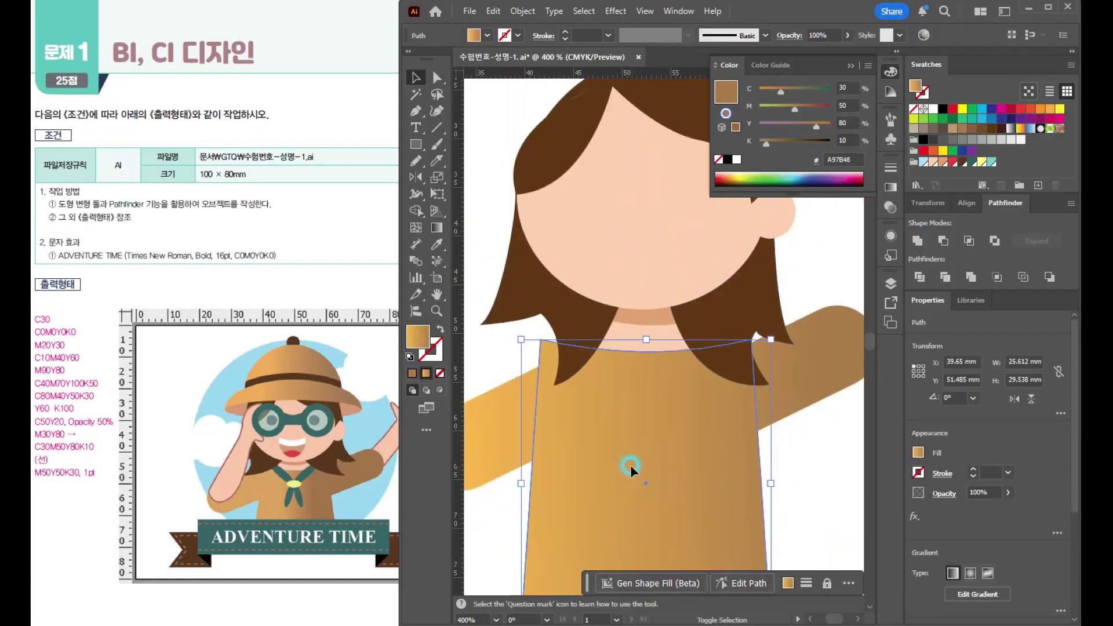
pyautogui.click(559, 290)
pyautogui.press('a')
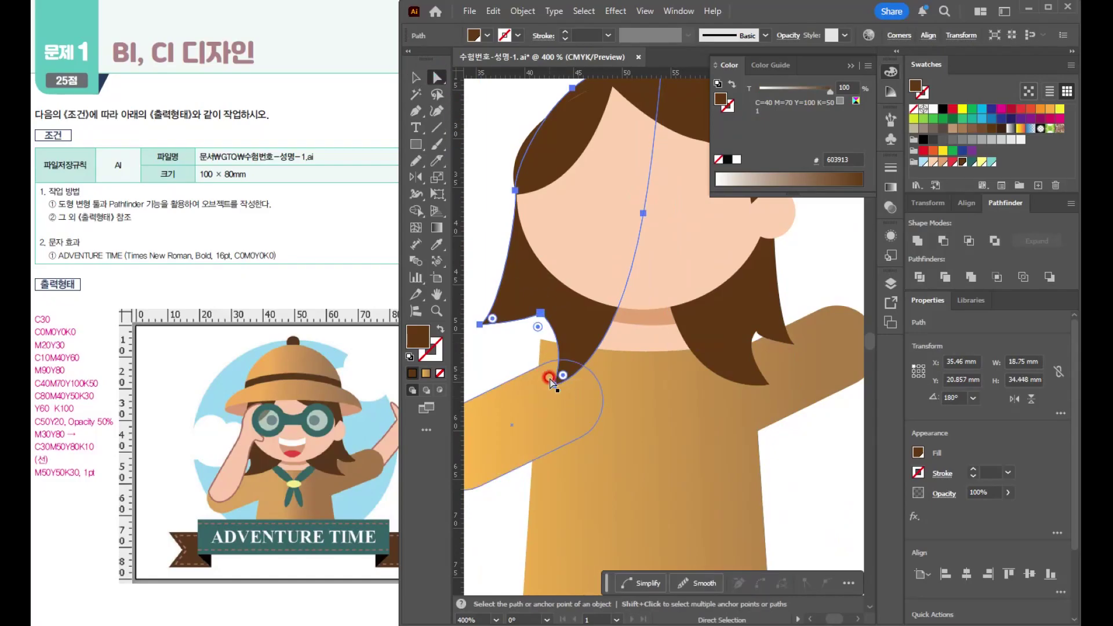
pyautogui.click(553, 385)
pyautogui.moveTo(554, 389)
pyautogui.mouseDown()
pyautogui.moveTo(515, 374)
pyautogui.moveTo(545, 388)
pyautogui.mouseUp()
pyautogui.moveTo(540, 313); pyautogui.dragTo(512, 377)
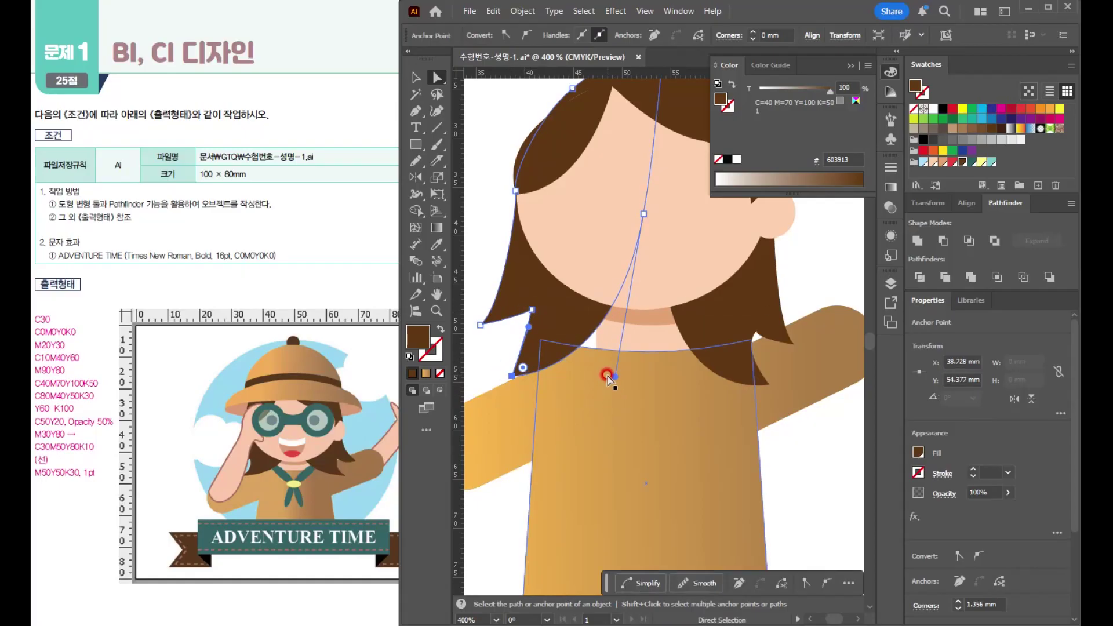
pyautogui.moveTo(615, 376); pyautogui.dragTo(638, 412)
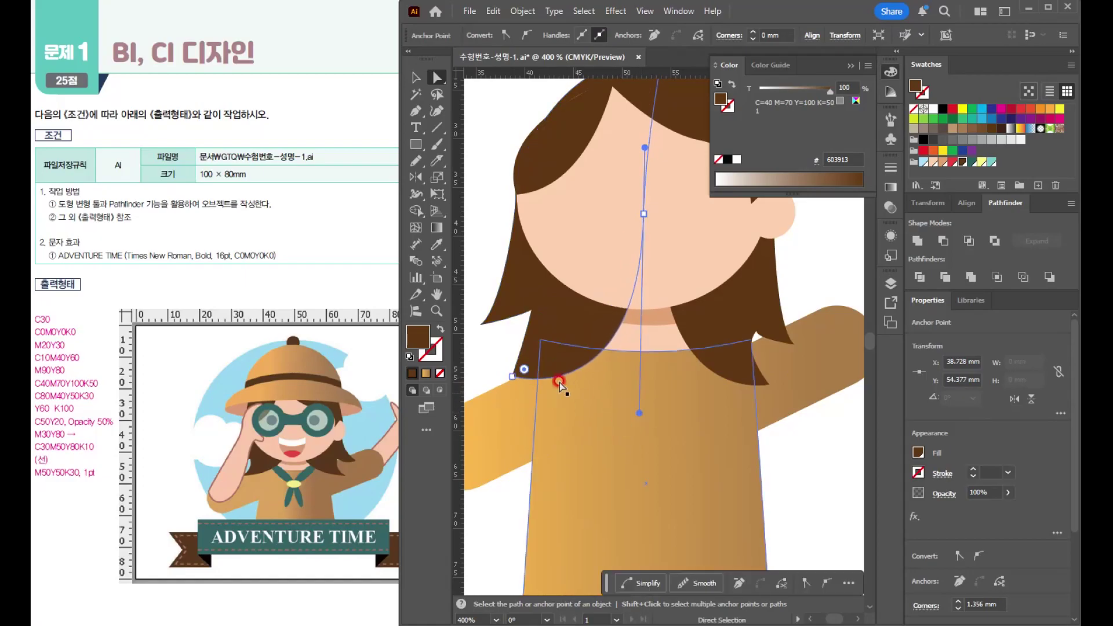
pyautogui.moveTo(510, 377); pyautogui.dragTo(550, 335)
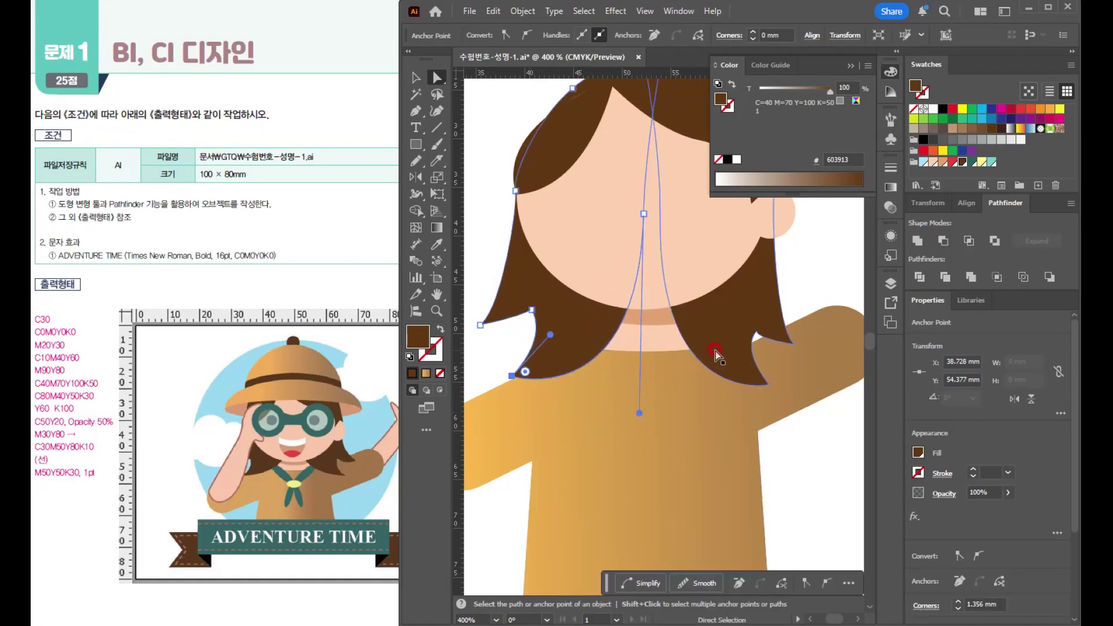
# Narrow the left back hair lock slightly from its inner edge, exposing more of the neck.
pyautogui.click(744, 378)
pyautogui.moveTo(756, 336); pyautogui.dragTo(792, 343)
pyautogui.click(827, 268)
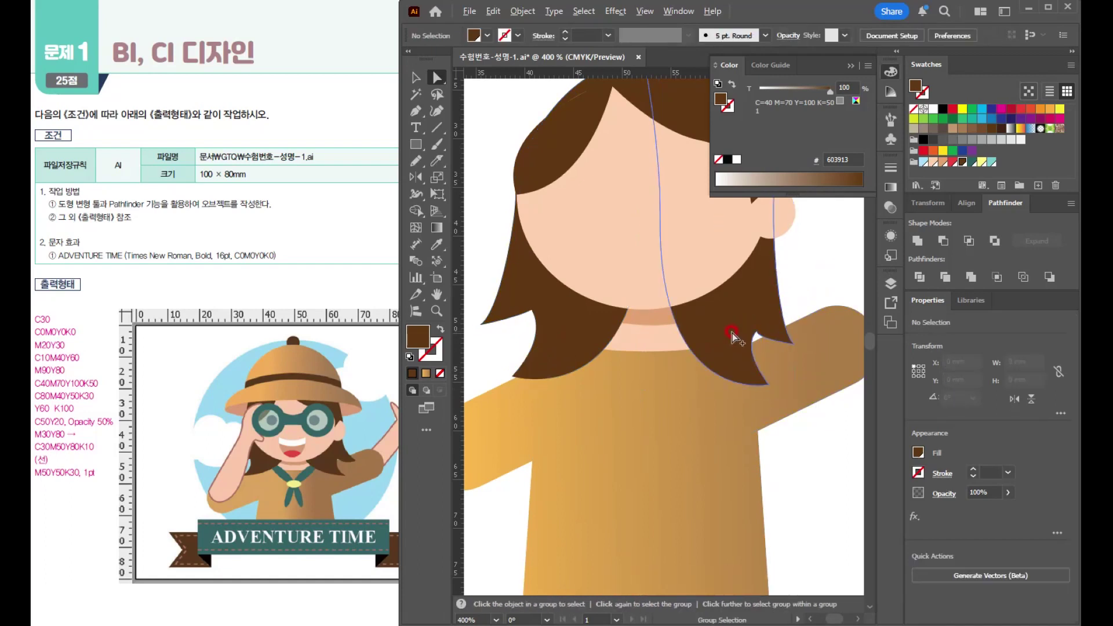
pyautogui.scroll(-1, 729, 347)
pyautogui.click(599, 331)
pyautogui.scroll(2, 628, 280)
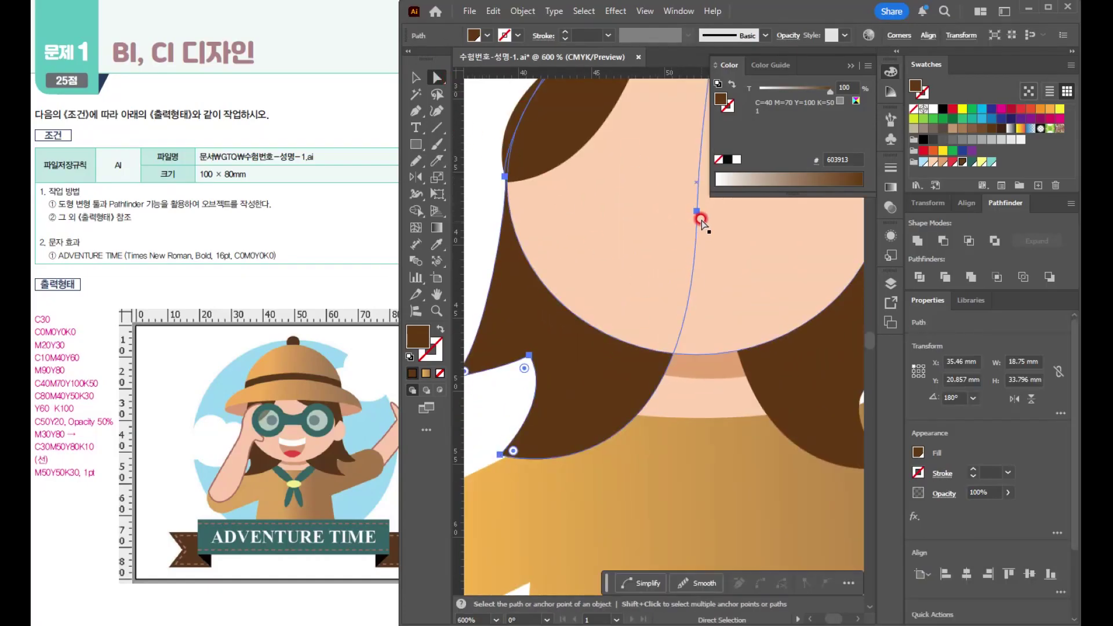
pyautogui.click(419, 77)
pyautogui.moveTo(726, 212); pyautogui.dragTo(701, 217)
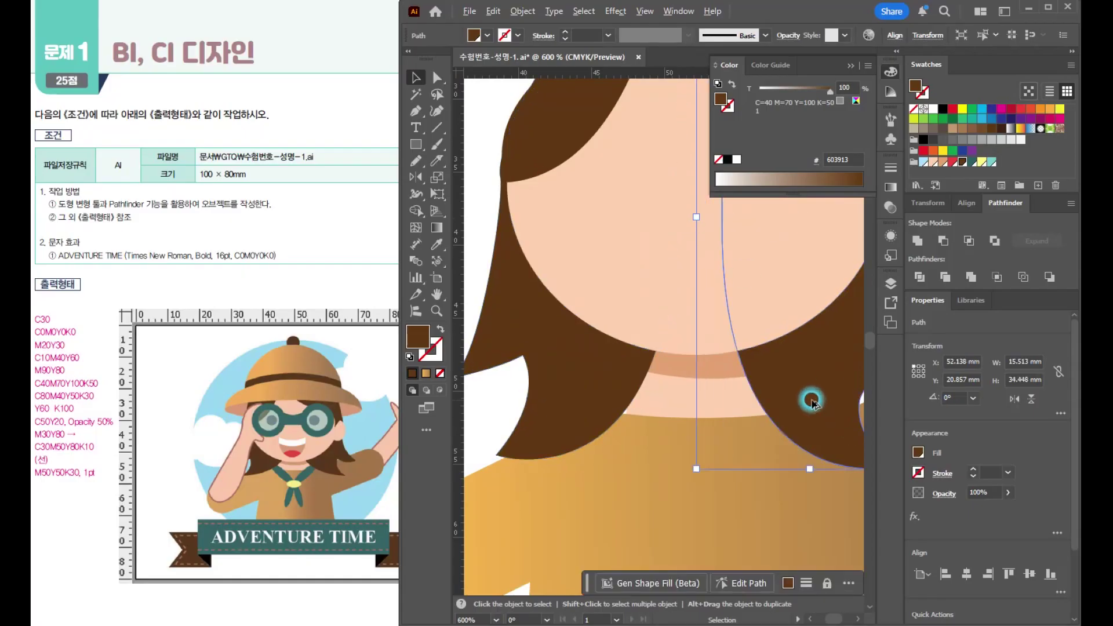
# Shorten the torso so its bottom edge meets the lower edge of the artboard.
pyautogui.scroll(-1, 810, 392)
pyautogui.click(745, 356)
pyautogui.moveTo(597, 302); pyautogui.dragTo(598, 315)
pyautogui.click(835, 374)
pyautogui.hotkey('ctrl', '-')
pyautogui.hotkey('ctrl', '-')
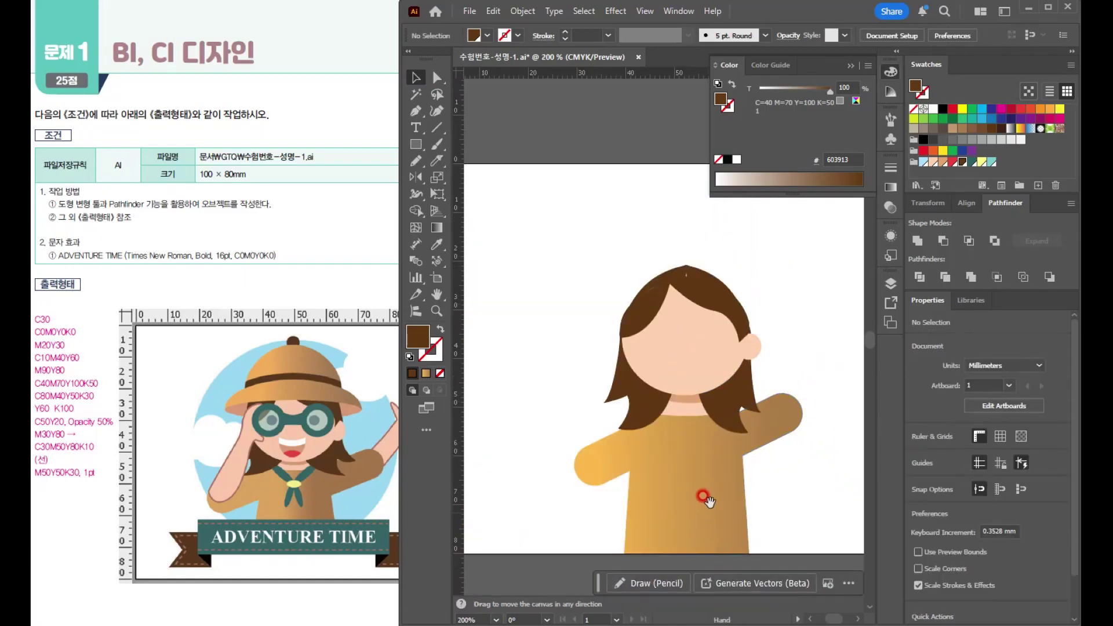
pyautogui.scroll(-3, 704, 496)
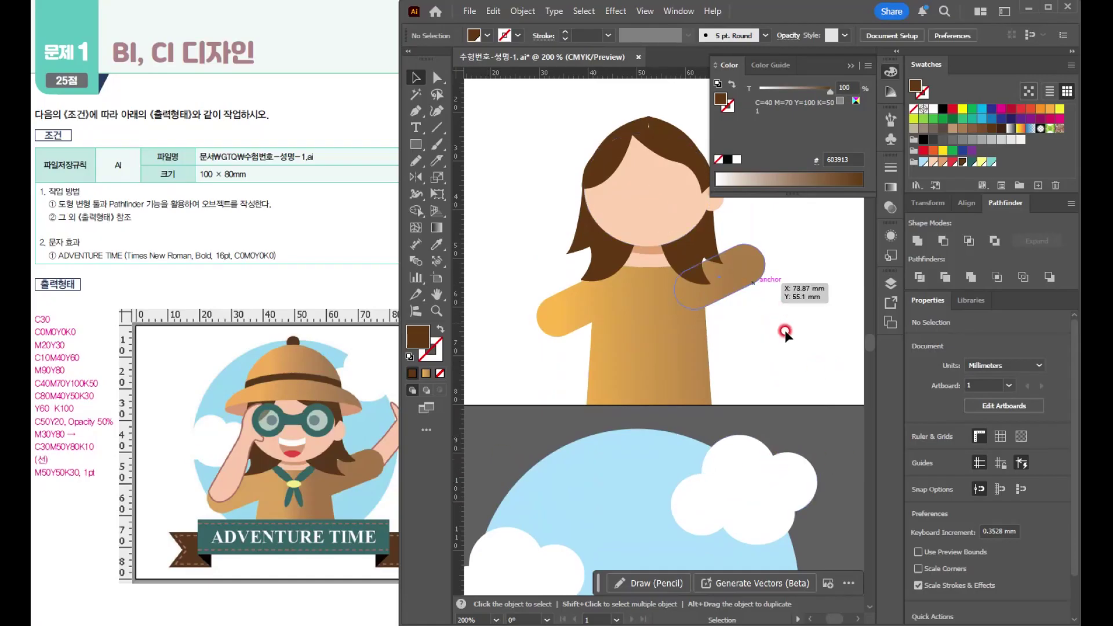
pyautogui.scroll(2, 636, 239)
pyautogui.scroll(-2, 648, 323)
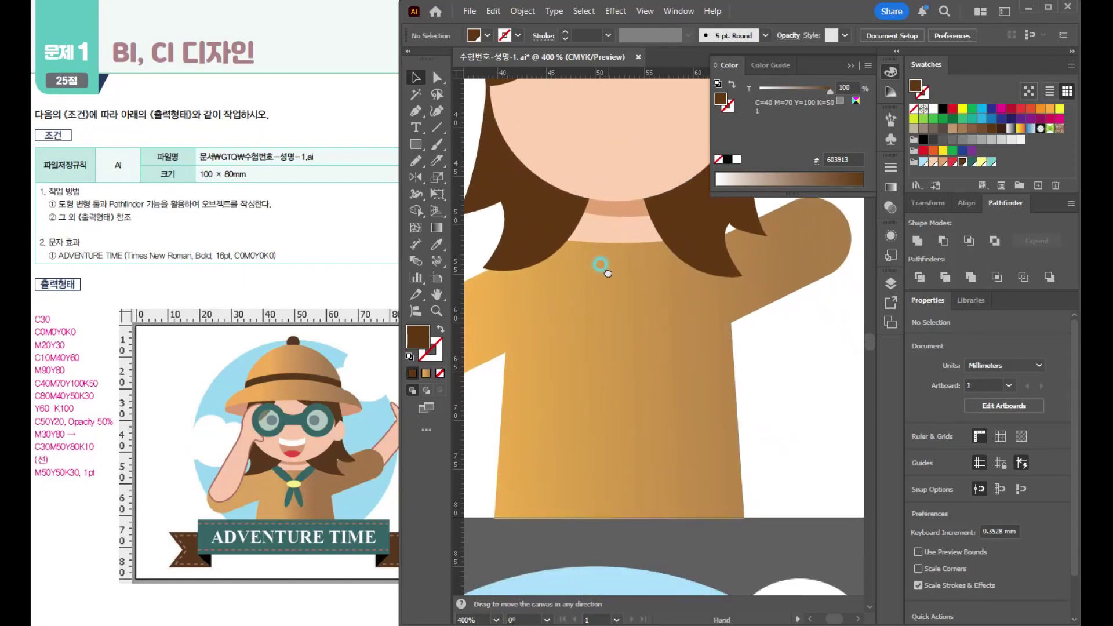
# Draw a narrow vertical ellipse about 3 by 10.8 mm below the neckline and fill it with C80 M40 Y50 K30.
pyautogui.moveTo(417, 145)
pyautogui.mouseDown()
pyautogui.moveTo(472, 167)
pyautogui.moveTo(471, 176)
pyautogui.mouseUp()
pyautogui.moveTo(605, 282); pyautogui.dragTo(621, 358)
pyautogui.click(972, 163)
pyautogui.click(412, 66)
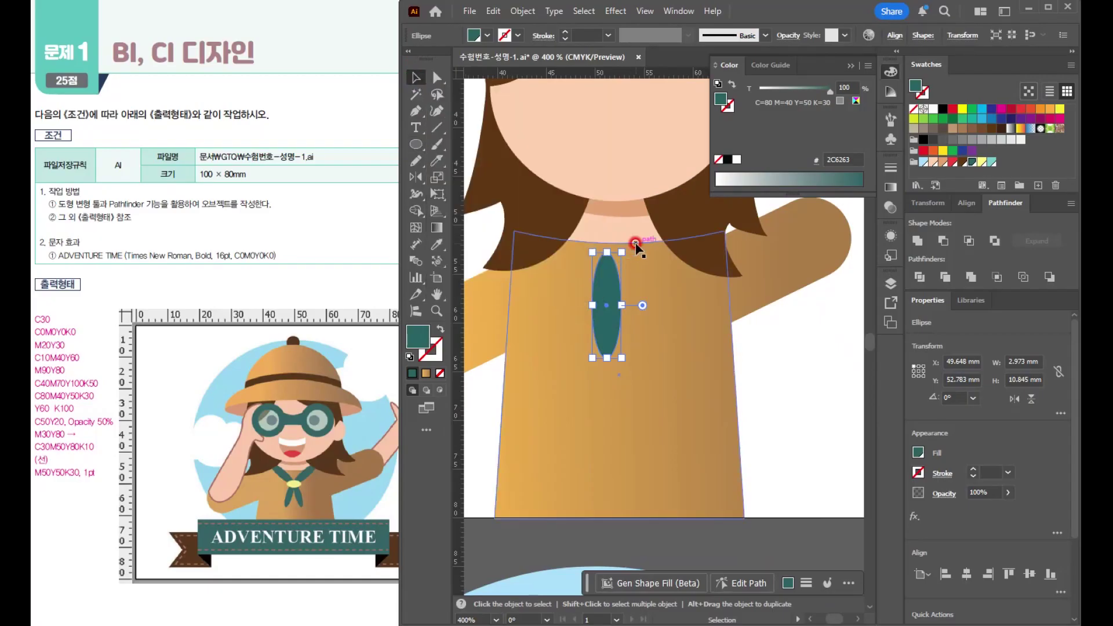
# Tilt the green ellipse about 49° along the left collar, shorten it slightly, and add a copy beneath it rotated as the scarf tail.
pyautogui.moveTo(620, 246); pyautogui.dragTo(571, 256)
pyautogui.moveTo(582, 300); pyautogui.dragTo(569, 276)
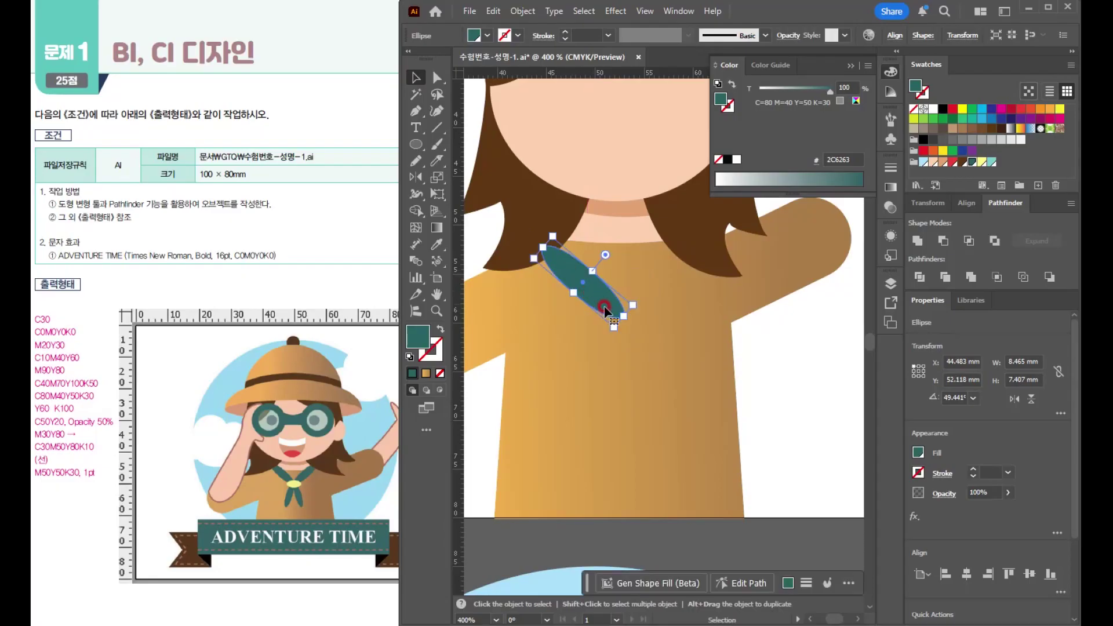
pyautogui.moveTo(623, 316); pyautogui.dragTo(613, 368)
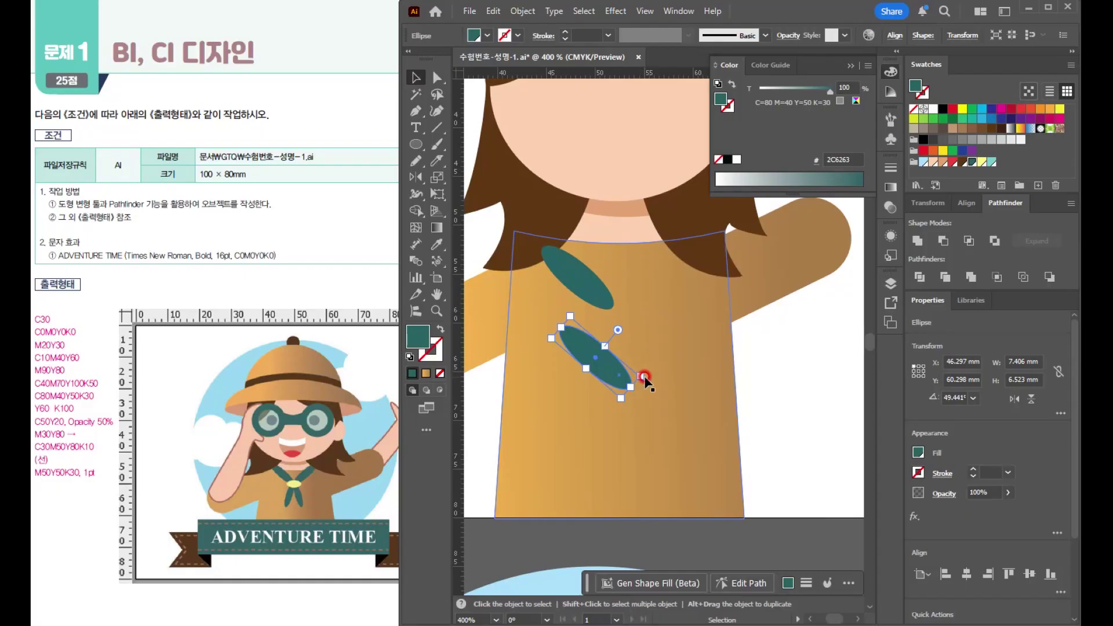
pyautogui.moveTo(639, 374); pyautogui.dragTo(606, 343)
# Mirror a copy of both left scarf ellipses across a vertical axis through the middle of the torso.
pyautogui.keyDown('shift'); pyautogui.click(568, 264); pyautogui.keyUp('shift')
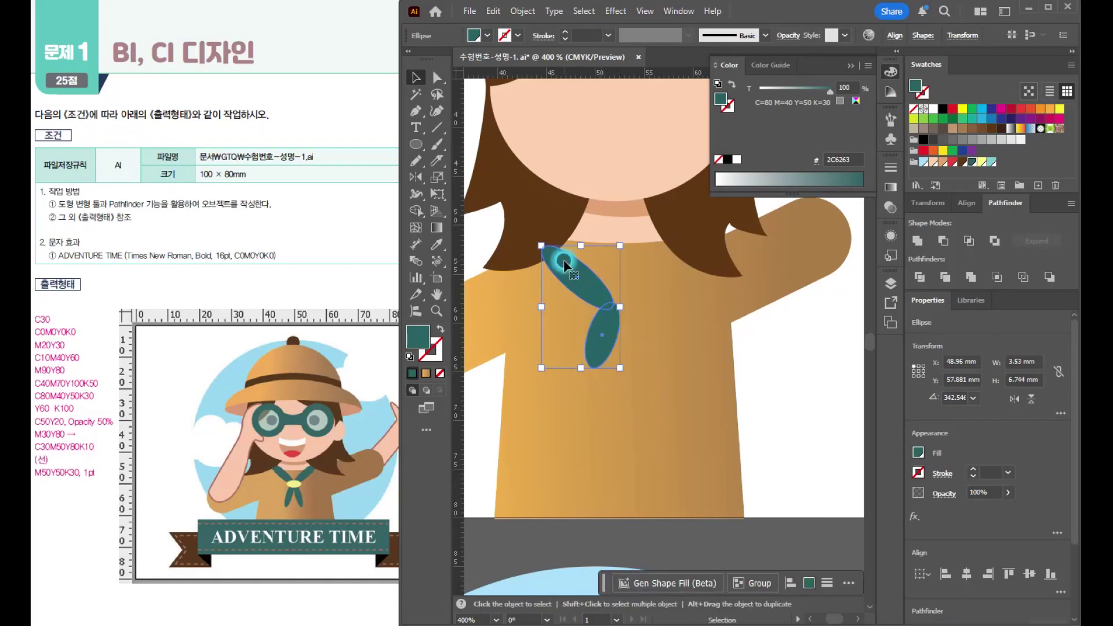
pyautogui.click(416, 177)
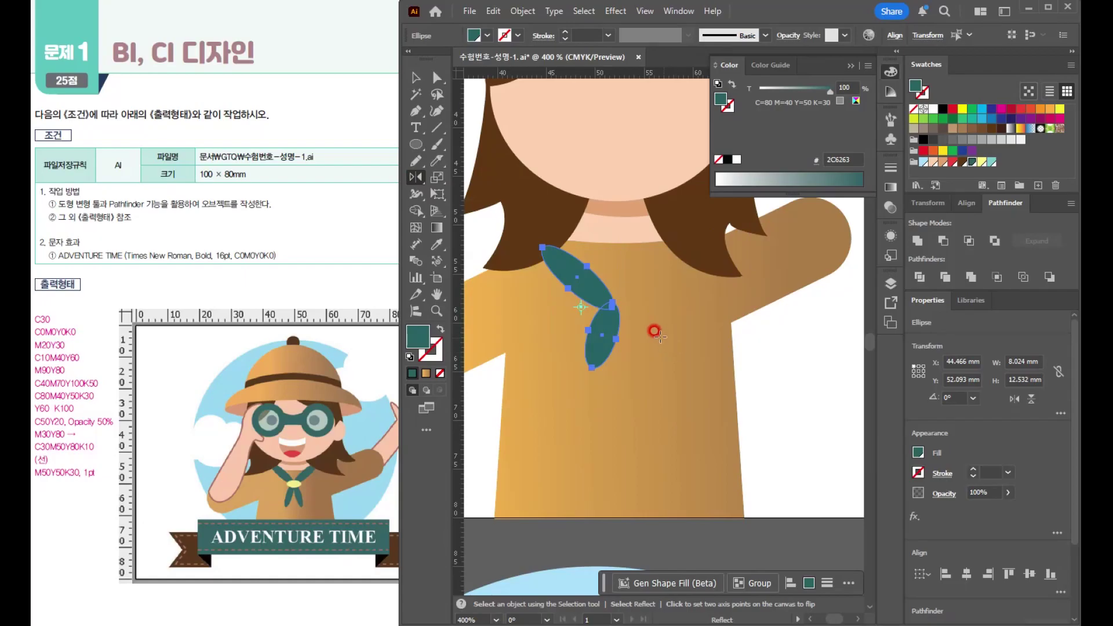
pyautogui.keyDown('alt'); pyautogui.click(616, 247); pyautogui.keyUp('alt')
pyautogui.click(375, 325)
pyautogui.press('v')
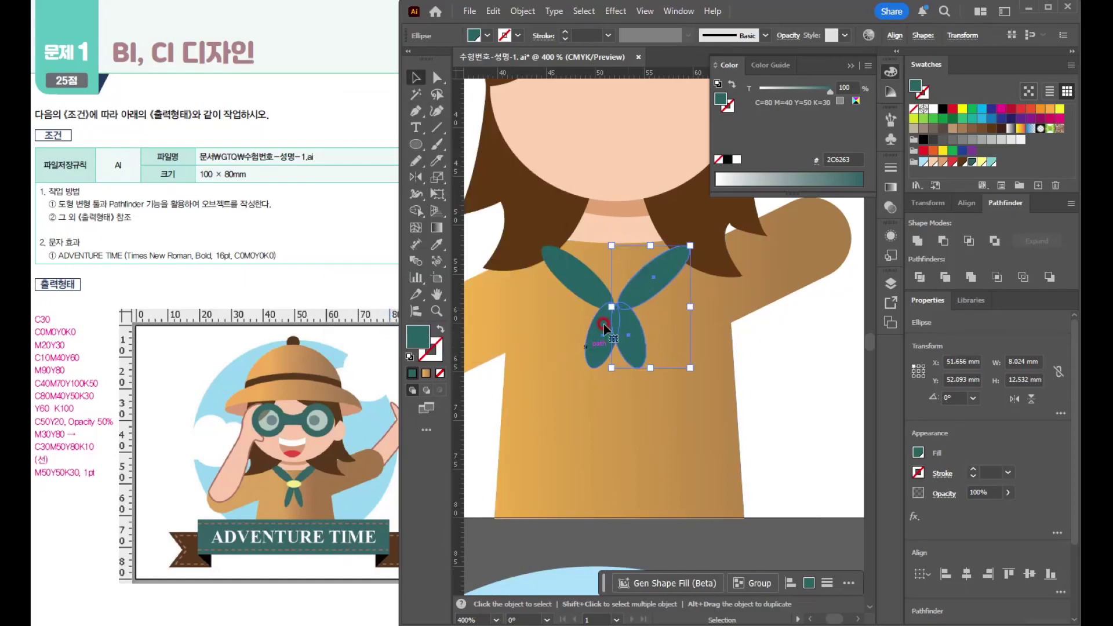
# Draw a flat ellipse about 3.9 by 1.9 mm over the scarf's crossing and fill it with Y60 yellow.
pyautogui.click(415, 144)
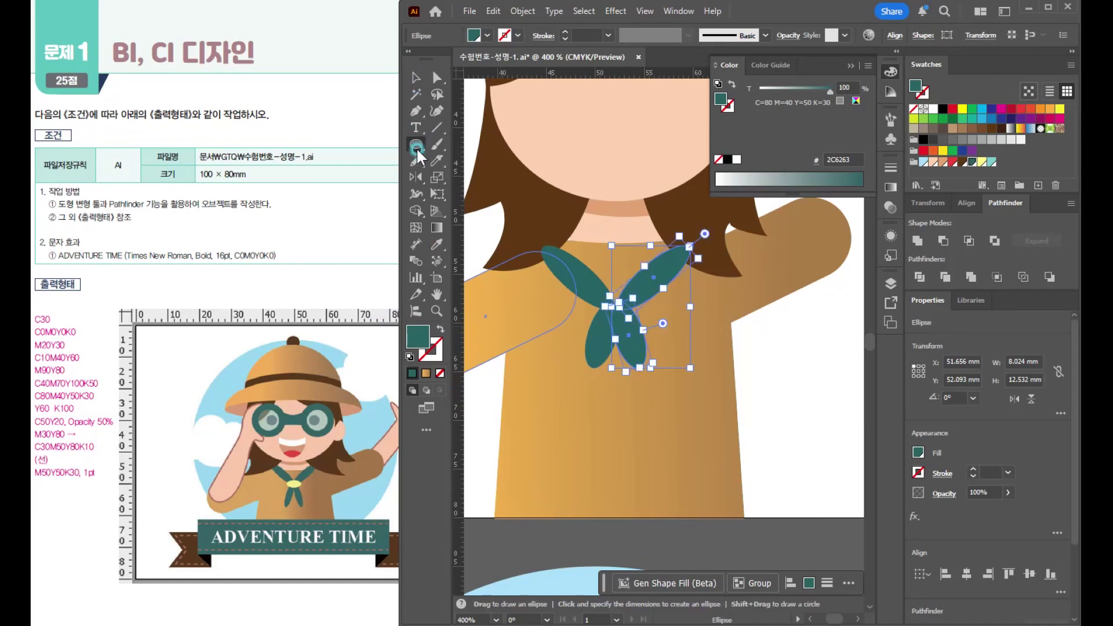
pyautogui.moveTo(595, 298); pyautogui.dragTo(634, 317)
pyautogui.click(981, 162)
pyautogui.click(417, 78)
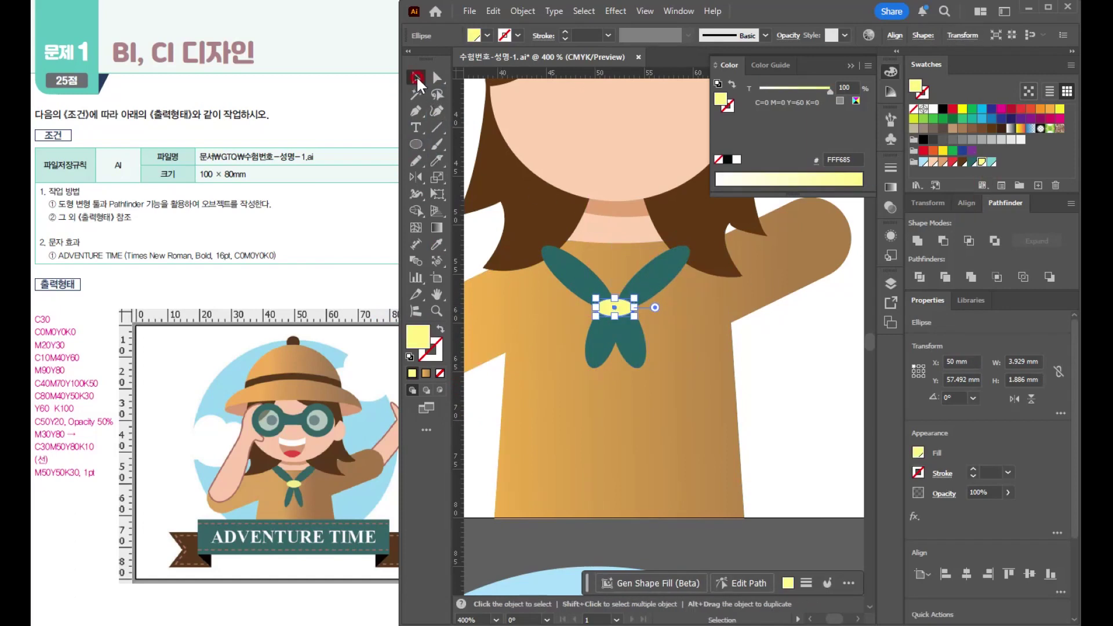
# Group the four green scarf ellipses with the yellow knot.
pyautogui.click(529, 336)
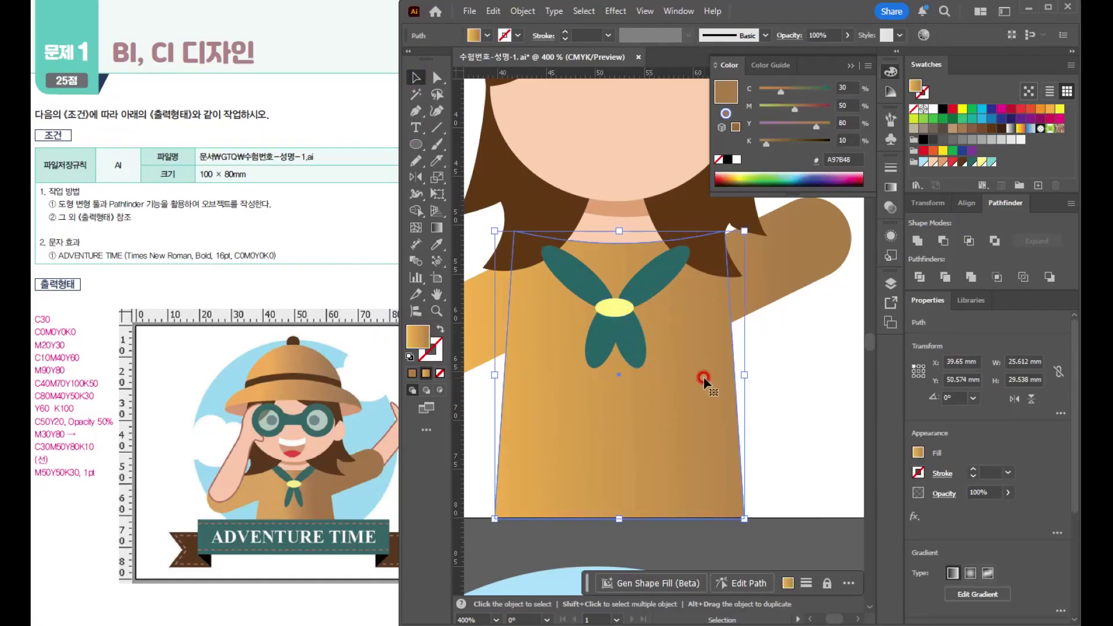
pyautogui.click(653, 279)
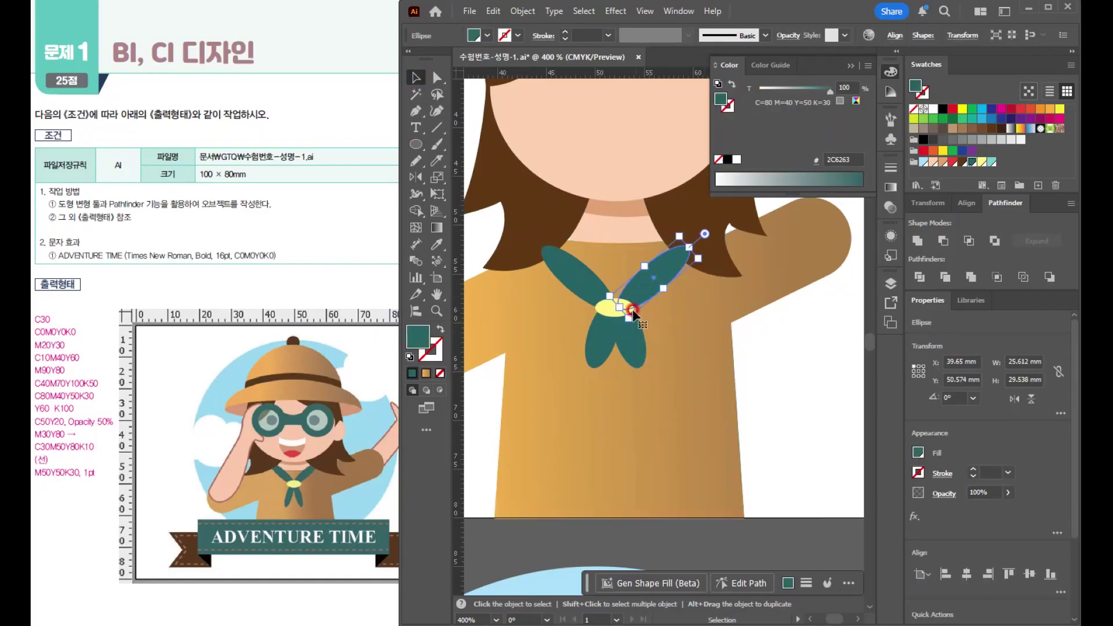
pyautogui.keyDown('shift'); pyautogui.click(562, 263); pyautogui.keyUp('shift')
pyautogui.keyDown('shift'); pyautogui.click(612, 306); pyautogui.keyUp('shift')
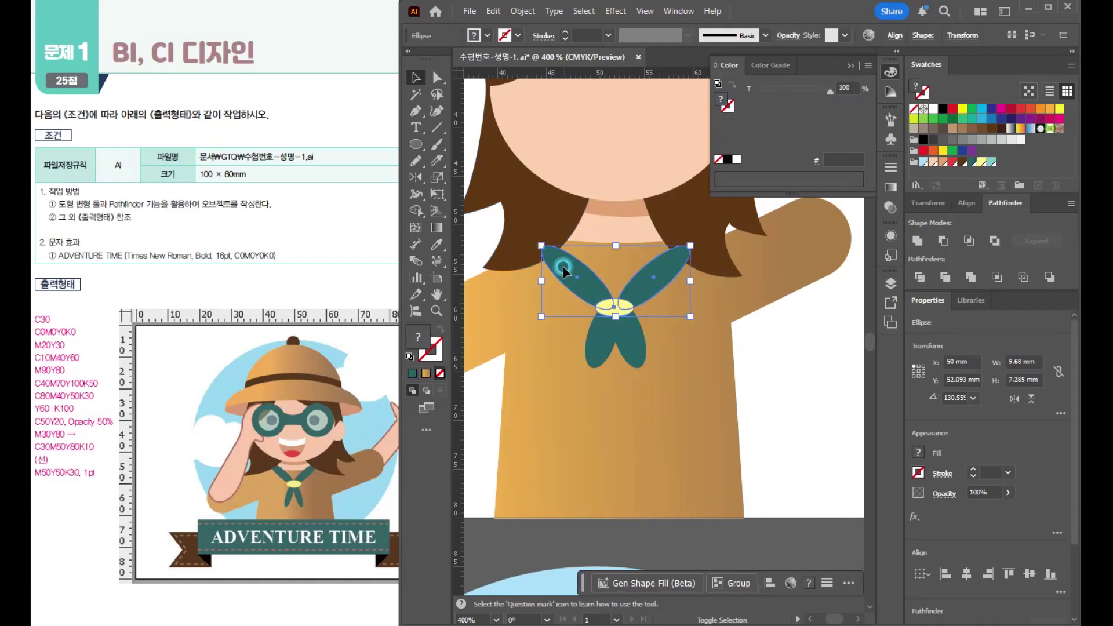
pyautogui.keyDown('shift'); pyautogui.click(598, 349); pyautogui.keyUp('shift')
pyautogui.keyDown('shift'); pyautogui.click(635, 348); pyautogui.keyUp('shift')
pyautogui.hotkey('ctrl', 'g')
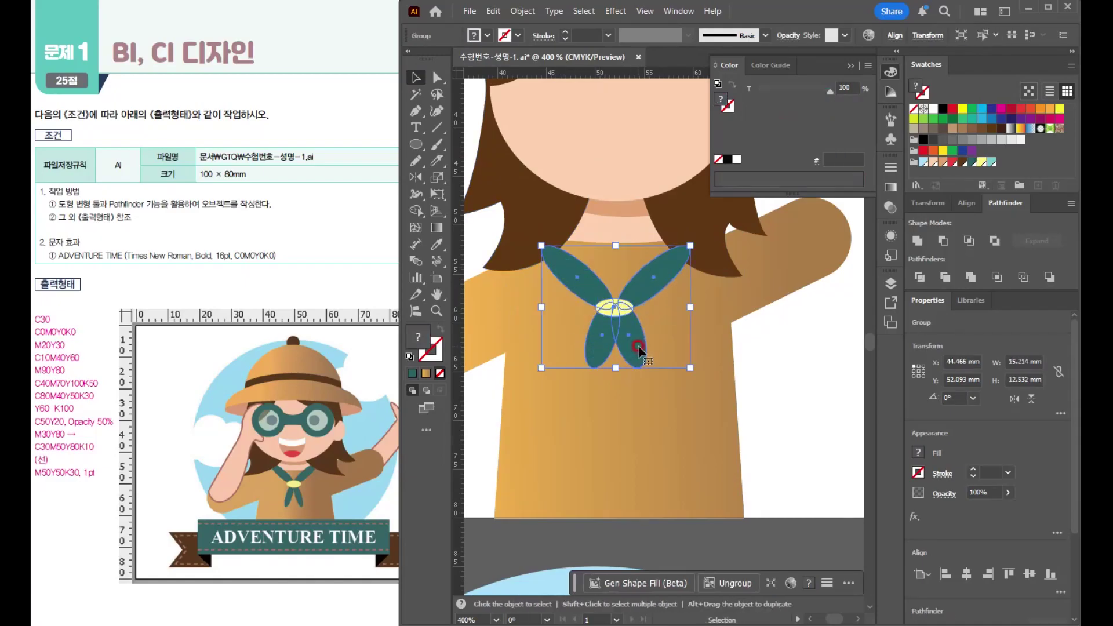
pyautogui.hotkey('ctrl', '-')
pyautogui.hotkey('ctrl', '-')
pyautogui.moveTo(524, 166); pyautogui.dragTo(708, 256)
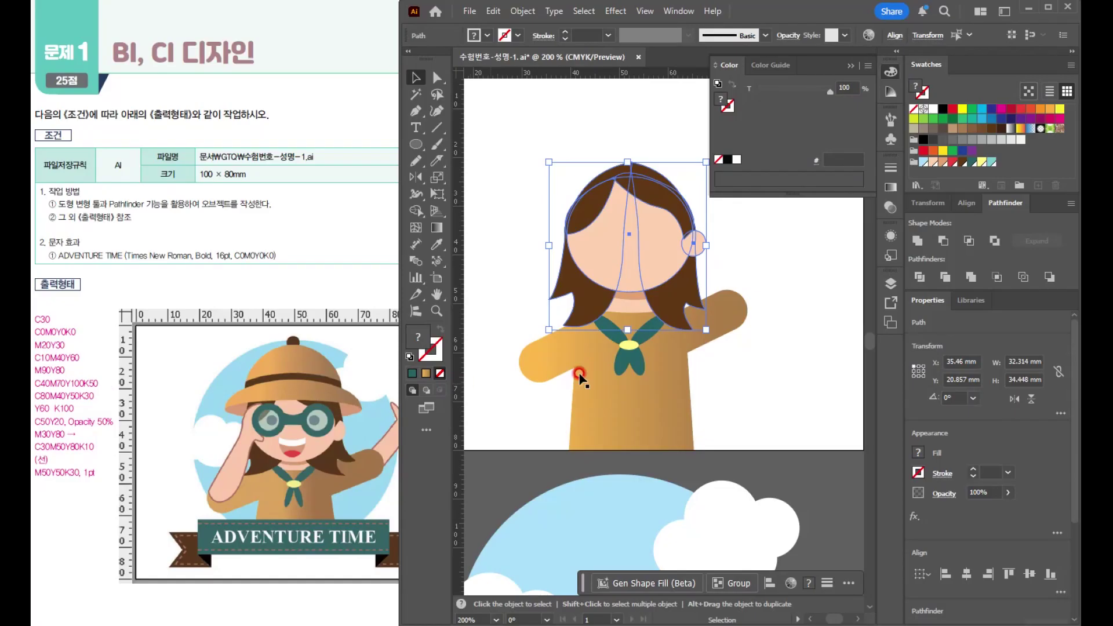
pyautogui.click(693, 244)
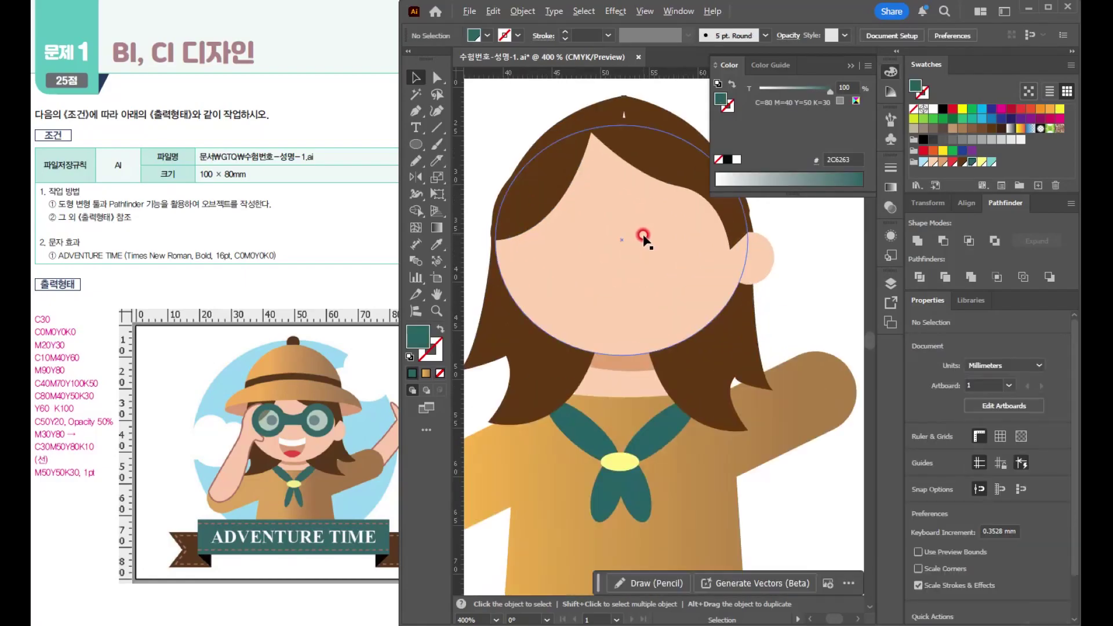
# Draw a green circle about 7.7 mm across over the left eye area and add a concentric copy about 4.7 mm across.
pyautogui.hotkey('ctrl', '=')
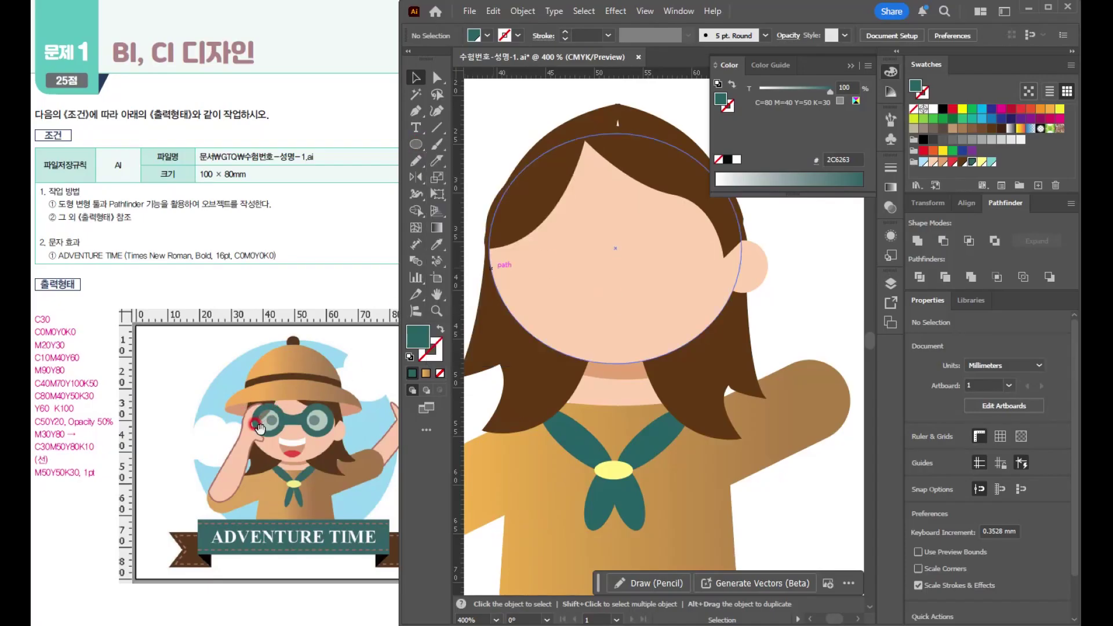
pyautogui.click(416, 143)
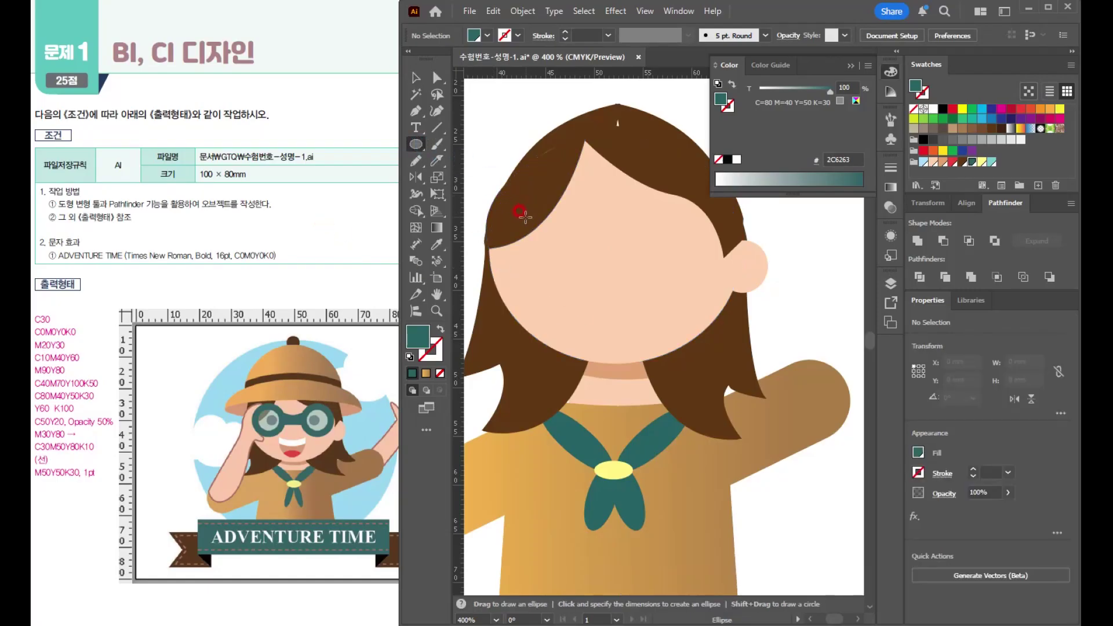
pyautogui.moveTo(520, 208); pyautogui.dragTo(557, 262)
pyautogui.click(418, 81)
pyautogui.scroll(2, 549, 246)
pyautogui.moveTo(610, 178); pyautogui.dragTo(591, 200)
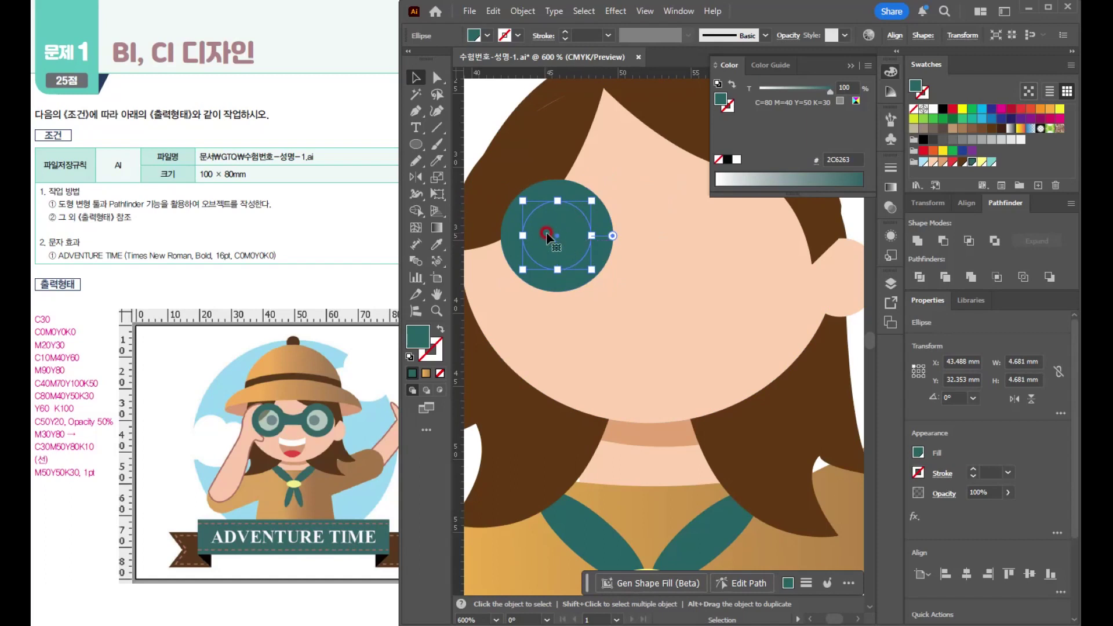
# Separate the inner lens circle from the surrounding green ring with Shape Builder and select the lens.
pyautogui.keyDown('shift'); pyautogui.click(599, 248); pyautogui.keyUp('shift')
pyautogui.click(416, 211)
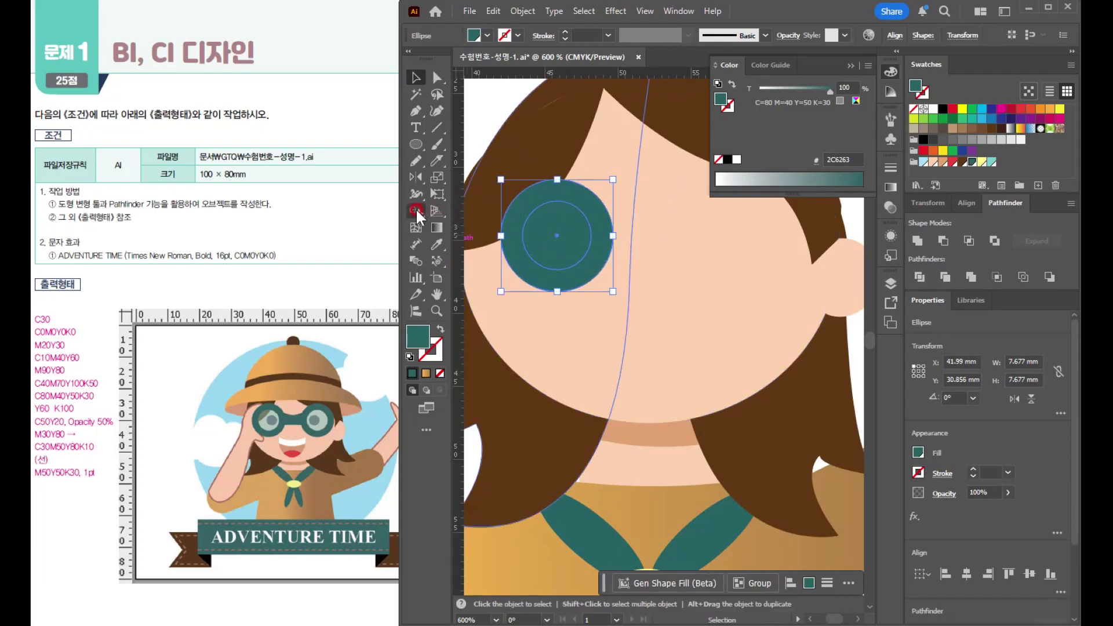
pyautogui.click(555, 251)
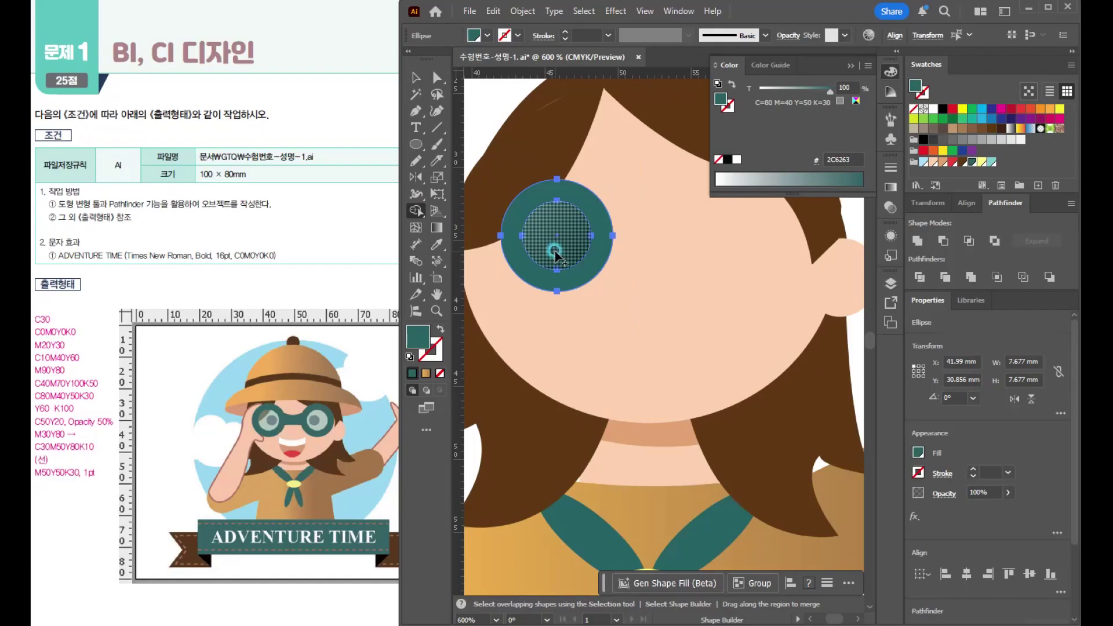
pyautogui.press('v')
pyautogui.click(600, 300)
pyautogui.click(557, 240)
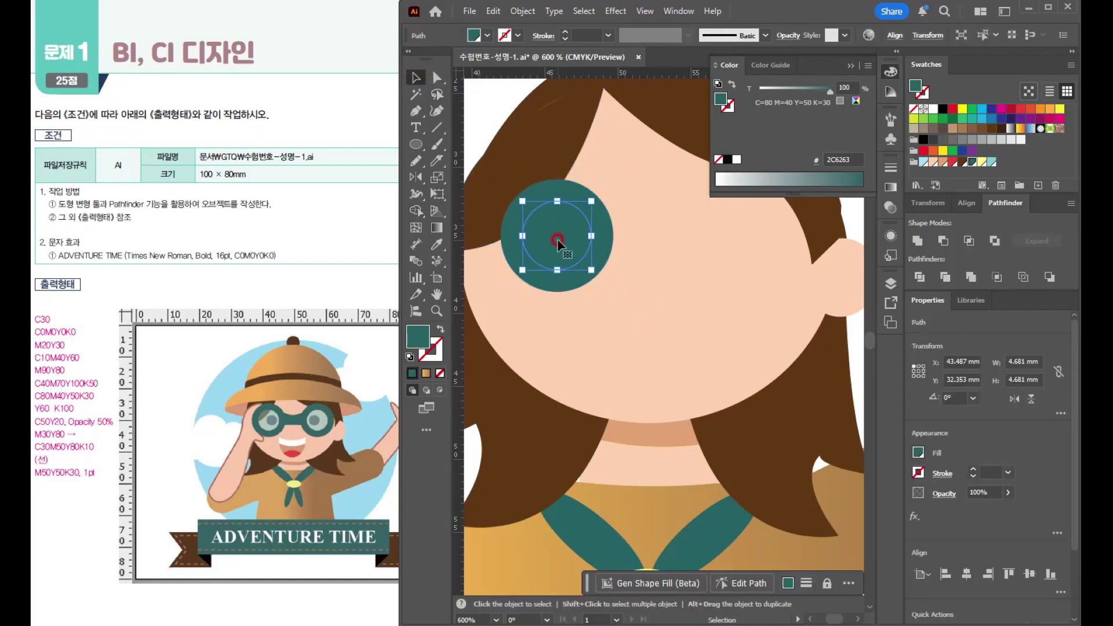
# Fill the inner lens with C50 Y20 and set its opacity to 50%.
pyautogui.click(986, 162)
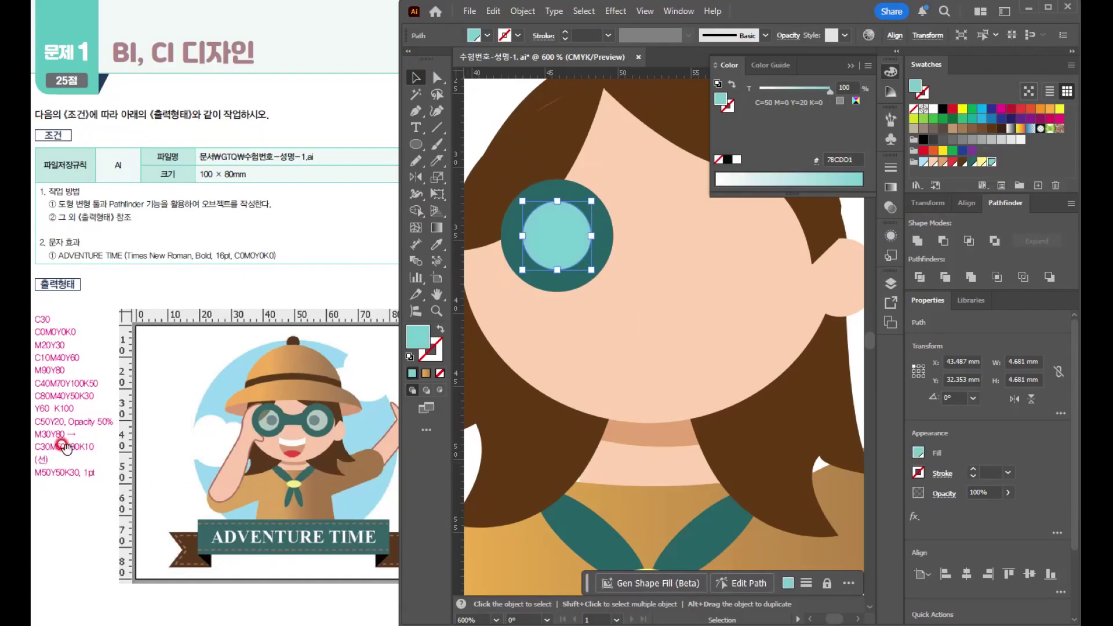
pyautogui.click(790, 35)
pyautogui.write('50')
pyautogui.press('Return')
pyautogui.click(415, 79)
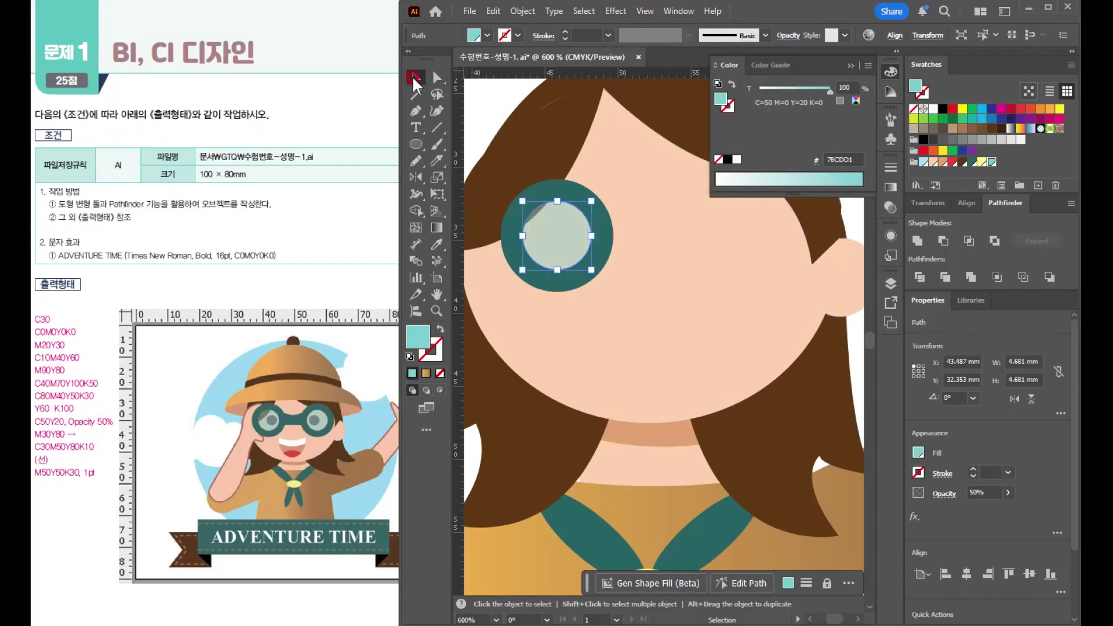
# Group the lens with its green ring and move the group about 7.2 mm straight down.
pyautogui.keyDown('shift'); pyautogui.click(609, 243); pyautogui.keyUp('shift')
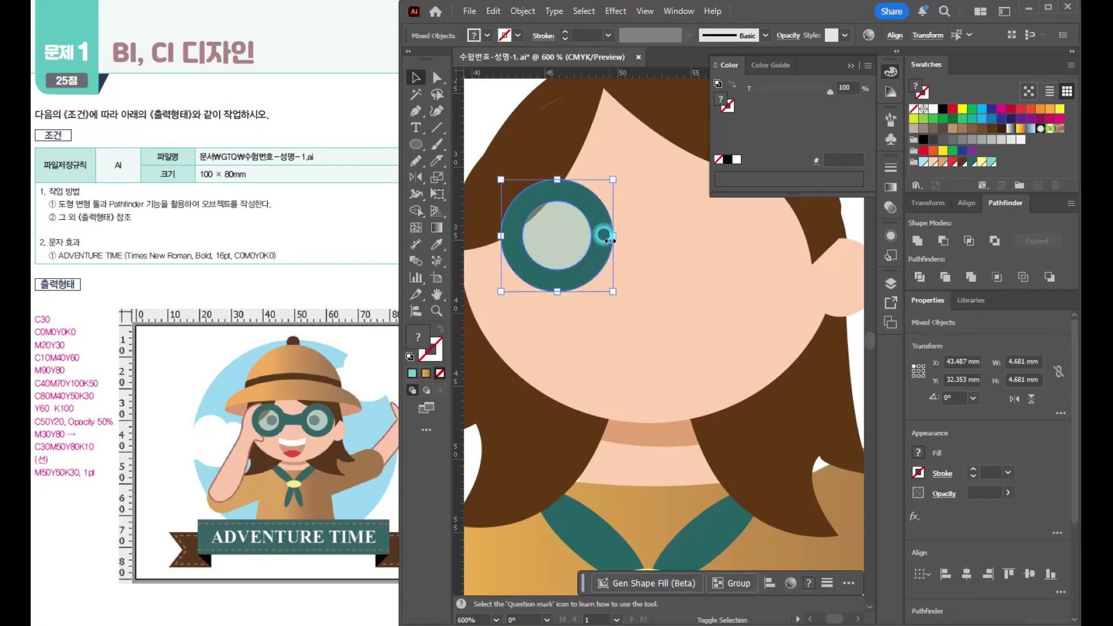
pyautogui.hotkey('ctrl', 'g')
pyautogui.moveTo(598, 218); pyautogui.dragTo(591, 325)
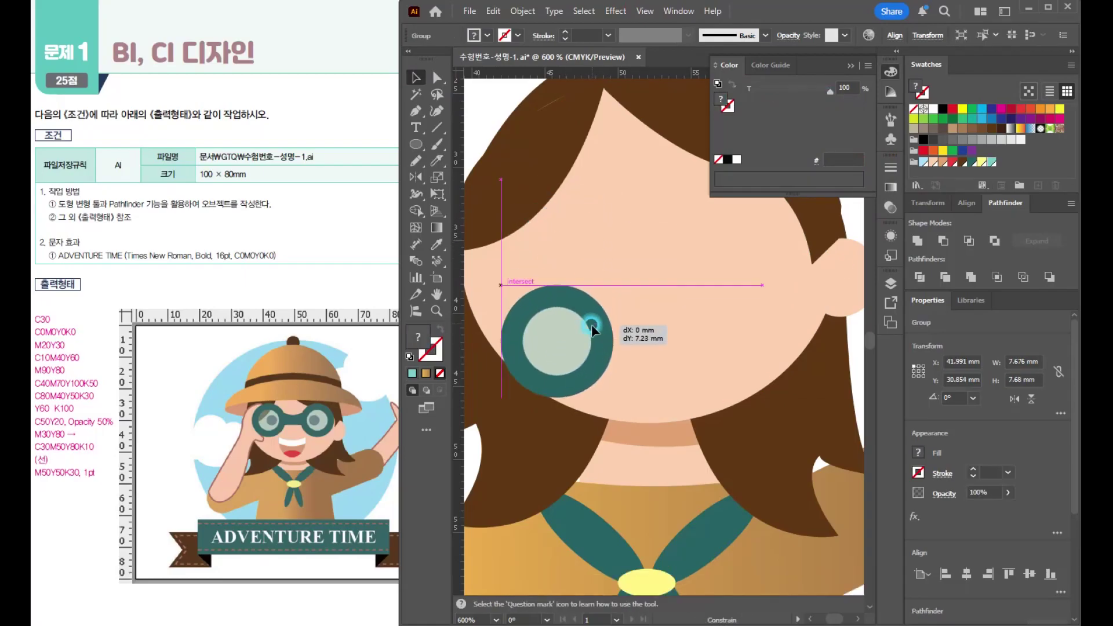
# Draw an eye circle about 3.4 mm across above the lens group and fill it with black.
pyautogui.click(415, 144)
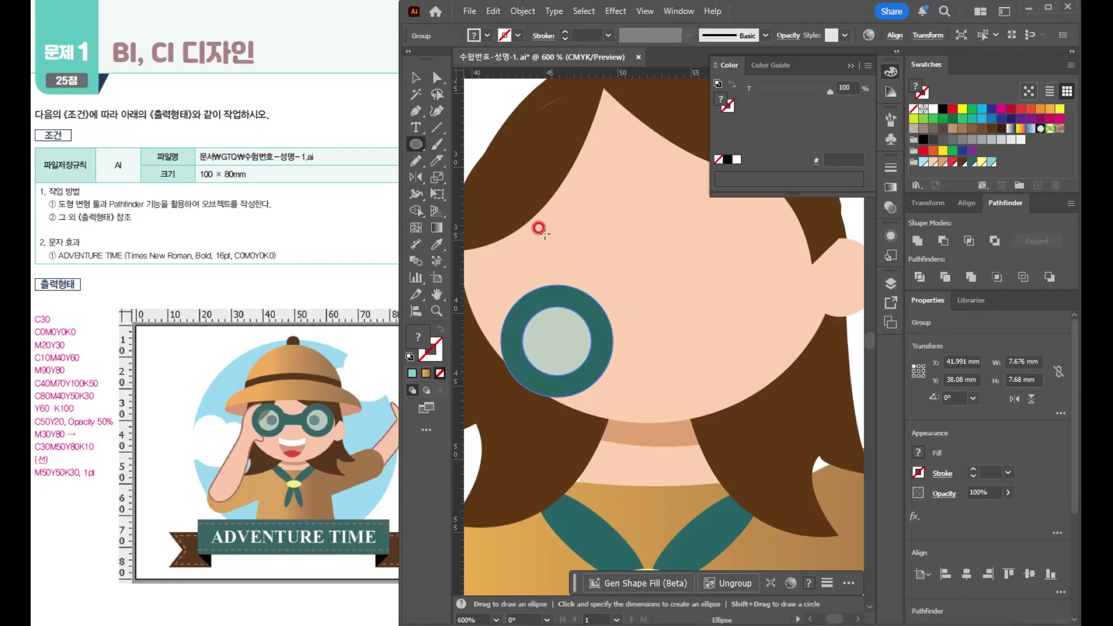
pyautogui.moveTo(539, 220); pyautogui.dragTo(591, 271)
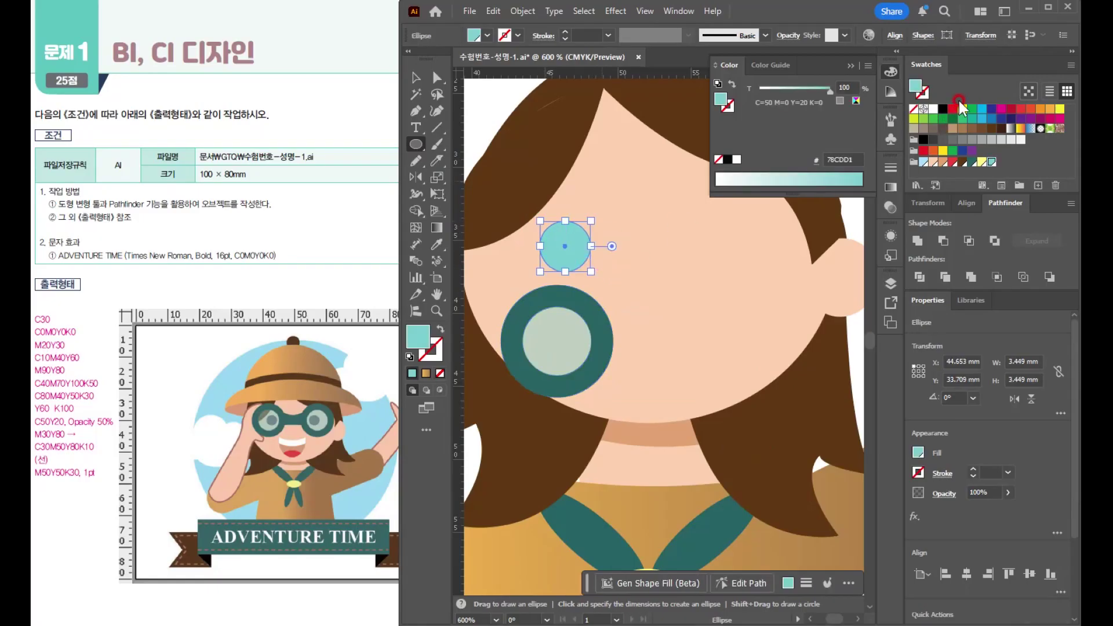
pyautogui.click(943, 110)
pyautogui.press('v')
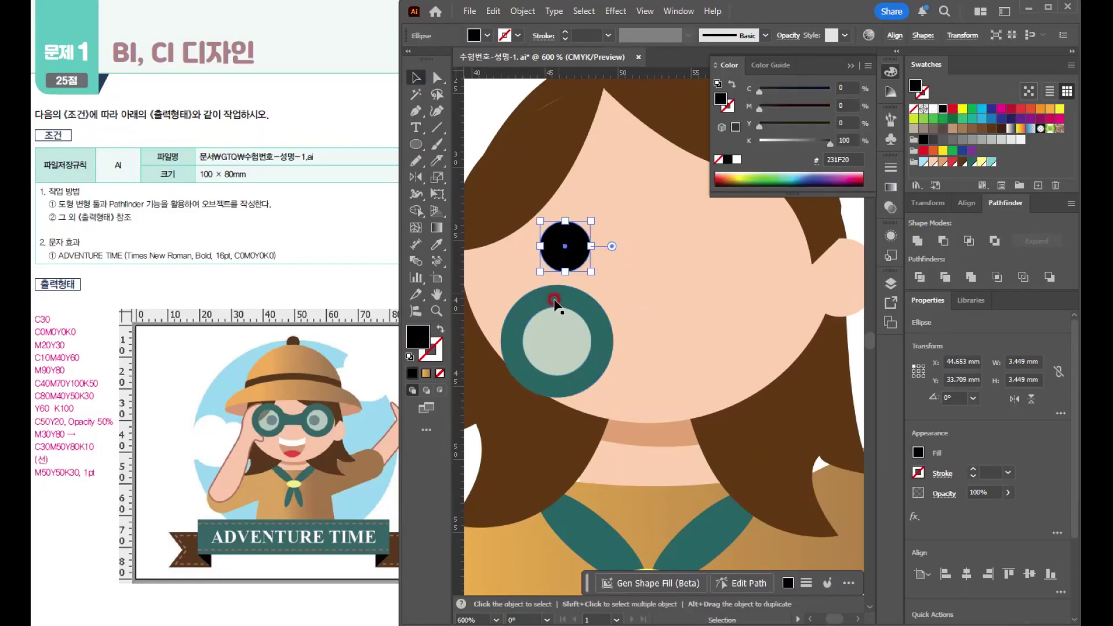
# Move the lens group up so it surrounds the black eye and bring it to the front.
pyautogui.click(593, 381)
pyautogui.moveTo(592, 381); pyautogui.dragTo(582, 288)
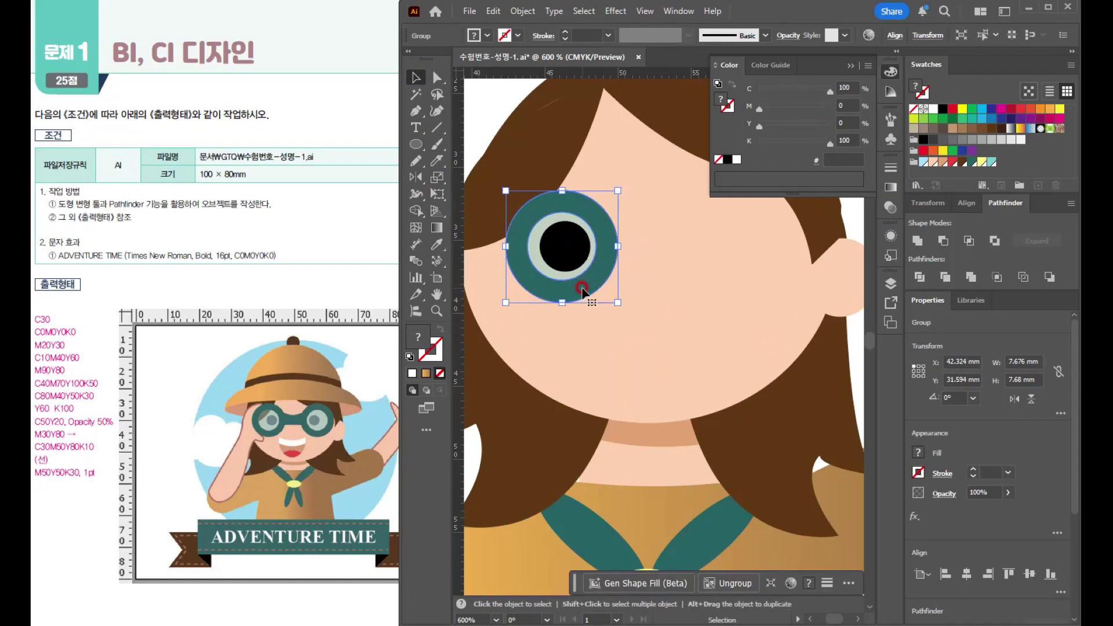
pyautogui.hotkey('ctrl', 'shift', ']')
# Move the lens group down off the eye and shrink the black eye circle about its centre.
pyautogui.moveTo(585, 295); pyautogui.dragTo(584, 399)
pyautogui.click(565, 246)
pyautogui.scroll(4, 565, 245)
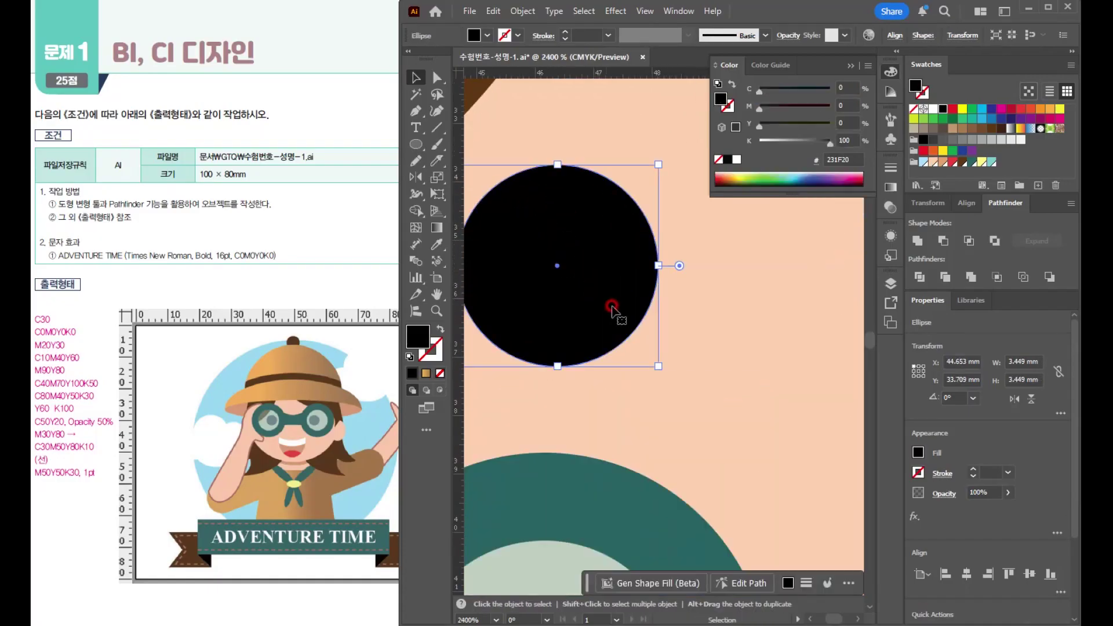
pyautogui.moveTo(659, 367); pyautogui.dragTo(638, 337)
pyautogui.scroll(-4, 638, 336)
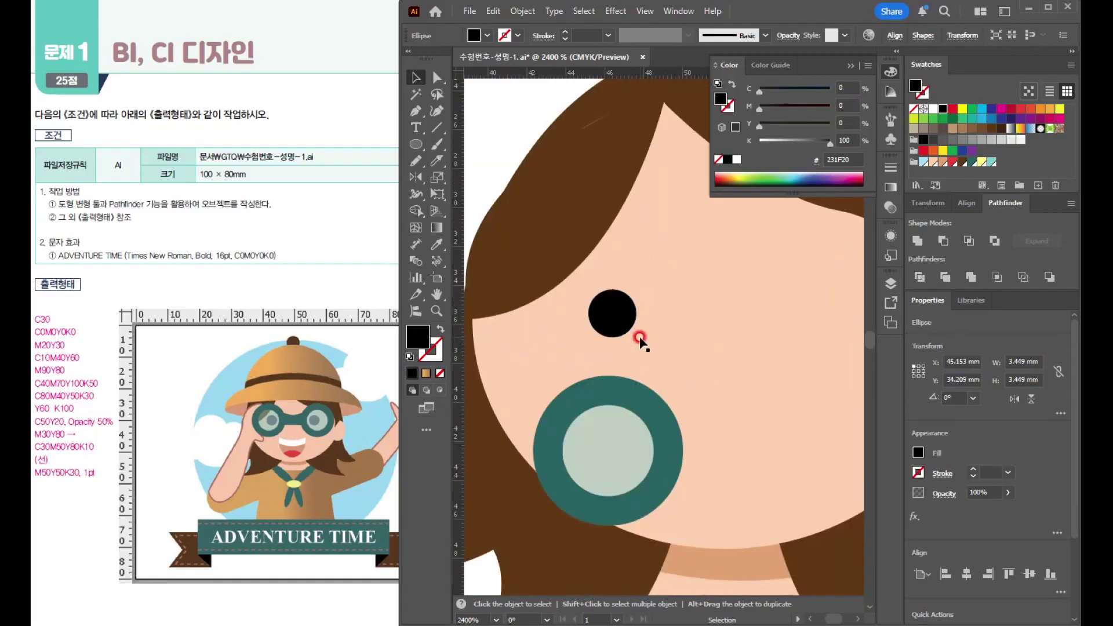
# Move the lens group back up over the black eye and clear the selection.
pyautogui.moveTo(619, 436); pyautogui.dragTo(618, 332)
pyautogui.moveTo(684, 405); pyautogui.dragTo(636, 364)
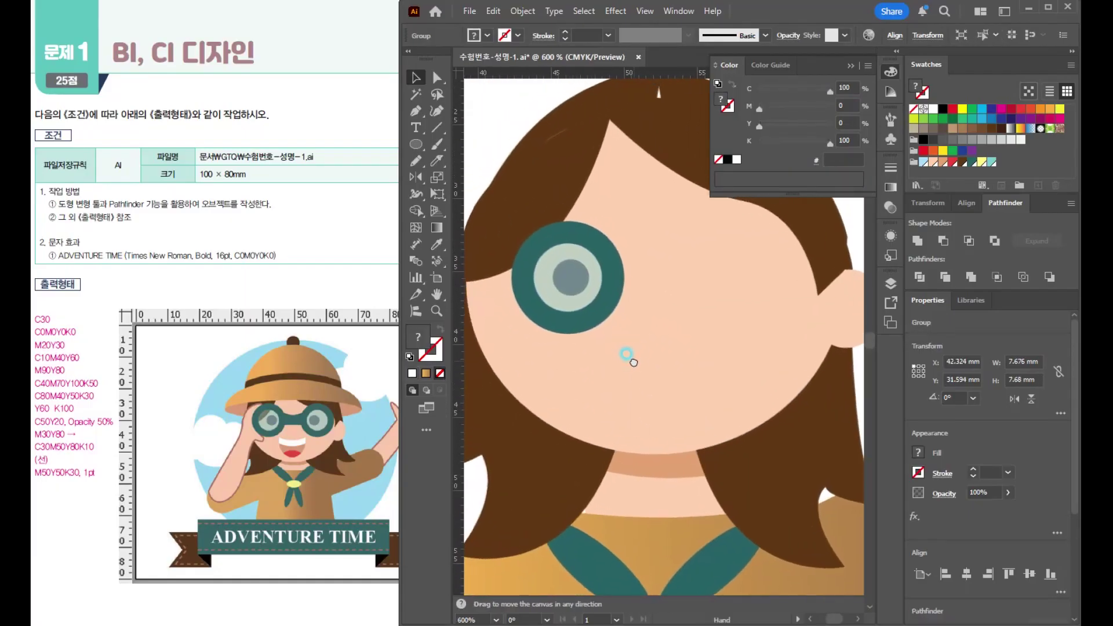
pyautogui.click(577, 294)
pyautogui.moveTo(609, 253); pyautogui.dragTo(609, 253)
pyautogui.click(504, 131)
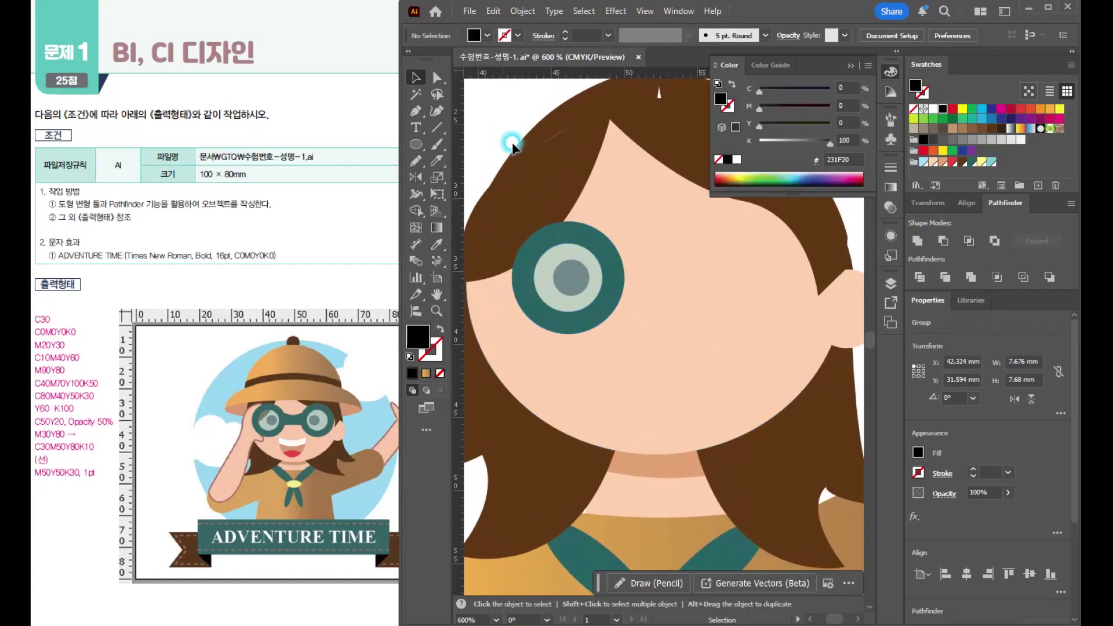
# Move the lens group below the black eye, and reflect a copy of both across the vertical axis through the face's centre.
pyautogui.click(593, 310)
pyautogui.moveTo(582, 320); pyautogui.dragTo(582, 406)
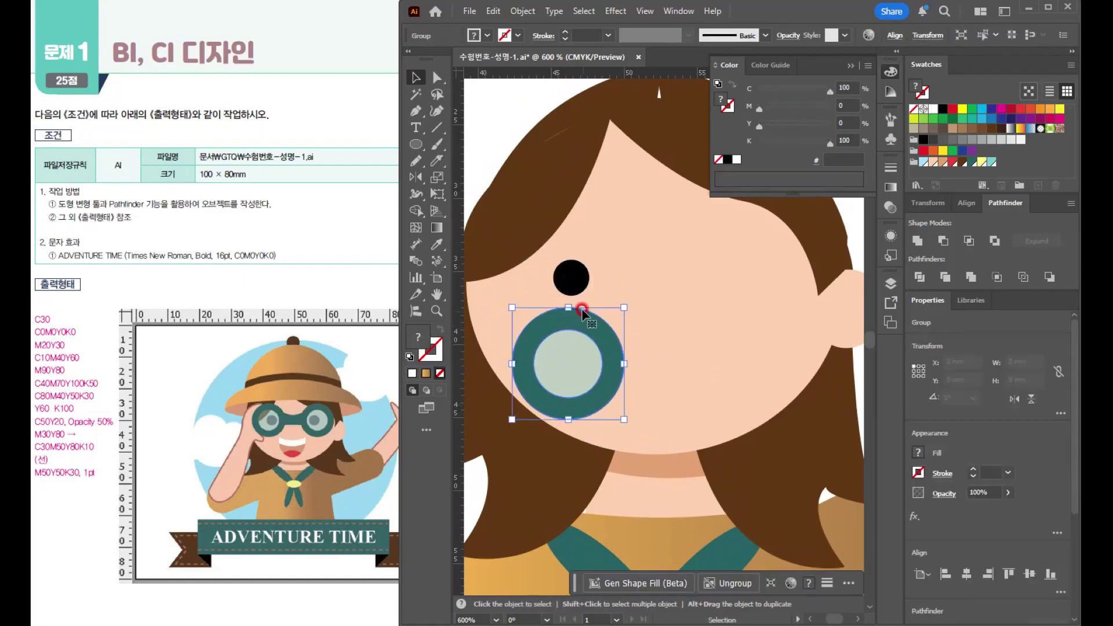
pyautogui.click(571, 278)
pyautogui.keyDown('shift'); pyautogui.click(568, 382); pyautogui.keyUp('shift')
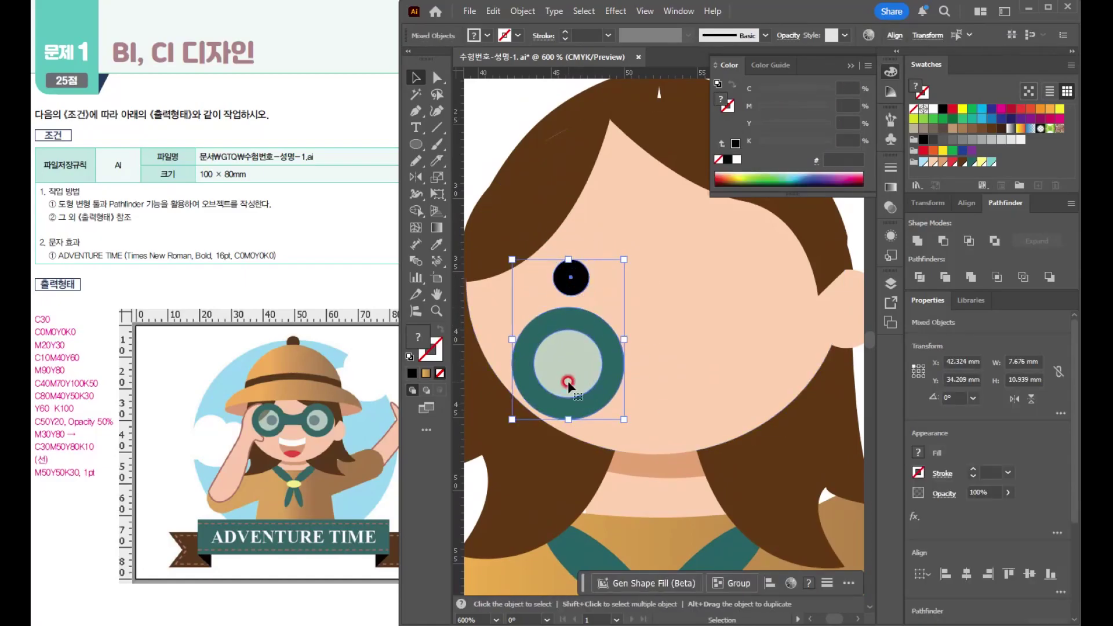
pyautogui.click(416, 177)
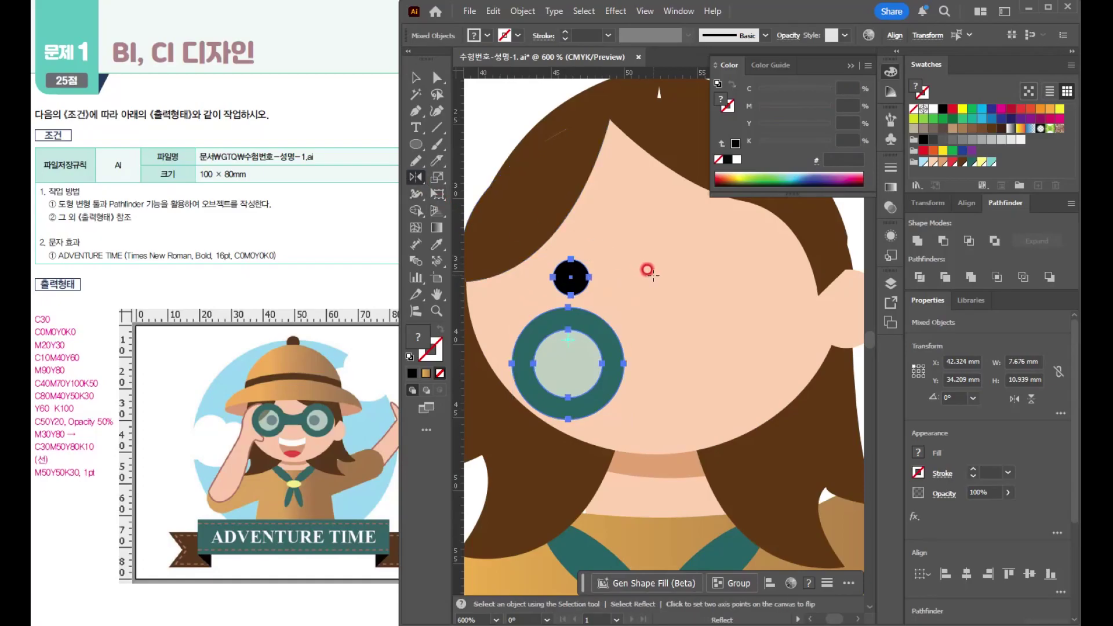
pyautogui.keyDown('alt'); pyautogui.click(655, 452); pyautogui.keyUp('alt')
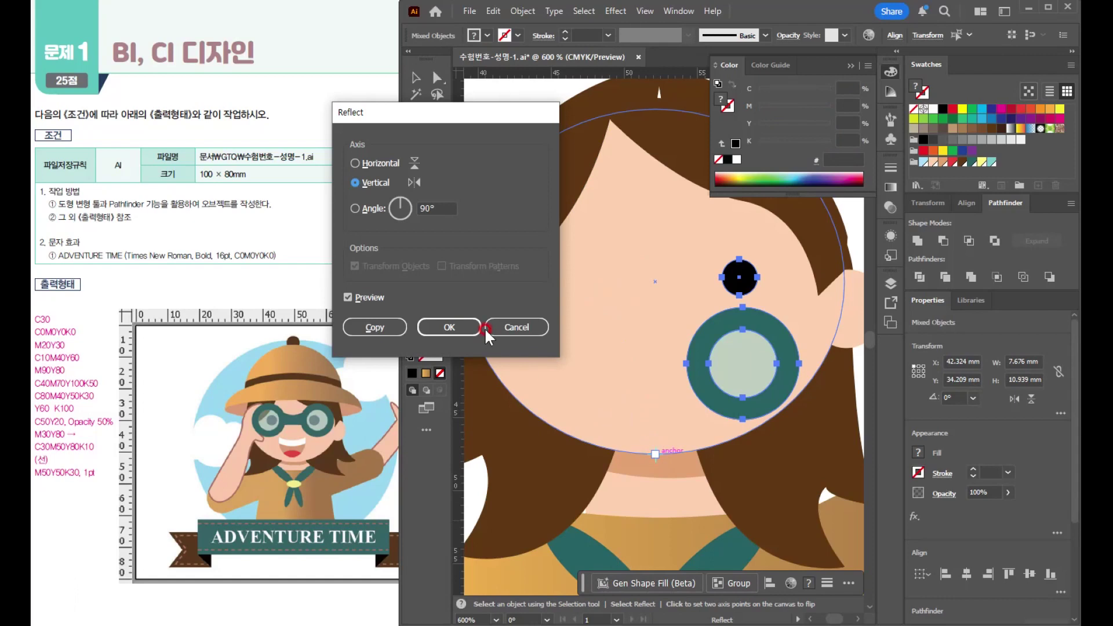
pyautogui.click(374, 327)
pyautogui.click(417, 78)
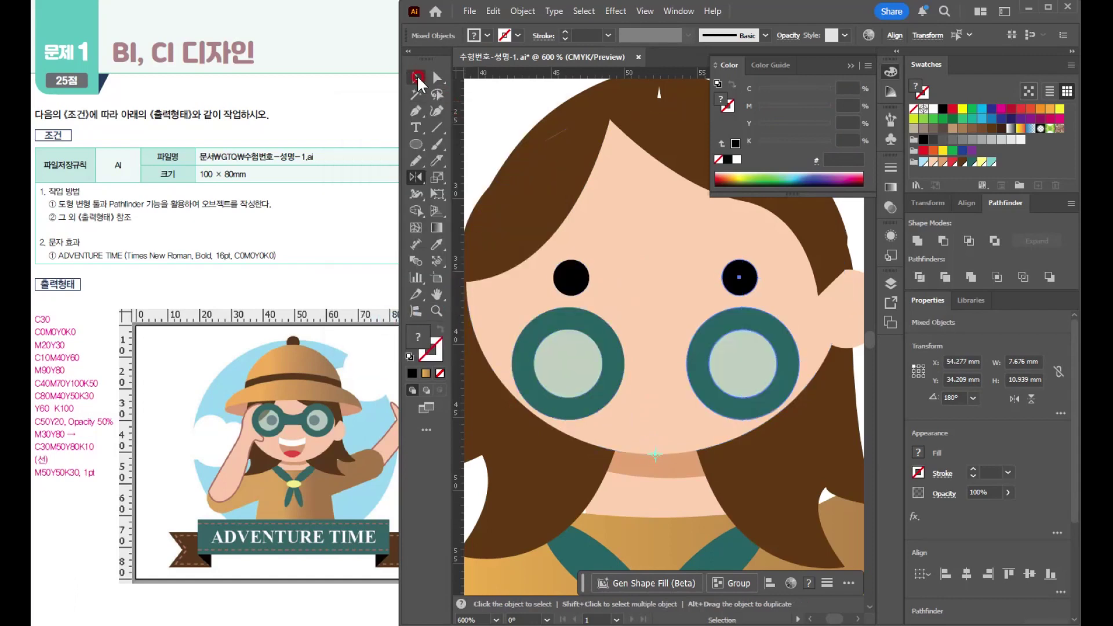
# Select both lens groups and move them up together so they surround the two black eyes.
pyautogui.click(538, 339)
pyautogui.keyDown('shift'); pyautogui.click(756, 383); pyautogui.keyUp('shift')
pyautogui.moveTo(756, 383); pyautogui.dragTo(751, 303)
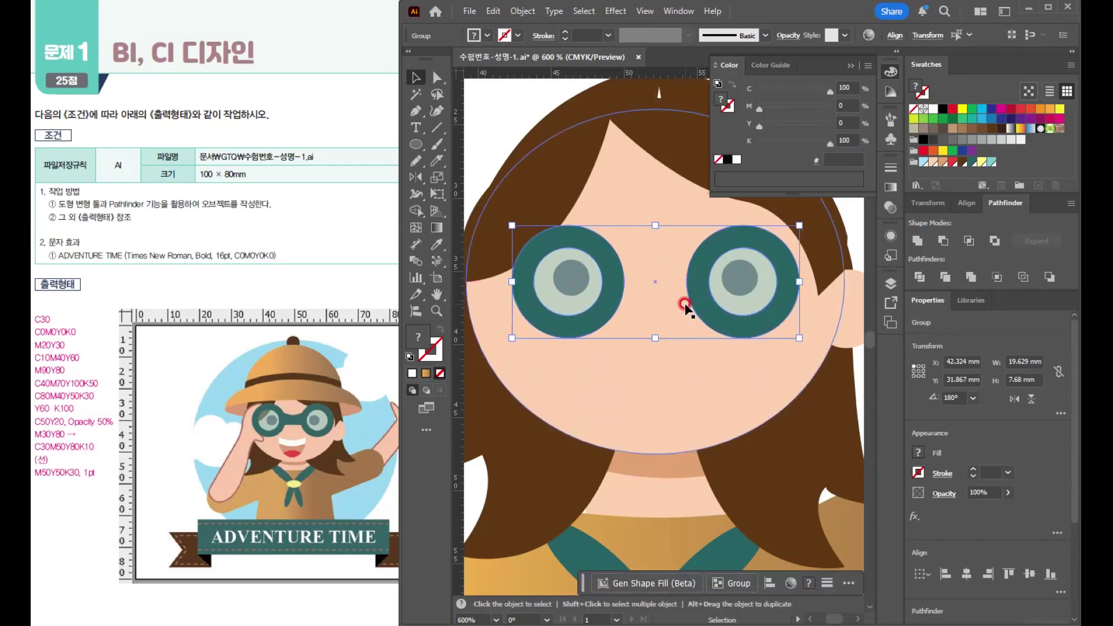
# Draw a bridge rectangle about 4.7 by 2.5 mm between the two lenses and fill it with the C80 M40 Y50 K30 teal swatch.
pyautogui.moveTo(416, 144); pyautogui.dragTo(487, 150)
pyautogui.moveTo(655, 280); pyautogui.dragTo(690, 299)
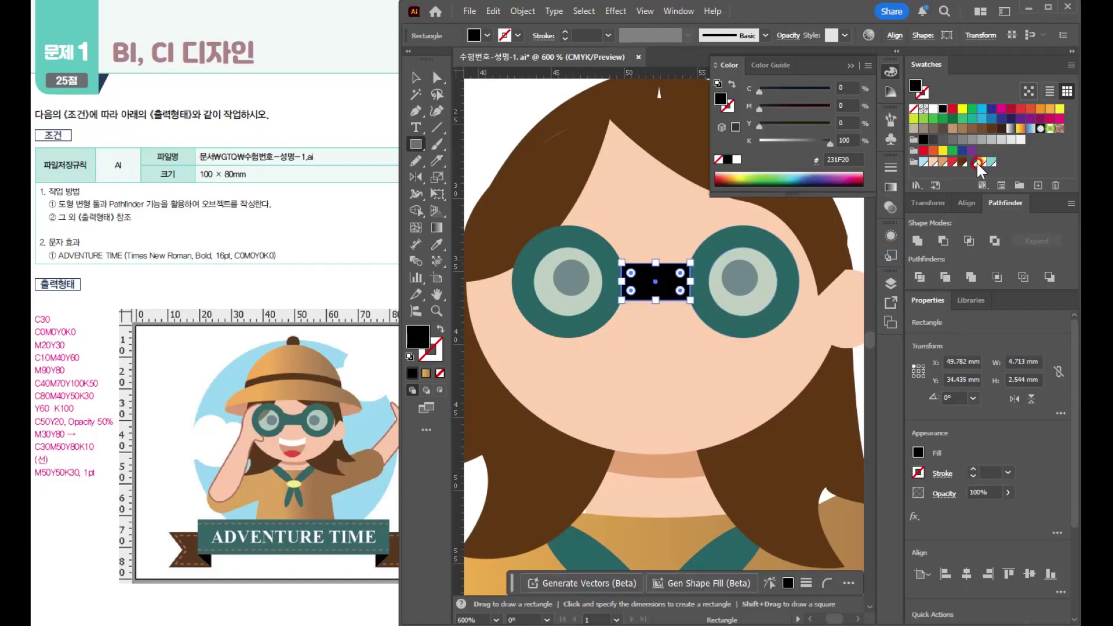
pyautogui.click(976, 161)
# Bend the top edge of the binocular bridge slightly downward into a concave curve with the Curvature tool.
pyautogui.scroll(2, 660, 281)
pyautogui.click(437, 112)
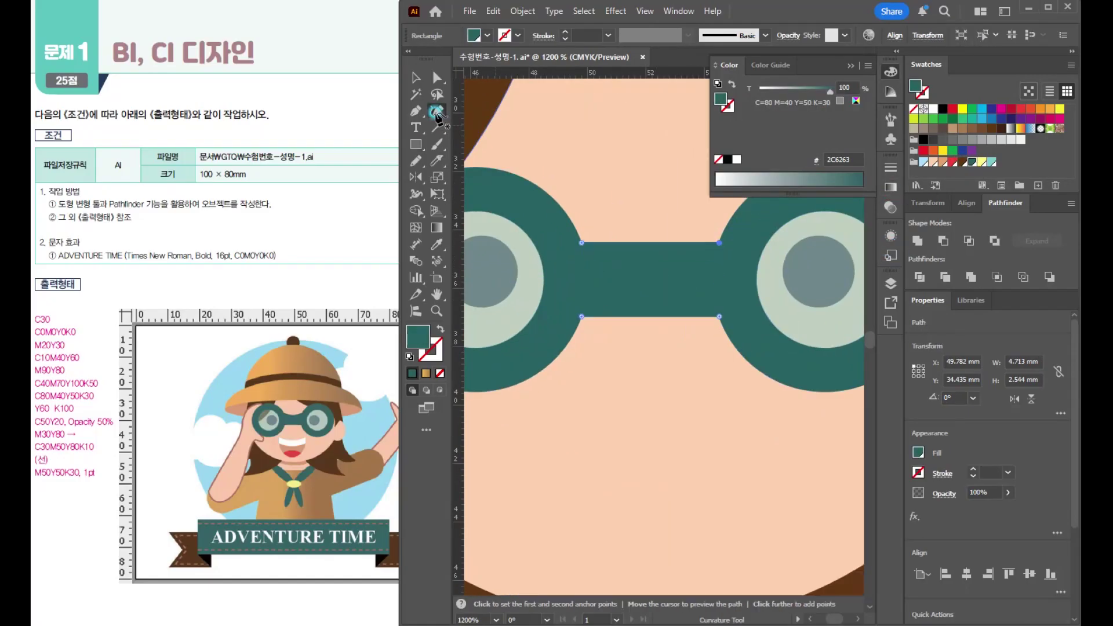
pyautogui.moveTo(648, 243); pyautogui.dragTo(649, 256)
pyautogui.press('v')
pyautogui.scroll(-1, 664, 387)
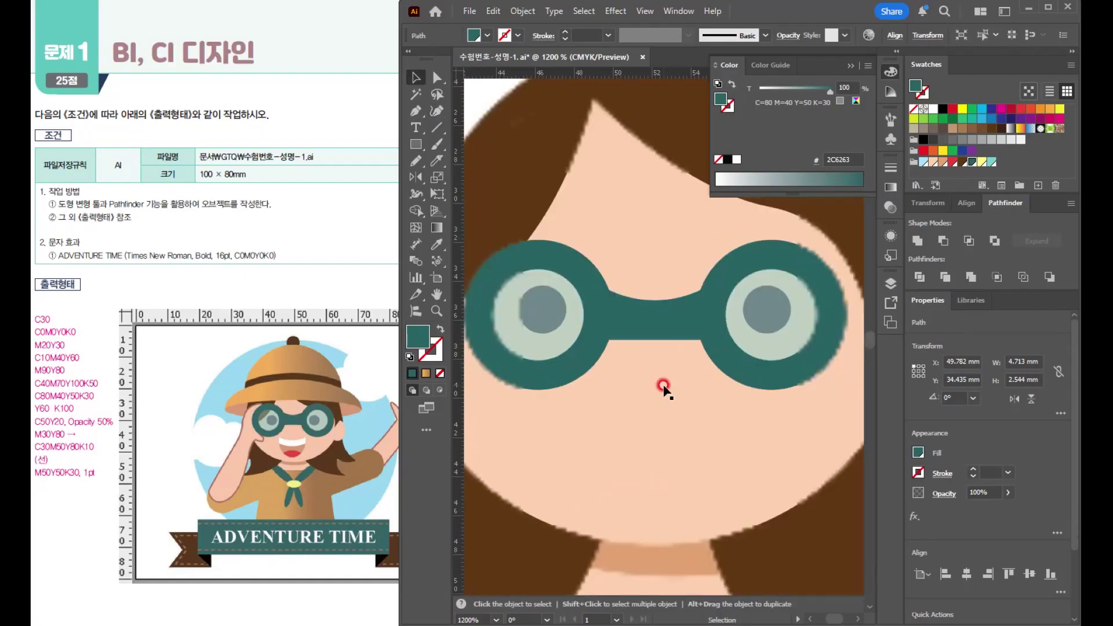
pyautogui.click(851, 64)
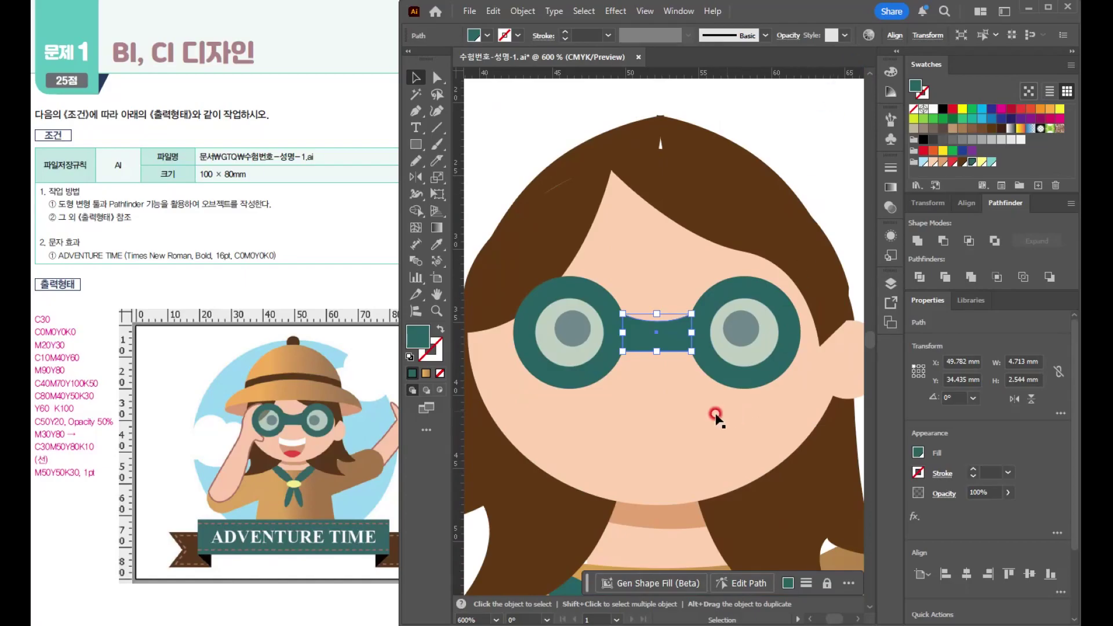
# Raise the fringe section over the girl's ear side slightly and pull its lower edge and tip anchors down over the face.
pyautogui.click(729, 227)
pyautogui.moveTo(726, 149); pyautogui.dragTo(726, 134)
pyautogui.click(433, 79)
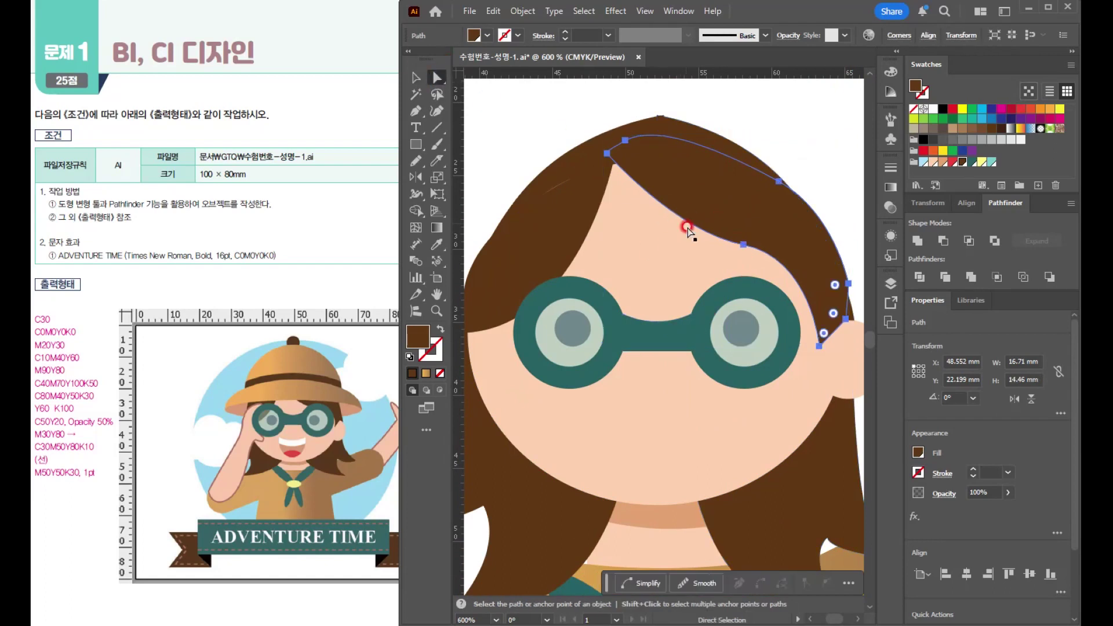
pyautogui.click(743, 246)
pyautogui.moveTo(743, 246); pyautogui.dragTo(723, 276)
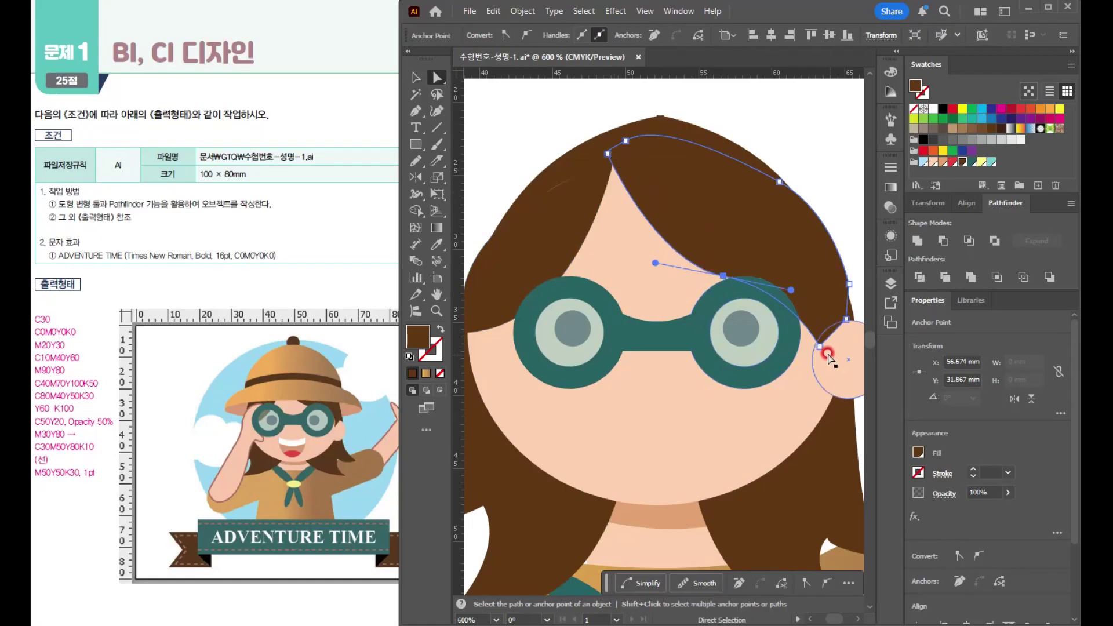
pyautogui.moveTo(819, 347)
pyautogui.mouseDown()
pyautogui.moveTo(818, 375)
pyautogui.moveTo(814, 357)
pyautogui.mouseUp()
pyautogui.press('v')
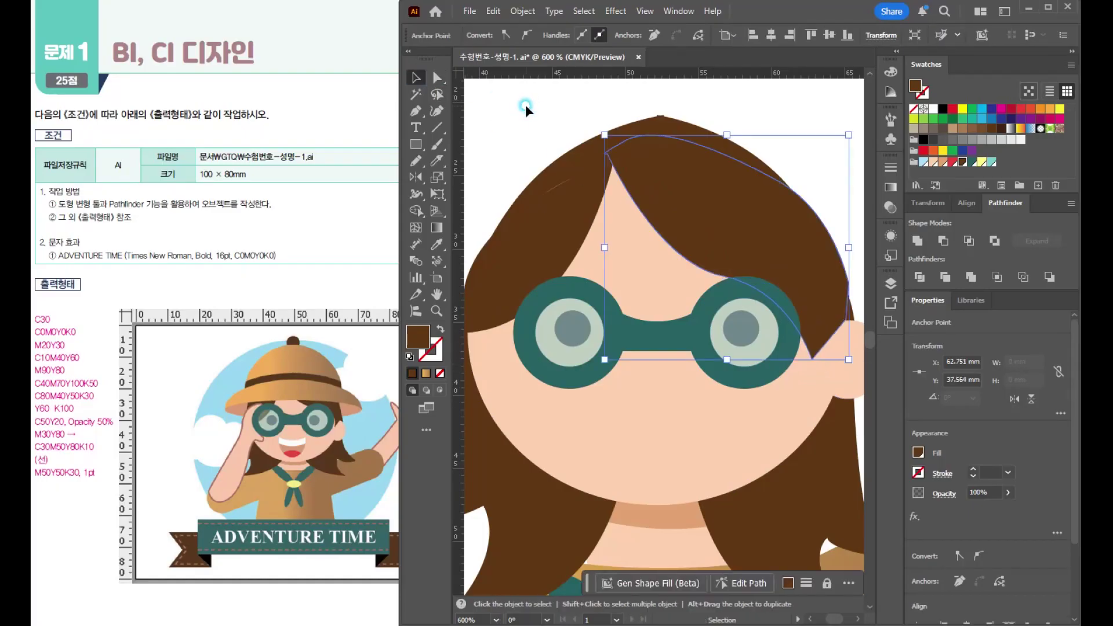
pyautogui.click(527, 107)
# Select the whole girl figure, move it up and toward the left on the artboard, and clear the selection.
pyautogui.scroll(-3, 762, 278)
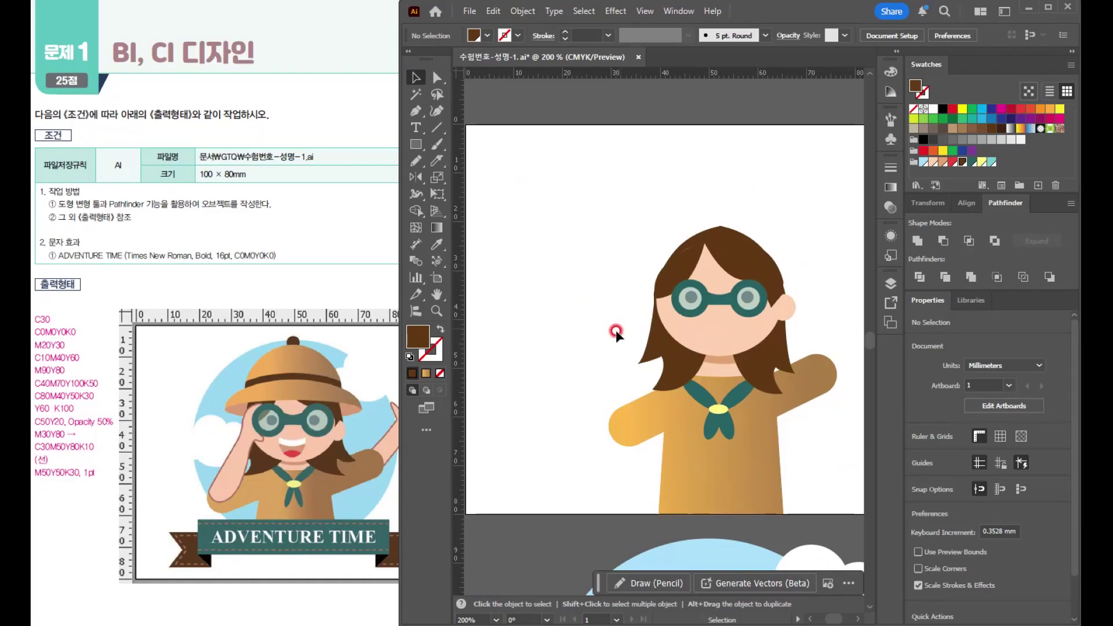
pyautogui.moveTo(593, 228); pyautogui.dragTo(722, 419)
pyautogui.scroll(-1, 709, 445)
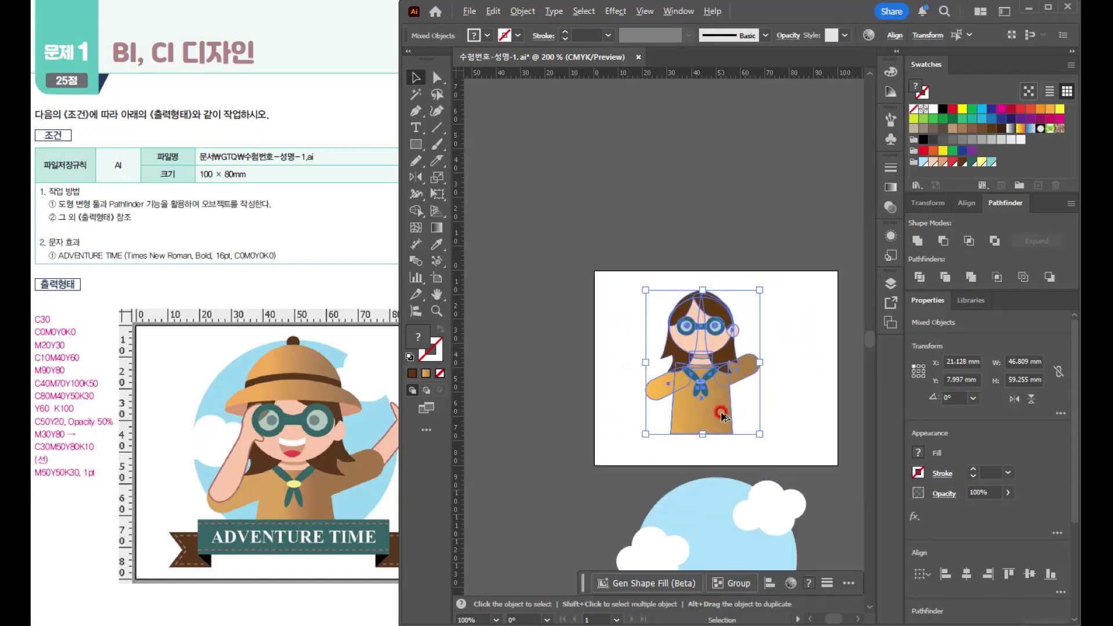
pyautogui.moveTo(677, 390); pyautogui.dragTo(694, 419)
pyautogui.click(583, 293)
pyautogui.scroll(2, 583, 291)
pyautogui.scroll(1, 610, 326)
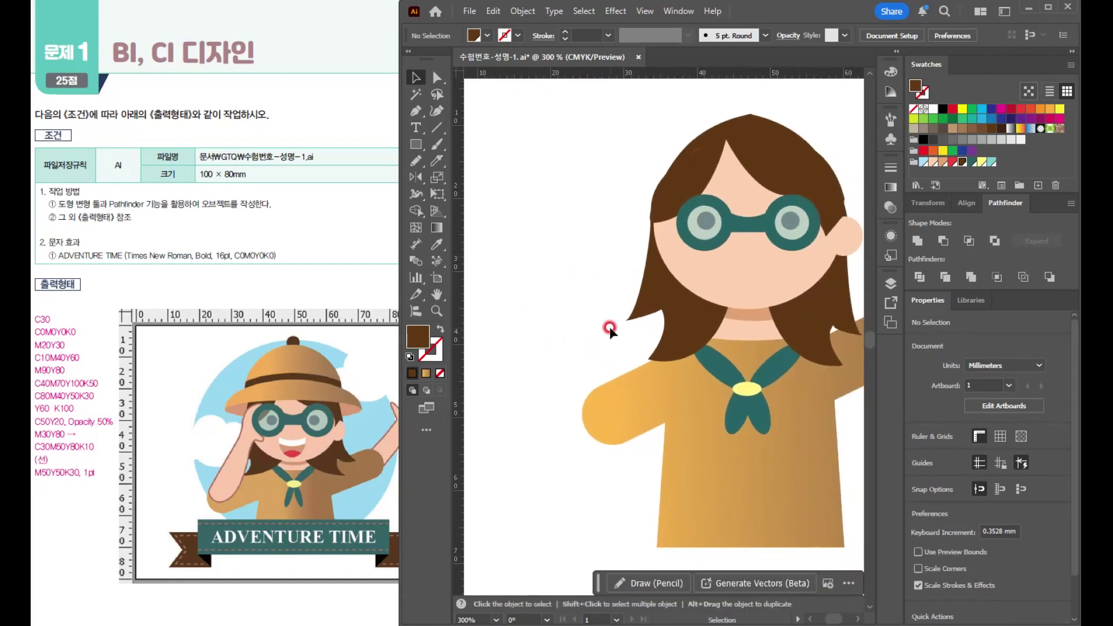
# Beside the girl, draw an upright ellipse about 7.3 mm wide and a second about 12.1 by 10.1 mm over its upper half, in default colours.
pyautogui.moveTo(609, 326); pyautogui.dragTo(555, 276)
pyautogui.moveTo(421, 145); pyautogui.dragTo(465, 175)
pyautogui.moveTo(534, 217); pyautogui.dragTo(606, 315)
pyautogui.press('d')
pyautogui.press('v')
pyautogui.moveTo(585, 296); pyautogui.dragTo(631, 221)
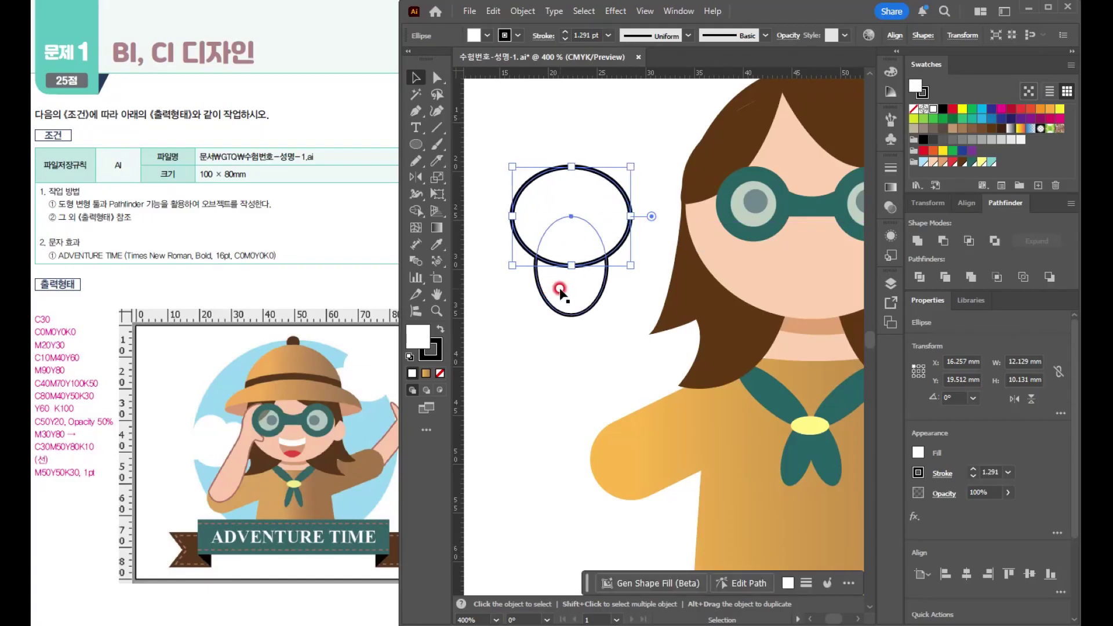
# Subtract the upper ellipse from the lower one to form the mouth, and enlarge the result to about 8 by 7.2 mm.
pyautogui.click(553, 146)
pyautogui.moveTo(553, 146); pyautogui.dragTo(676, 278)
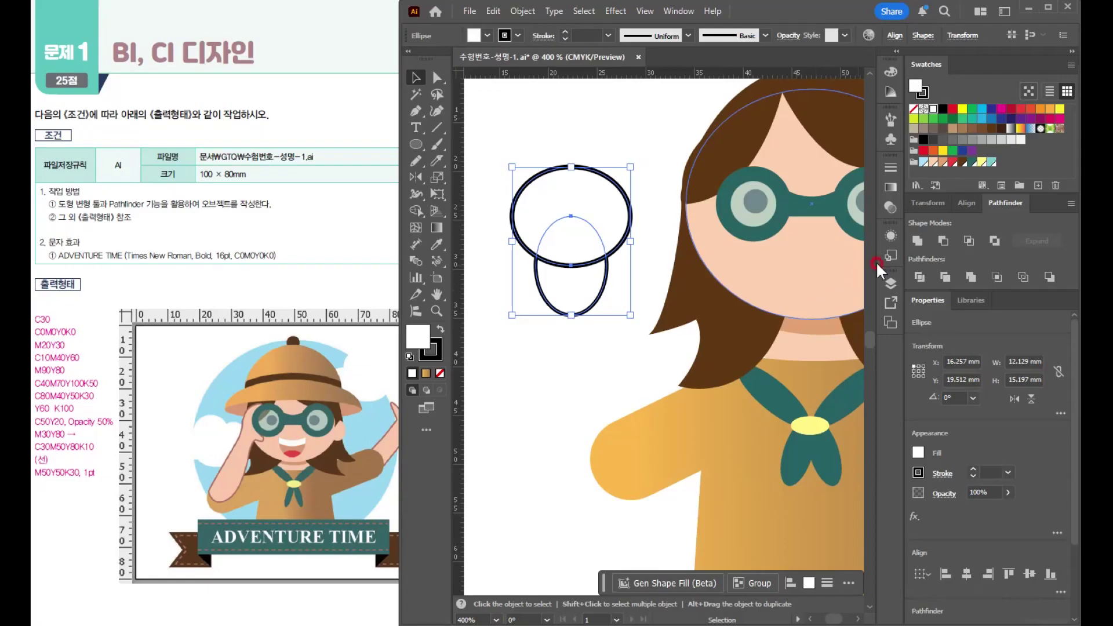
pyautogui.click(941, 242)
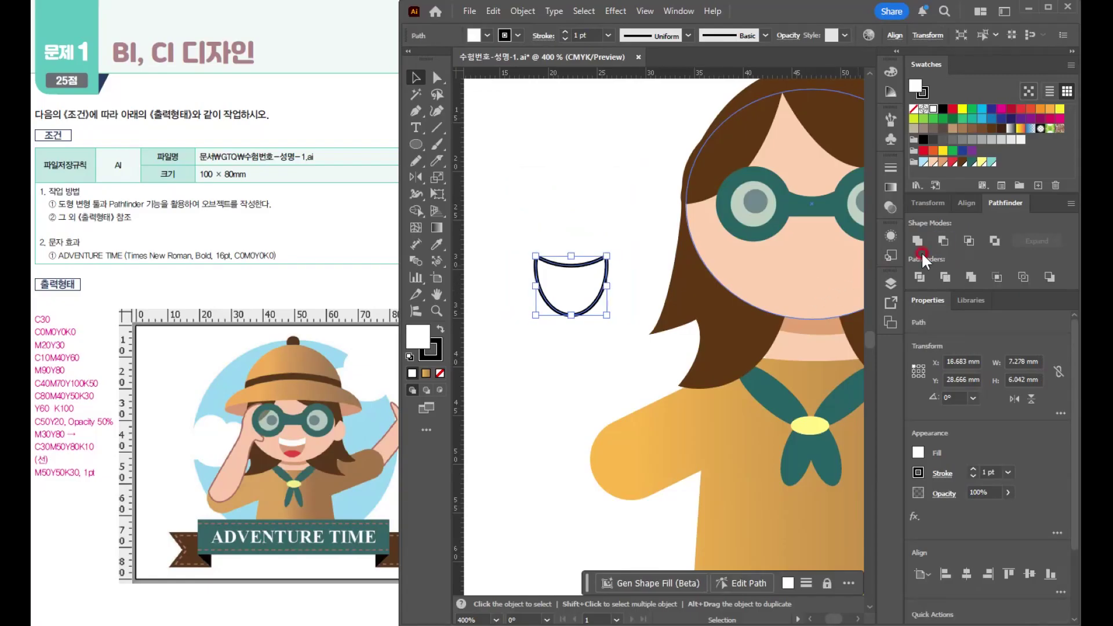
pyautogui.moveTo(603, 316); pyautogui.dragTo(612, 326)
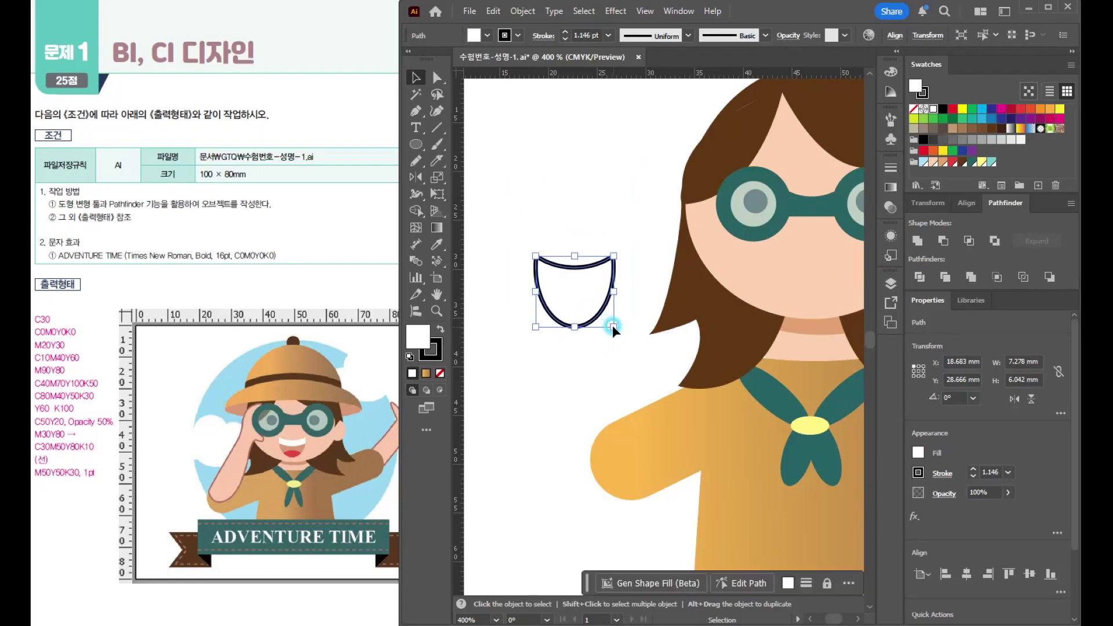
pyautogui.scroll(1, 567, 304)
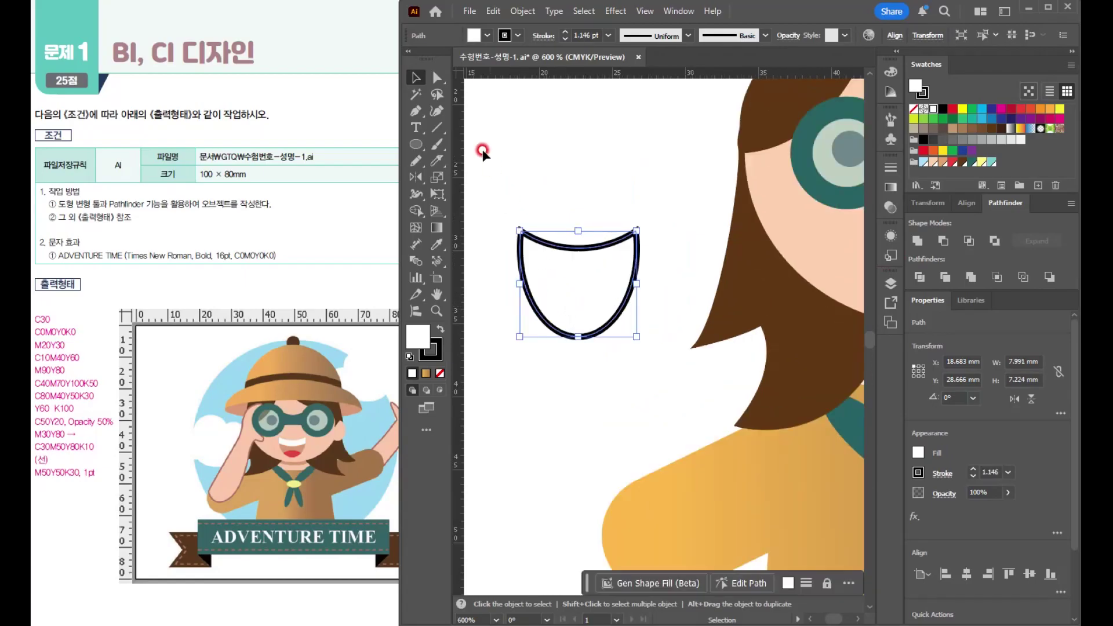
# Draw an ellipse about 11.8 by 6.9 mm over the mouth's upper part for the teeth line and adjust its height position.
pyautogui.click(417, 145)
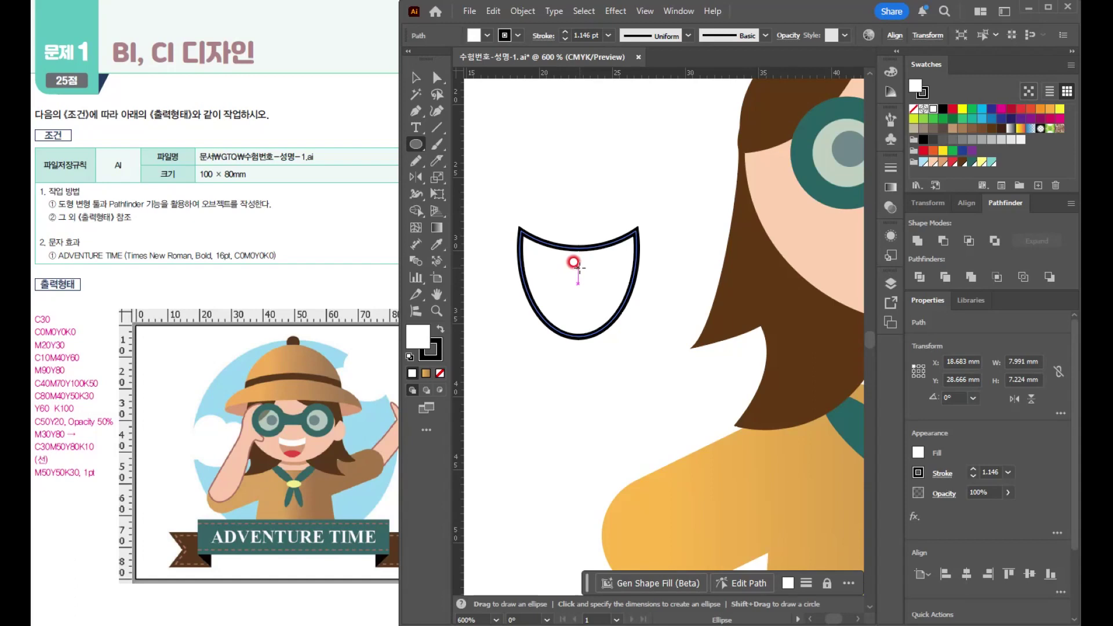
pyautogui.moveTo(574, 264)
pyautogui.mouseDown()
pyautogui.moveTo(665, 317)
pyautogui.moveTo(615, 221)
pyautogui.moveTo(620, 201)
pyautogui.moveTo(618, 251)
pyautogui.mouseUp()
pyautogui.press('v')
pyautogui.moveTo(517, 138); pyautogui.dragTo(614, 359)
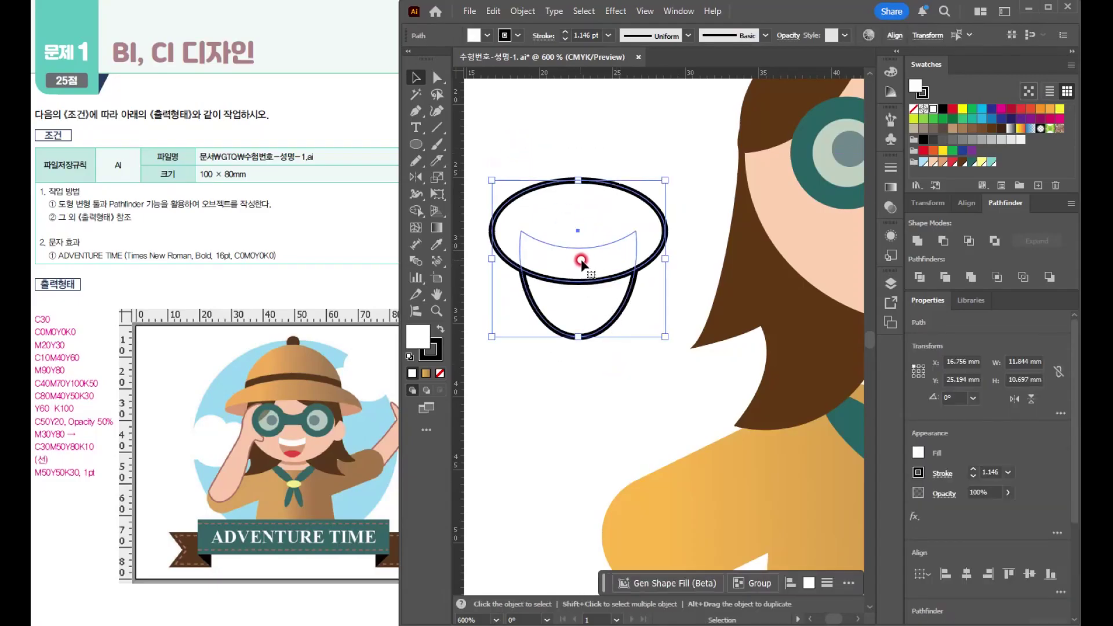
pyautogui.click(605, 422)
pyautogui.click(609, 256)
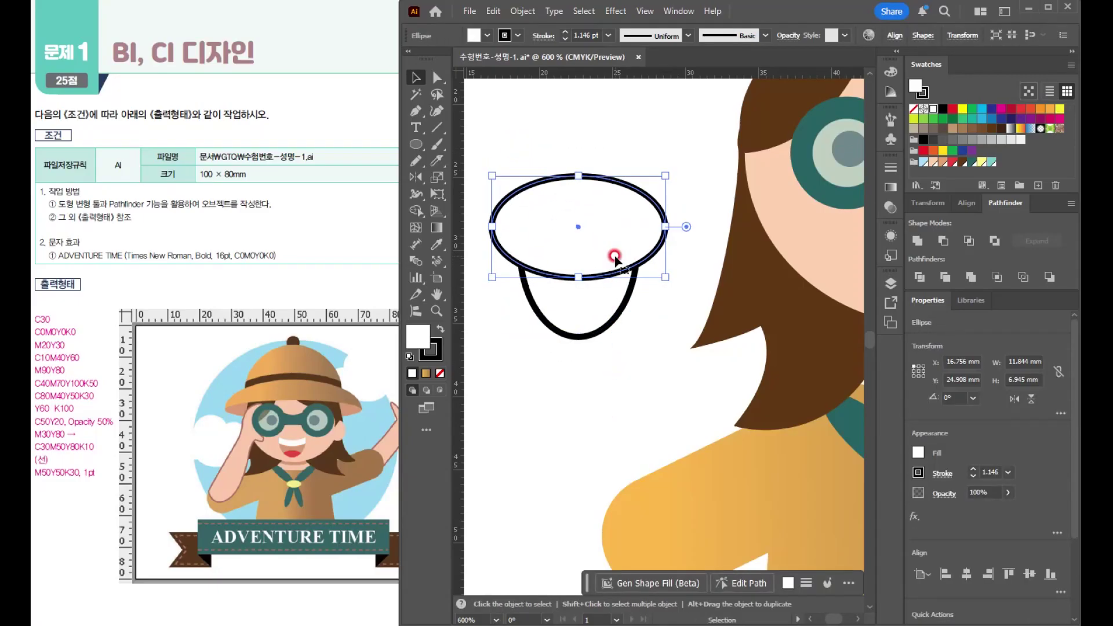
pyautogui.moveTo(643, 241); pyautogui.dragTo(649, 225)
pyautogui.press('Down')
pyautogui.press('Down')
pyautogui.press('Down')
# Add a narrower ellipse over the mouth's bottom for the tongue, and remove the areas outside the mouth with Shape Builder.
pyautogui.moveTo(619, 221); pyautogui.dragTo(645, 359)
pyautogui.moveTo(524, 139); pyautogui.dragTo(613, 363)
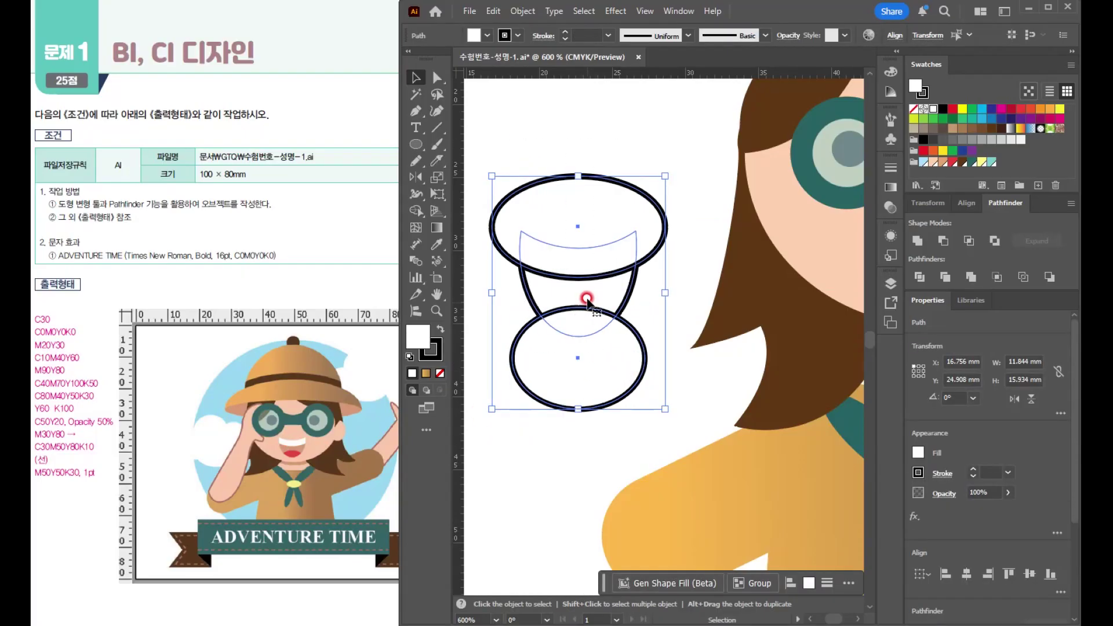
pyautogui.moveTo(541, 143); pyautogui.dragTo(555, 347)
pyautogui.click(423, 149)
pyautogui.hotkey('shift', 'm')
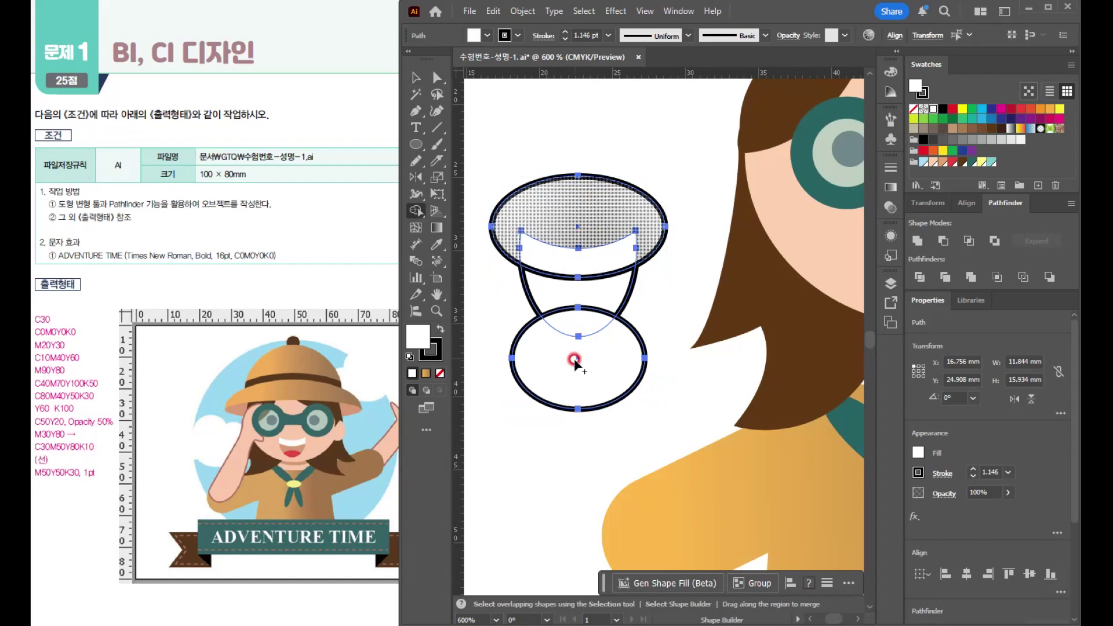
pyautogui.keyDown('alt'); pyautogui.click(609, 213); pyautogui.keyUp('alt')
pyautogui.keyDown('alt'); pyautogui.click(588, 386); pyautogui.keyUp('alt')
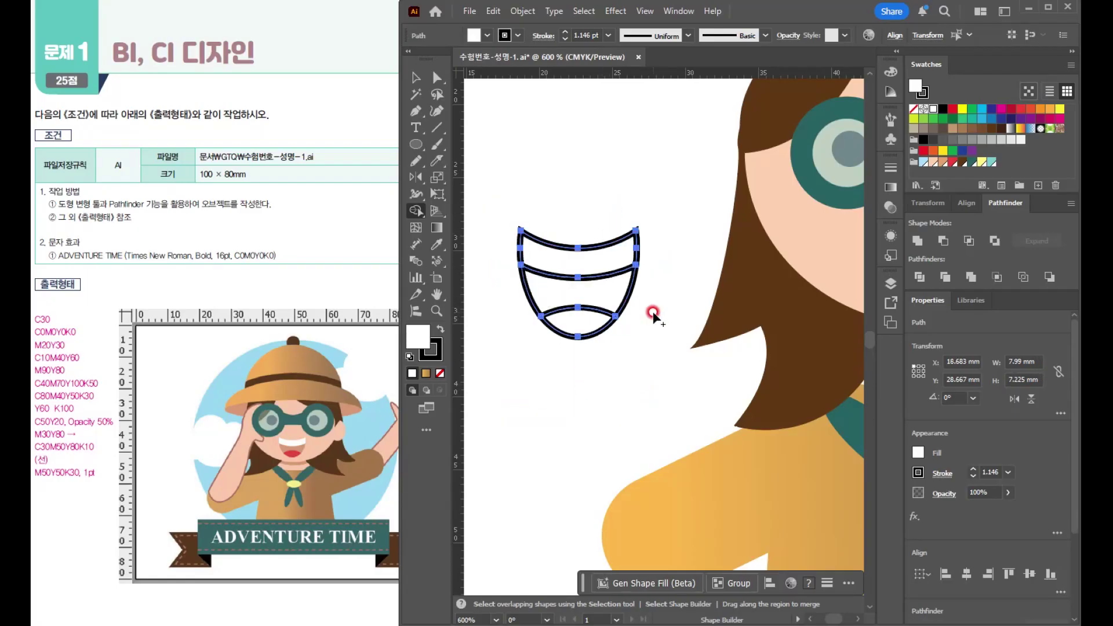
# Fill the mouth's middle area with the C10 M40 Y60 tan swatch and the tongue with the M90 Y80 red swatch.
pyautogui.click(417, 82)
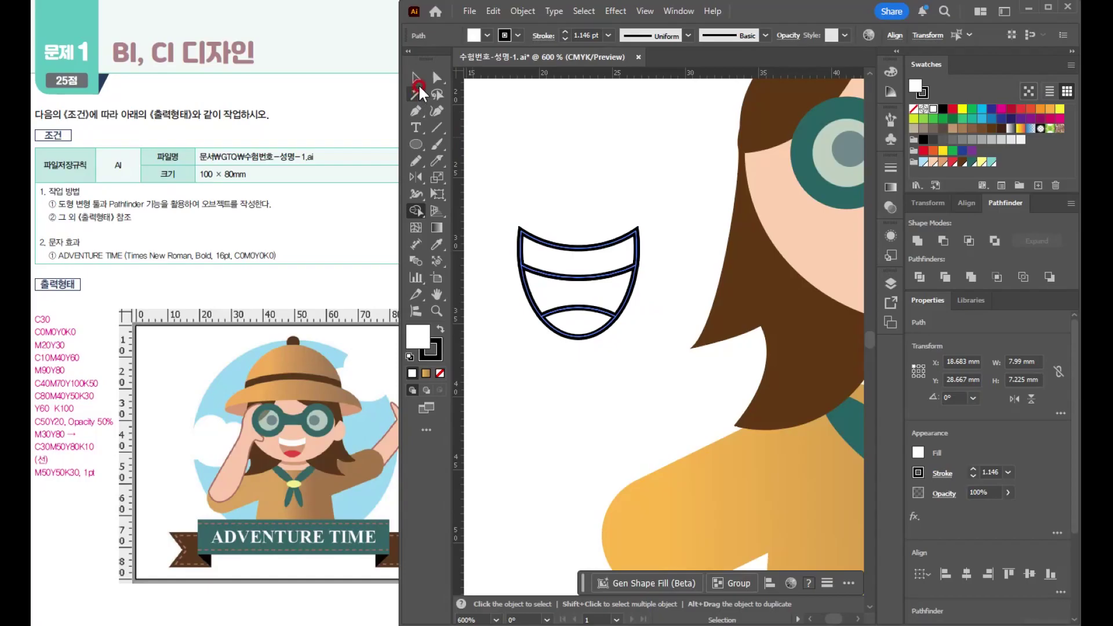
pyautogui.click(555, 148)
pyautogui.click(621, 244)
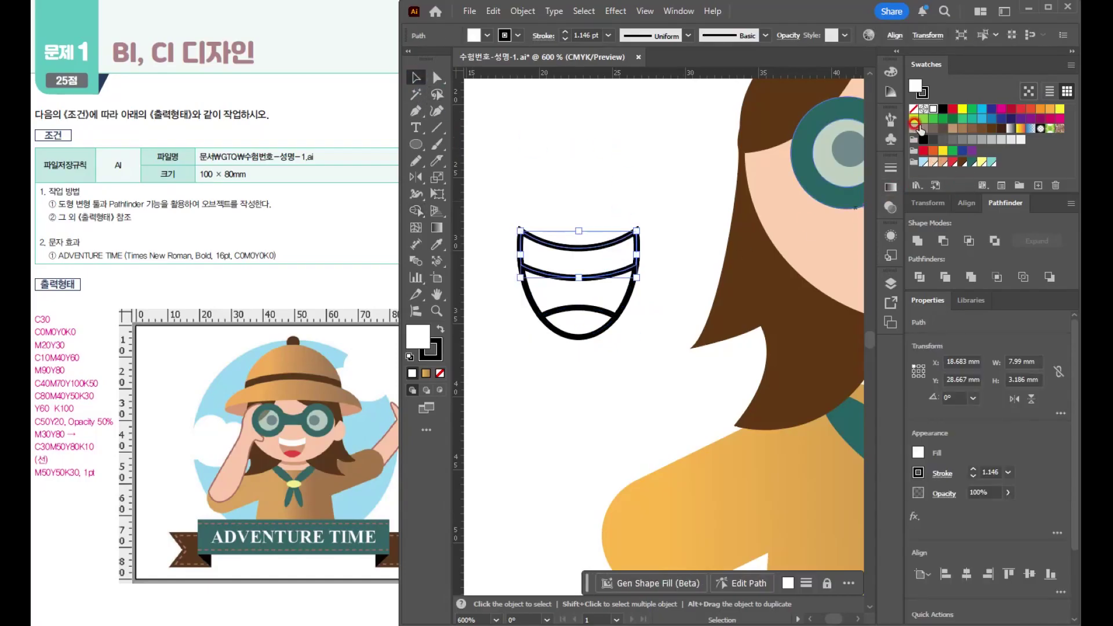
pyautogui.keyDown('shift'); pyautogui.click(576, 313); pyautogui.keyUp('shift')
pyautogui.click(945, 238)
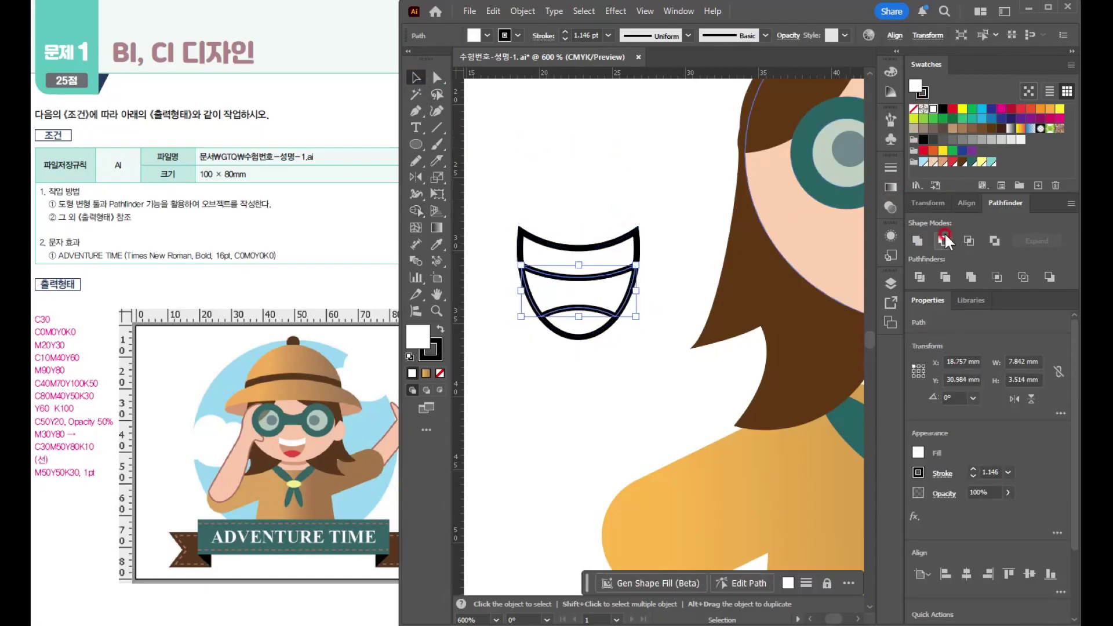
pyautogui.click(937, 162)
pyautogui.click(576, 324)
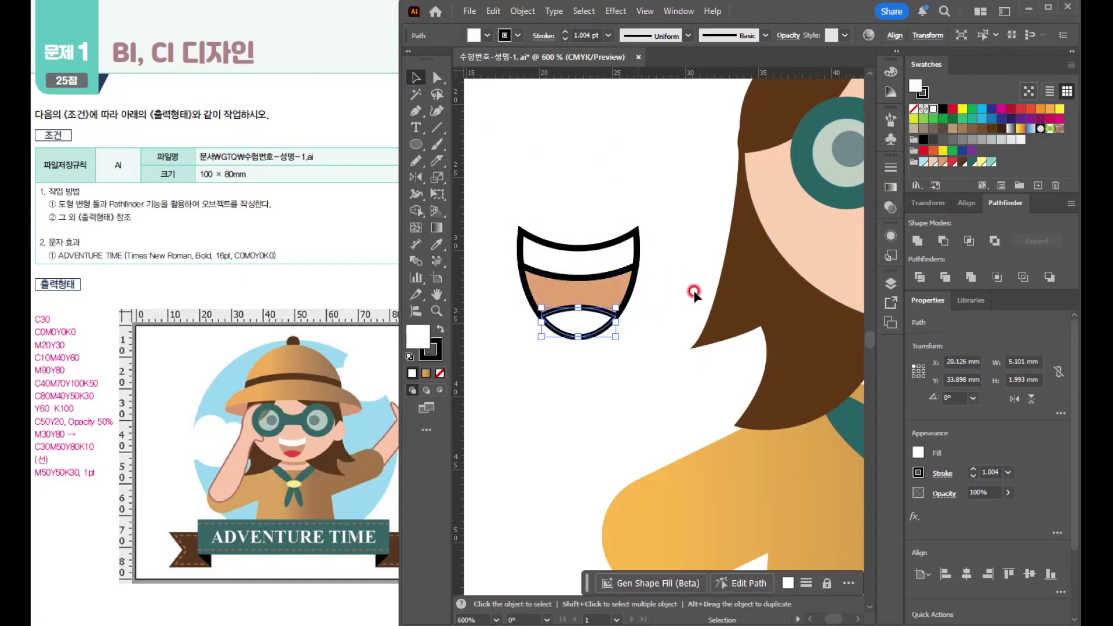
pyautogui.click(947, 163)
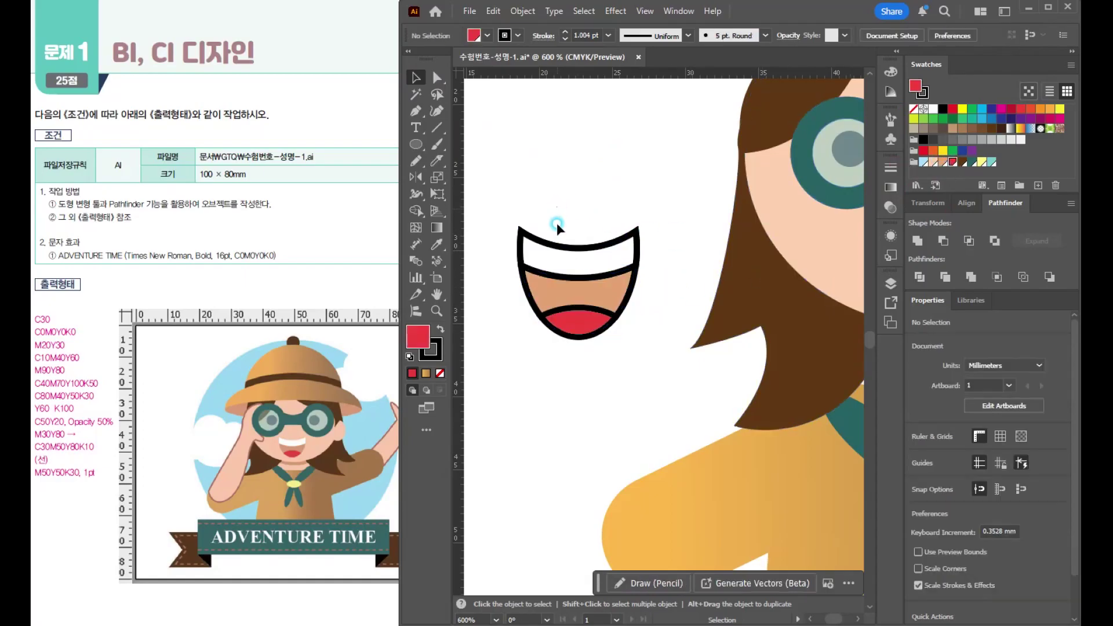
# Remove the stroke from all three mouth pieces and group them.
pyautogui.moveTo(556, 222); pyautogui.dragTo(644, 381)
pyautogui.click(439, 371)
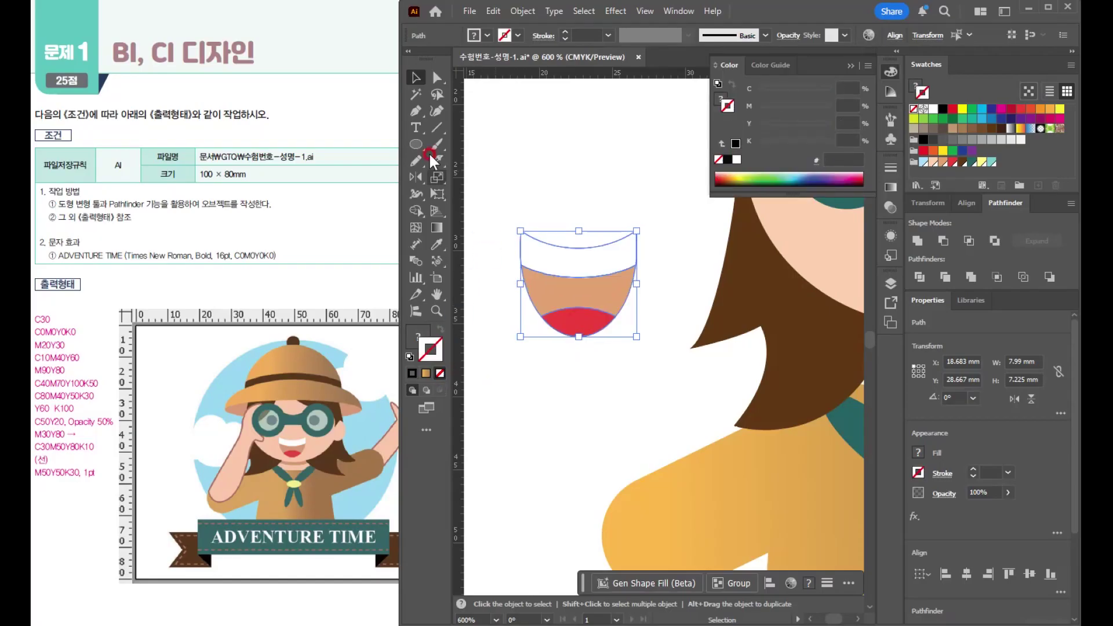
pyautogui.hotkey('ctrl', 'g')
pyautogui.hotkey('ctrl', '-')
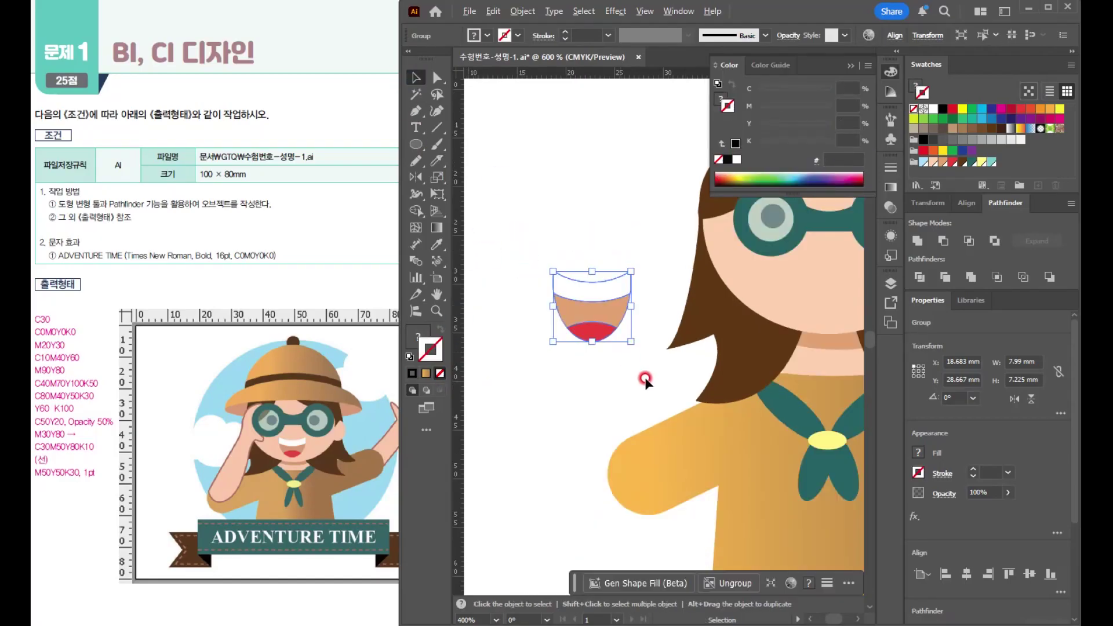
# Move the mouth group onto the girl's face below the binoculars.
pyautogui.moveTo(646, 377); pyautogui.dragTo(547, 435)
pyautogui.moveTo(496, 341); pyautogui.dragTo(733, 329)
pyautogui.hotkey('ctrl', '+')
pyautogui.hotkey('ctrl', '+')
pyautogui.hotkey('ctrl', '+')
pyautogui.hotkey('ctrl', '+')
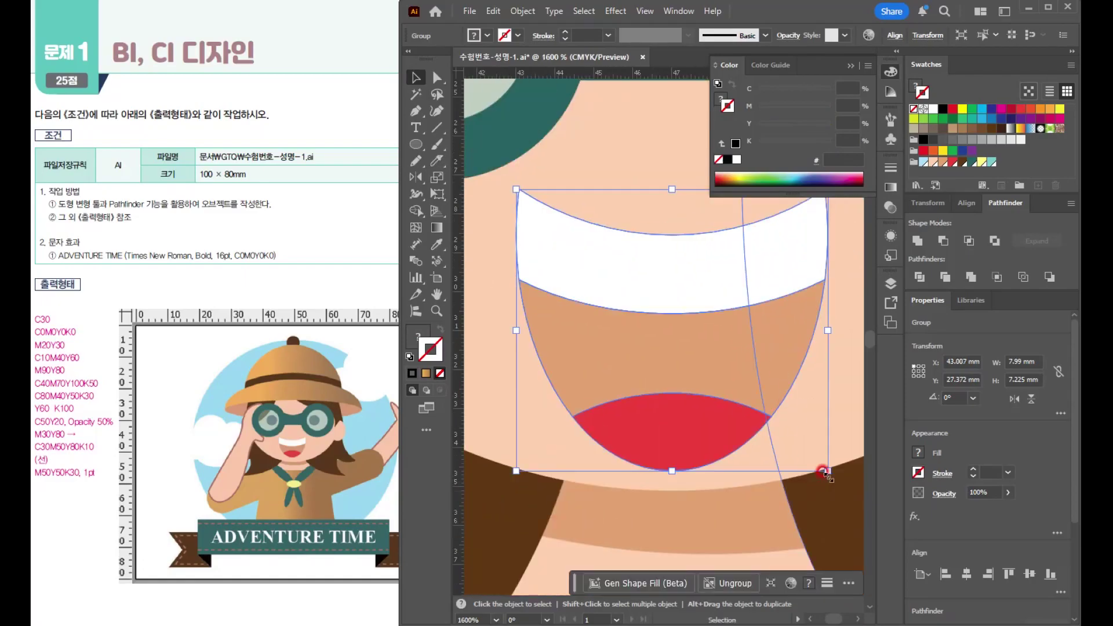
# Scale the mouth group down to about 7.1 mm wide and 5.8 mm high on the girl's face.
pyautogui.moveTo(826, 471); pyautogui.dragTo(809, 456)
pyautogui.scroll(-3, 774, 458)
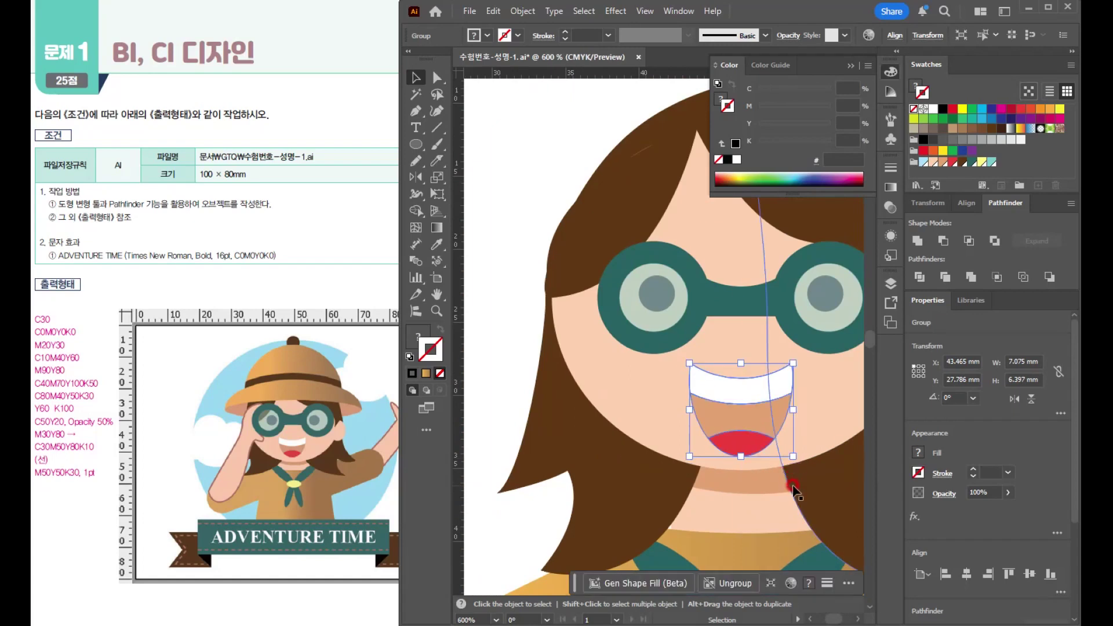
pyautogui.moveTo(741, 456); pyautogui.dragTo(744, 444)
pyautogui.scroll(-4, 786, 325)
pyautogui.scroll(1, 786, 325)
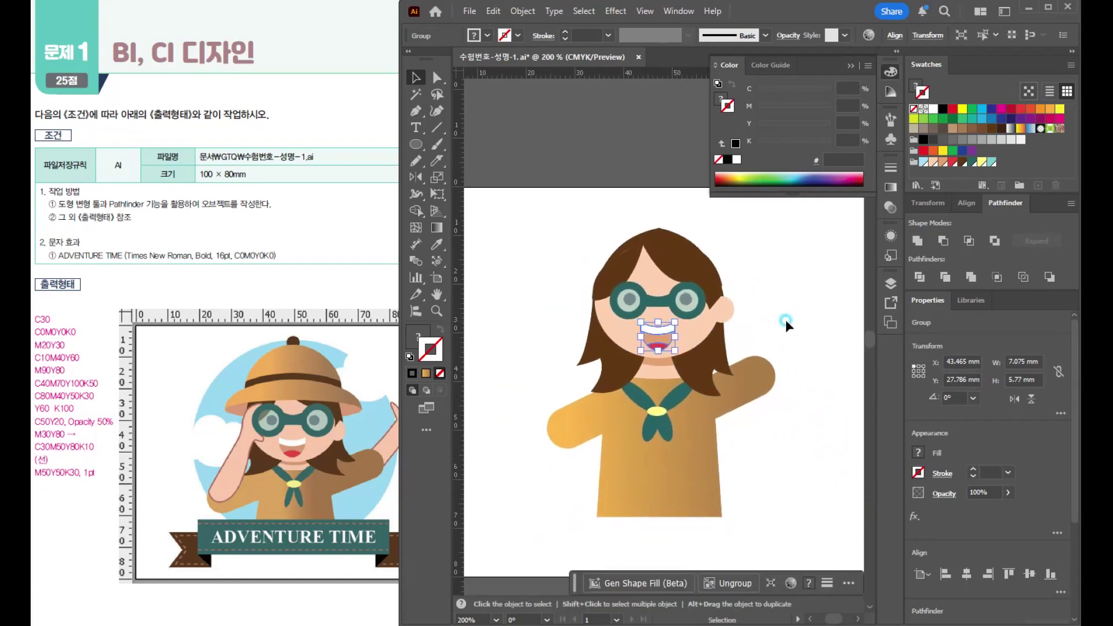
pyautogui.click(786, 325)
# Draw the raised forearm and hand beside the left sleeve as a closed Pen outline with no fill and a 1 pt black stroke.
pyautogui.scroll(2, 585, 345)
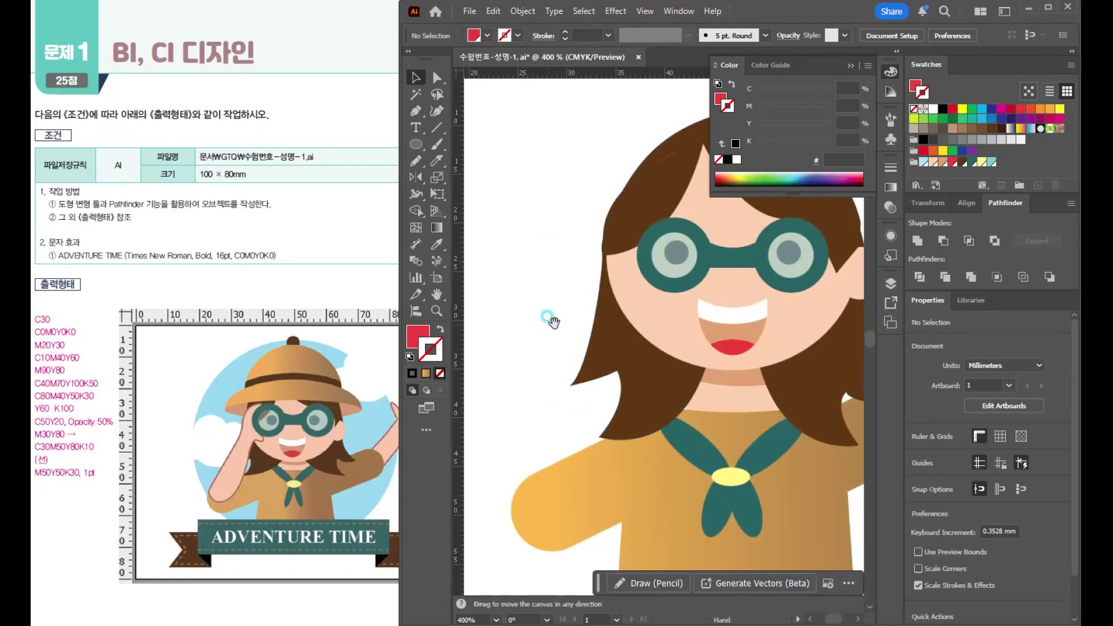
pyautogui.moveTo(552, 315); pyautogui.dragTo(653, 194)
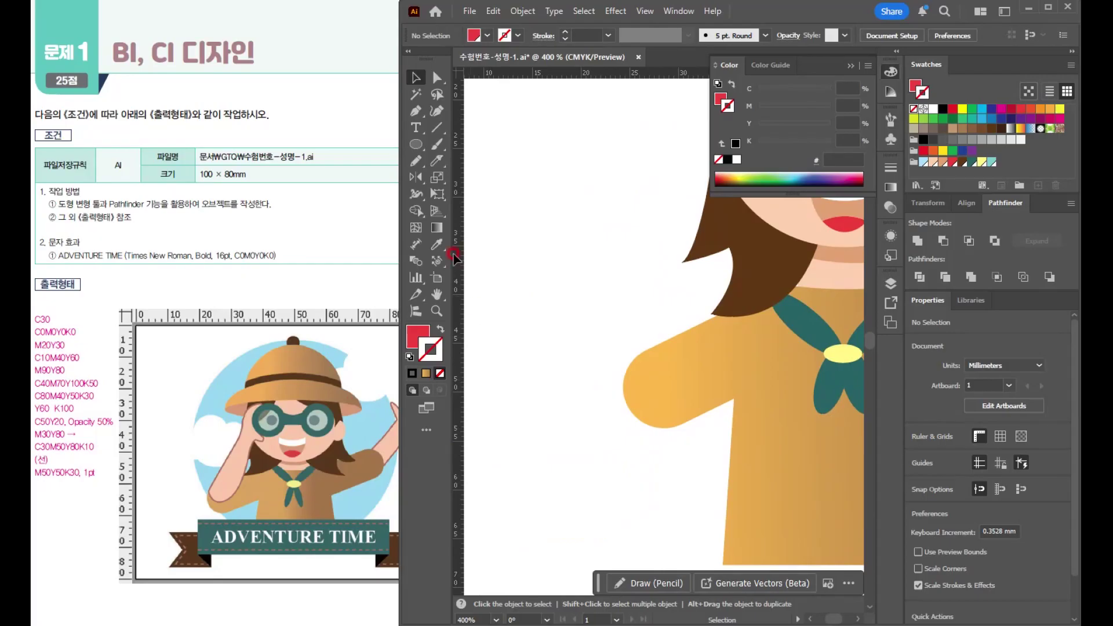
pyautogui.click(416, 110)
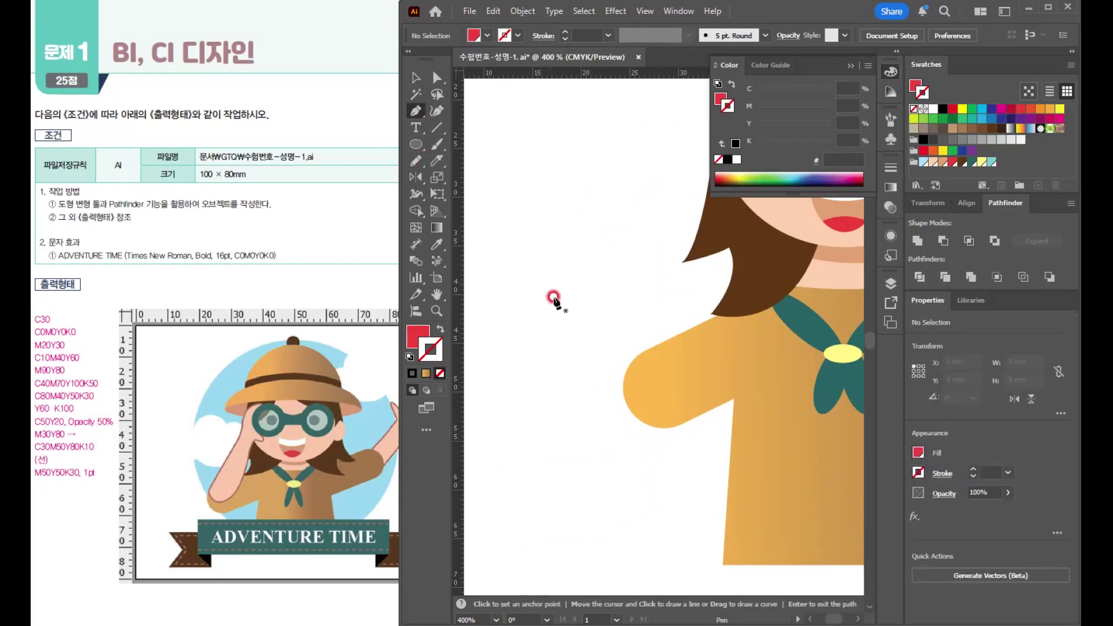
pyautogui.moveTo(559, 301); pyautogui.dragTo(610, 299)
pyautogui.press('d')
pyautogui.click(439, 373)
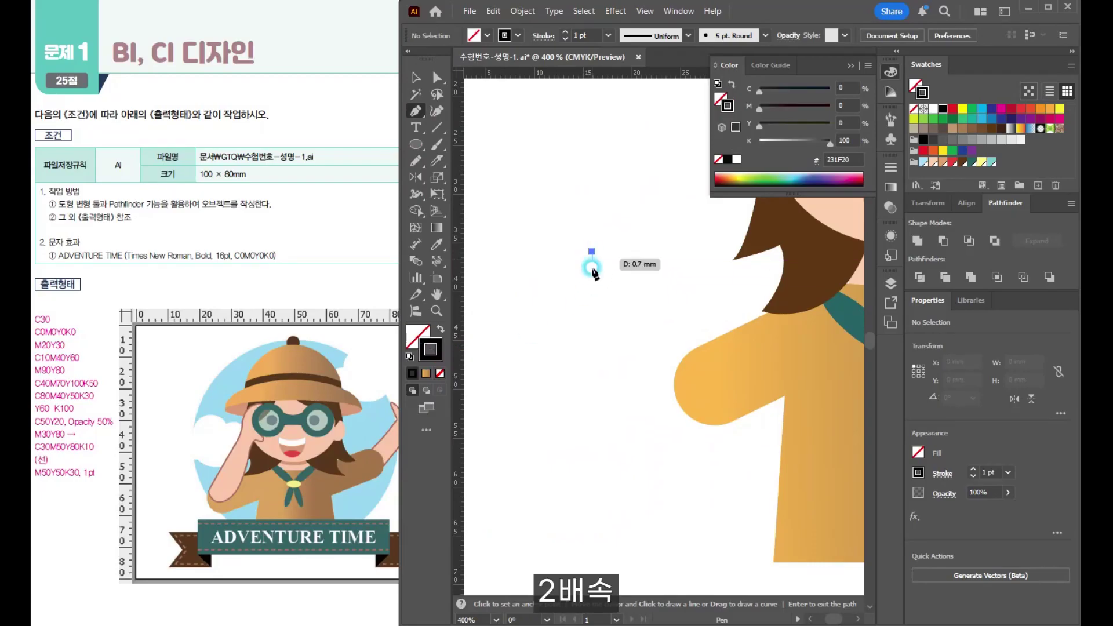
pyautogui.click(591, 251)
pyautogui.moveTo(591, 301); pyautogui.dragTo(580, 374)
pyautogui.moveTo(561, 426); pyautogui.dragTo(533, 383)
pyautogui.moveTo(560, 313); pyautogui.dragTo(634, 245)
# Refine the forearm outline's inner edge and elbow by adjusting their anchor points and handles.
pyautogui.moveTo(577, 356); pyautogui.dragTo(577, 368)
pyautogui.moveTo(562, 428); pyautogui.dragTo(549, 430)
pyautogui.moveTo(572, 365); pyautogui.dragTo(572, 405)
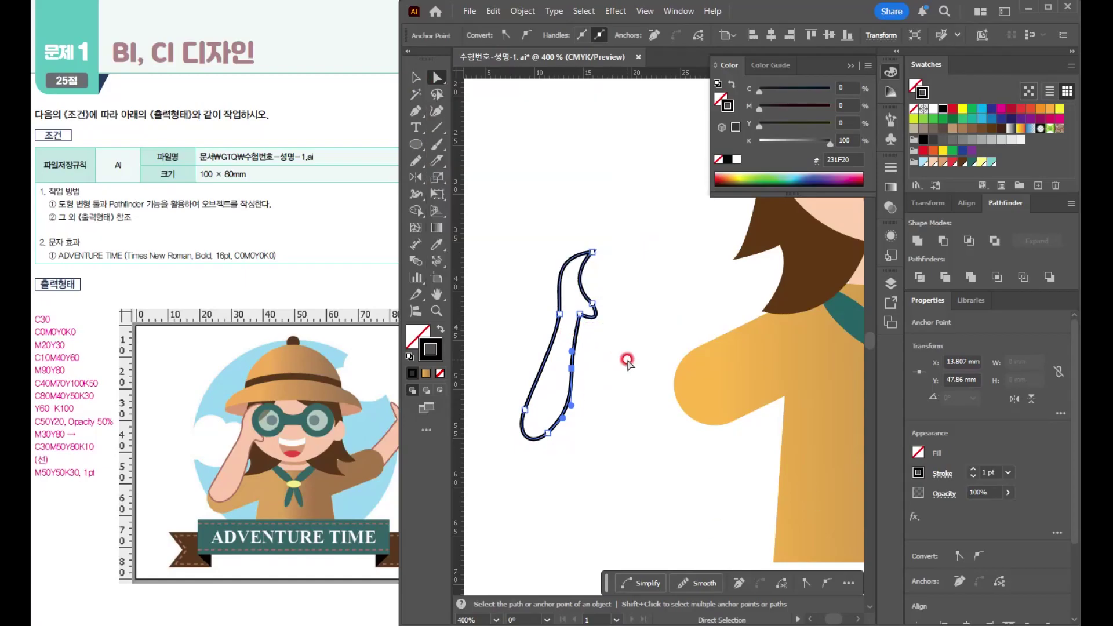
# Set the forearm's stroke colour to M50 Y50 K30.
pyautogui.doubleClick(435, 355)
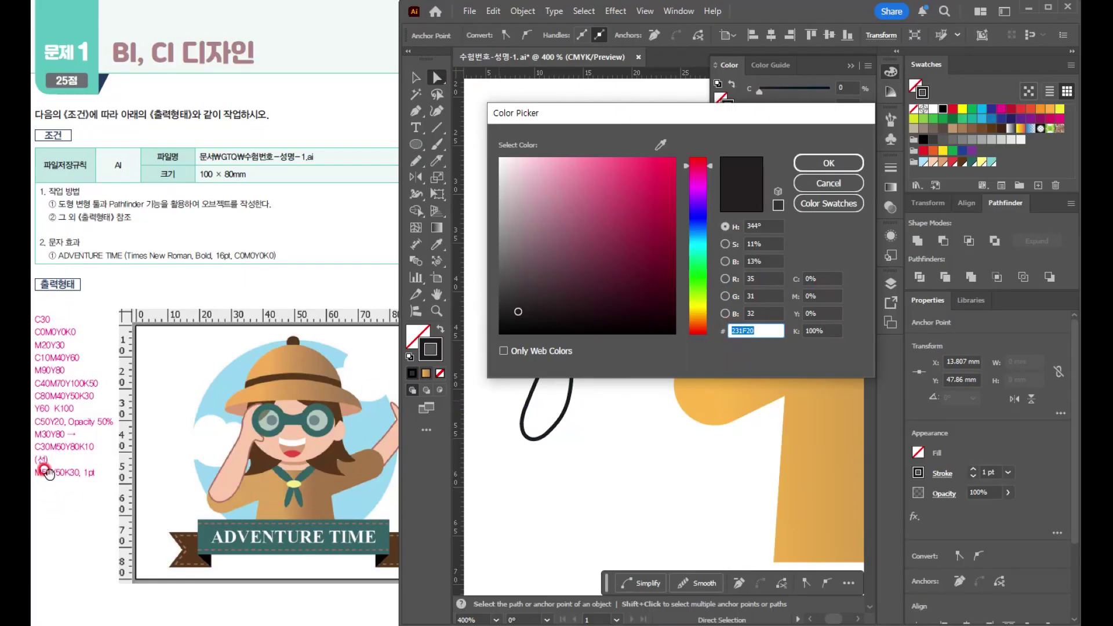
pyautogui.click(823, 296)
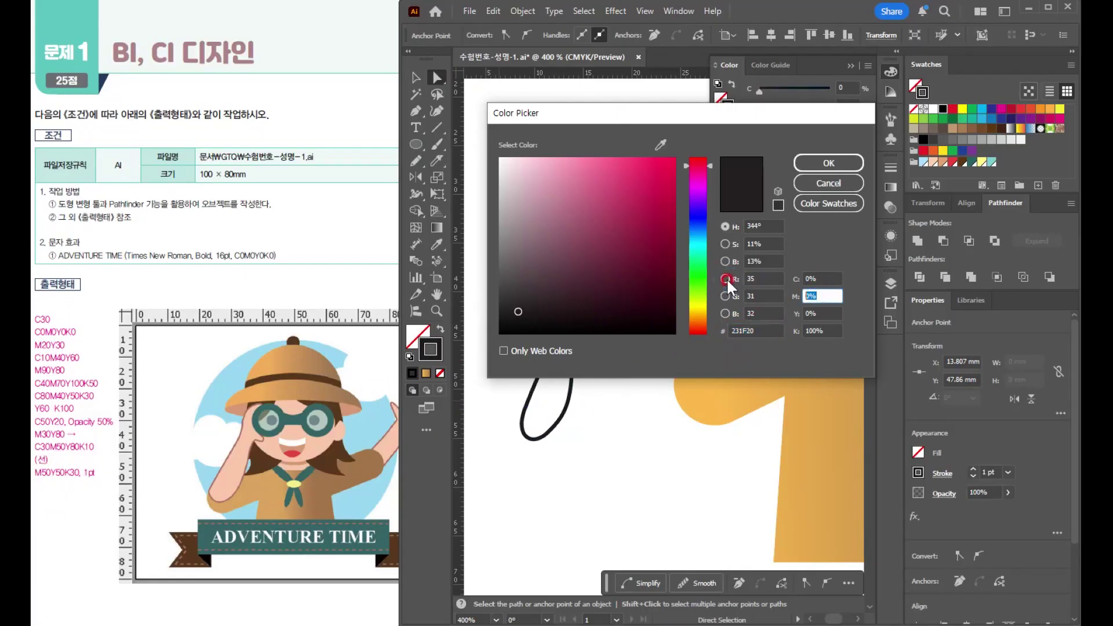
pyautogui.write('50')
pyautogui.press('Tab')
pyautogui.write('50')
pyautogui.press('Tab')
pyautogui.write('30')
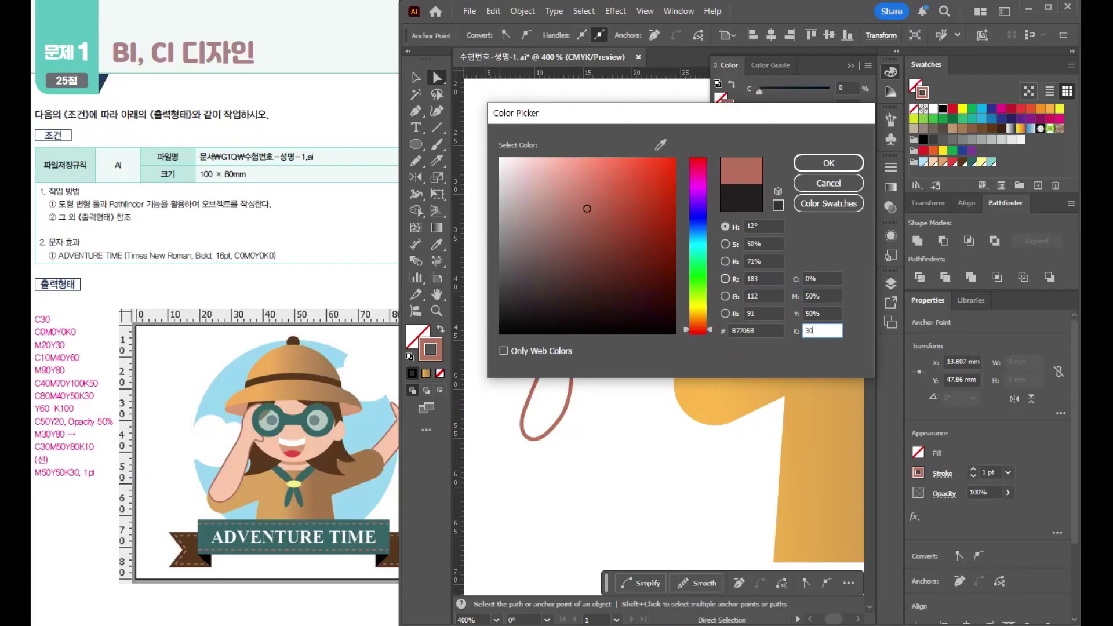
pyautogui.press('Return')
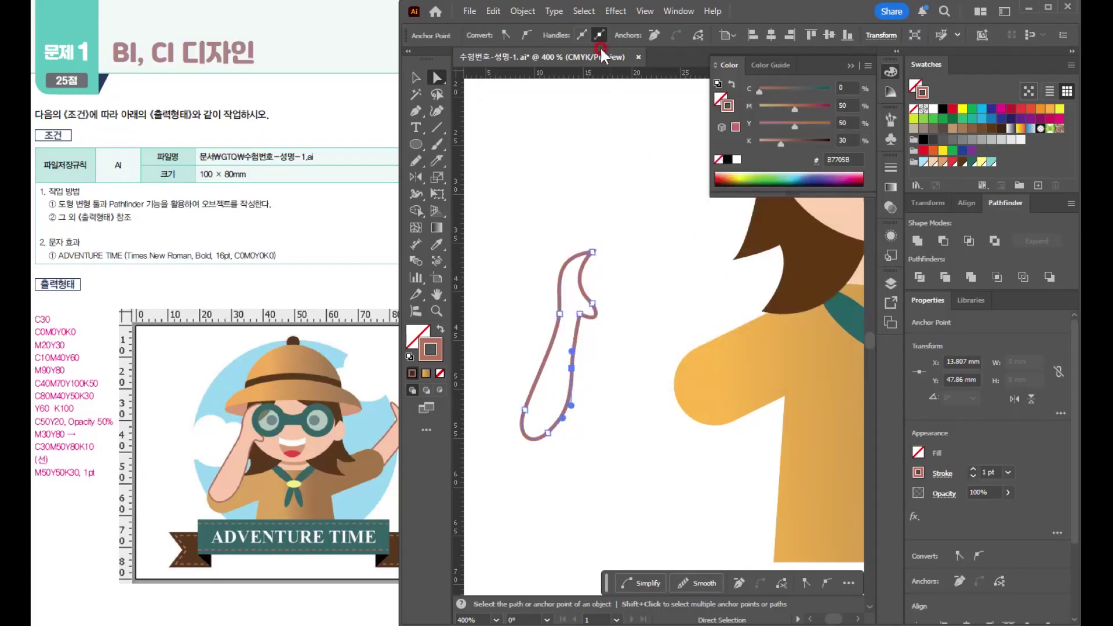
pyautogui.click(977, 387)
pyautogui.doubleClick(417, 339)
pyautogui.click(46, 447)
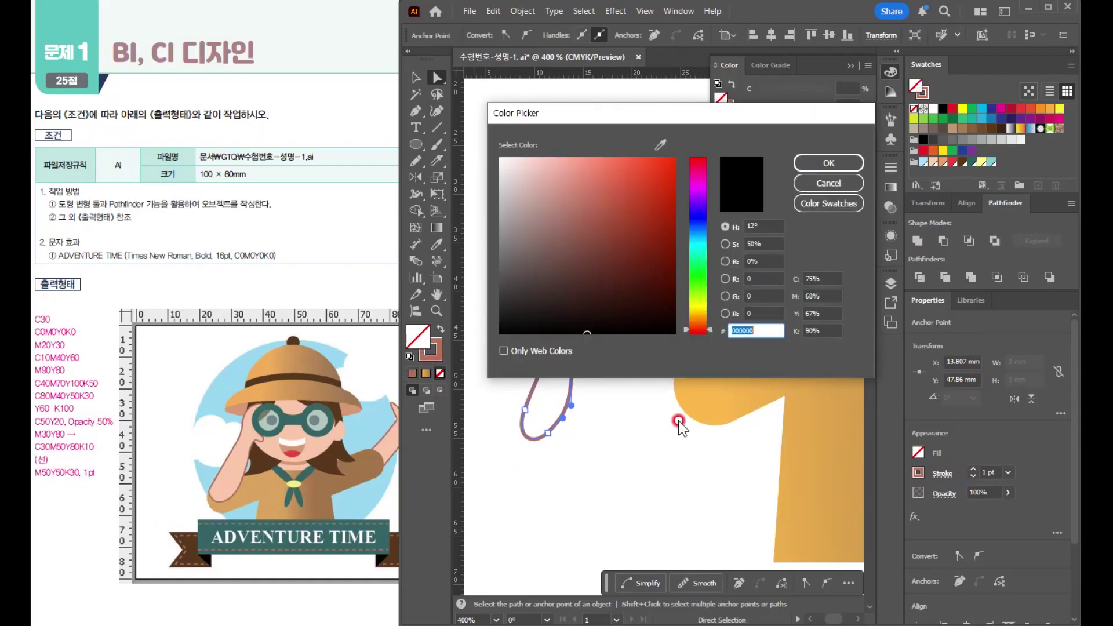
pyautogui.click(191, 436)
pyautogui.click(861, 184)
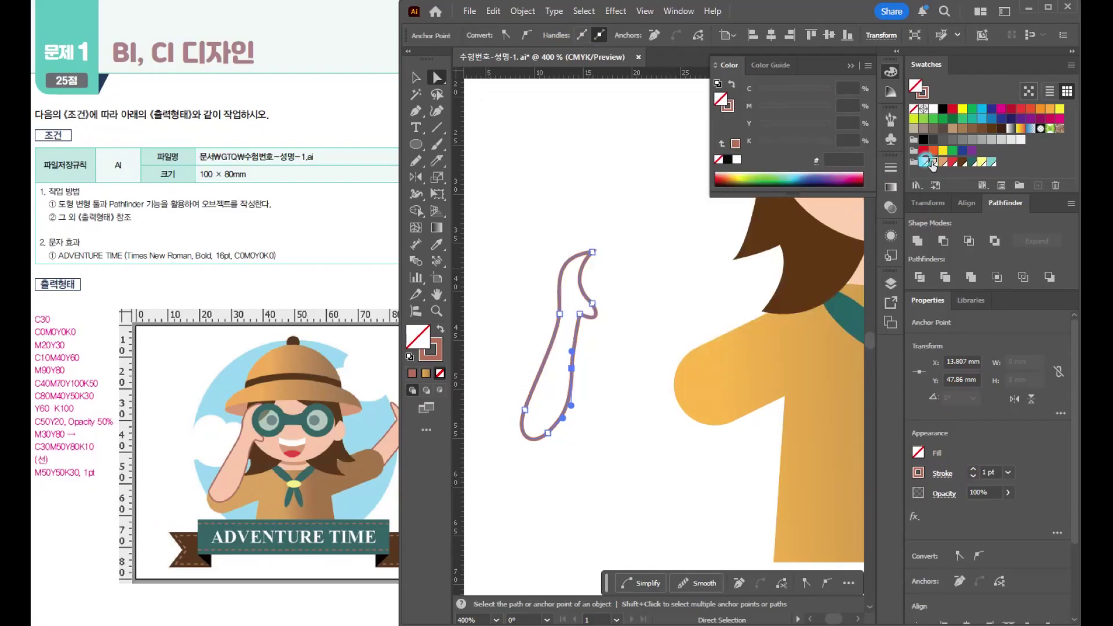
# Fill the forearm shape with the M20 Y30 skin swatch and deselect it.
pyautogui.click(932, 162)
pyautogui.click(563, 238)
pyautogui.click(415, 77)
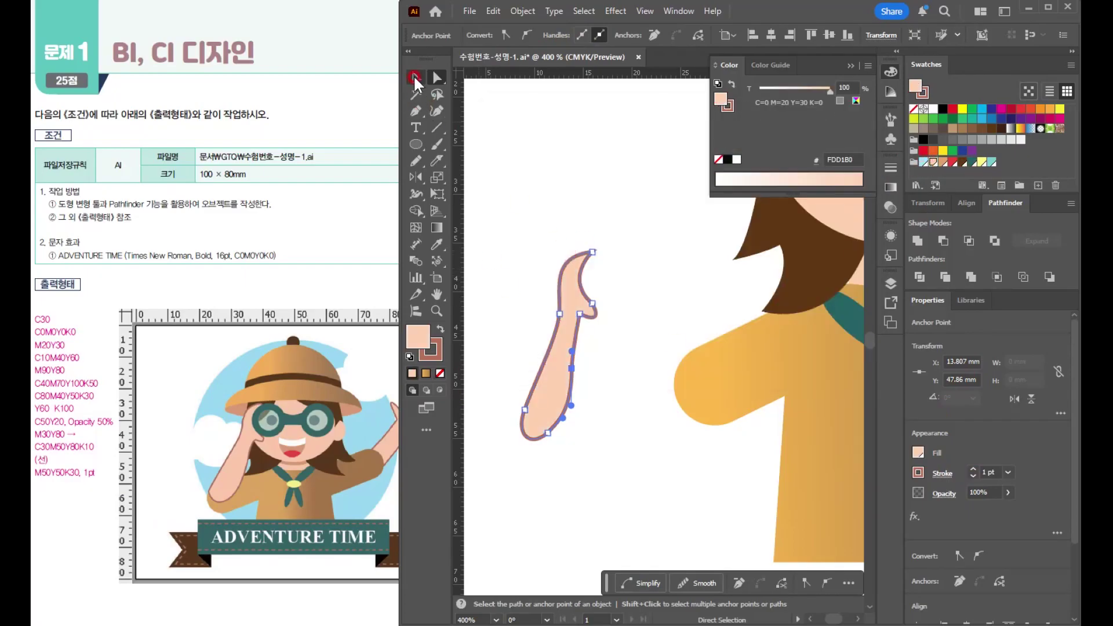
pyautogui.click(604, 254)
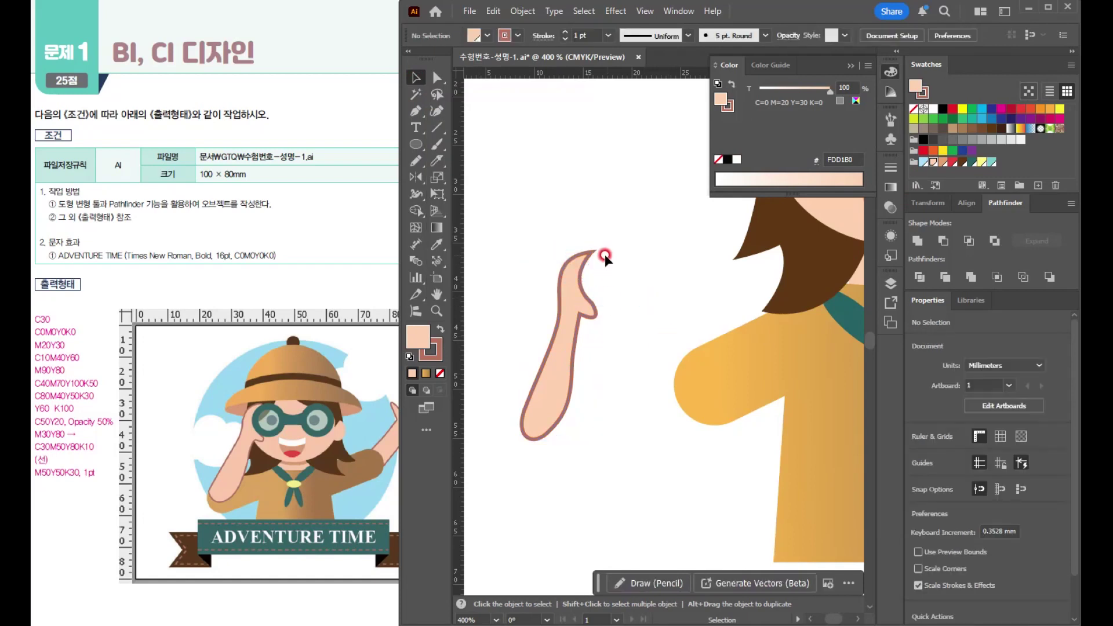
# Give the forearm's stroke a round corner join.
pyautogui.click(583, 259)
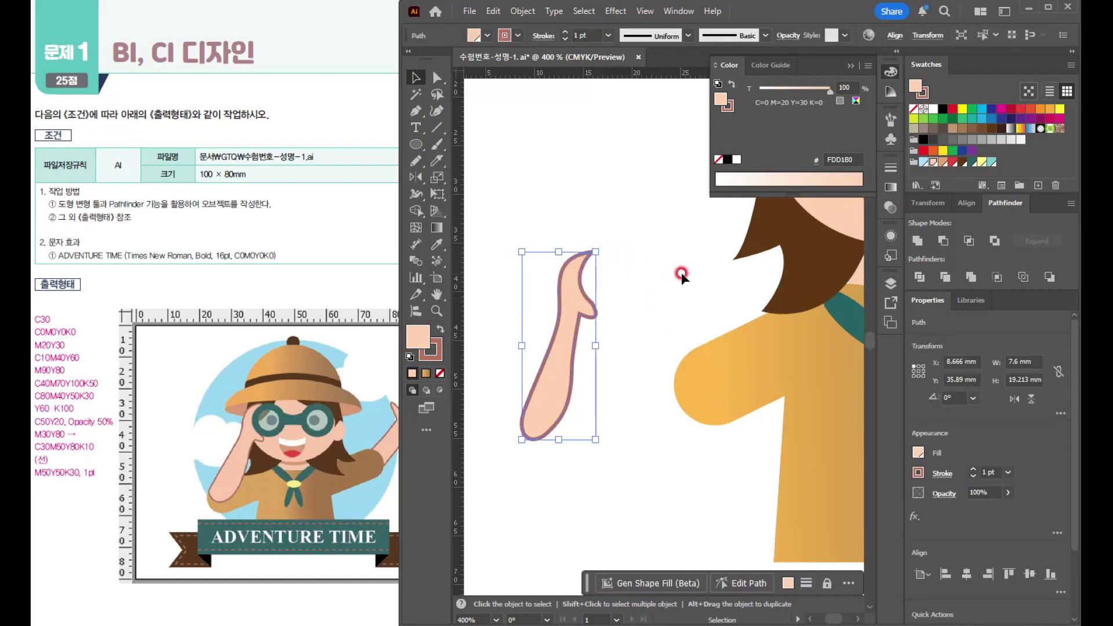
pyautogui.click(537, 36)
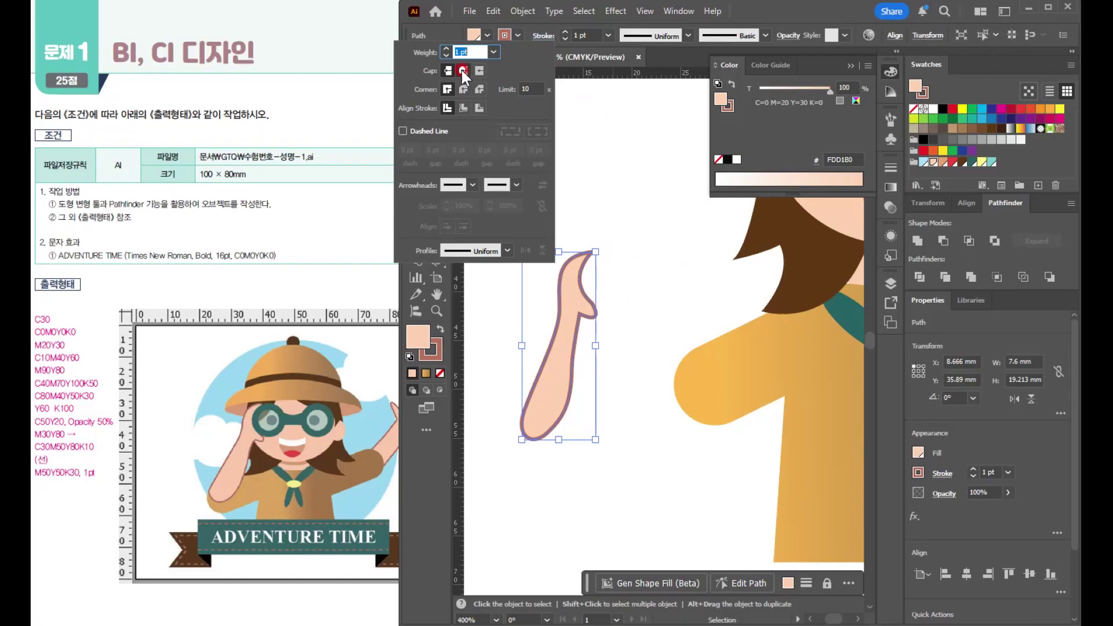
pyautogui.click(462, 90)
pyautogui.click(604, 265)
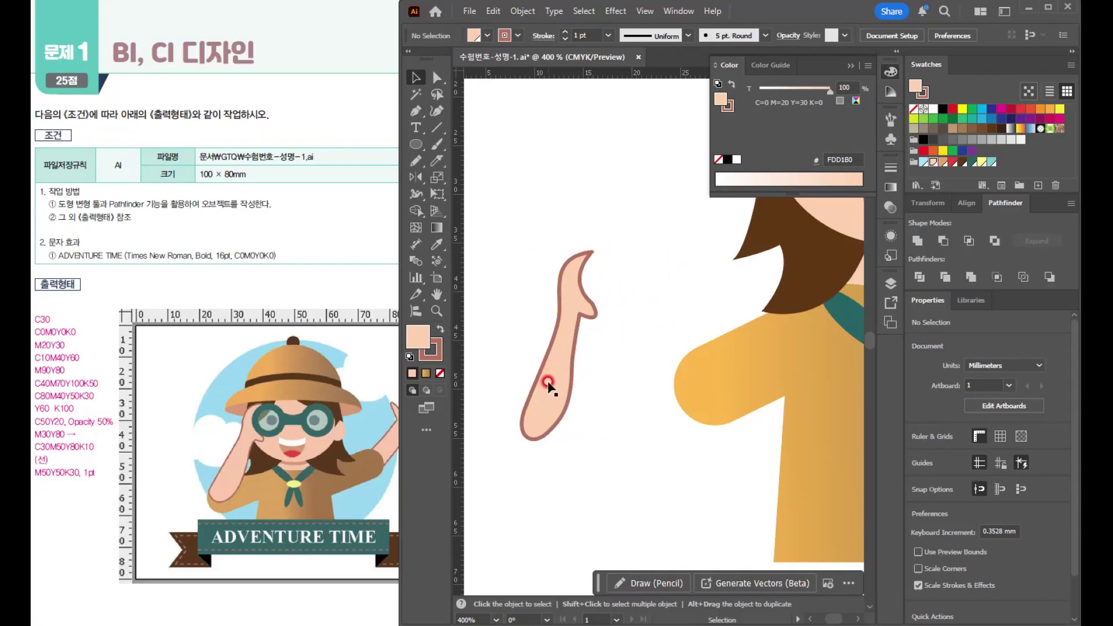
# Move the forearm onto the left sleeve and enlarge it to about 13 mm by 34 mm so the hand reaches the binoculars.
pyautogui.moveTo(553, 392); pyautogui.dragTo(647, 455)
pyautogui.hotkey('ctrl', '-')
pyautogui.hotkey('ctrl', '-')
pyautogui.moveTo(688, 352); pyautogui.dragTo(718, 281)
pyautogui.scroll(4, 717, 285)
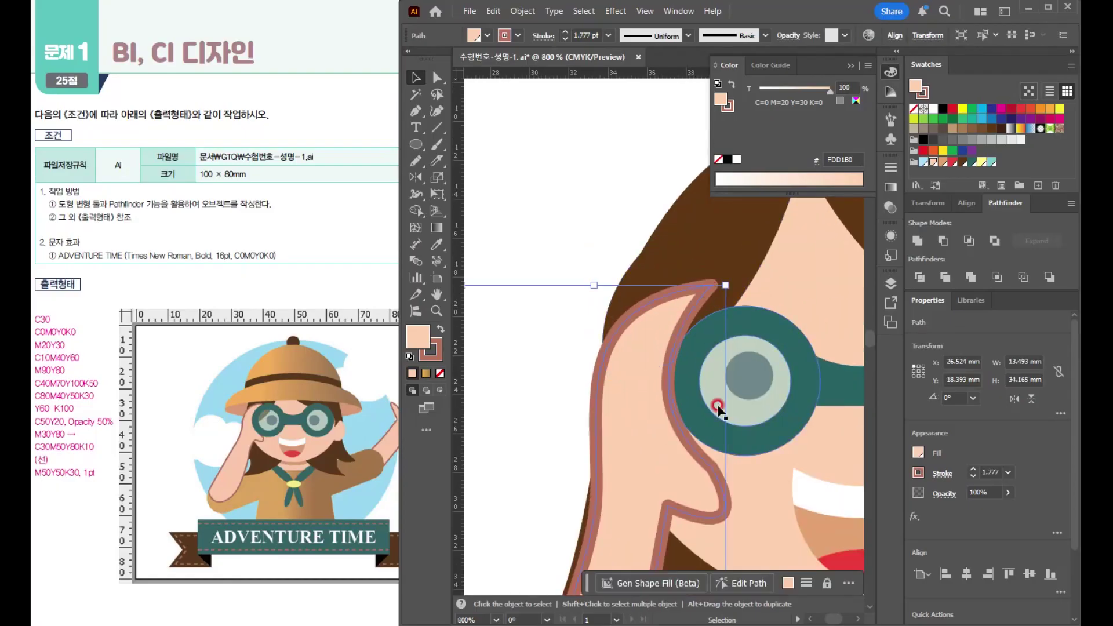
pyautogui.scroll(-5, 702, 391)
pyautogui.hotkey('ctrl', 'shift', 'a')
# Draw the waving forearm with five spread fingers as a closed Pen shape beside the right sleeve, about 21 mm by 24 mm.
pyautogui.moveTo(702, 391); pyautogui.dragTo(599, 355)
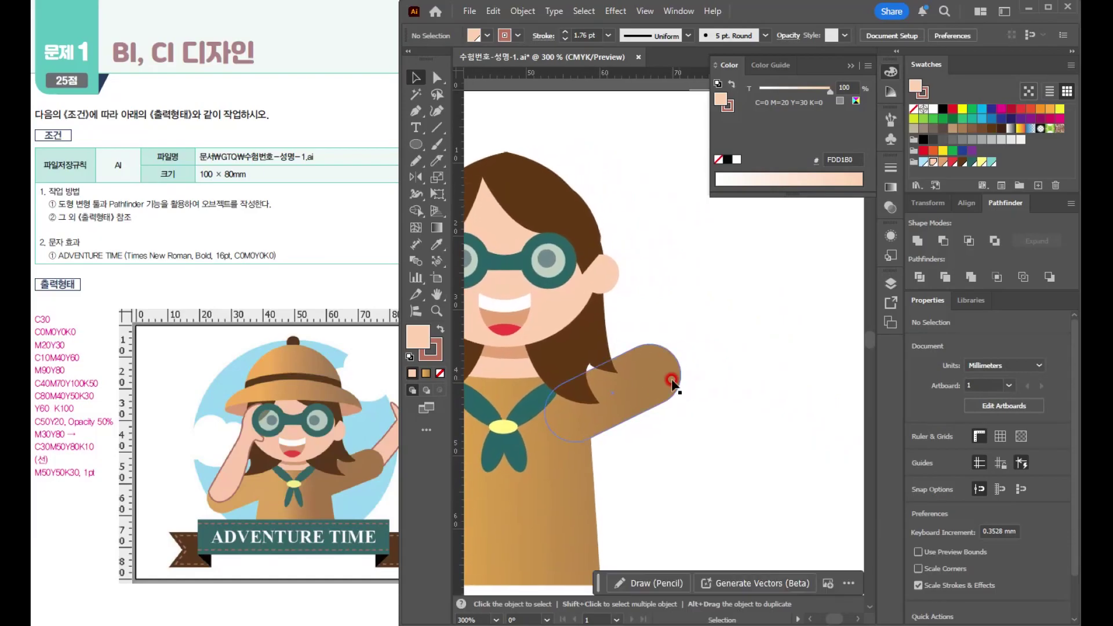
pyautogui.click(417, 112)
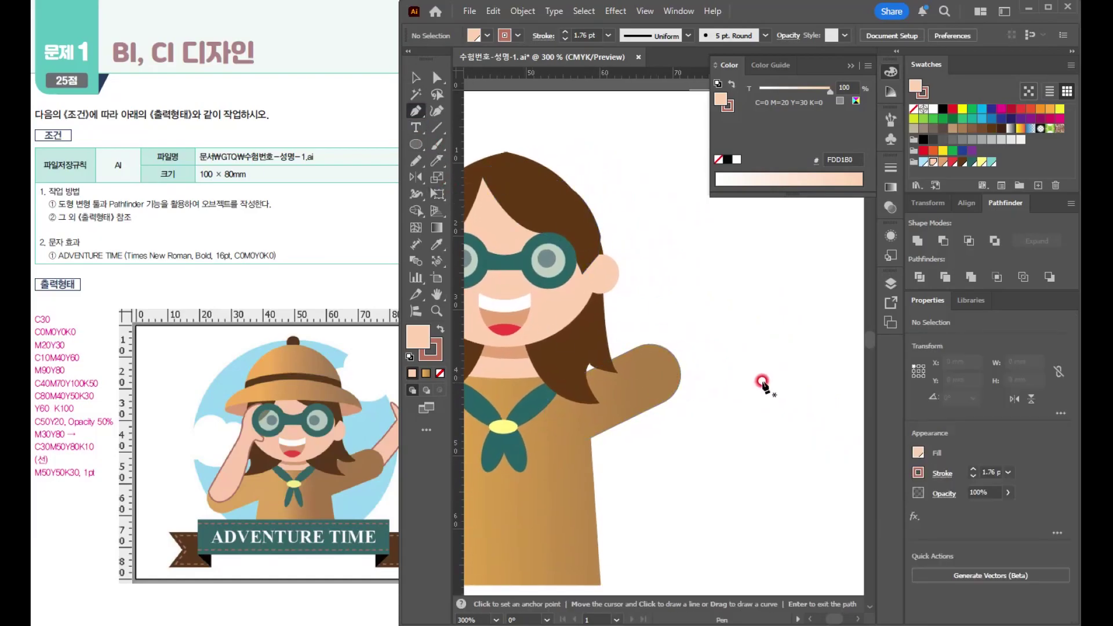
pyautogui.click(703, 397)
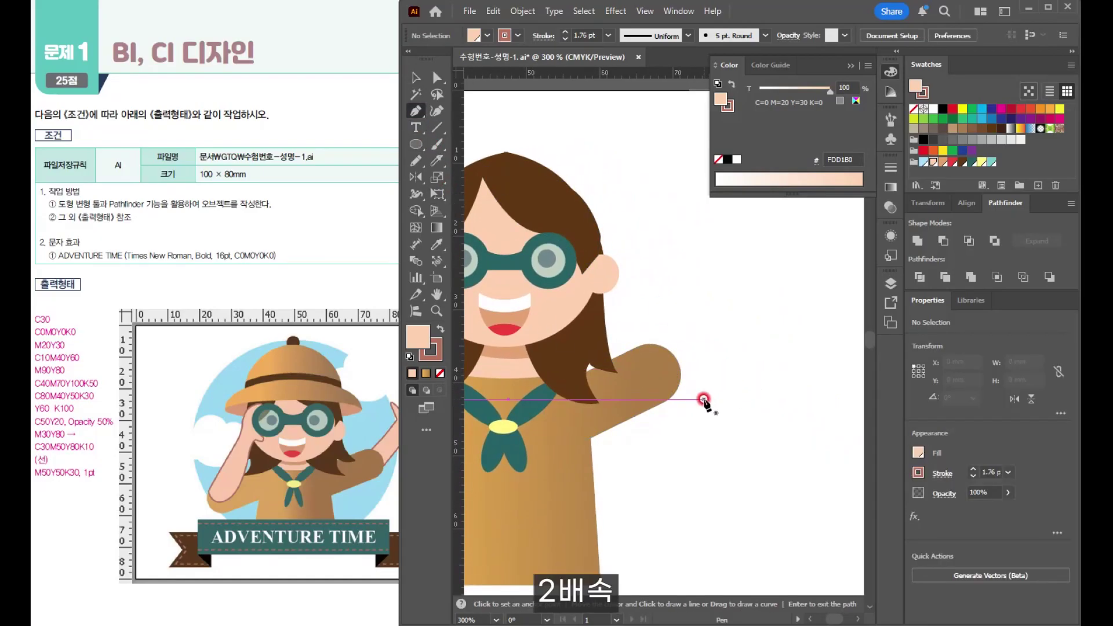
pyautogui.click(778, 306)
pyautogui.moveTo(777, 271); pyautogui.dragTo(846, 257)
pyautogui.click(789, 288)
pyautogui.click(806, 288)
pyautogui.click(817, 298)
pyautogui.moveTo(819, 313); pyautogui.dragTo(783, 298)
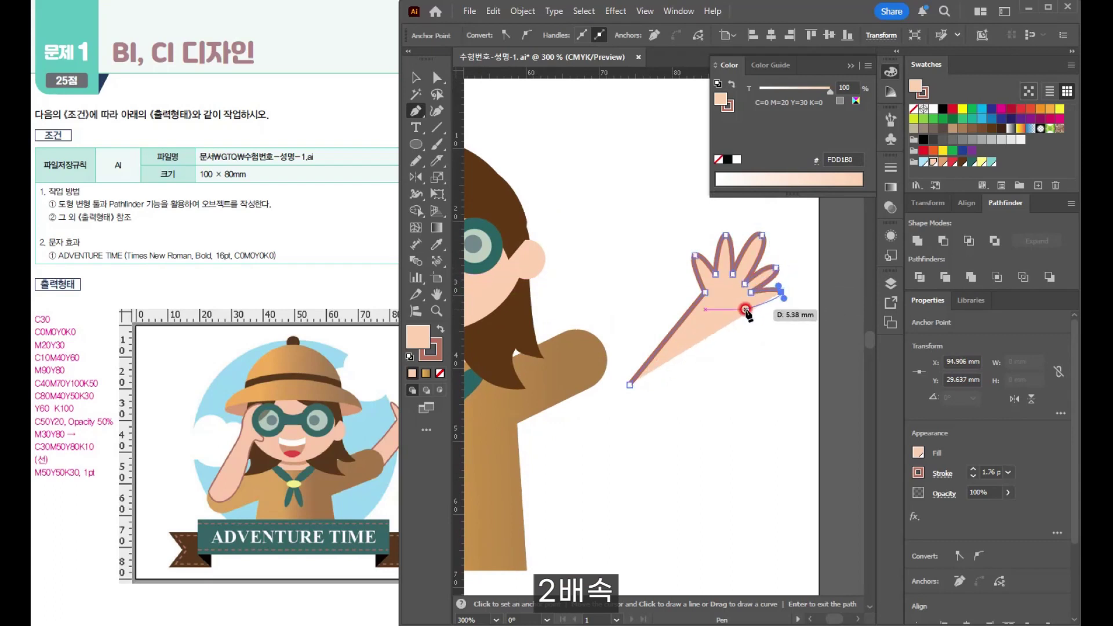
pyautogui.click(737, 313)
pyautogui.click(660, 409)
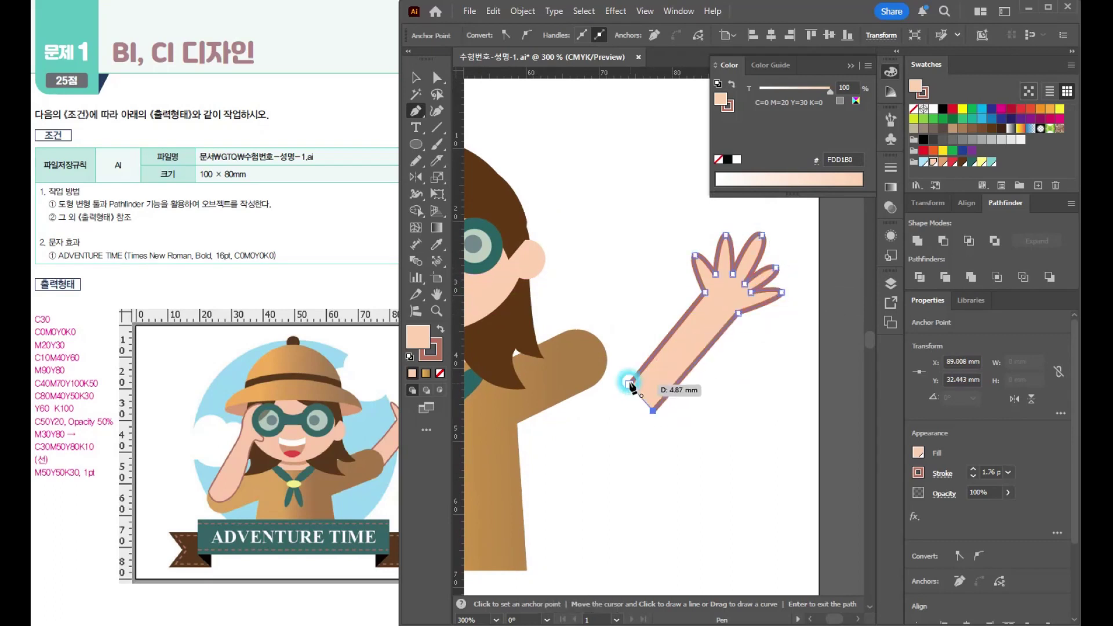
pyautogui.click(630, 384)
# Move the waving forearm to the end of the right sleeve and arrange it behind the sleeve.
pyautogui.press('v')
pyautogui.scroll(-3, 714, 360)
pyautogui.scroll(3, 717, 357)
pyautogui.moveTo(718, 357); pyautogui.dragTo(621, 345)
pyautogui.scroll(-1, 712, 302)
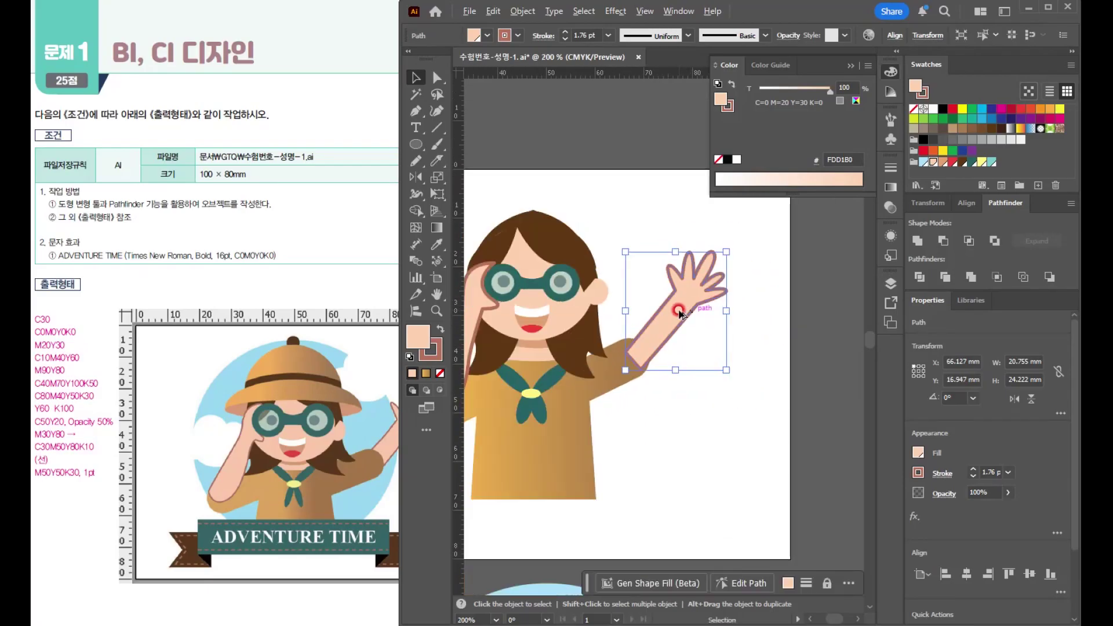
pyautogui.scroll(-1, 679, 313)
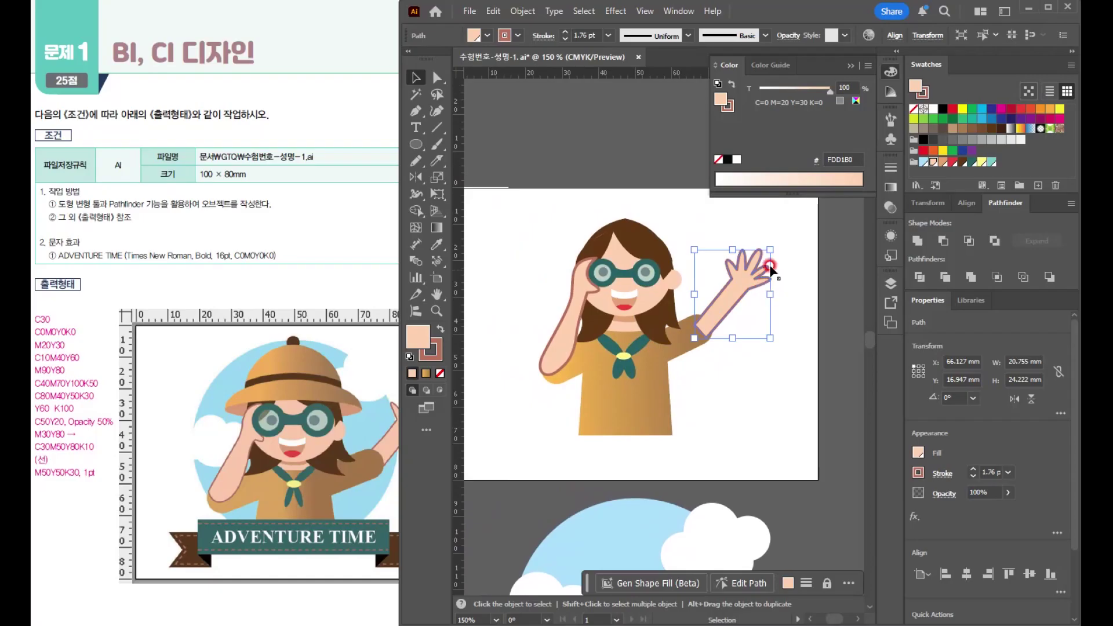
pyautogui.click(726, 328)
pyautogui.click(743, 413)
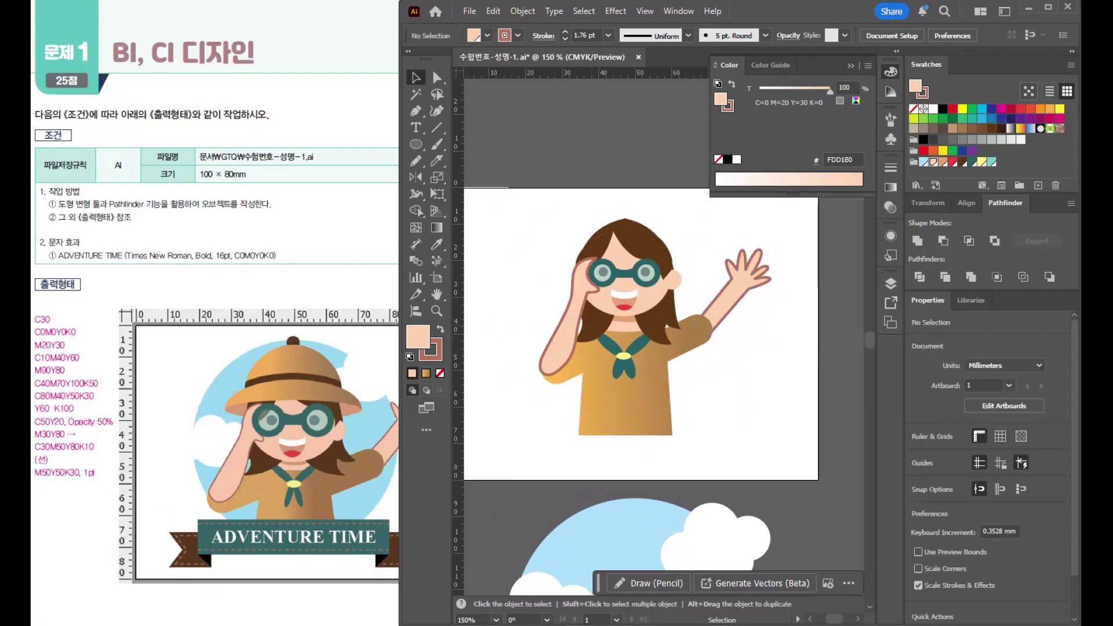
# Save the Illustrator file.
pyautogui.hotkey('ctrl', 's')
pyautogui.click(529, 240)
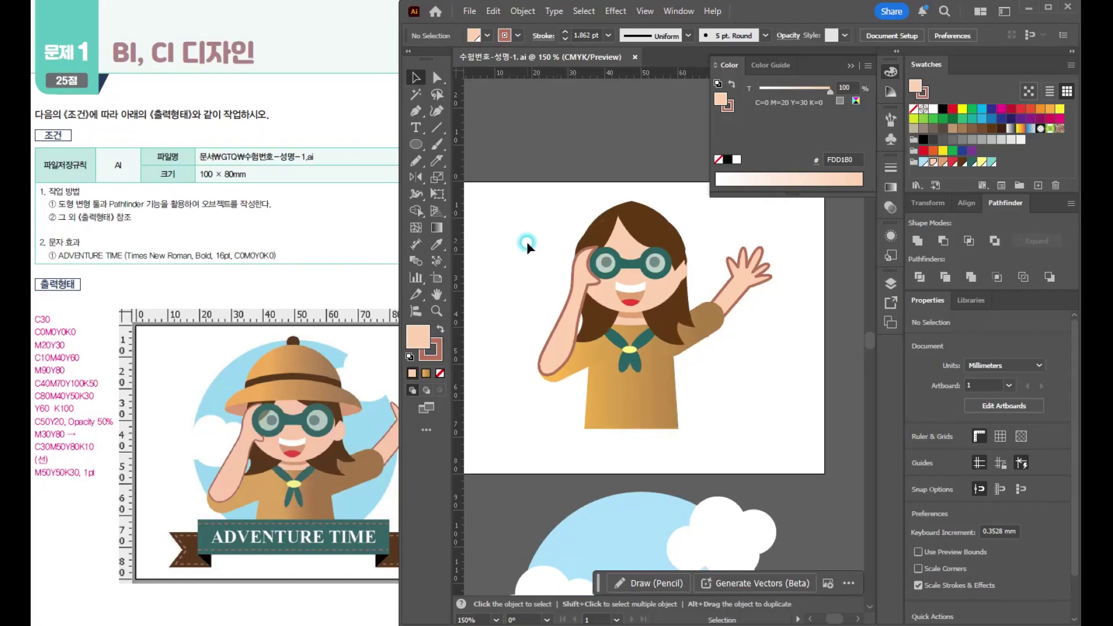
pyautogui.press('space')
pyautogui.keyDown('ctrl'); pyautogui.click(648, 224); pyautogui.keyUp('ctrl')
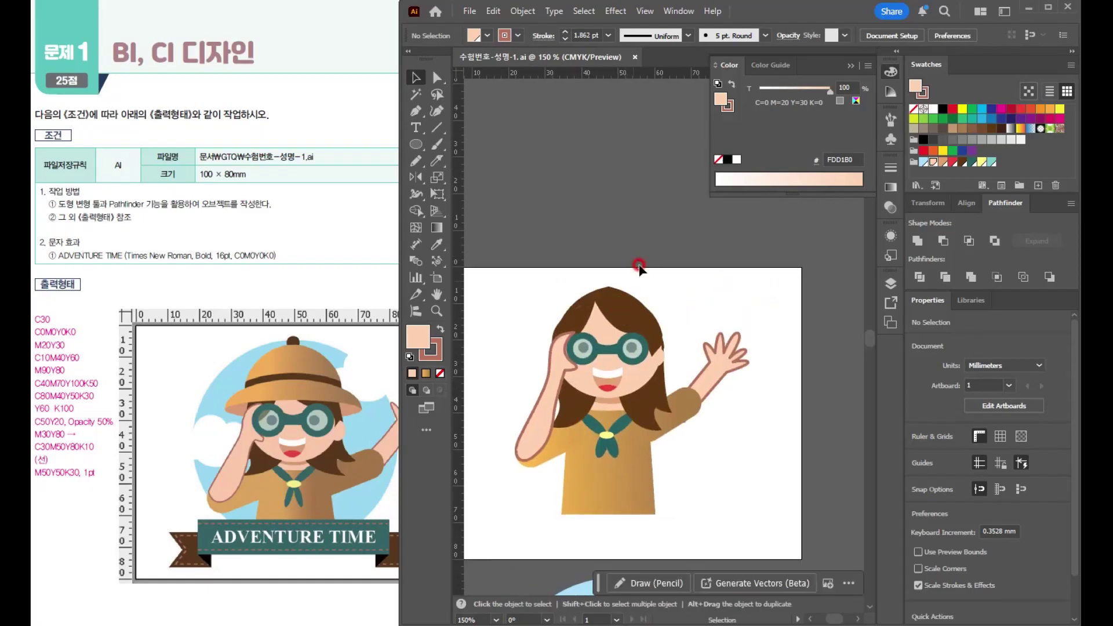
# Draw an ellipse about 29 mm by 26 mm above the head for the hat crown, with white fill and a 1 pt black stroke.
pyautogui.click(305, 346)
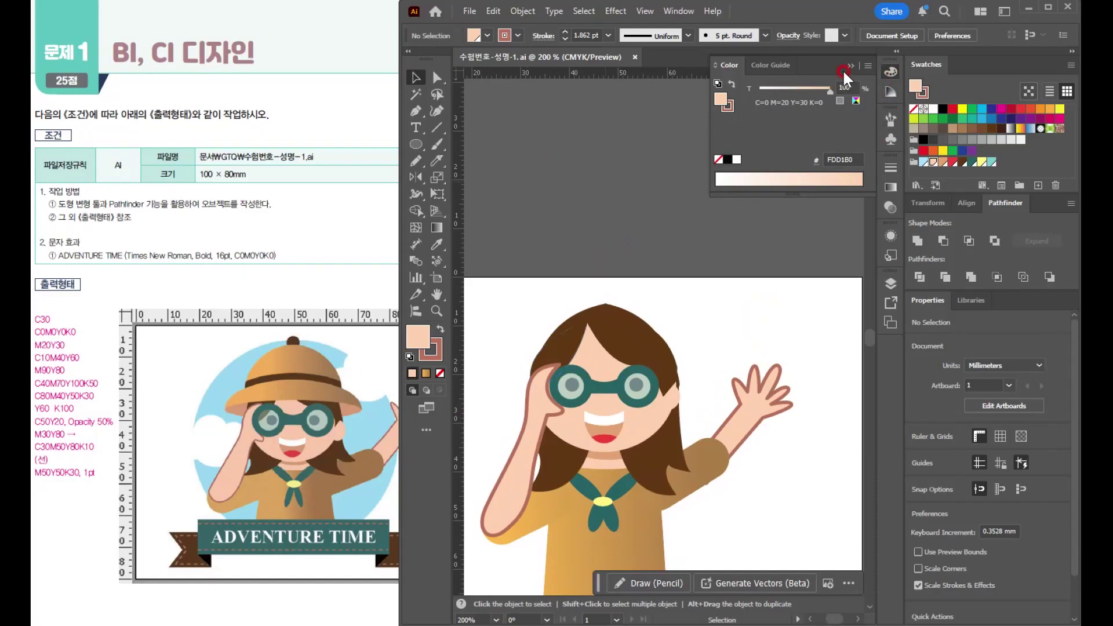
pyautogui.click(732, 132)
pyautogui.click(417, 144)
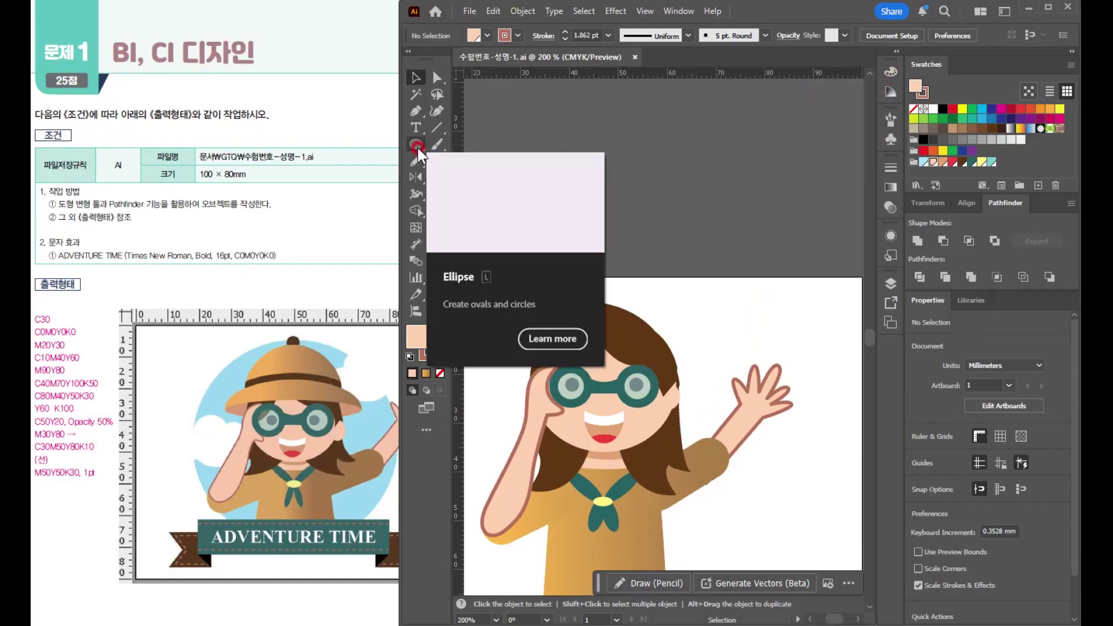
pyautogui.moveTo(545, 152); pyautogui.dragTo(685, 282)
pyautogui.press('d')
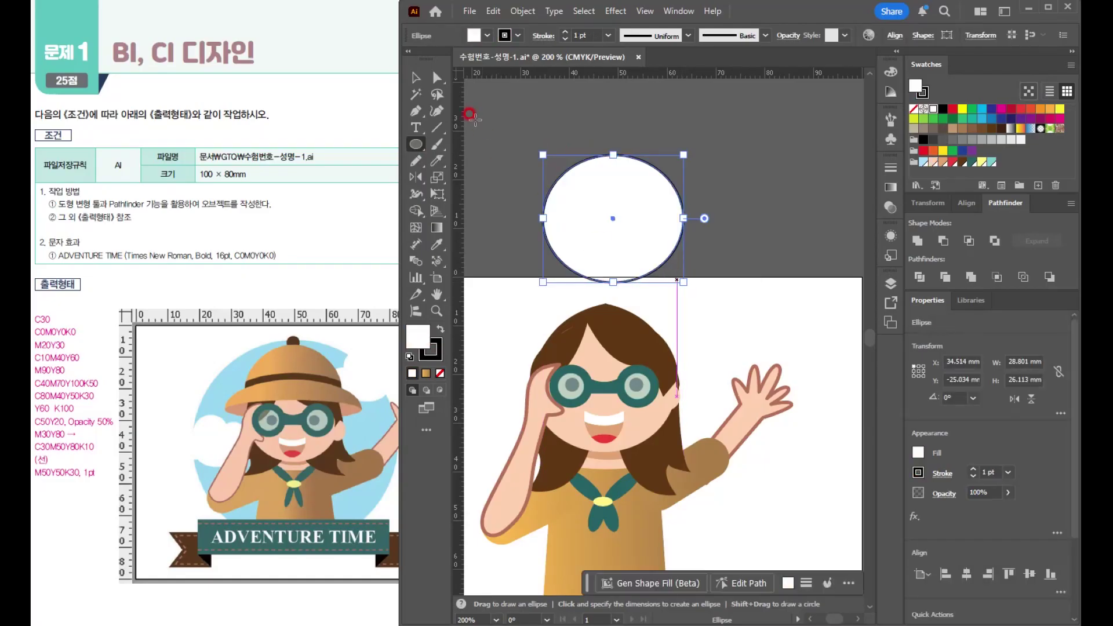
# Duplicate the crown ellipse downward, reshape the copy into a flat brim about 48 mm wide, and select both ellipses.
pyautogui.click(415, 76)
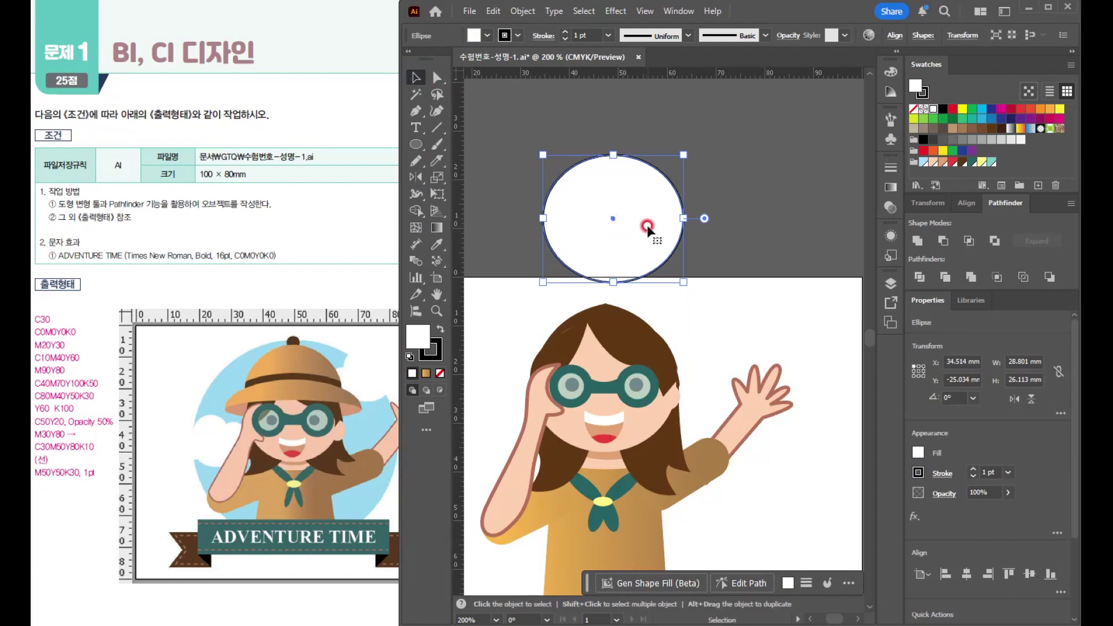
pyautogui.moveTo(644, 205)
pyautogui.mouseDown()
pyautogui.moveTo(647, 270)
pyautogui.moveTo(731, 282)
pyautogui.mouseUp()
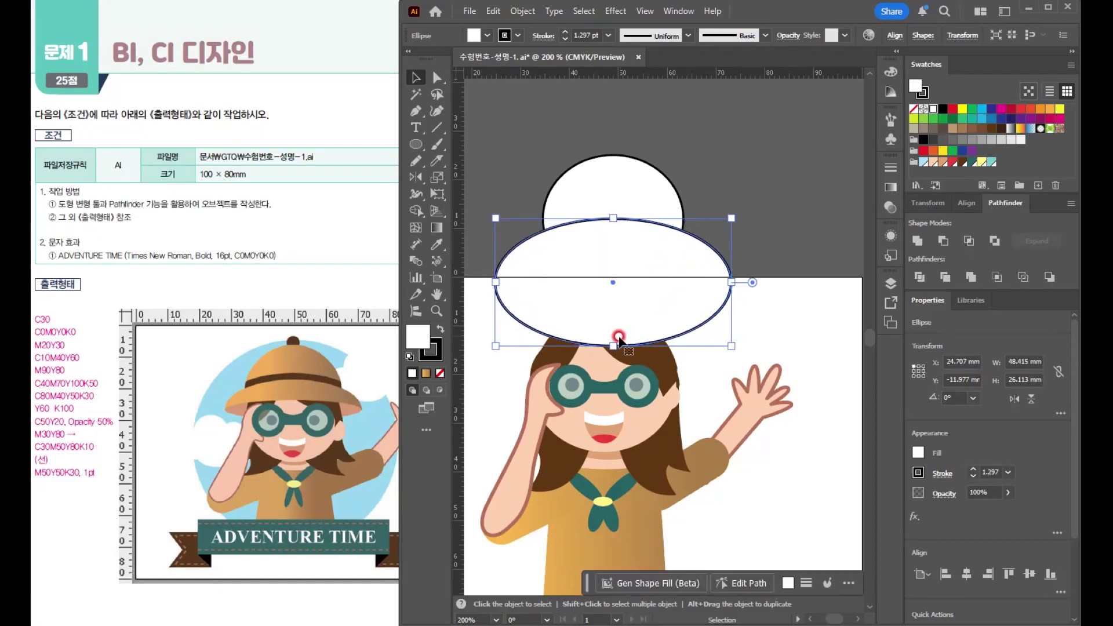
pyautogui.moveTo(612, 345)
pyautogui.mouseDown()
pyautogui.moveTo(612, 303)
pyautogui.moveTo(636, 289)
pyautogui.mouseUp()
pyautogui.click(561, 132)
pyautogui.moveTo(561, 133); pyautogui.dragTo(707, 243)
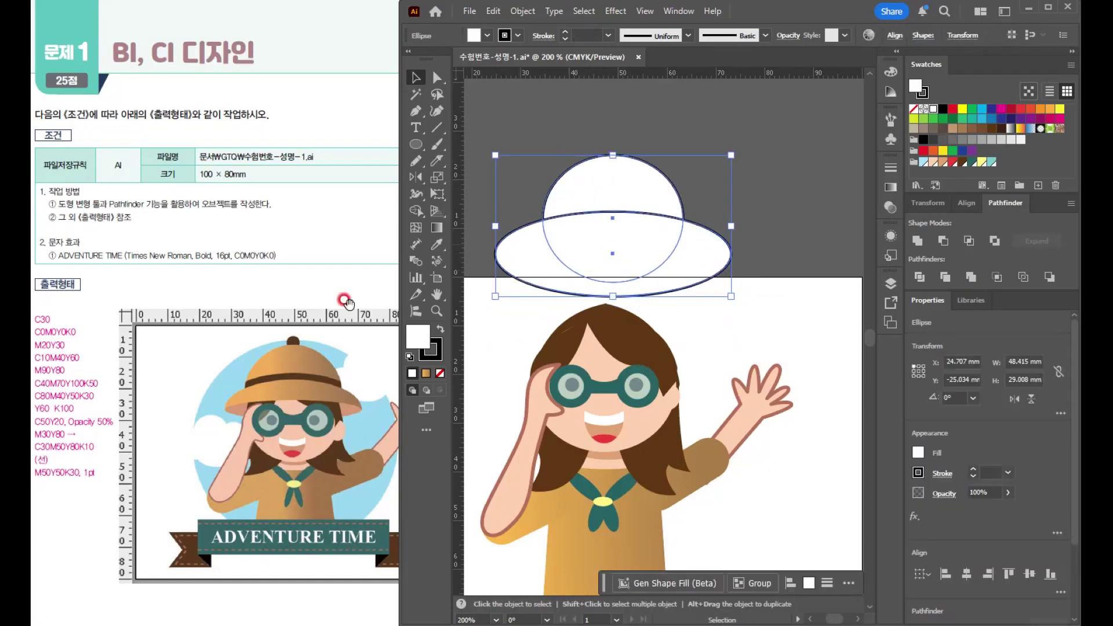
# Flatten the brim ellipse from its upper edge to about 16 mm high.
pyautogui.click(714, 147)
pyautogui.click(643, 288)
pyautogui.moveTo(613, 211); pyautogui.dragTo(613, 218)
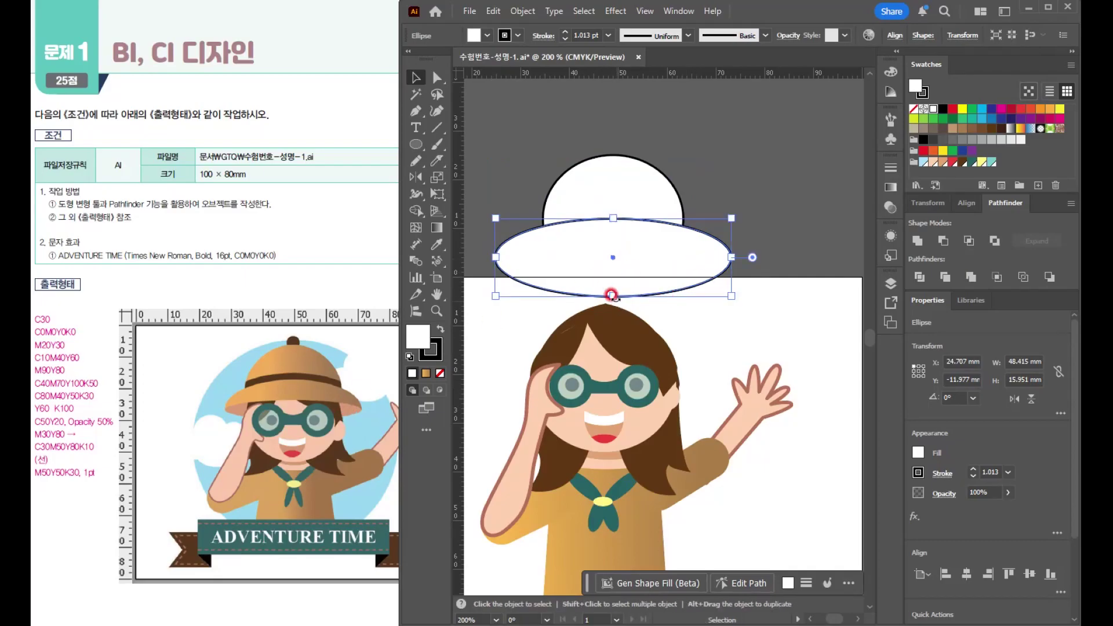
# Add a thin ellipse about 6 mm high across the middle of the brim and move the hat shapes upward.
pyautogui.moveTo(608, 293); pyautogui.dragTo(616, 277)
pyautogui.moveTo(617, 276); pyautogui.dragTo(626, 210)
pyautogui.hotkey('ctrl', 'a')
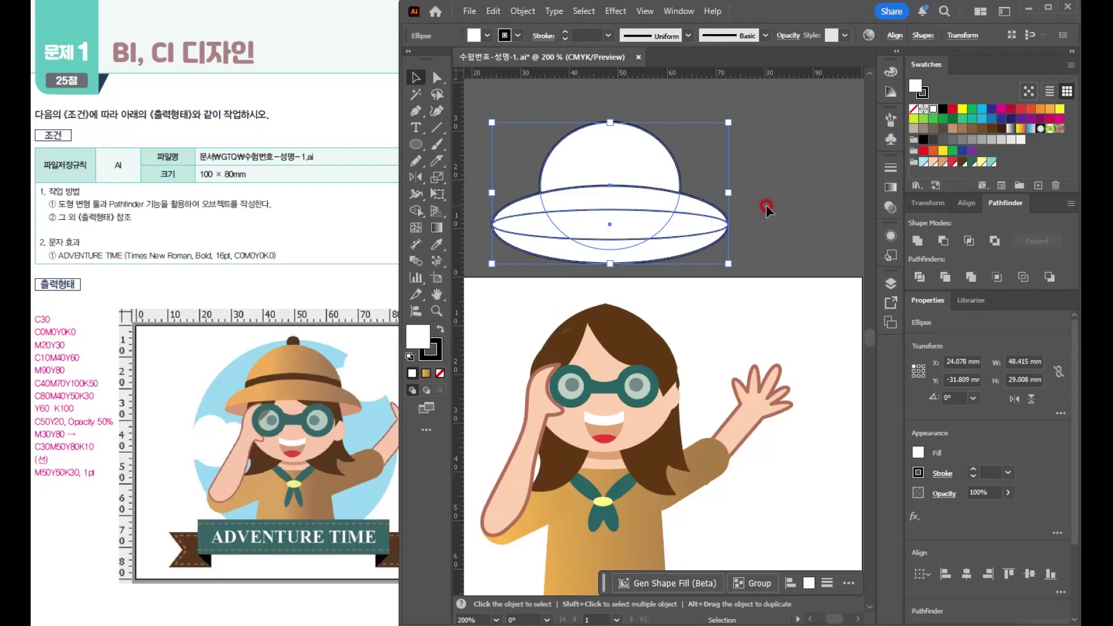
pyautogui.click(783, 239)
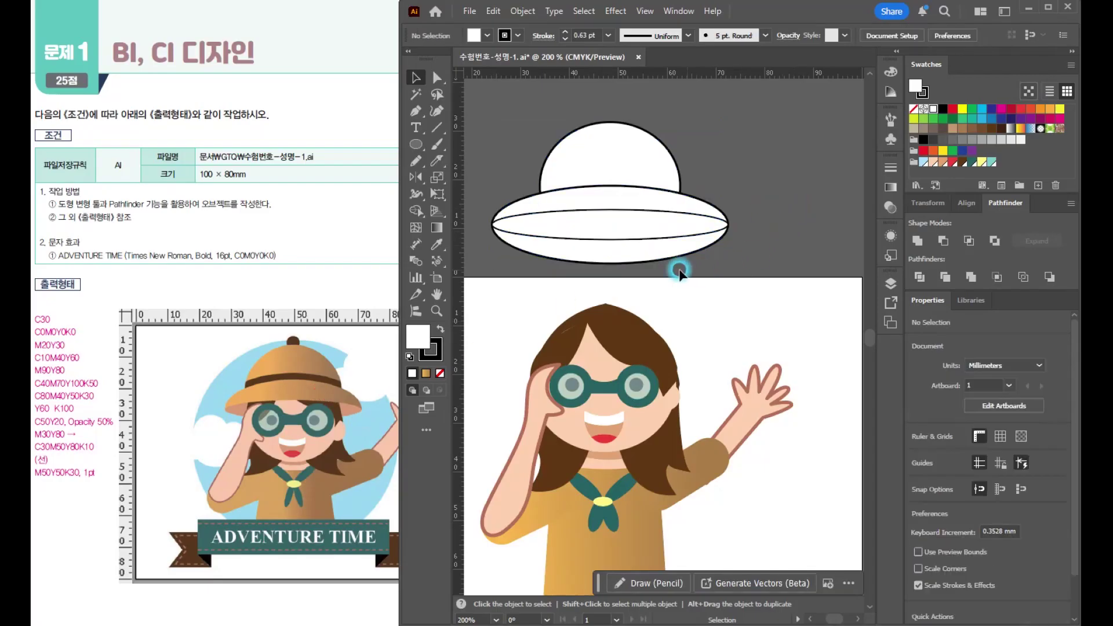
# Flatten the thin ellipse inside the brim to about 5 mm high and select all three hat ellipses.
pyautogui.click(623, 224)
pyautogui.moveTo(606, 207); pyautogui.dragTo(609, 215)
pyautogui.moveTo(533, 118); pyautogui.dragTo(613, 240)
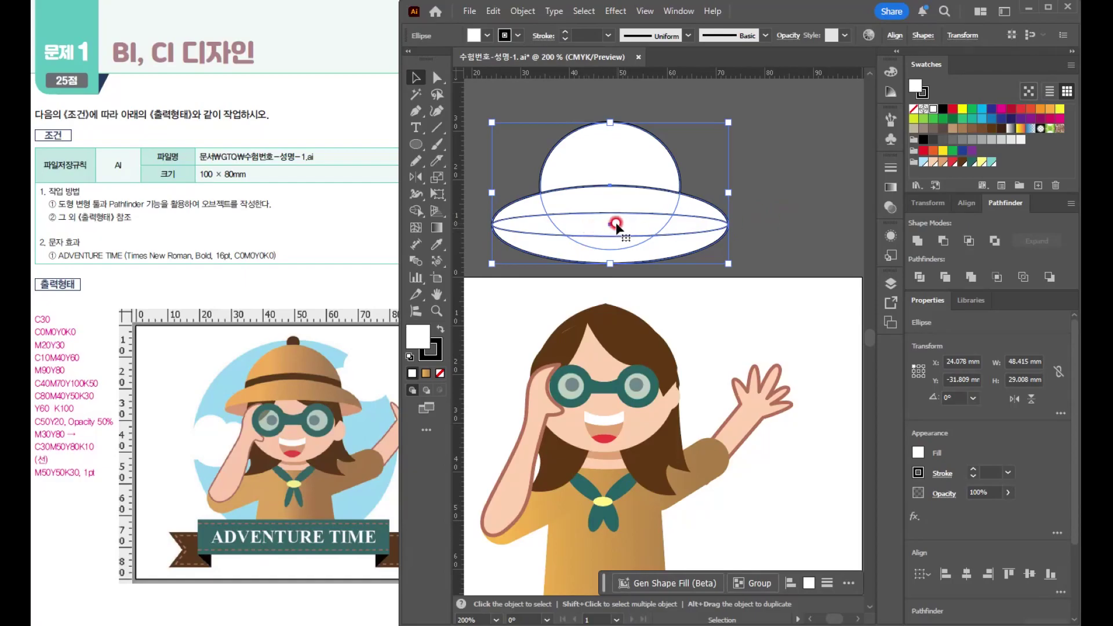
pyautogui.click(547, 107)
pyautogui.click(415, 78)
pyautogui.click(545, 131)
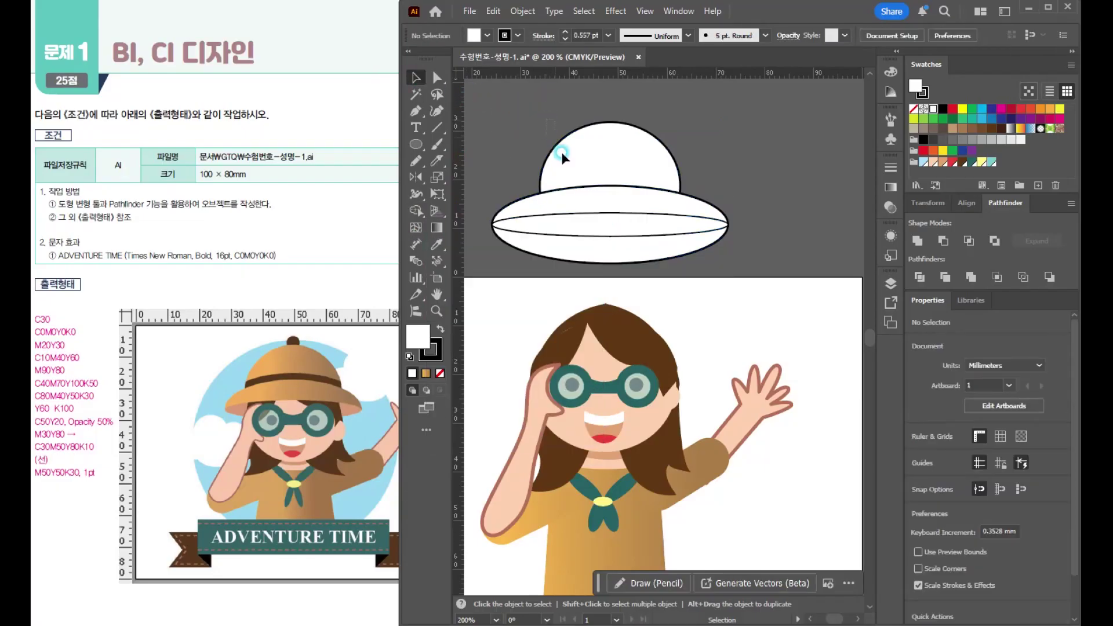
pyautogui.moveTo(561, 151); pyautogui.dragTo(616, 248)
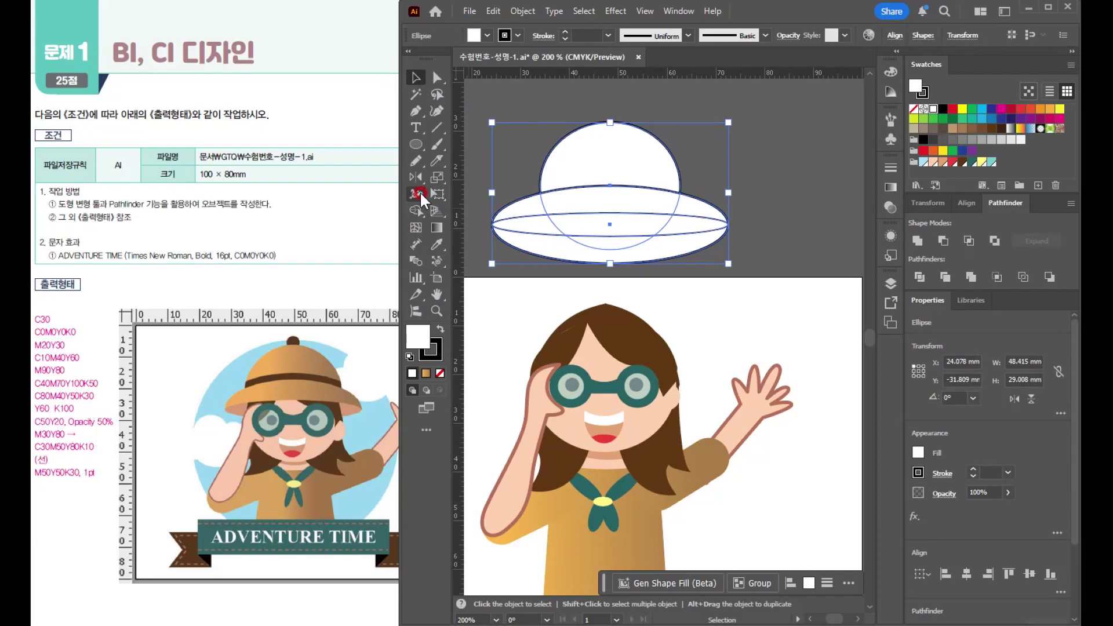
# With Shape Builder, remove the brim area below the thin ellipse and merge the remaining regions into crown, upper brim and brim underside.
pyautogui.click(411, 211)
pyautogui.moveTo(686, 238)
pyautogui.mouseDown()
pyautogui.moveTo(622, 247)
pyautogui.moveTo(650, 253)
pyautogui.mouseUp()
pyautogui.keyDown('alt'); pyautogui.click(617, 249); pyautogui.keyUp('alt')
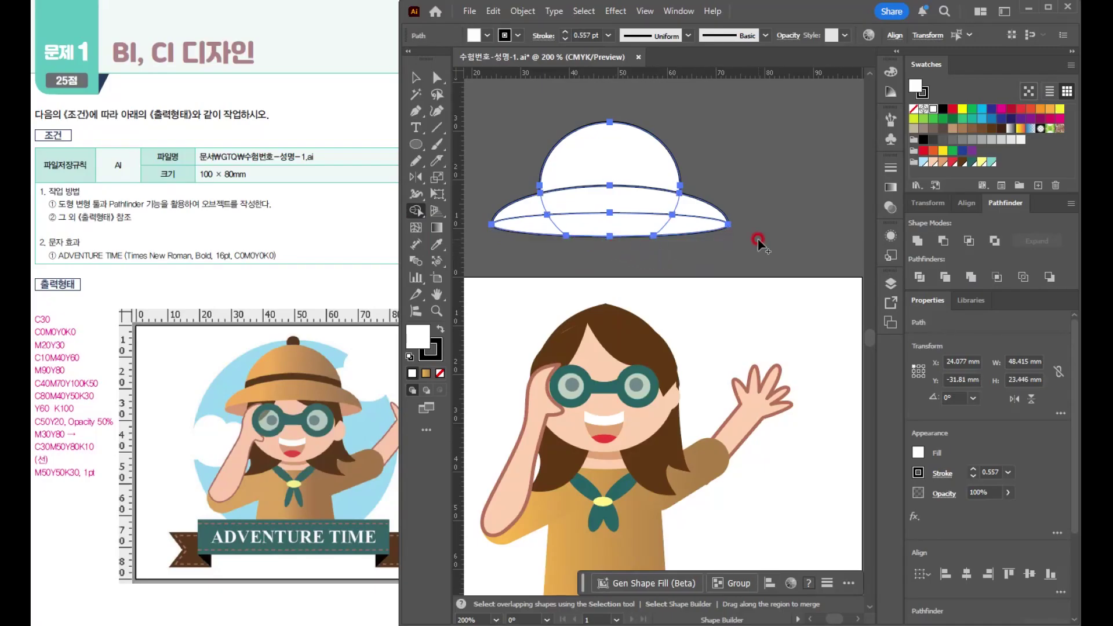
pyautogui.moveTo(596, 238)
pyautogui.mouseDown()
pyautogui.moveTo(537, 227)
pyautogui.moveTo(673, 226)
pyautogui.moveTo(654, 228)
pyautogui.mouseUp()
pyautogui.moveTo(529, 209)
pyautogui.mouseDown()
pyautogui.moveTo(651, 201)
pyautogui.moveTo(688, 214)
pyautogui.mouseUp()
pyautogui.click(415, 78)
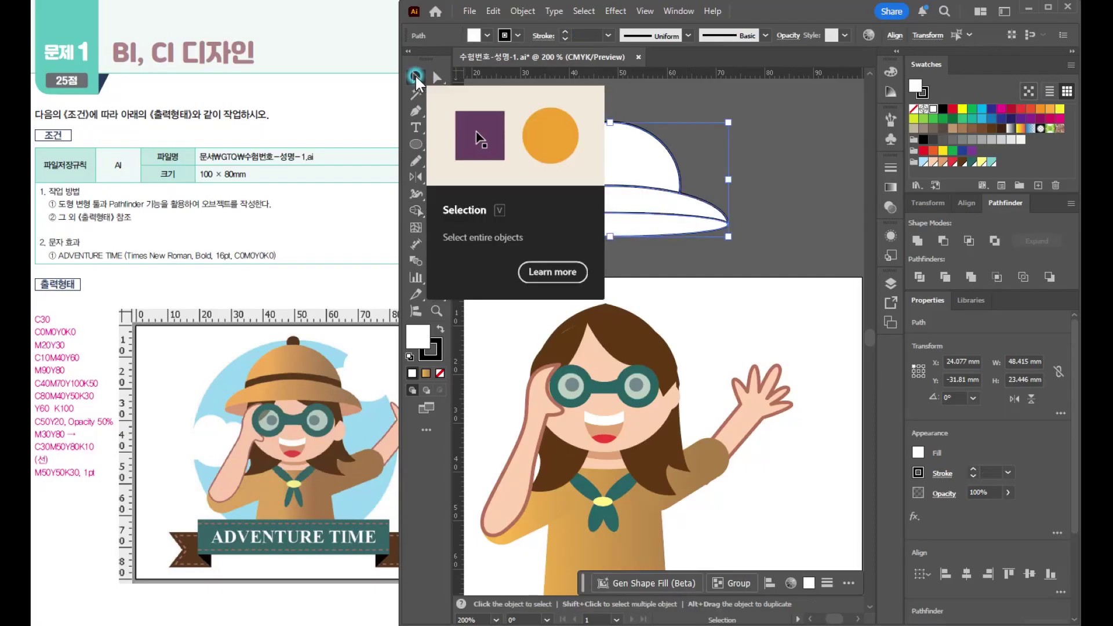
pyautogui.click(702, 235)
pyautogui.click(655, 238)
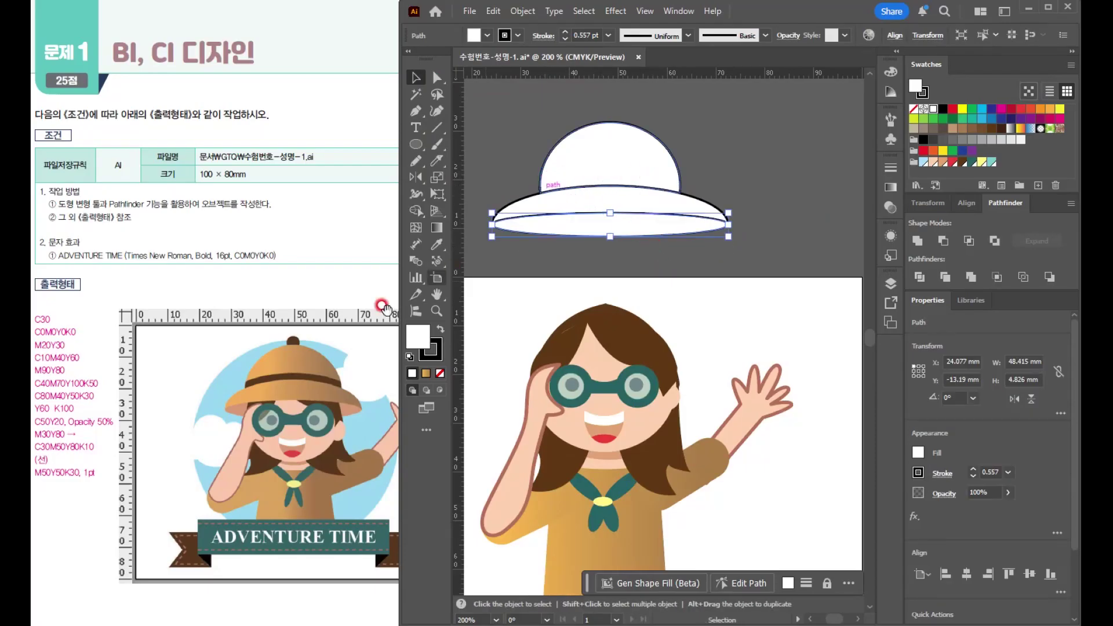
pyautogui.click(722, 164)
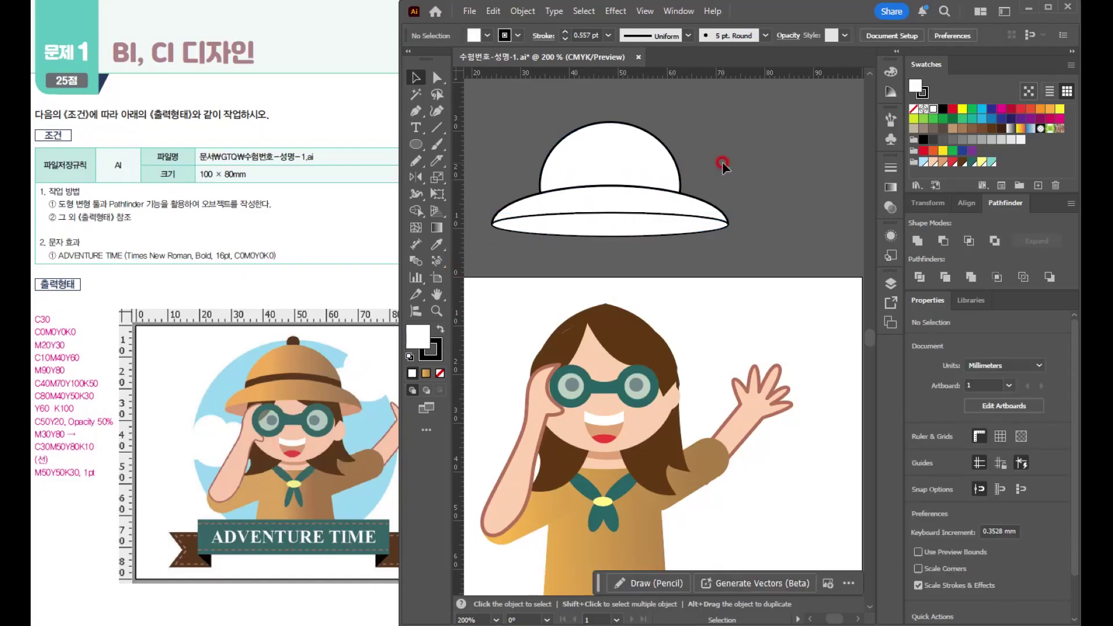
# Duplicate the upper brim piece about 2.5 mm upward and select the copy together with the crown.
pyautogui.click(586, 200)
pyautogui.click(612, 199)
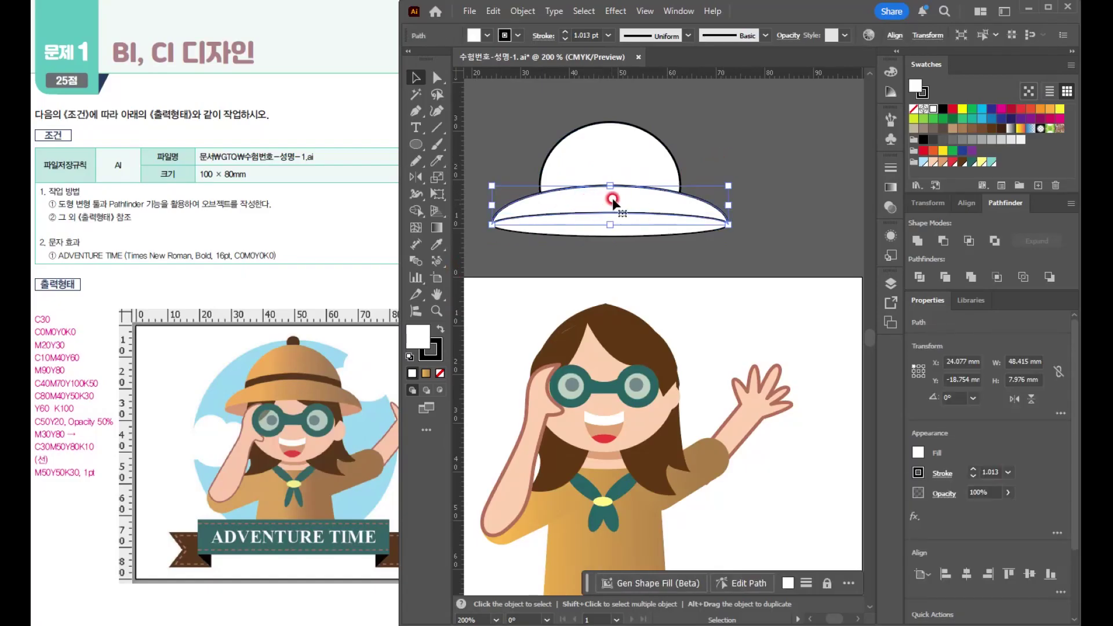
pyautogui.moveTo(626, 200); pyautogui.dragTo(626, 188)
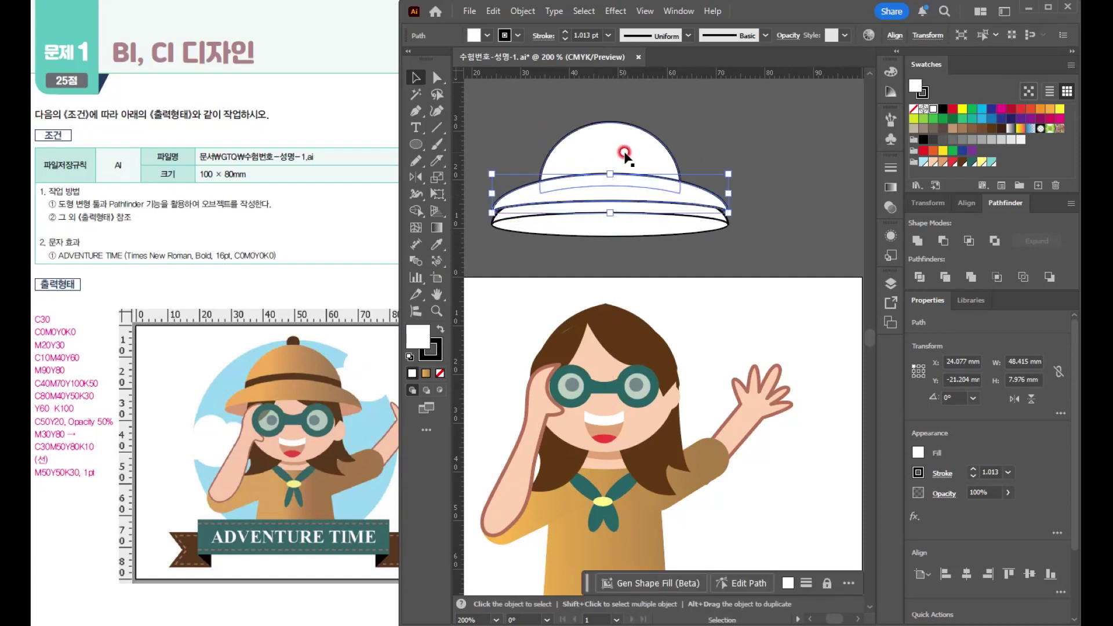
pyautogui.keyDown('shift'); pyautogui.click(611, 141); pyautogui.keyUp('shift')
pyautogui.click(605, 186)
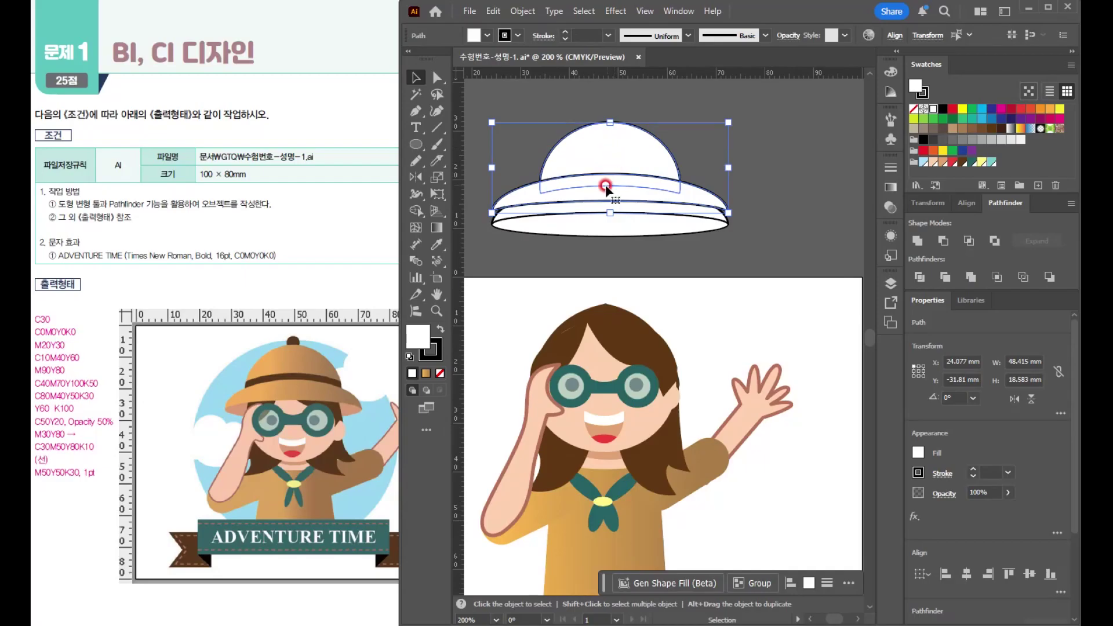
pyautogui.click(583, 182)
# Use Shape Builder to remove the parts of the brim copy outside the crown, leaving a curved hat band.
pyautogui.click(417, 209)
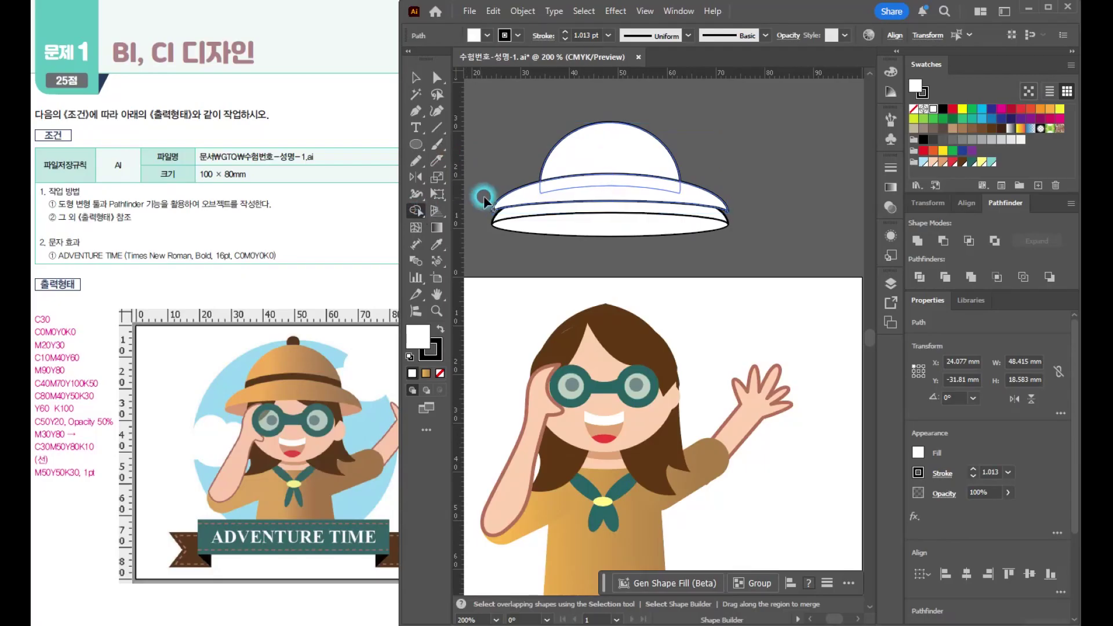
pyautogui.click(523, 199)
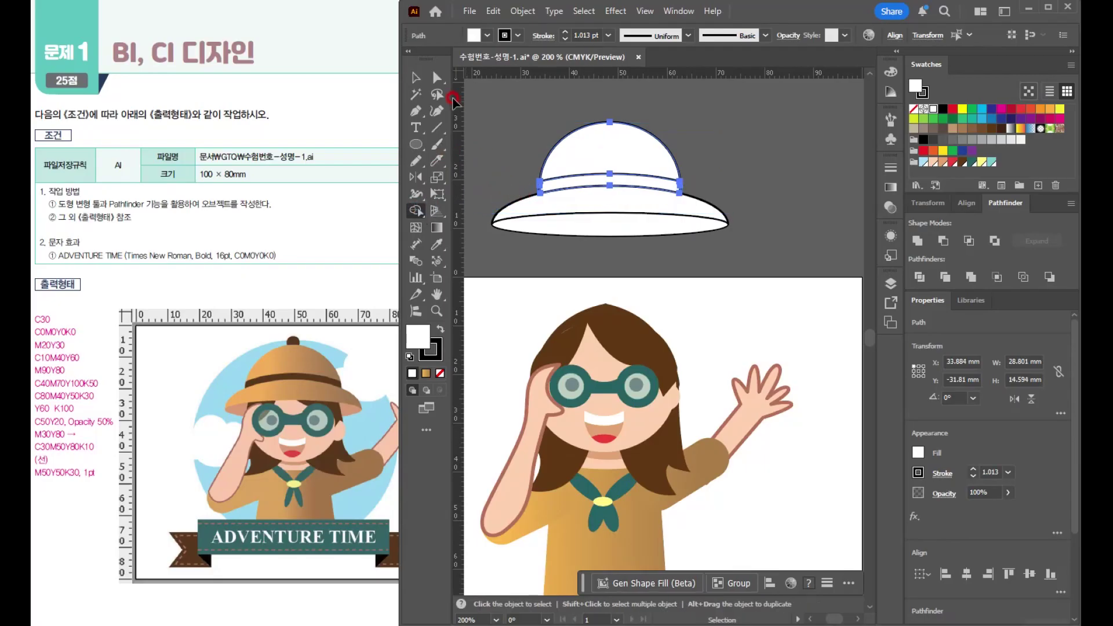
pyautogui.click(417, 77)
pyautogui.click(781, 180)
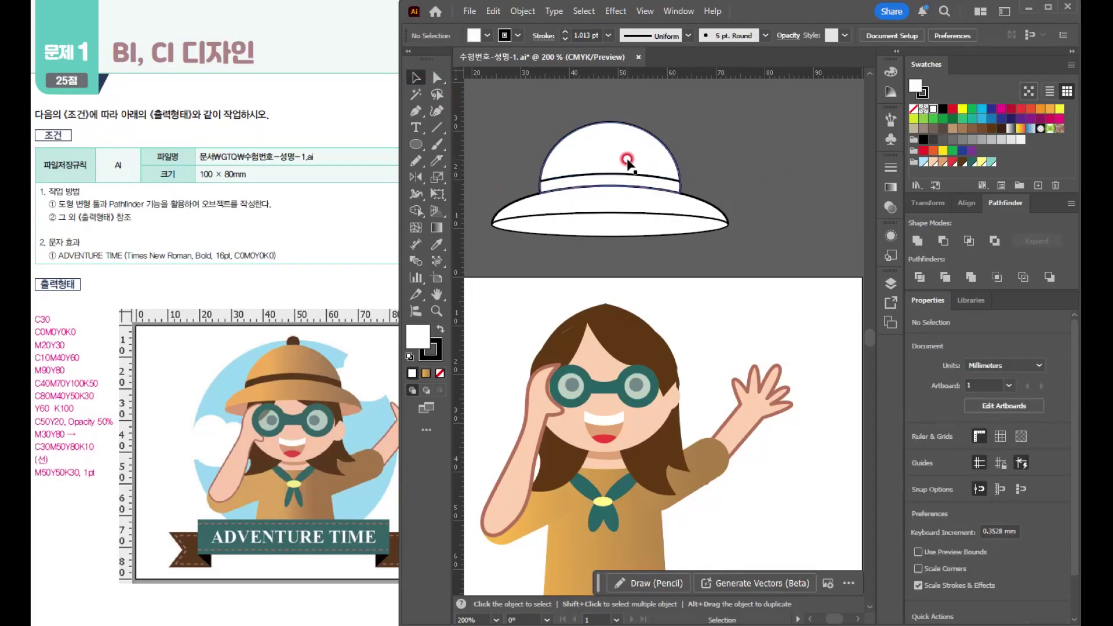
# Fill the hat band with dark brown C40M70Y100K50 and apply the shirt's gradient and stroke settings to the crown and upper brim.
pyautogui.click(622, 181)
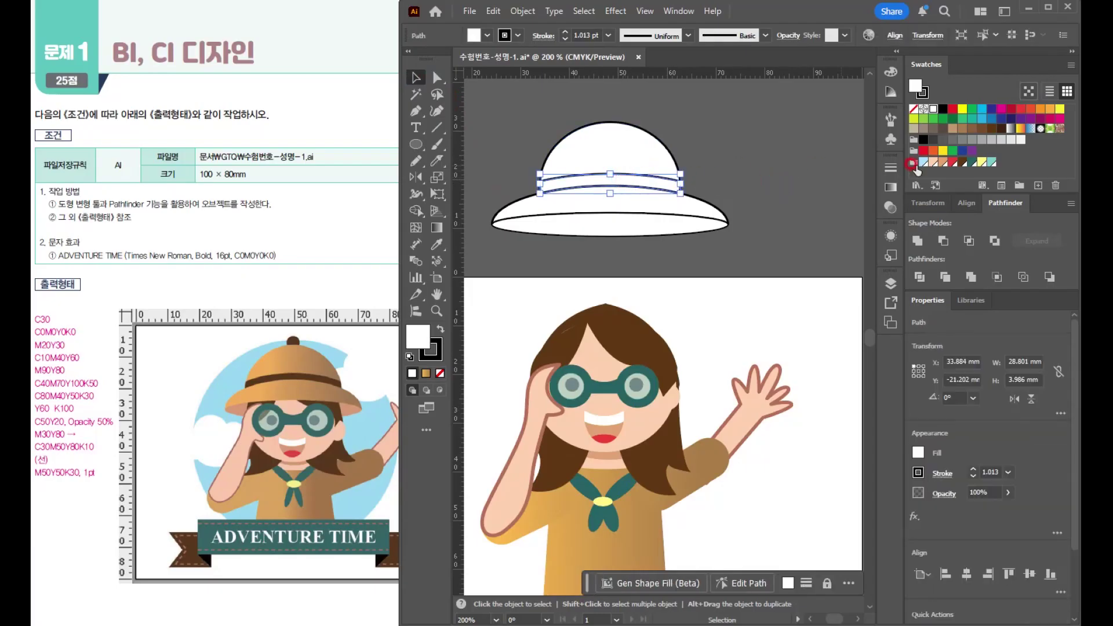
pyautogui.click(958, 162)
pyautogui.click(634, 142)
pyautogui.click(626, 193)
pyautogui.click(626, 203)
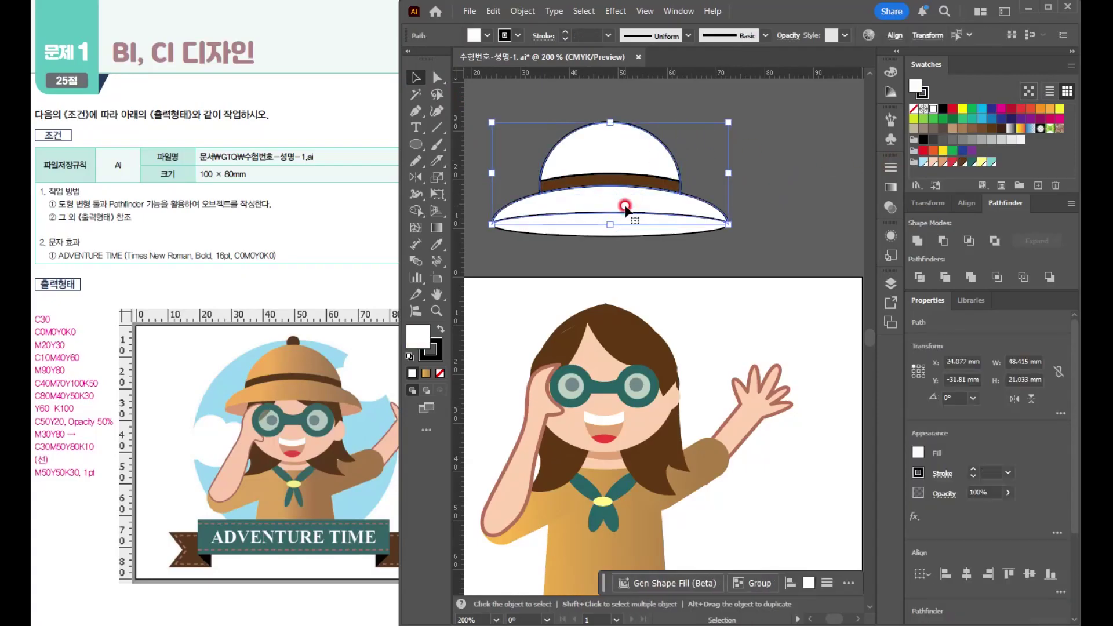
pyautogui.press('i')
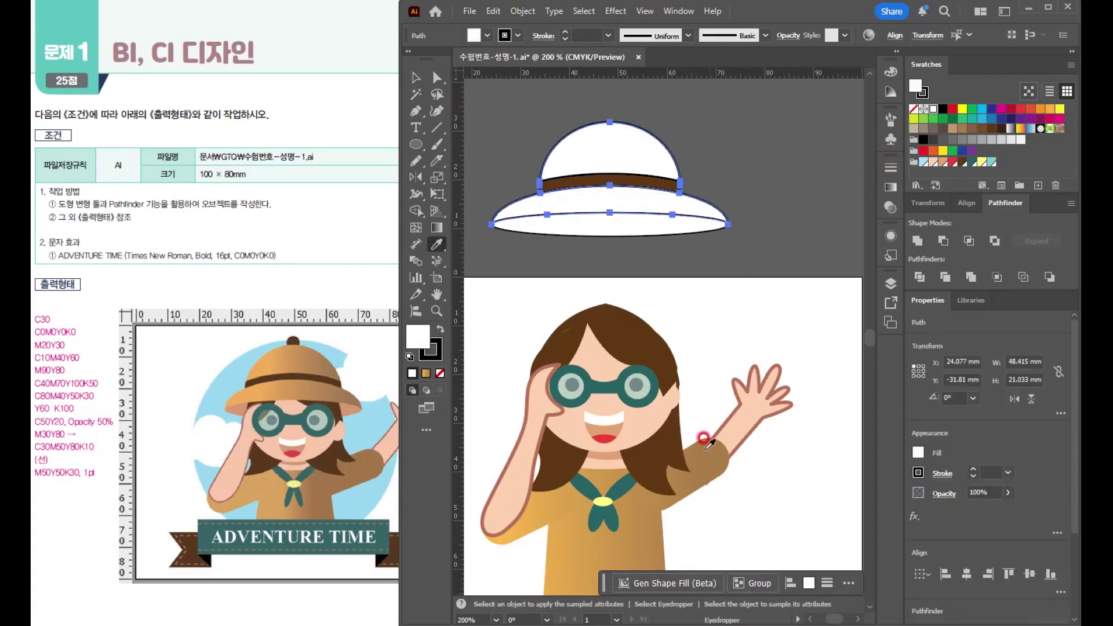
pyautogui.click(623, 531)
pyautogui.press('v')
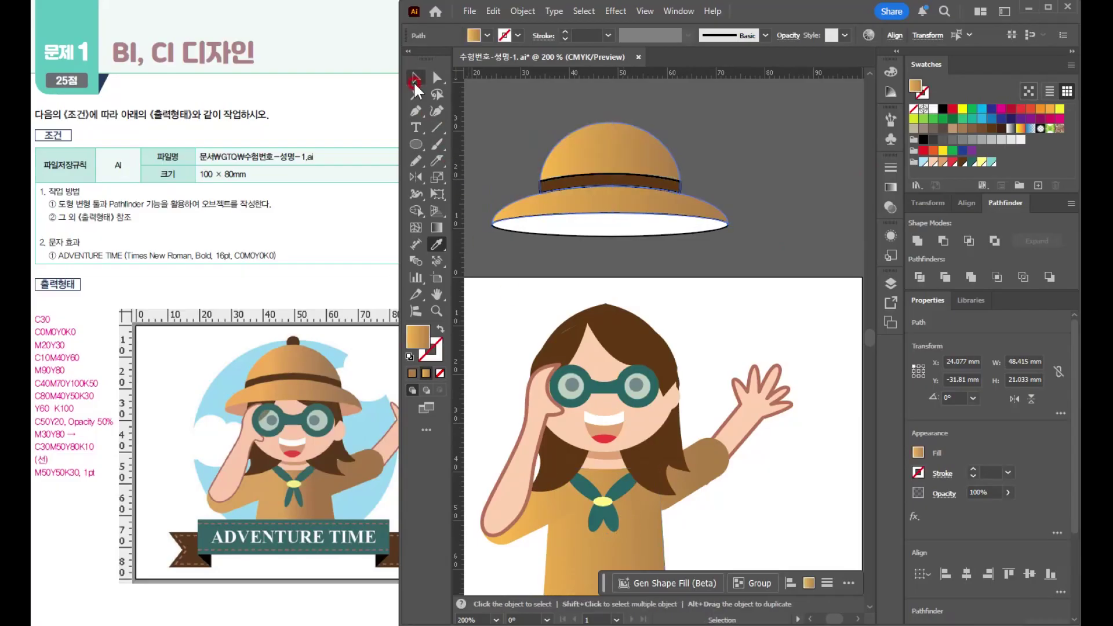
# Fill the brim's underside with the C10M40Y60 swatch.
pyautogui.click(624, 235)
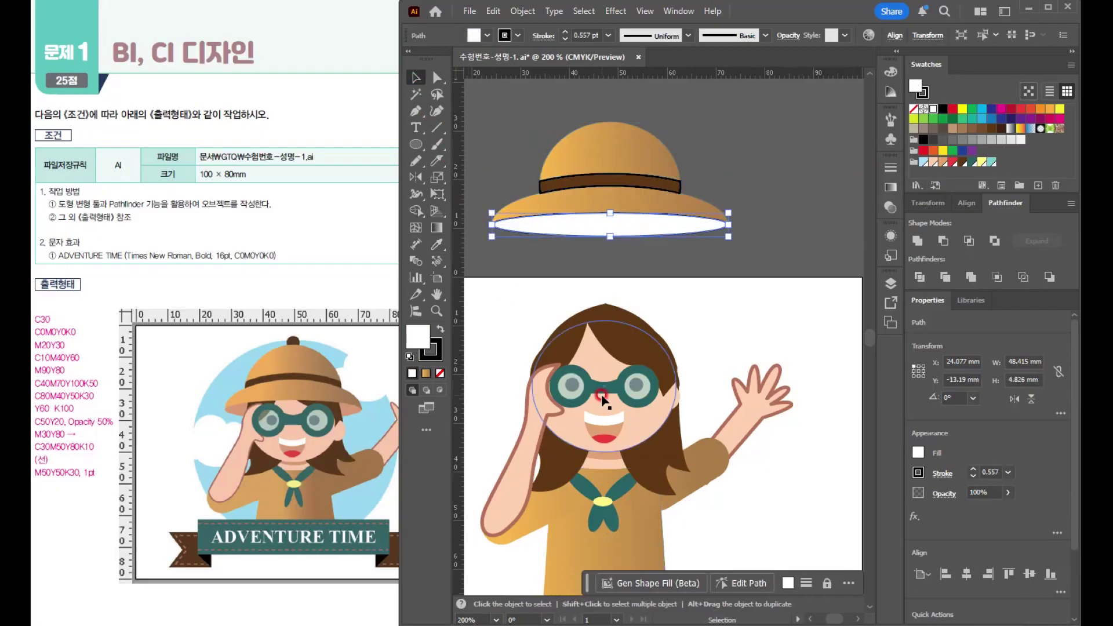
pyautogui.click(943, 163)
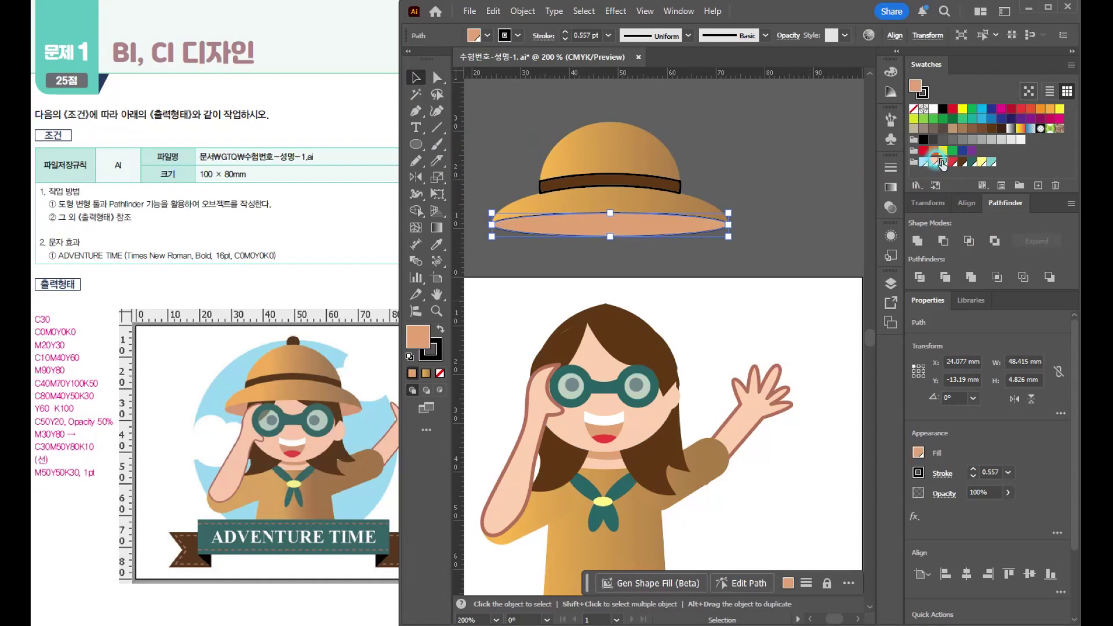
pyautogui.click(797, 224)
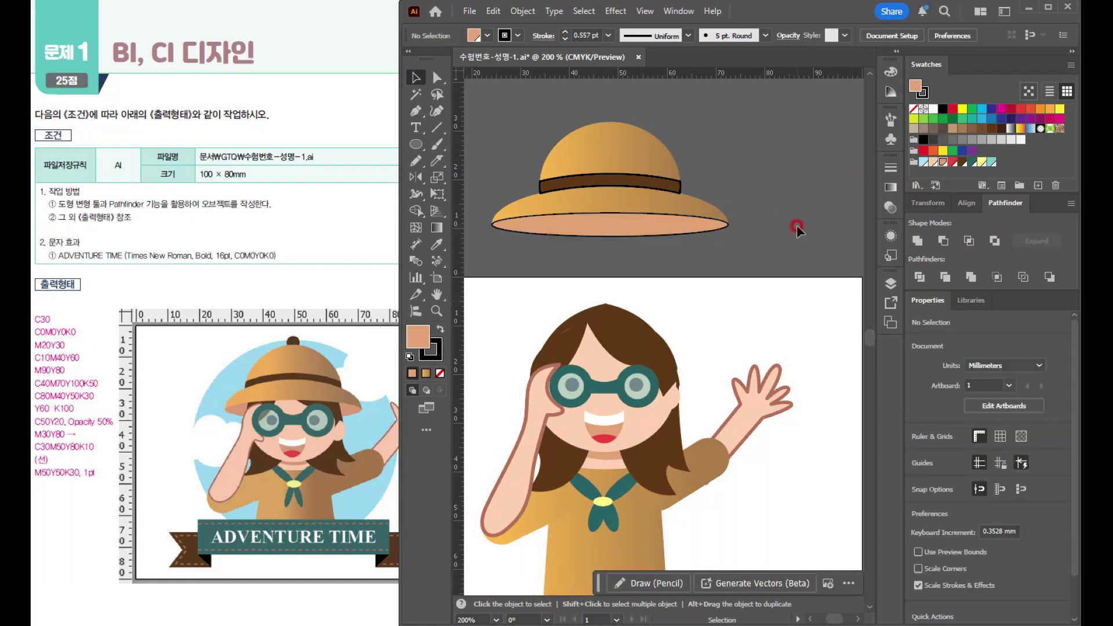
# Select all the hat pieces and set their stroke to none.
pyautogui.moveTo(528, 135); pyautogui.dragTo(601, 249)
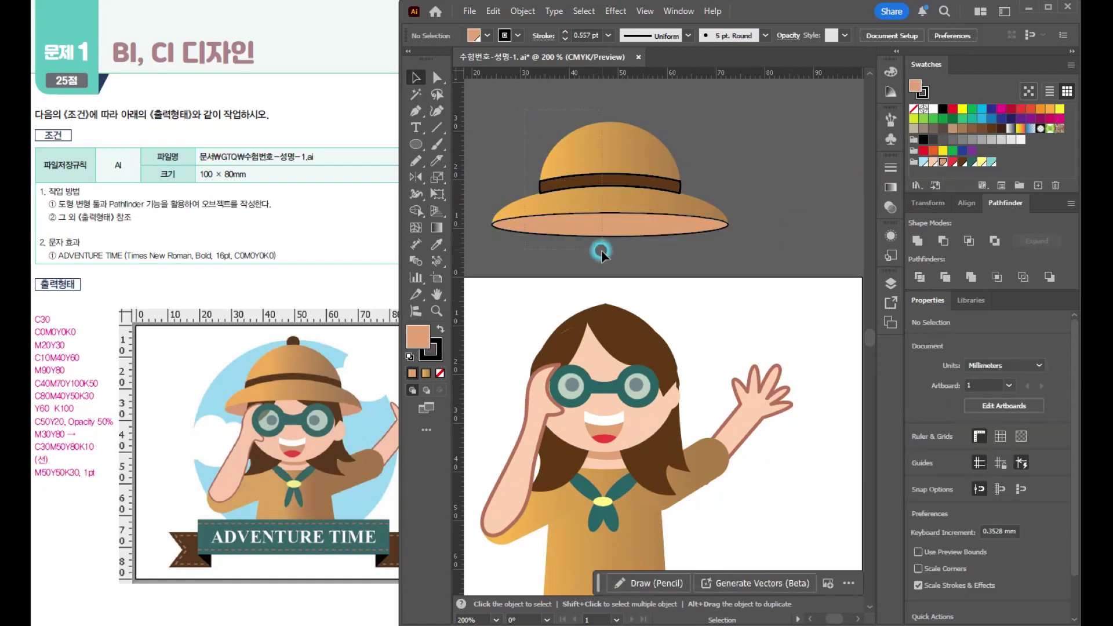
pyautogui.click(439, 373)
pyautogui.click(522, 99)
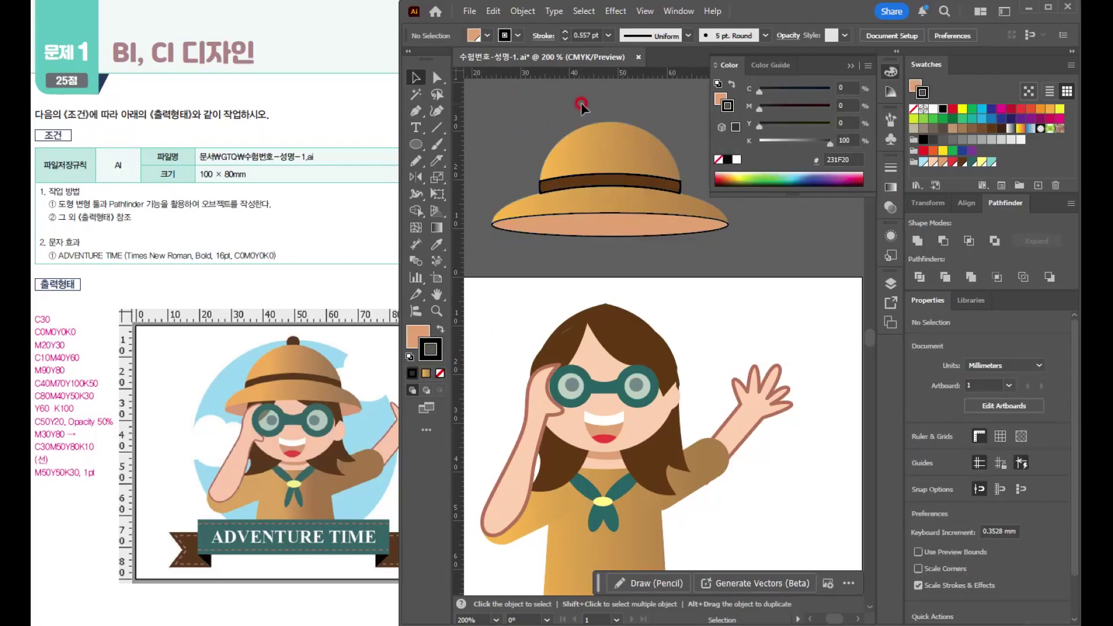
pyautogui.moveTo(534, 136); pyautogui.dragTo(568, 237)
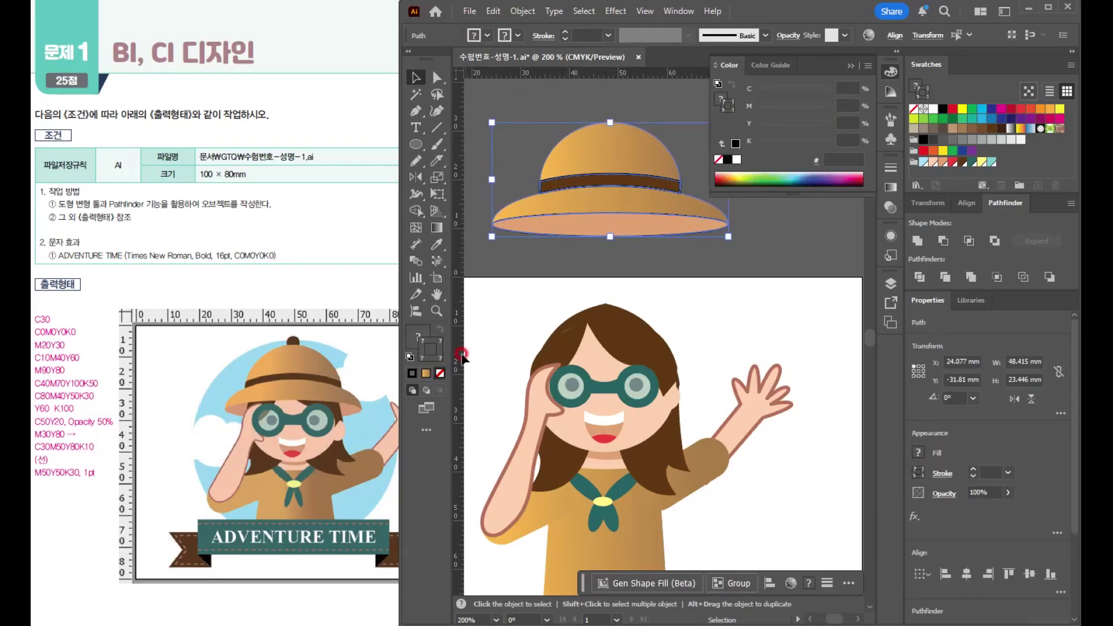
pyautogui.click(727, 102)
pyautogui.click(719, 160)
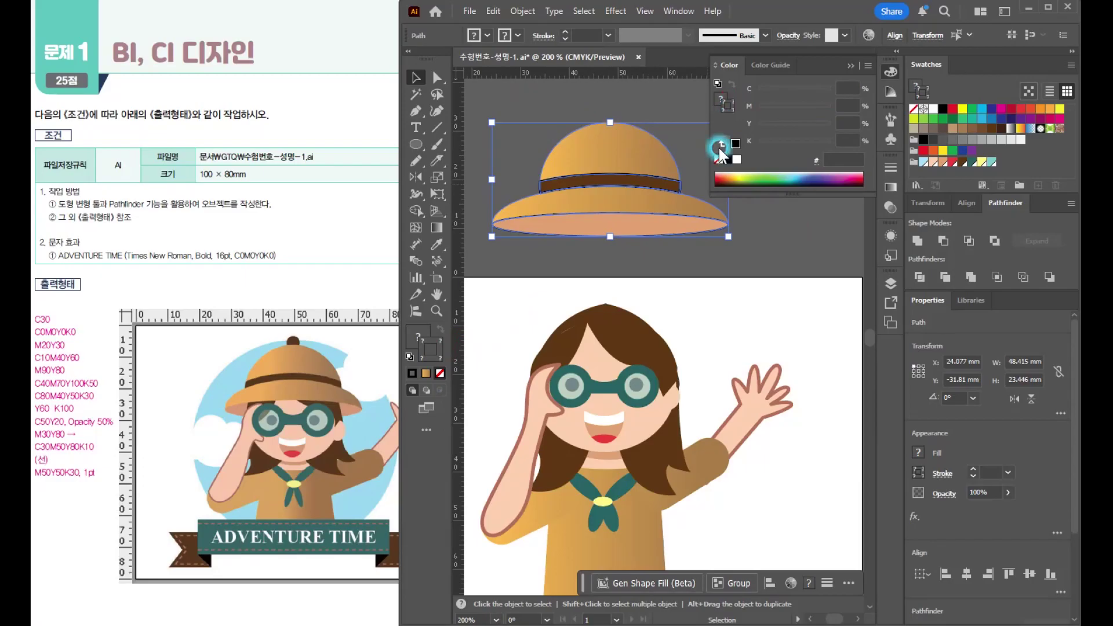
pyautogui.click(763, 216)
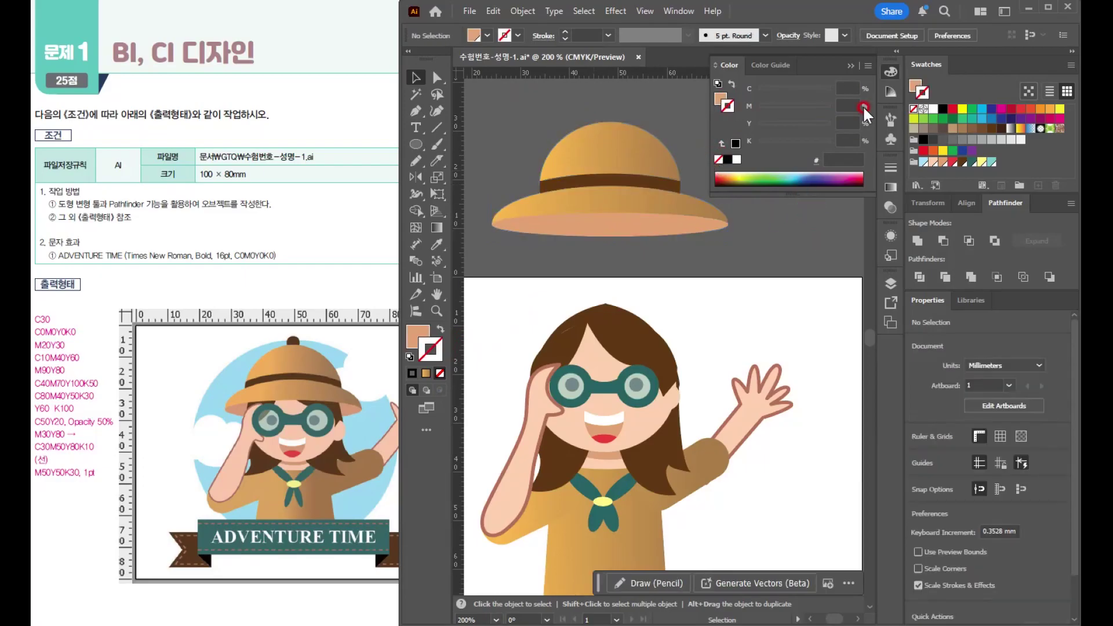
pyautogui.click(849, 64)
# Draw a knob circle about 3.4 mm wide atop the crown, filled C40M70Y100K50 without stroke, and send it behind the hat.
pyautogui.scroll(2, 609, 125)
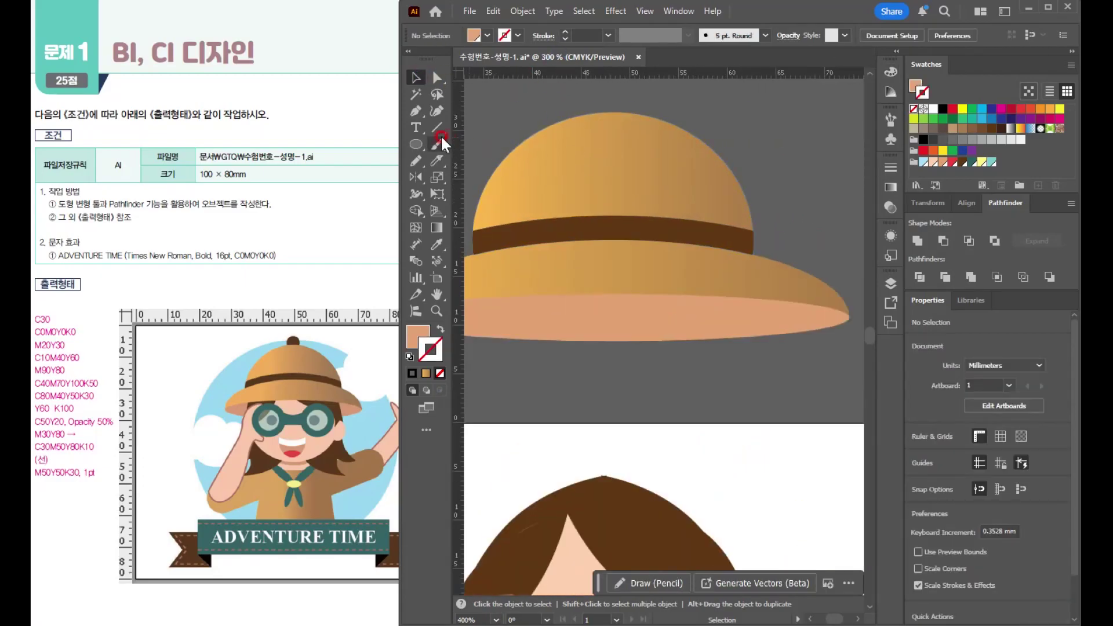
pyautogui.click(416, 144)
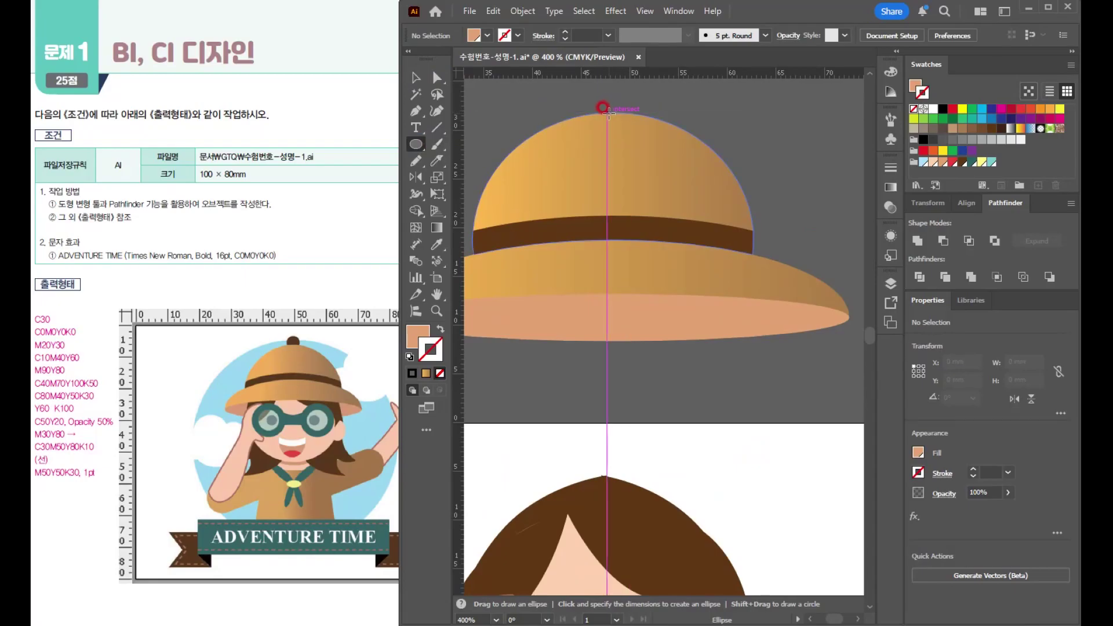
pyautogui.moveTo(609, 113); pyautogui.dragTo(630, 128)
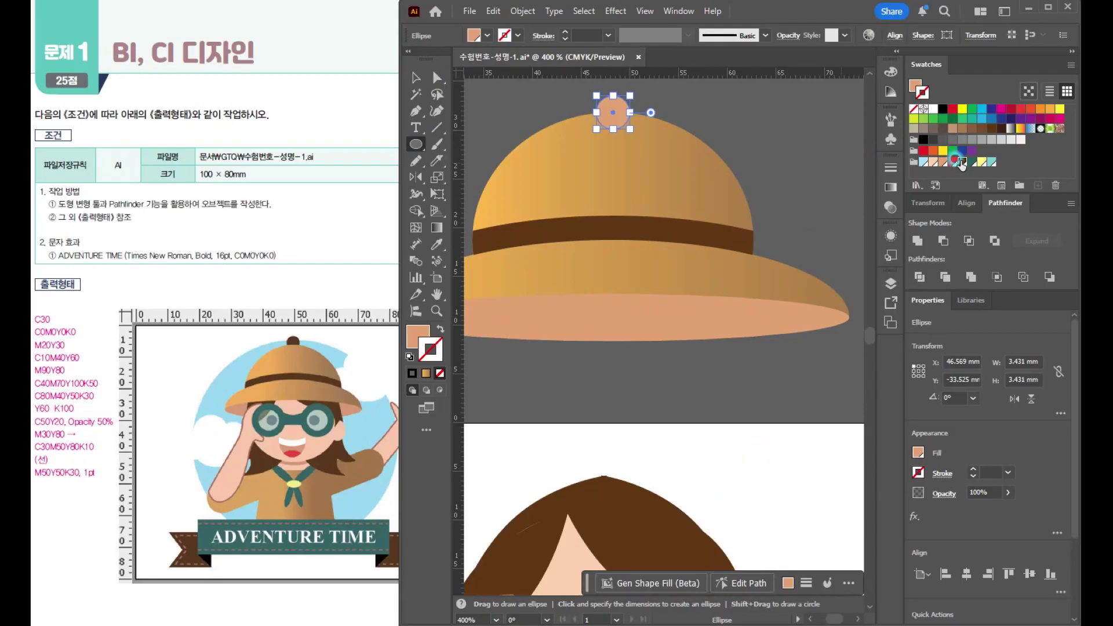
pyautogui.click(960, 164)
pyautogui.click(548, 346)
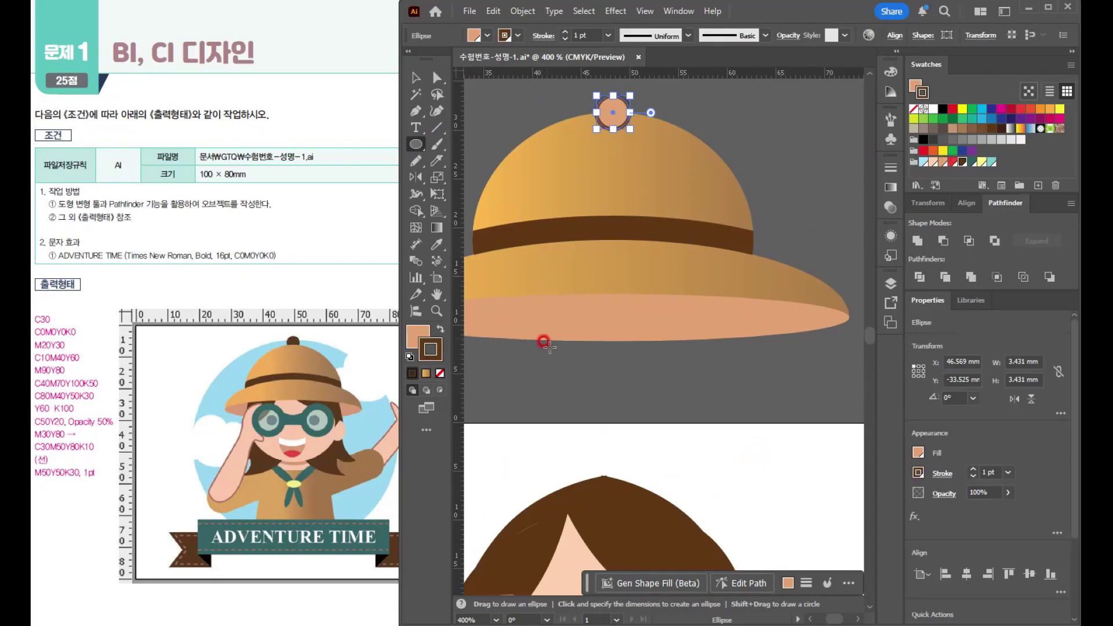
pyautogui.click(440, 328)
pyautogui.hotkey('ctrl', 'shift', '[')
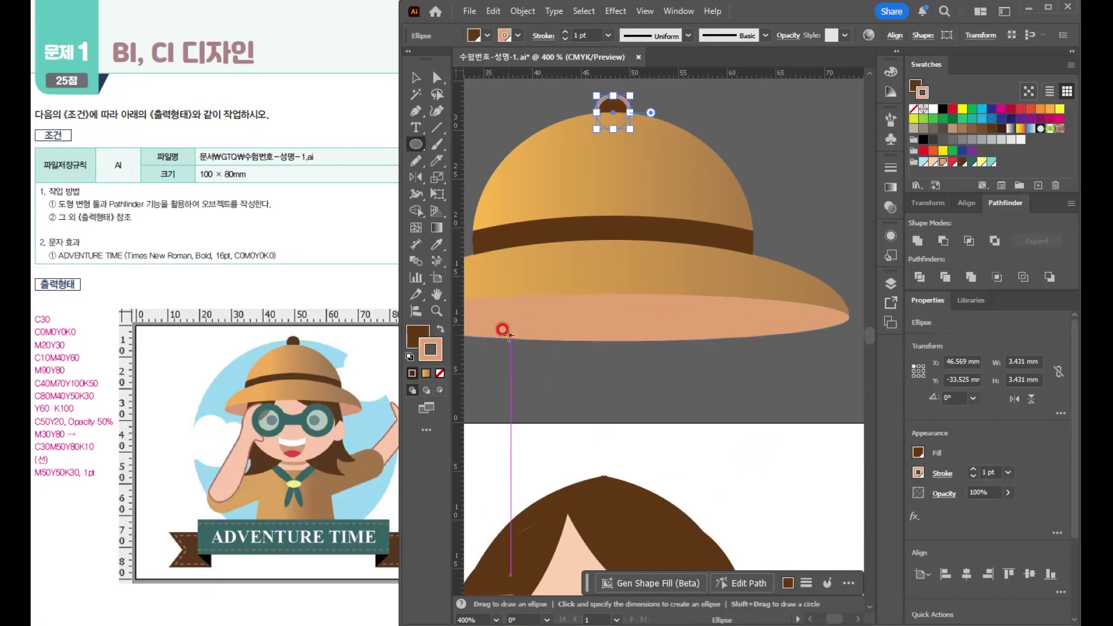
pyautogui.click(440, 374)
# Nudge the knob circle about 0.7 mm upward.
pyautogui.click(415, 77)
pyautogui.click(604, 98)
pyautogui.click(614, 105)
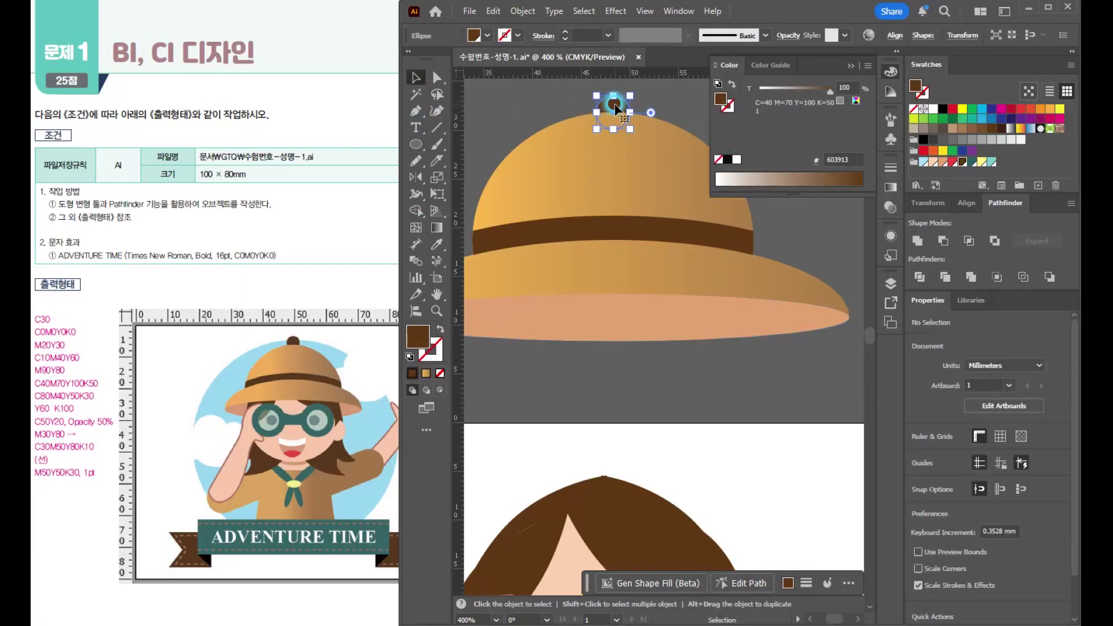
pyautogui.press('Down')
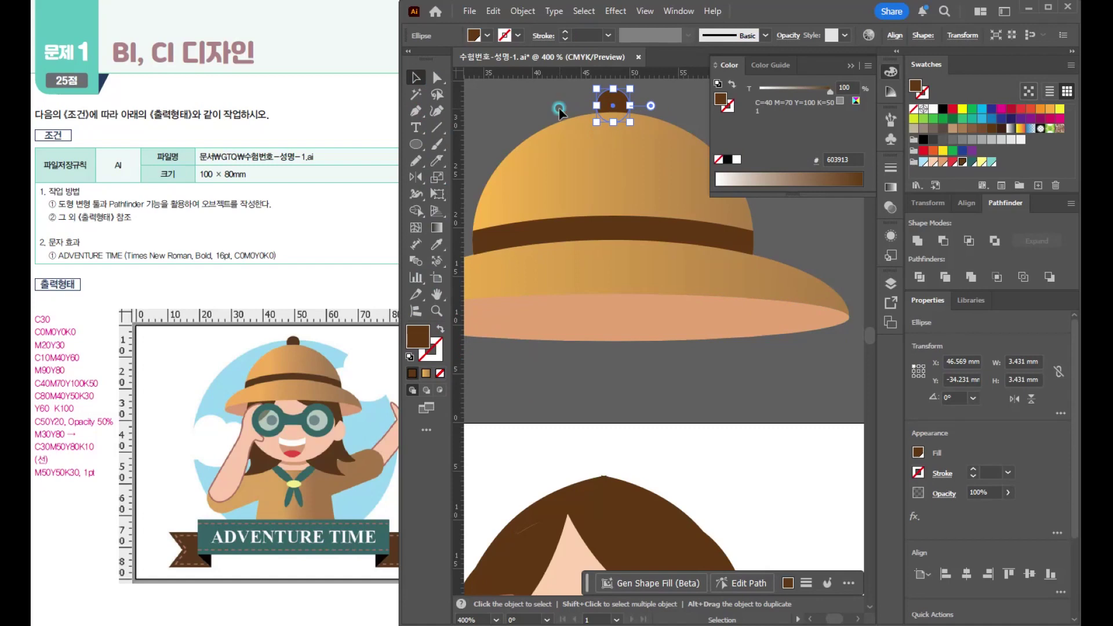
# Move the hat onto the girl's head and shorten it slightly from the top.
pyautogui.click(666, 330)
pyautogui.hotkey('ctrl', '-')
pyautogui.hotkey('ctrl', '-')
pyautogui.hotkey('ctrl', '-')
pyautogui.moveTo(660, 179); pyautogui.dragTo(653, 269)
pyautogui.hotkey('ctrl', '+')
pyautogui.hotkey('ctrl', '+')
pyautogui.hotkey('ctrl', '+')
pyautogui.moveTo(710, 188); pyautogui.dragTo(725, 178)
pyautogui.scroll(-1, 727, 170)
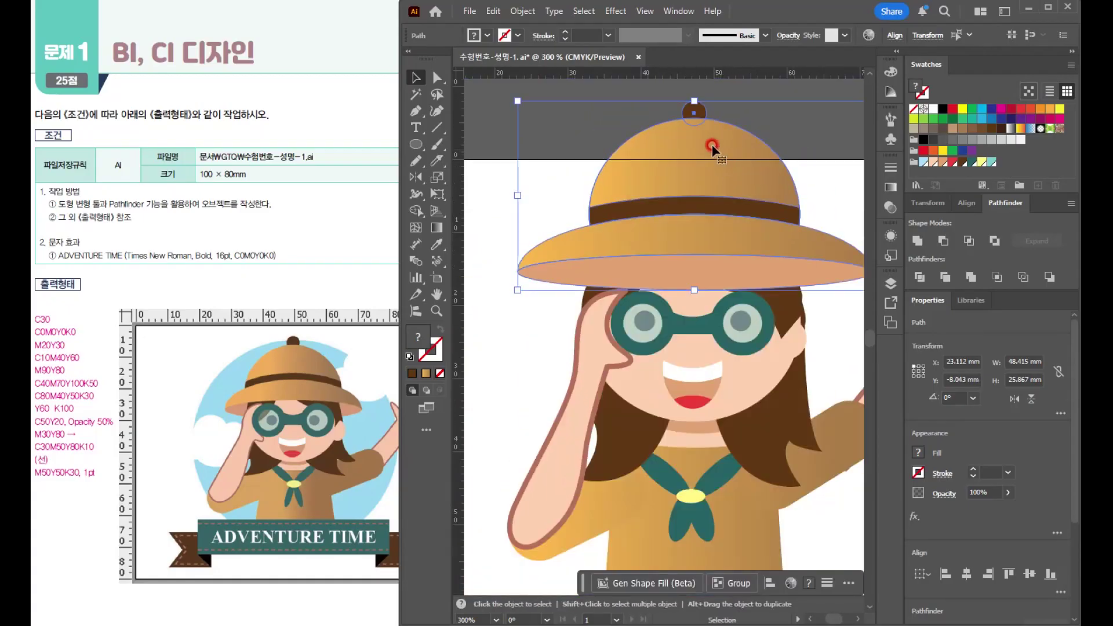
pyautogui.moveTo(694, 101); pyautogui.dragTo(691, 122)
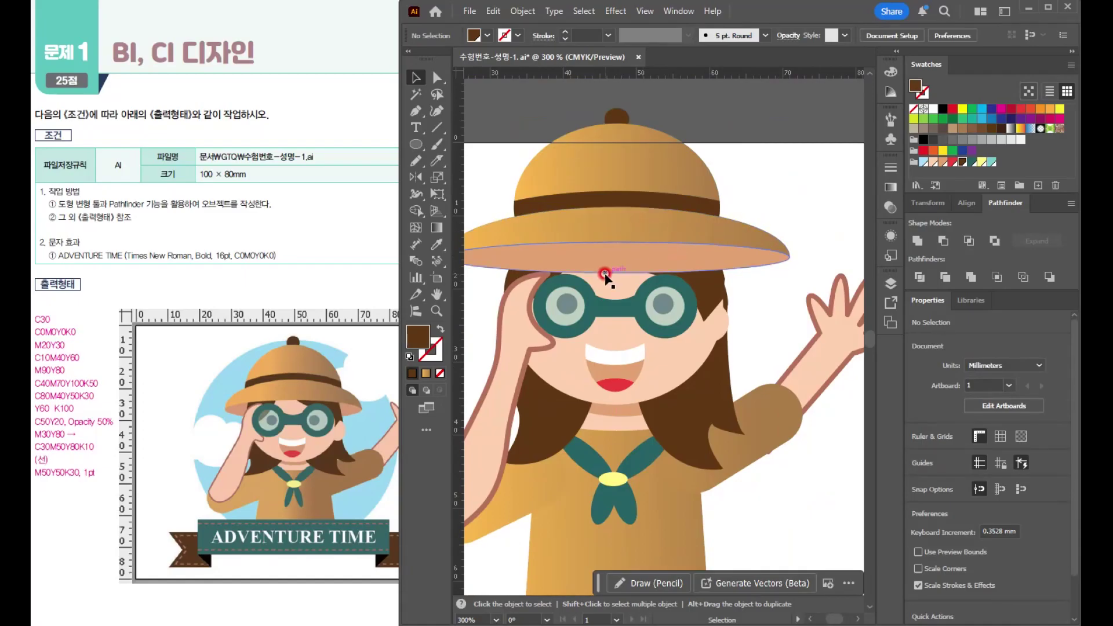
# Send the brim's underside behind the face and hair.
pyautogui.click(606, 261)
pyautogui.moveTo(693, 266); pyautogui.dragTo(683, 314)
pyautogui.hotkey('ctrl', 'z')
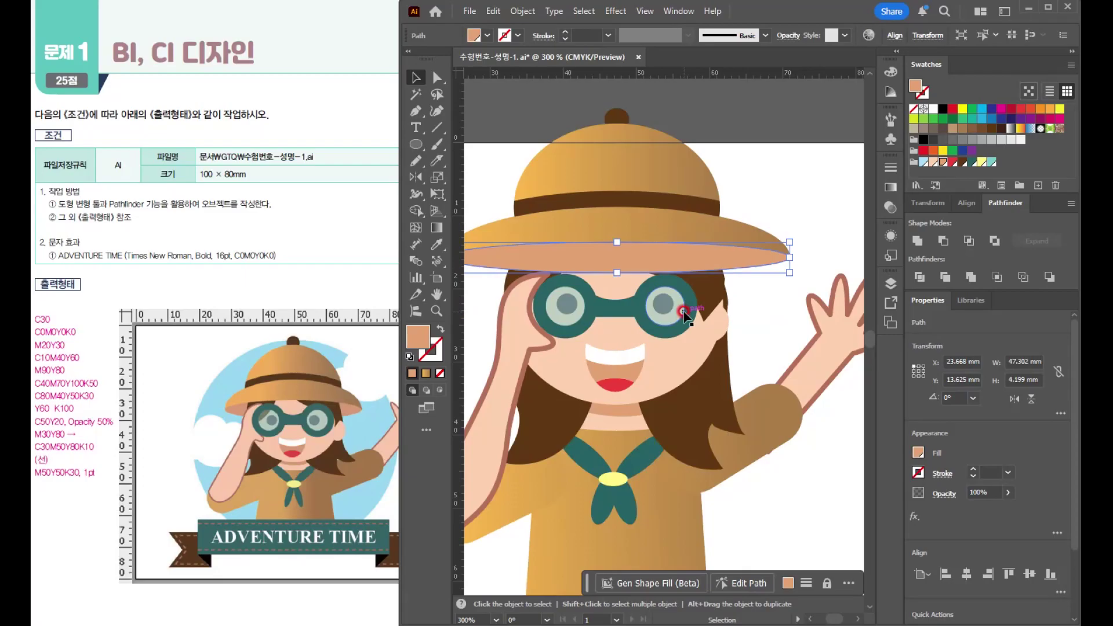
pyautogui.click(771, 149)
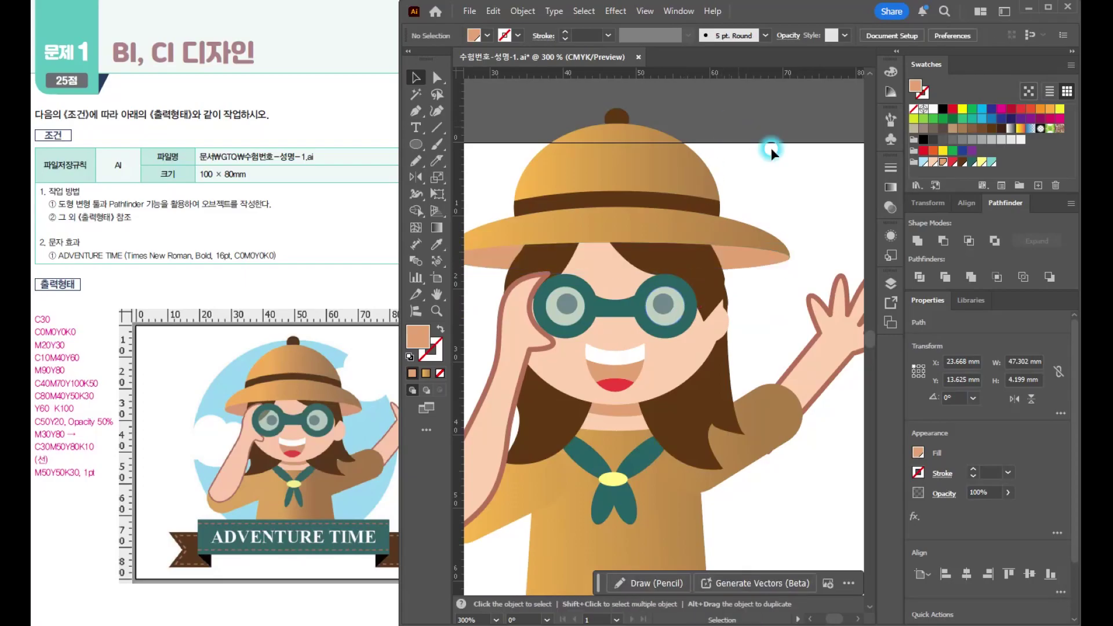
# Select the knob, crown, band, brim and underside and move the whole hat about 3 mm down onto the head.
pyautogui.click(617, 117)
pyautogui.keyDown('shift'); pyautogui.click(661, 168); pyautogui.keyUp('shift')
pyautogui.keyDown('shift'); pyautogui.click(663, 203); pyautogui.keyUp('shift')
pyautogui.keyDown('shift'); pyautogui.click(750, 262); pyautogui.keyUp('shift')
pyautogui.keyDown('shift'); pyautogui.click(697, 222); pyautogui.keyUp('shift')
pyautogui.moveTo(696, 222); pyautogui.dragTo(698, 244)
pyautogui.click(815, 191)
# Scale the whole girl figure to about 62.1 × 61.4 mm and place it in the middle of the artboard.
pyautogui.hotkey('ctrl', '1')
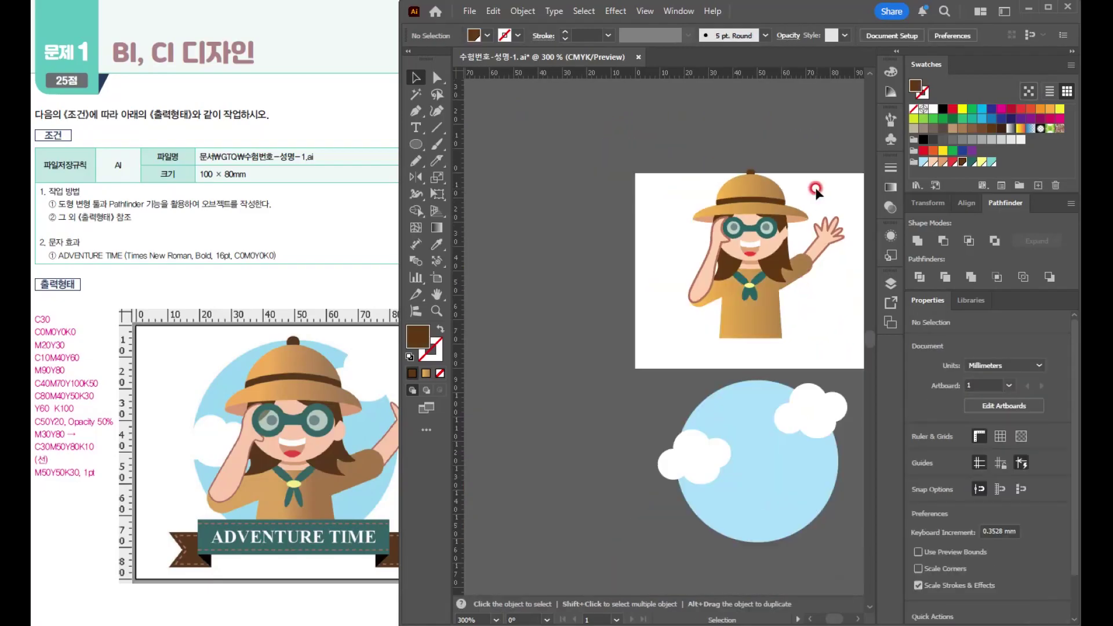
pyautogui.moveTo(599, 177); pyautogui.dragTo(666, 285)
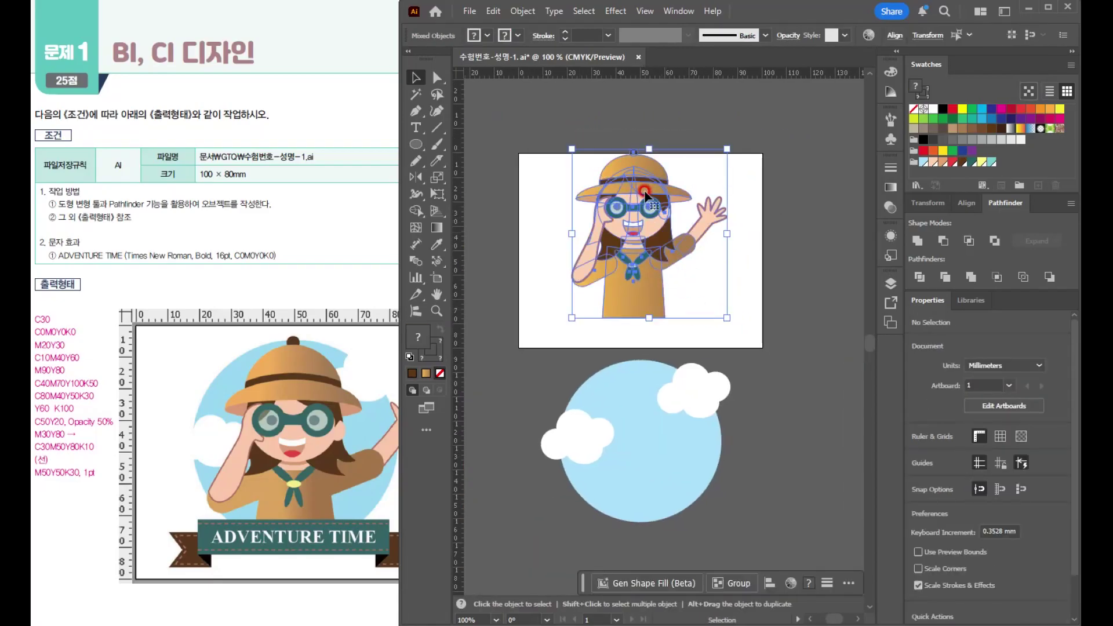
pyautogui.hotkey('ctrl', '+')
pyautogui.hotkey('ctrl', '+')
pyautogui.hotkey('ctrl', '+')
pyautogui.hotkey('ctrl', '-')
pyautogui.hotkey('ctrl', '-')
pyautogui.moveTo(798, 132); pyautogui.dragTo(799, 148)
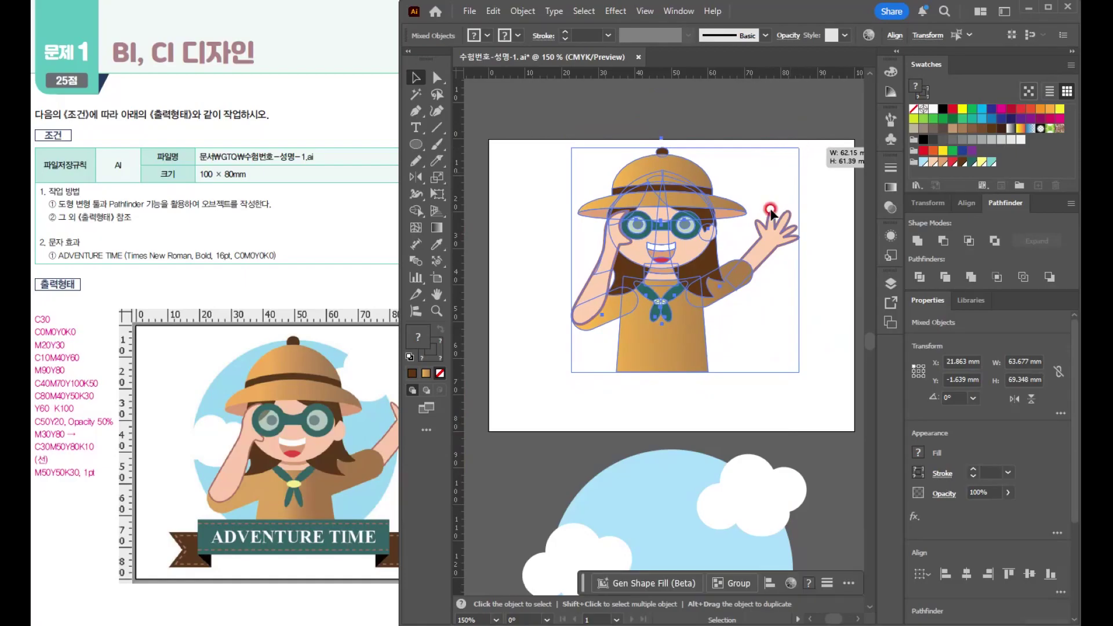
pyautogui.moveTo(771, 211); pyautogui.dragTo(715, 213)
pyautogui.moveTo(625, 343)
pyautogui.mouseDown()
pyautogui.moveTo(608, 347)
pyautogui.moveTo(628, 355)
pyautogui.mouseUp()
pyautogui.moveTo(715, 334); pyautogui.dragTo(771, 298)
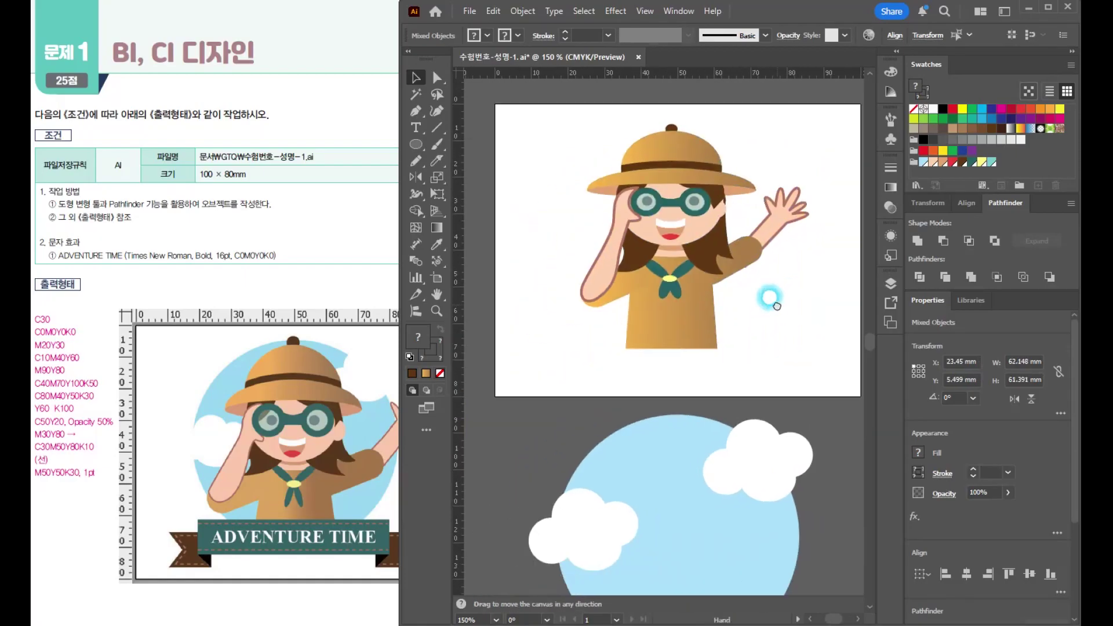
# Move the sky circle and clouds group onto the artboard behind the girl and enlarge it to about 81 × 69.2 mm.
pyautogui.click(666, 445)
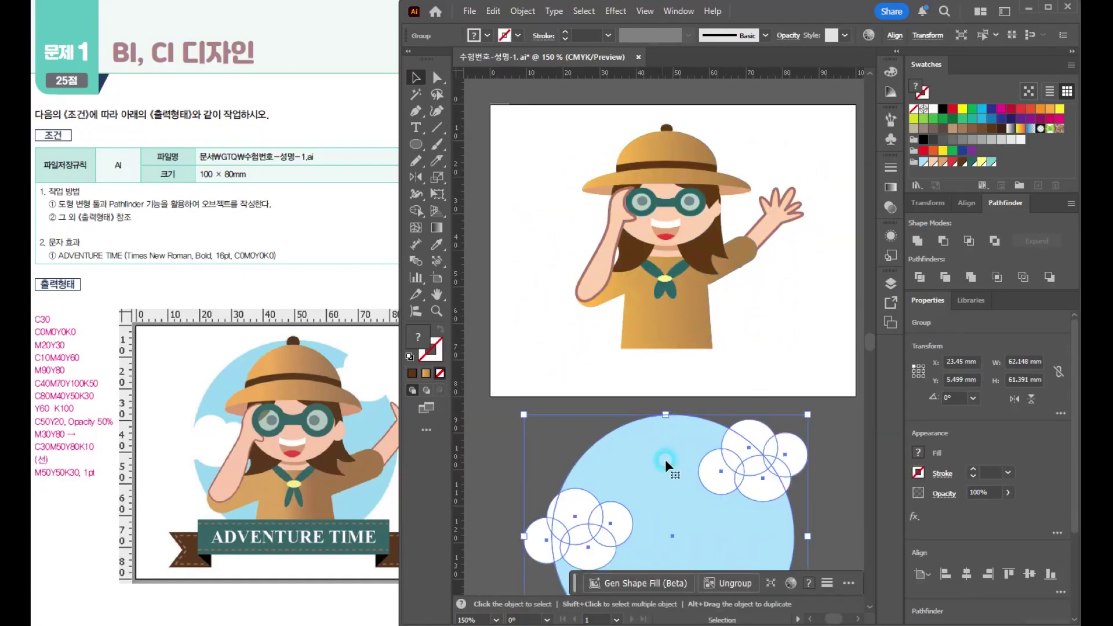
pyautogui.moveTo(691, 534); pyautogui.dragTo(704, 248)
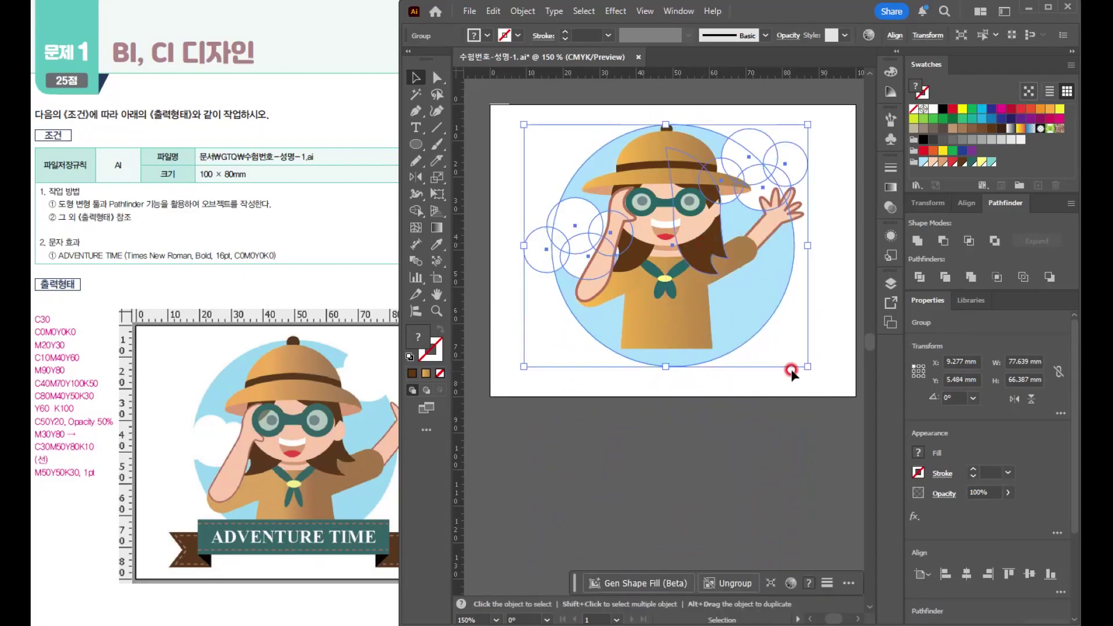
pyautogui.click(780, 426)
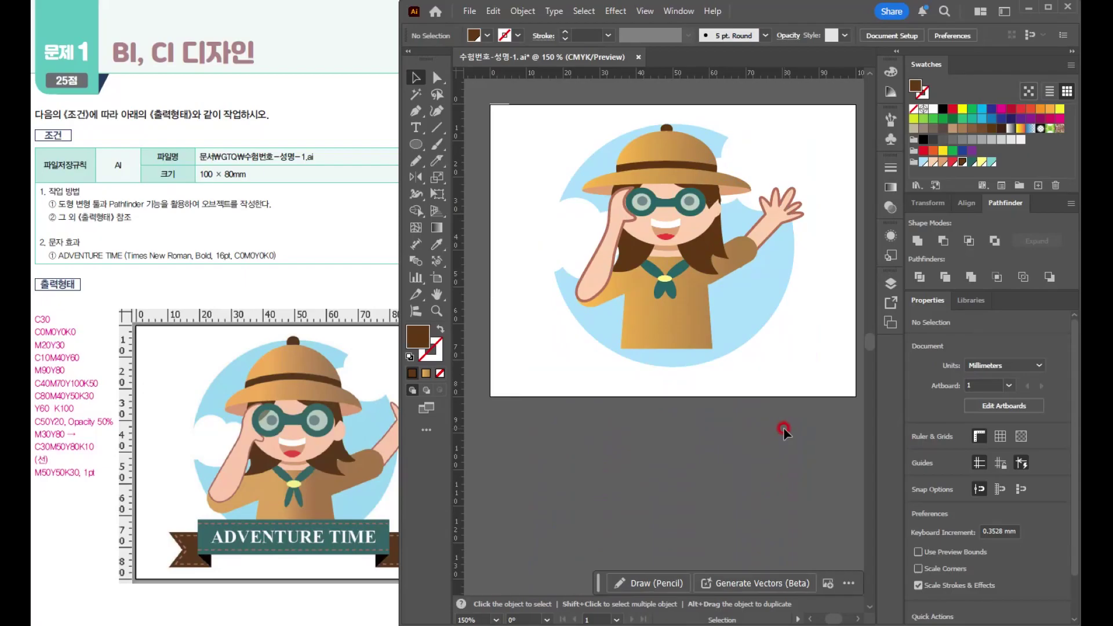
pyautogui.click(756, 316)
pyautogui.hotkey('ctrl', '=')
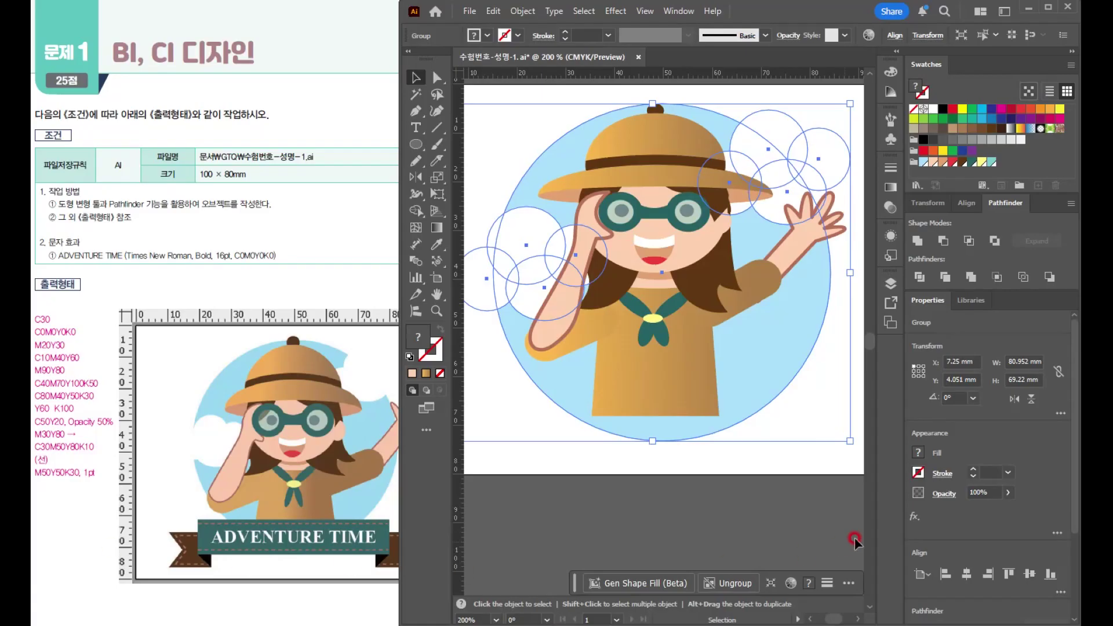
pyautogui.click(759, 512)
# Draw a ribbon tail rectangle about 13.1 × 9.8 mm at the artboard's lower left, with white fill and 1 pt black stroke.
pyautogui.scroll(1, 676, 443)
pyautogui.scroll(-3, 663, 409)
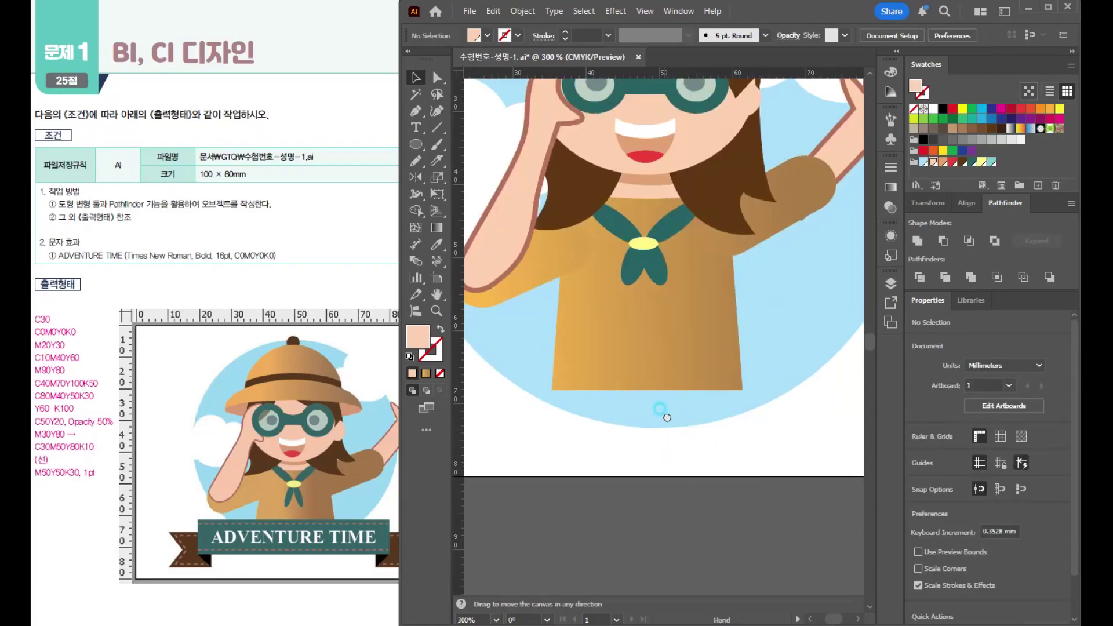
pyautogui.scroll(-1, 664, 363)
pyautogui.moveTo(416, 144); pyautogui.dragTo(455, 143)
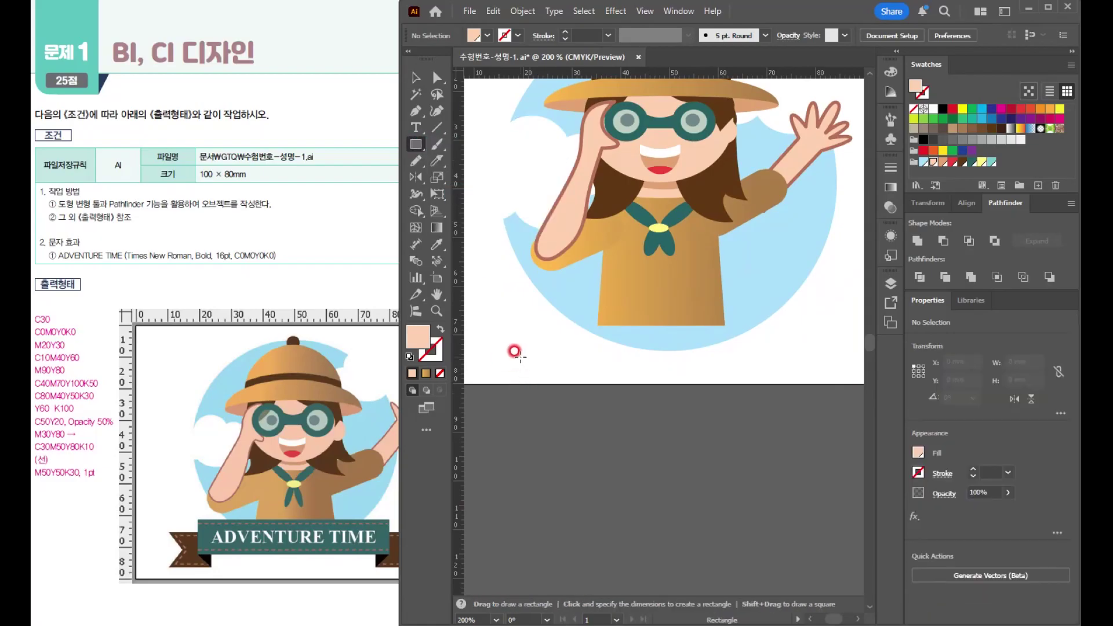
pyautogui.moveTo(486, 329); pyautogui.dragTo(550, 376)
pyautogui.press('d')
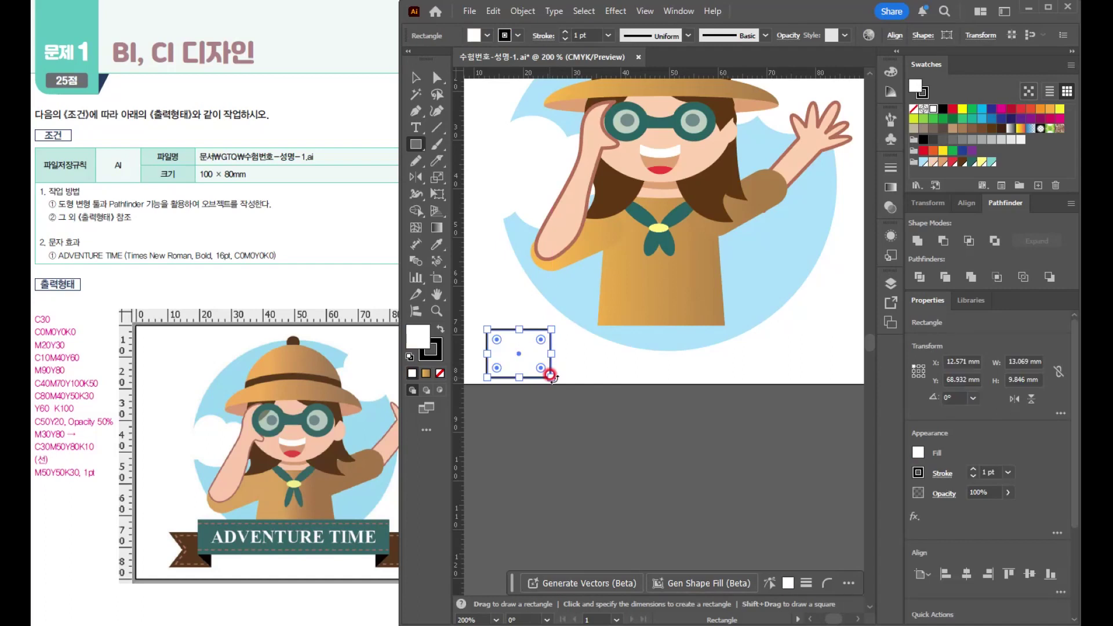
pyautogui.press('v')
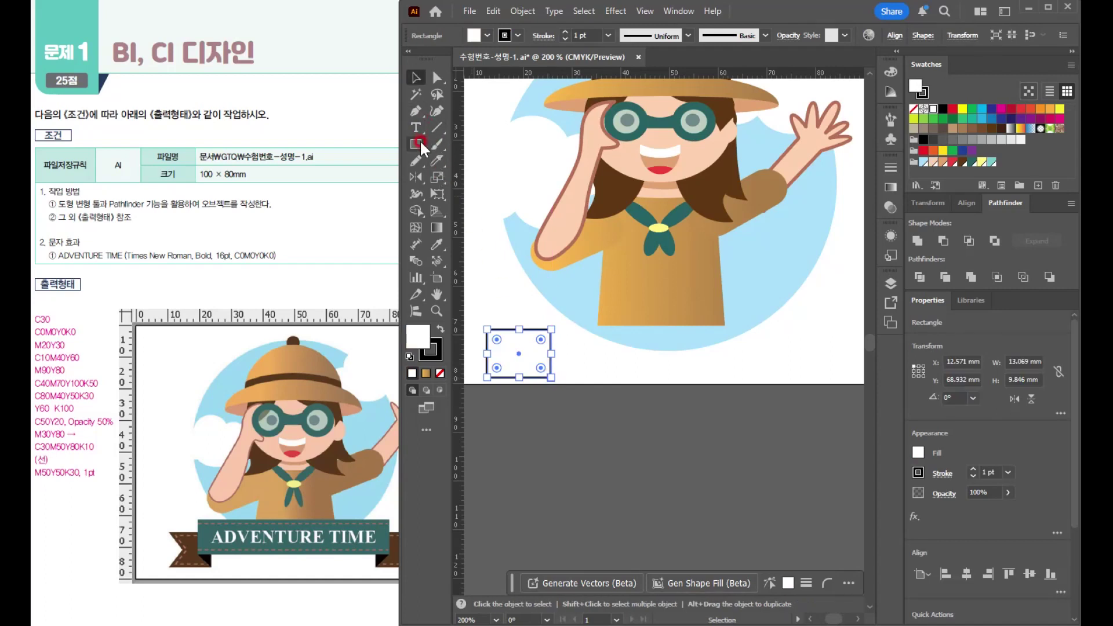
# Duplicate the ribbon tail rectangle up and to the right and widen the copy into a banner about 59.8 mm wide.
pyautogui.keyDown('alt'); pyautogui.moveTo(519, 353); pyautogui.dragTo(748, 356); pyautogui.keyUp('alt')
pyautogui.hotkey('ctrl', 'z')
pyautogui.moveTo(583, 332); pyautogui.dragTo(790, 350)
pyautogui.moveTo(809, 347); pyautogui.dragTo(805, 342)
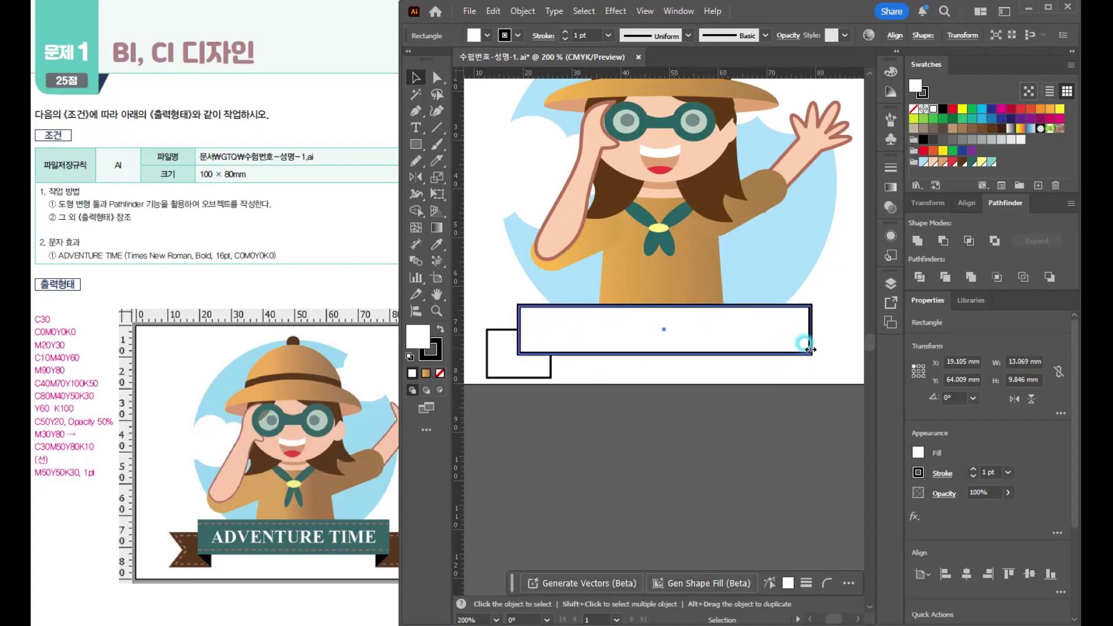
# Add an anchor point midway on the ribbon tail's left edge and move it about 3.3 mm inward to form a notch.
pyautogui.click(506, 373)
pyautogui.scroll(1, 506, 375)
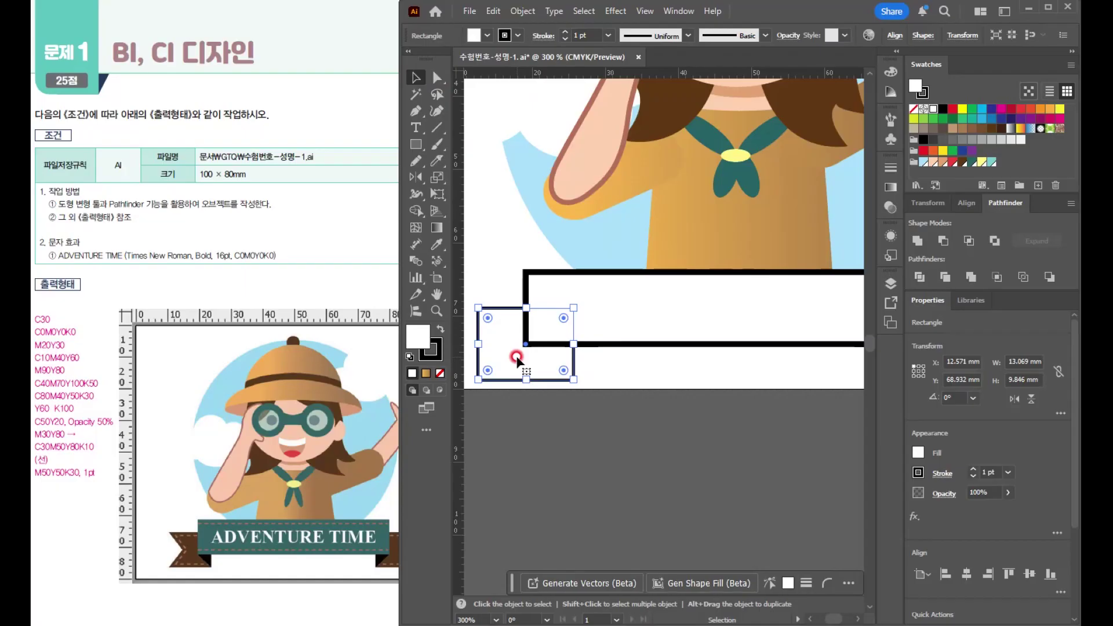
pyautogui.moveTo(416, 110); pyautogui.dragTo(460, 125)
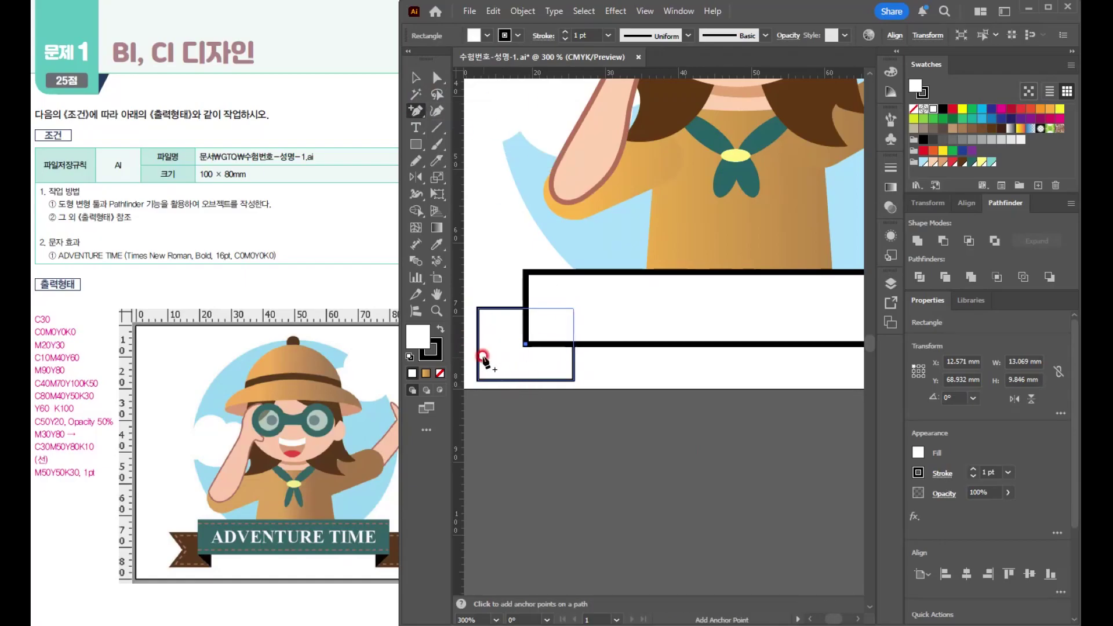
pyautogui.click(479, 344)
pyautogui.press('a')
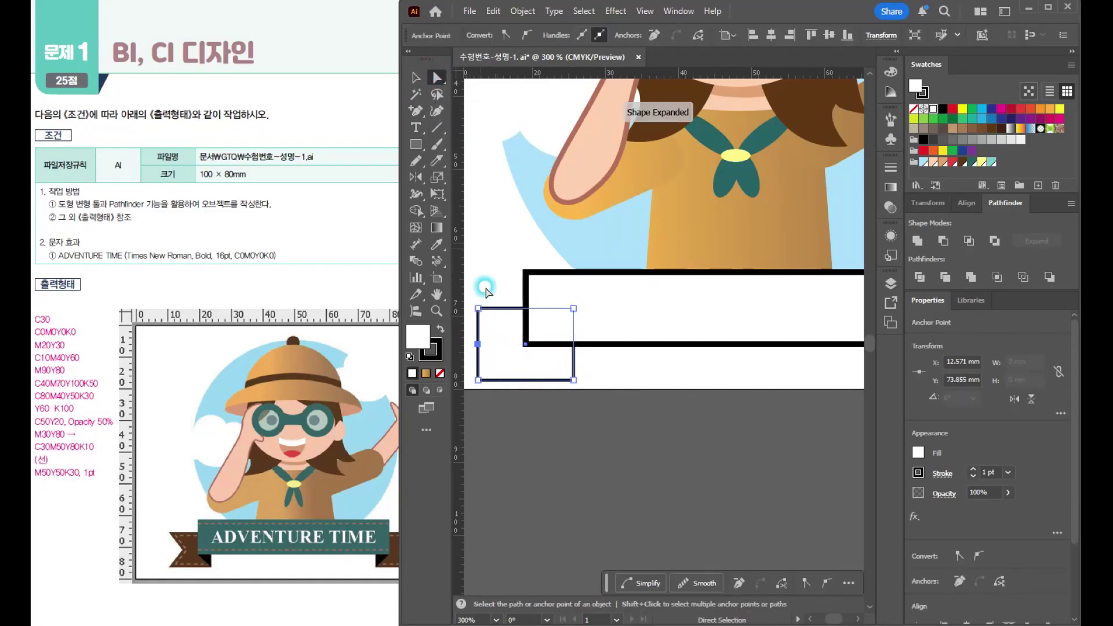
pyautogui.moveTo(480, 345); pyautogui.dragTo(502, 346)
pyautogui.press('v')
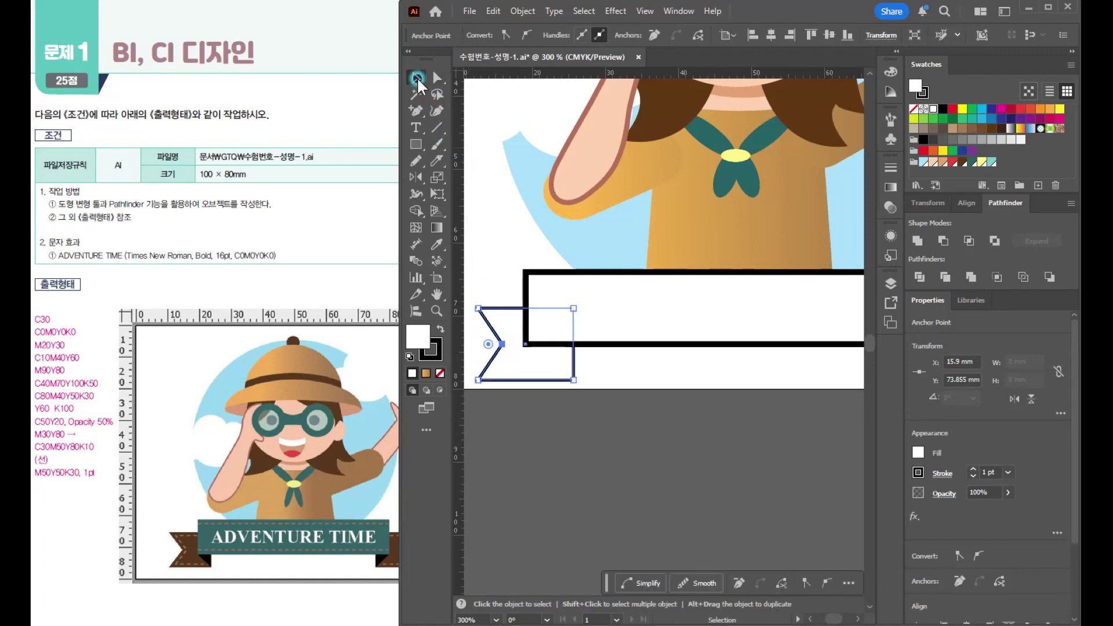
# Offset the notched ribbon tail's path by -1 mm with Miter joins.
pyautogui.click(534, 368)
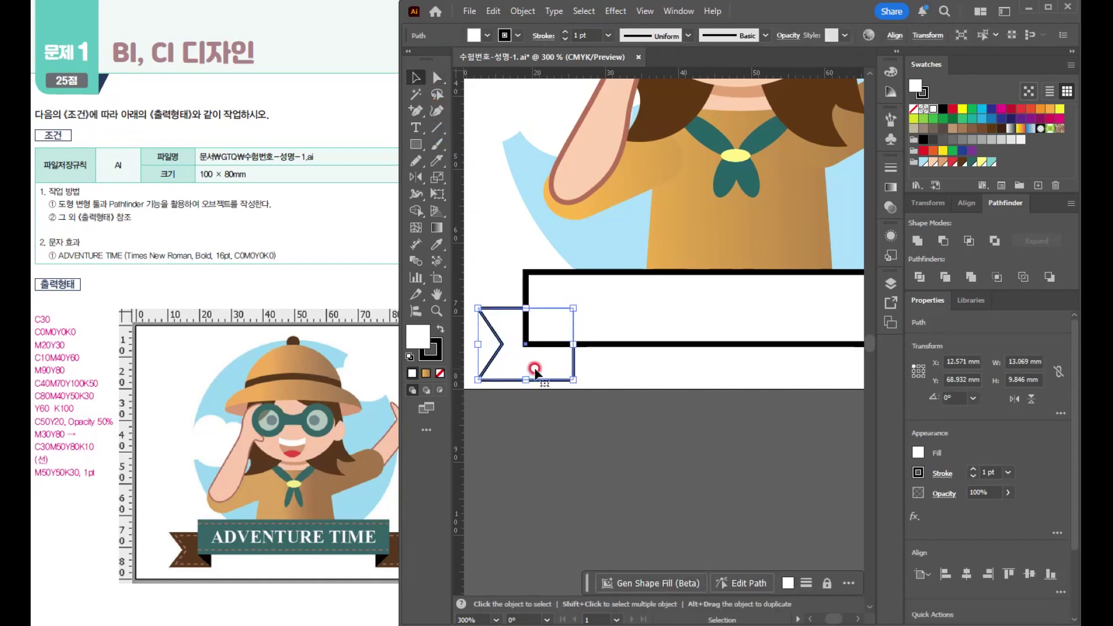
pyautogui.click(541, 36)
pyautogui.click(524, 13)
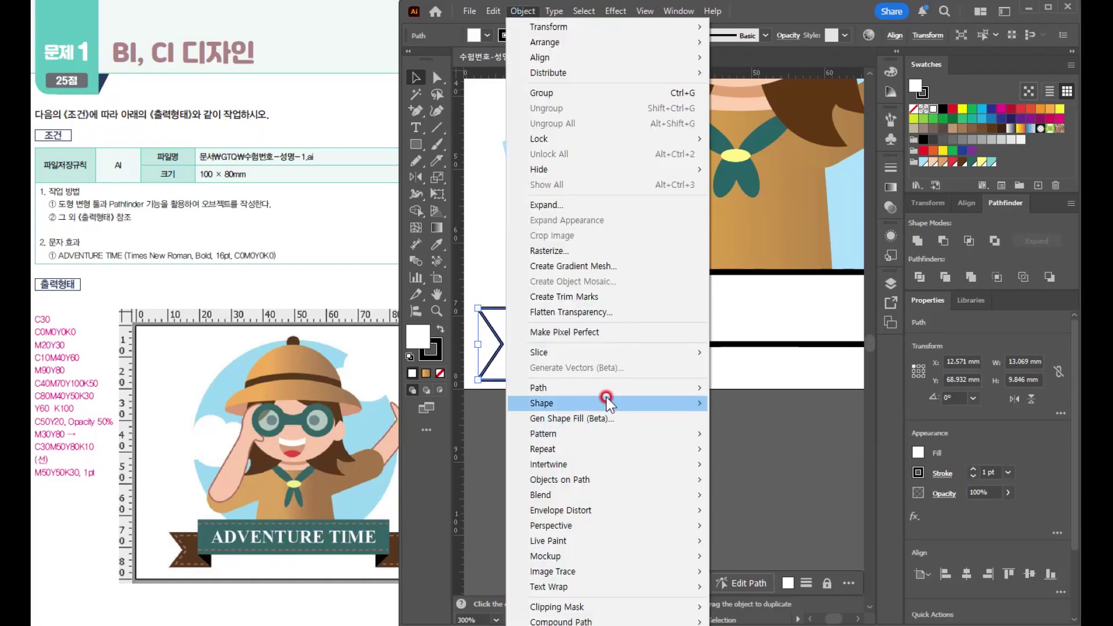
pyautogui.moveTo(666, 387)
pyautogui.click(736, 438)
pyautogui.click(910, 436)
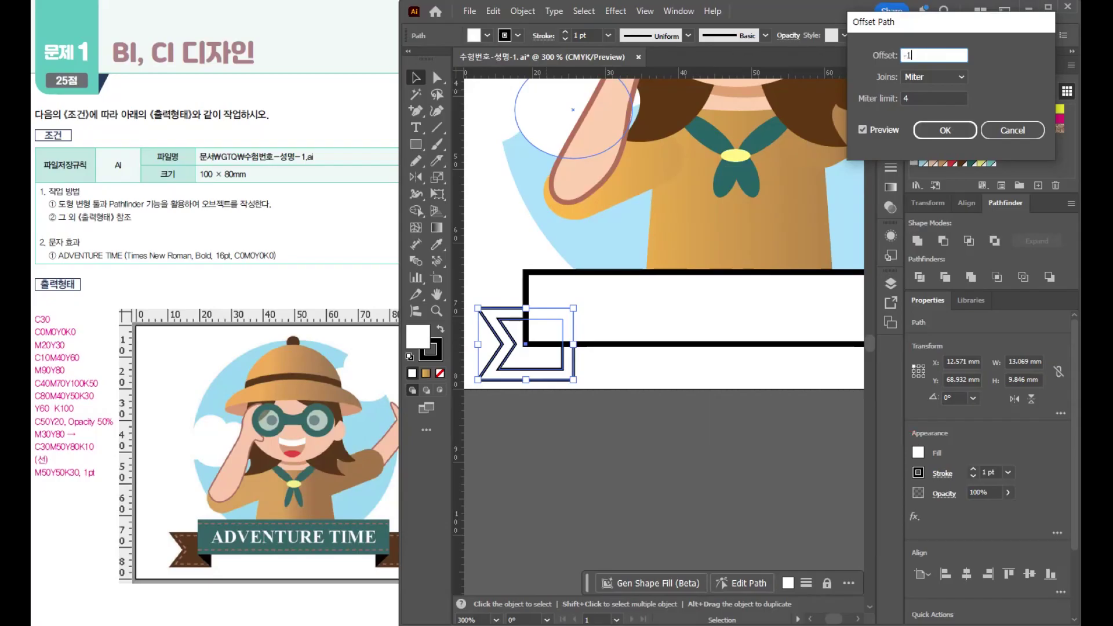
pyautogui.click(878, 130)
pyautogui.click(880, 128)
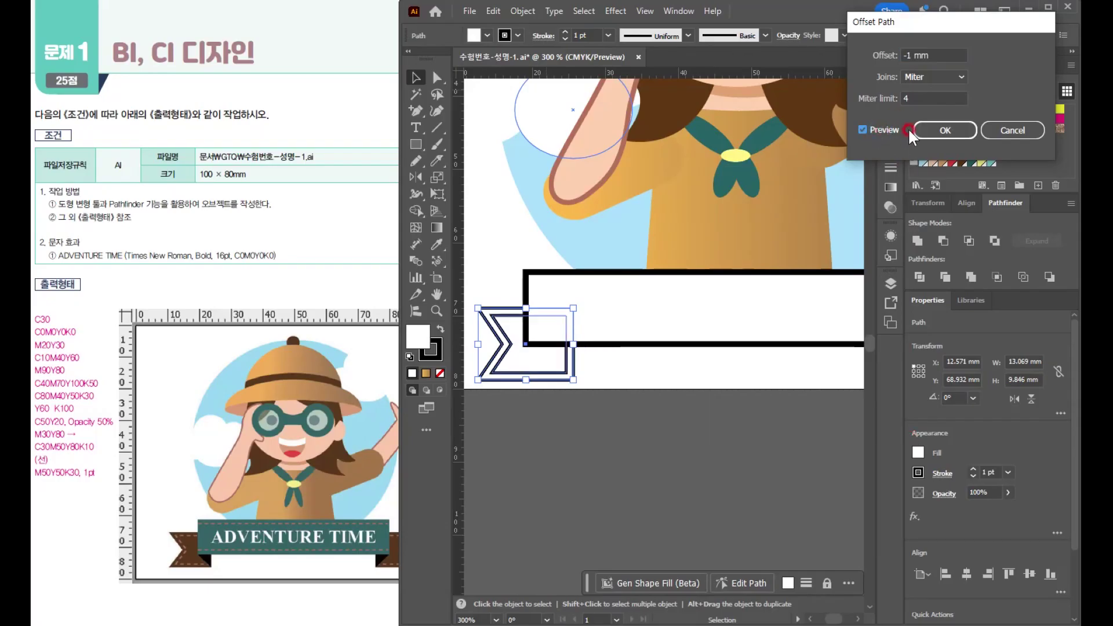
pyautogui.click(946, 130)
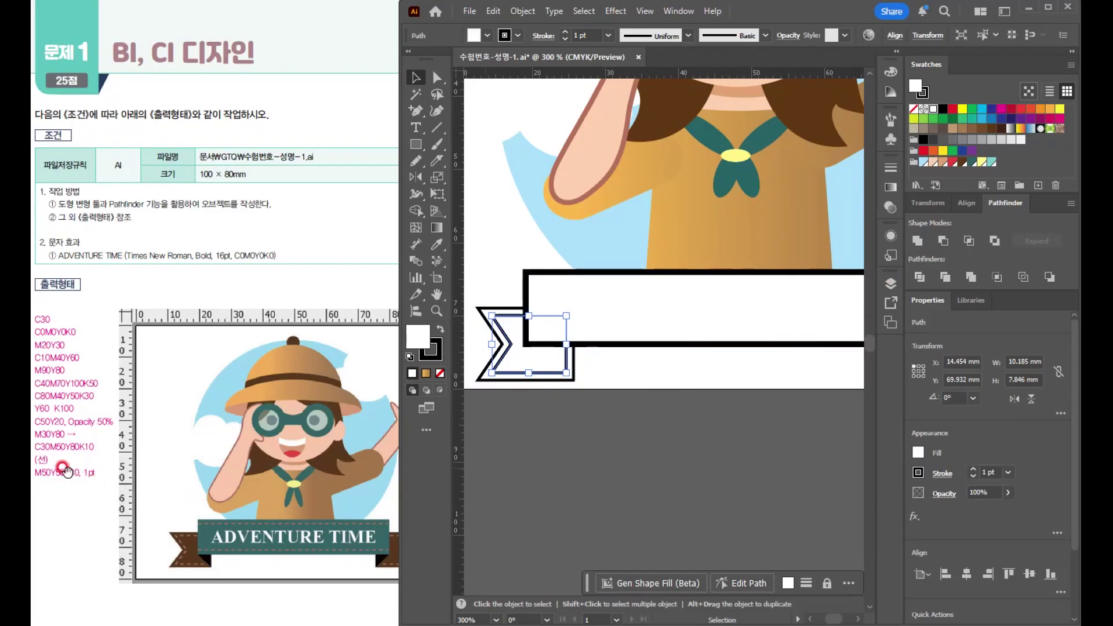
# Give the ribbon tail's inner outline a stroke of M50Y50K30 and no fill.
pyautogui.doubleClick(430, 349)
pyautogui.click(819, 290)
pyautogui.write('50')
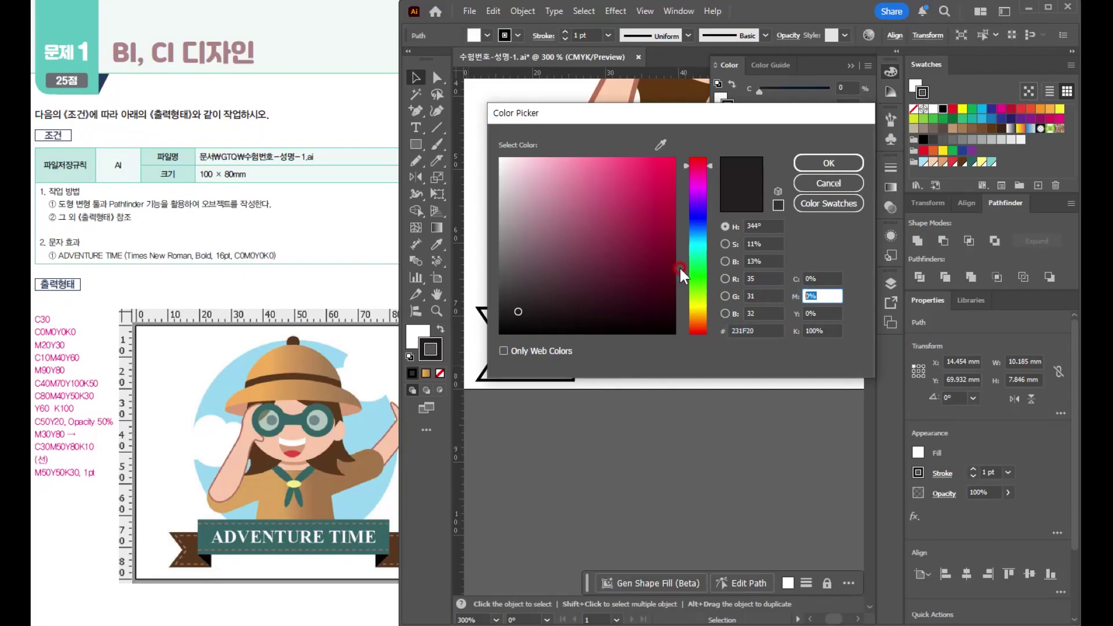
pyautogui.press('Tab')
pyautogui.write('50')
pyautogui.press('Tab')
pyautogui.write('30')
pyautogui.press('Return')
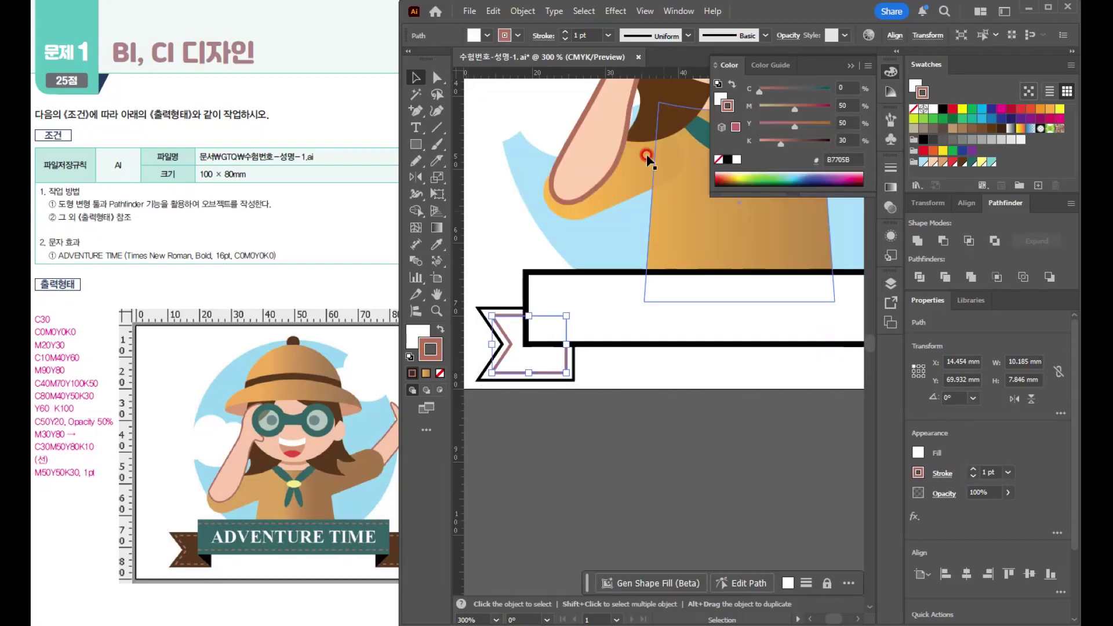
pyautogui.click(415, 334)
pyautogui.click(440, 373)
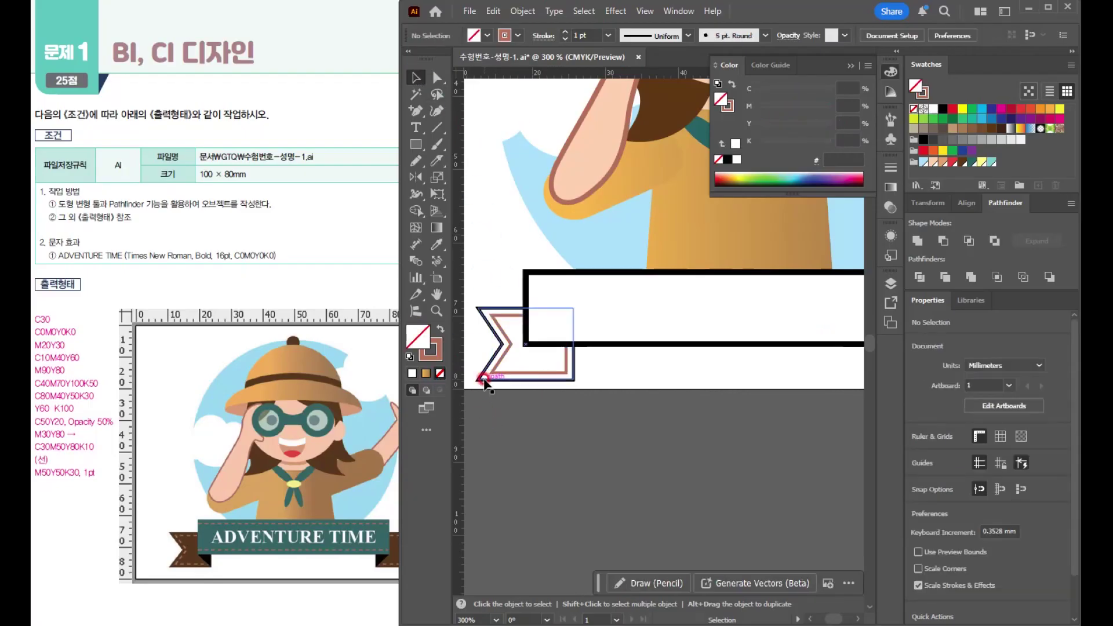
# Fill the outer ribbon tail with the C40M70Y100K50 swatch and remove its stroke.
pyautogui.click(484, 378)
pyautogui.click(974, 155)
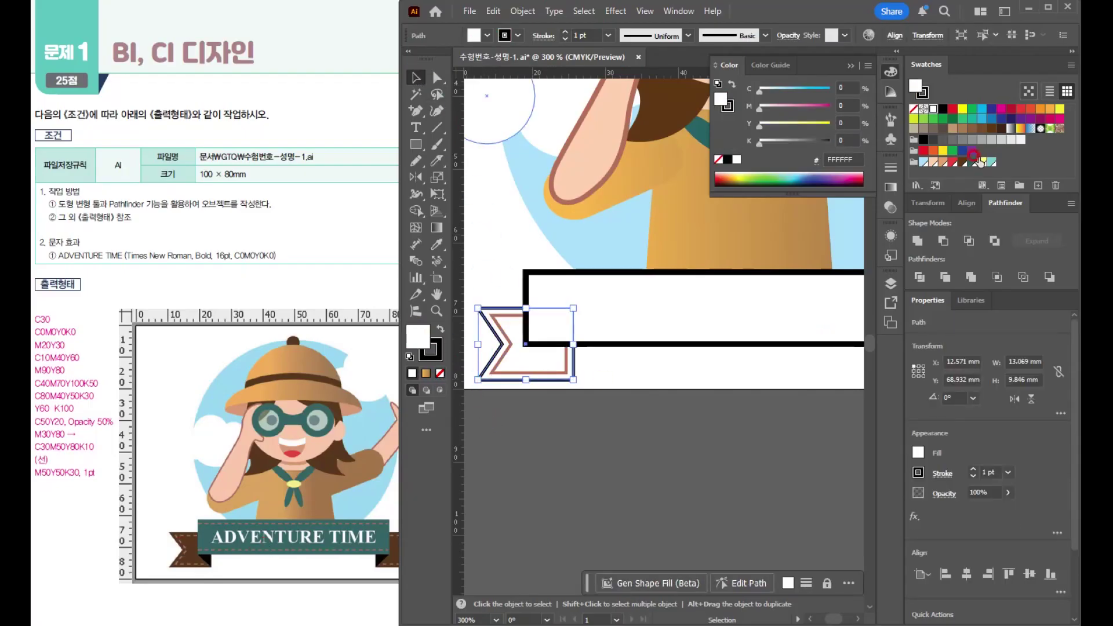
pyautogui.click(431, 350)
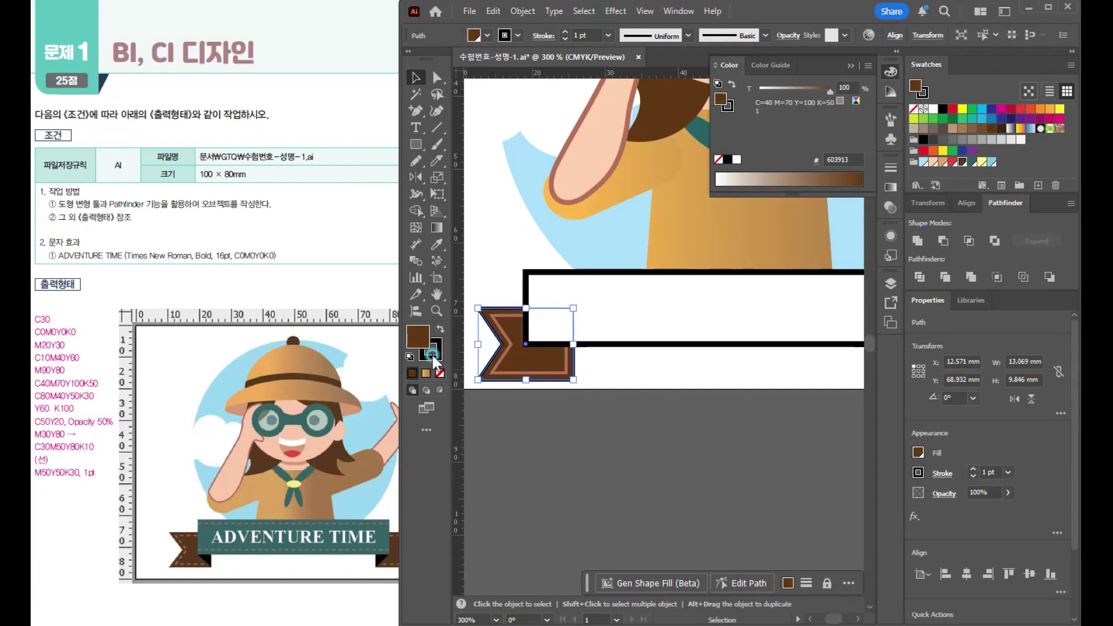
pyautogui.click(440, 373)
# Fill the wide banner rectangle with the C80M40Y50K30 swatch and remove its stroke.
pyautogui.click(742, 306)
pyautogui.click(982, 138)
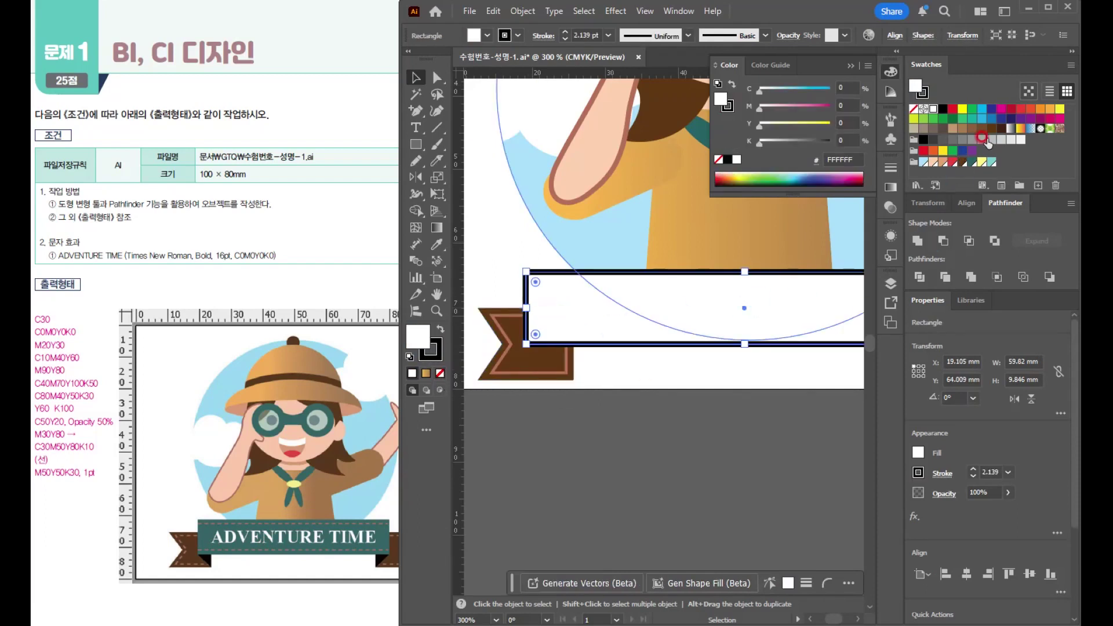
pyautogui.click(966, 161)
pyautogui.click(431, 350)
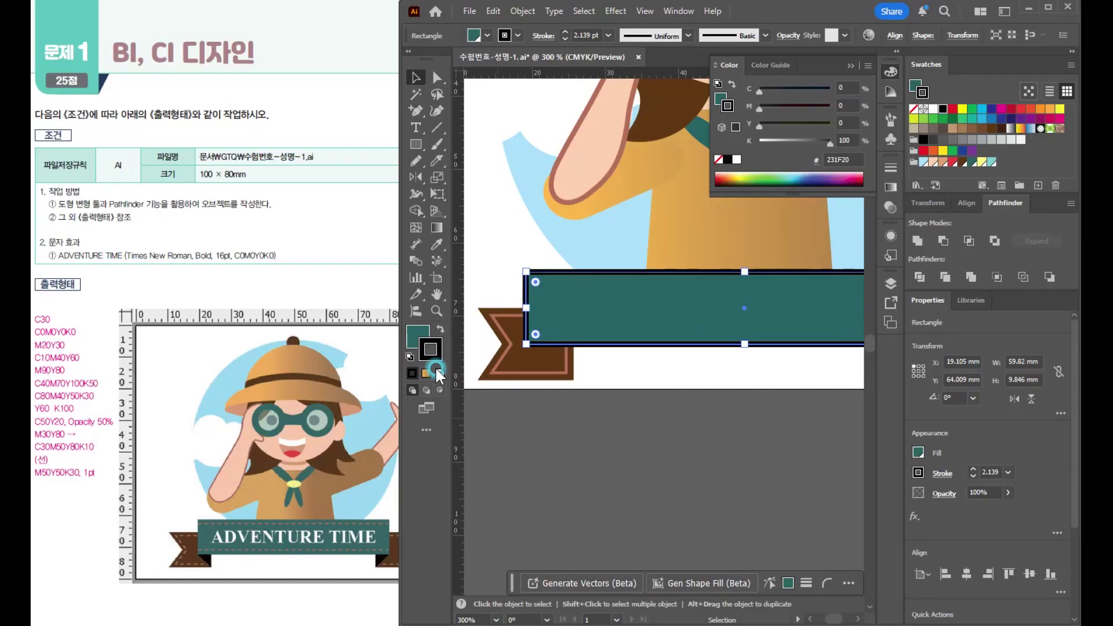
pyautogui.press('/')
pyautogui.click(418, 338)
pyautogui.click(417, 77)
pyautogui.click(707, 435)
pyautogui.press('space')
pyautogui.moveTo(708, 435)
pyautogui.mouseDown()
pyautogui.moveTo(641, 442)
pyautogui.moveTo(697, 422)
pyautogui.moveTo(714, 440)
pyautogui.mouseUp()
# Make the inner outline of the ribbon tail a dashed line with a 3 pt dash.
pyautogui.click(538, 376)
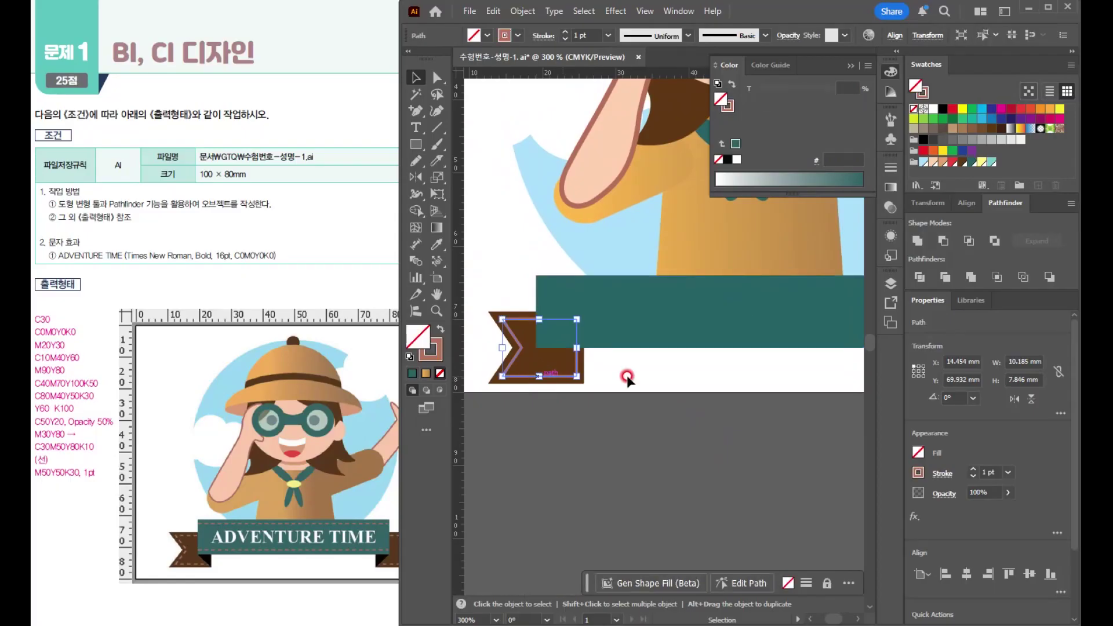
pyautogui.click(942, 473)
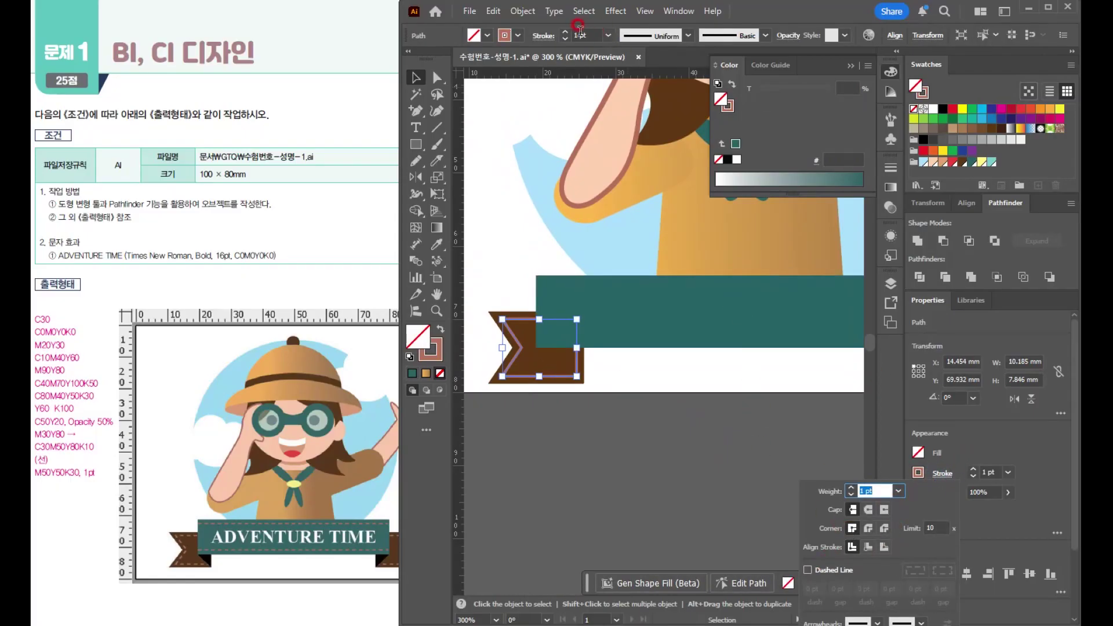
pyautogui.click(542, 35)
pyautogui.click(542, 36)
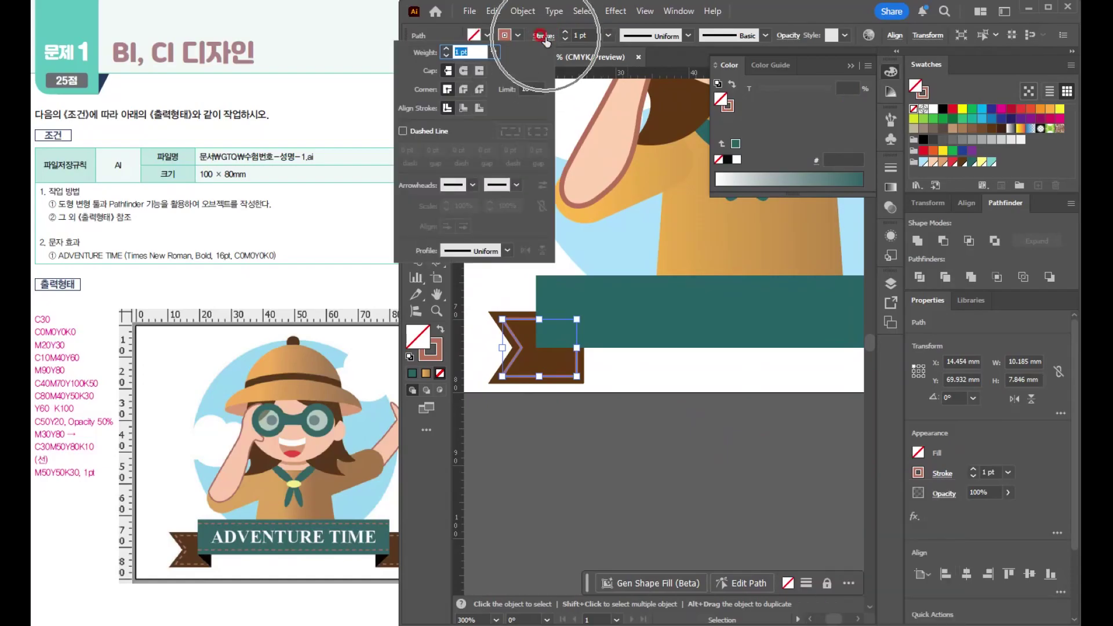
pyautogui.click(426, 127)
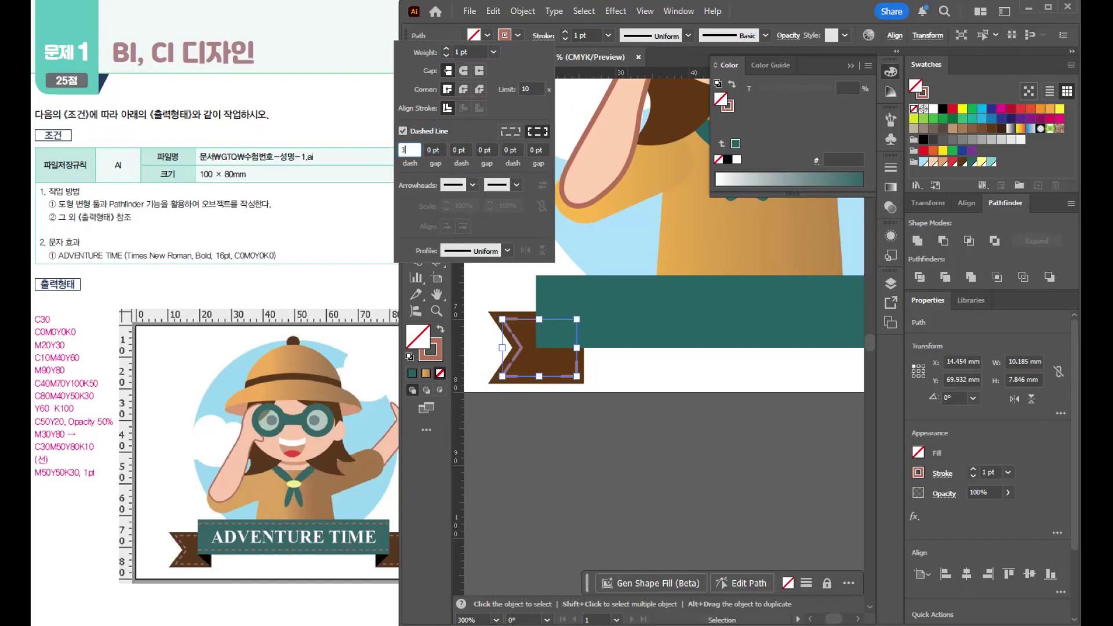
pyautogui.press('Return')
pyautogui.click(652, 375)
pyautogui.click(530, 408)
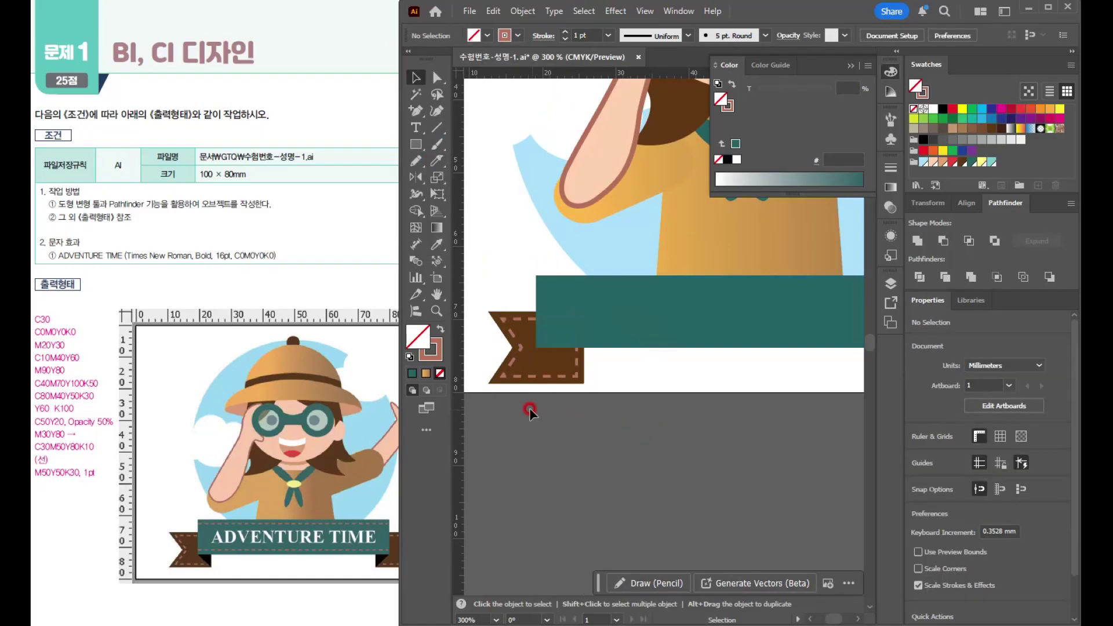
pyautogui.moveTo(486, 371); pyautogui.dragTo(522, 357)
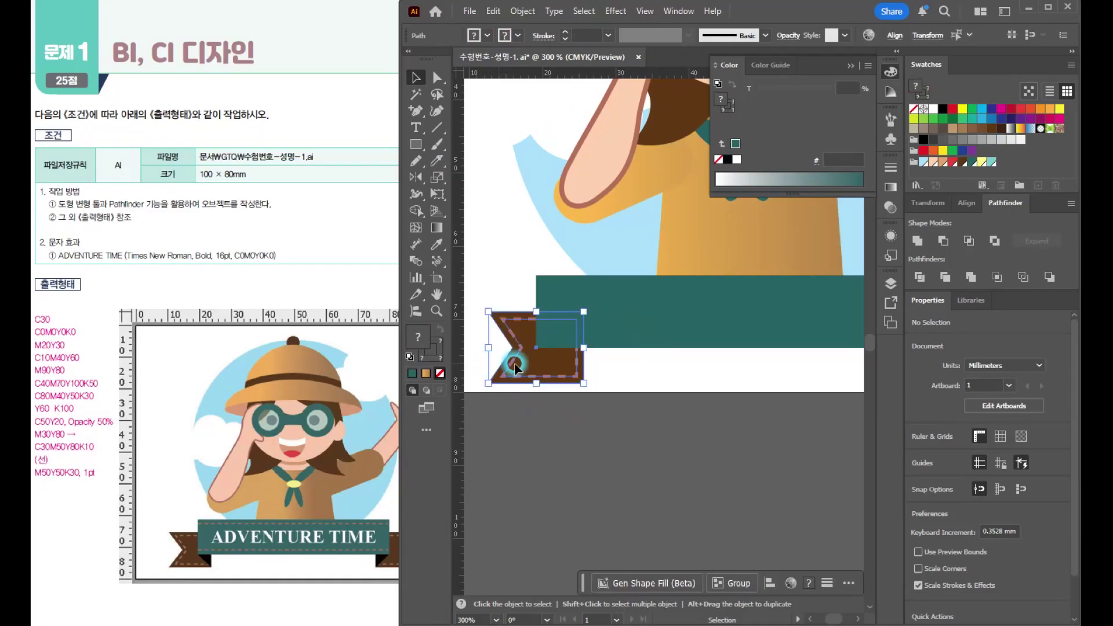
pyautogui.click(616, 365)
pyautogui.scroll(2, 572, 380)
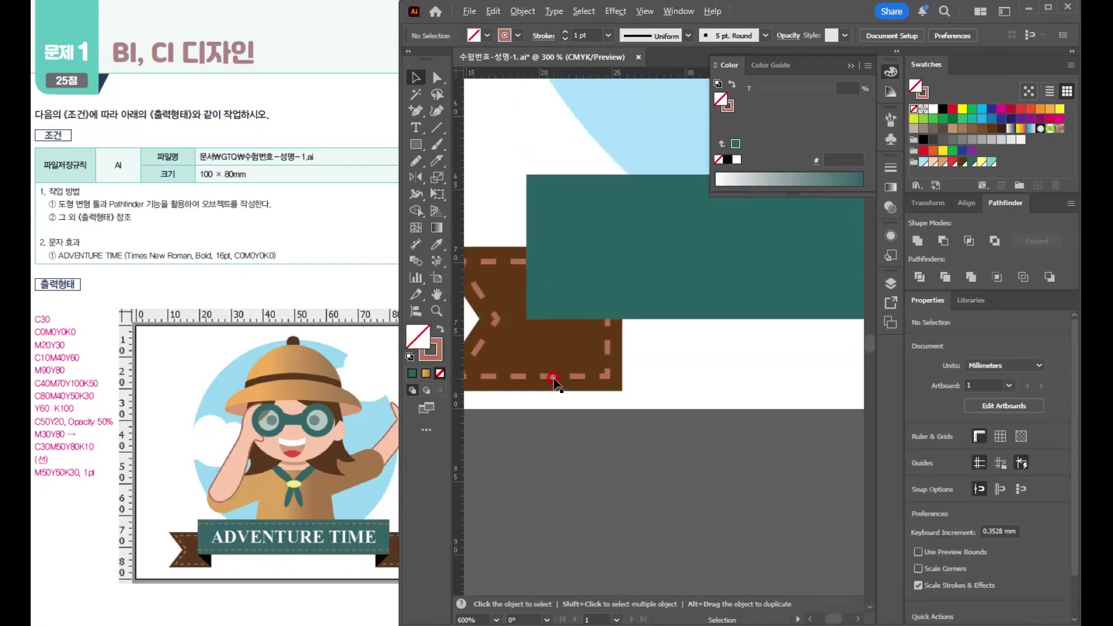
pyautogui.moveTo(645, 390); pyautogui.dragTo(628, 365)
pyautogui.press('v')
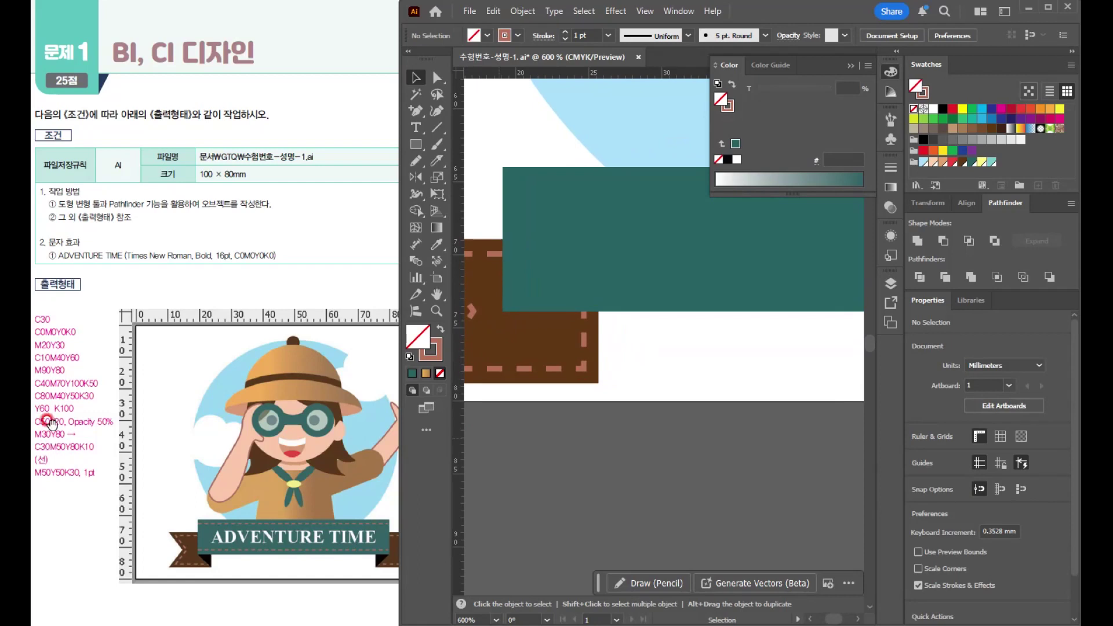
pyautogui.click(415, 110)
pyautogui.moveTo(416, 111); pyautogui.dragTo(458, 112)
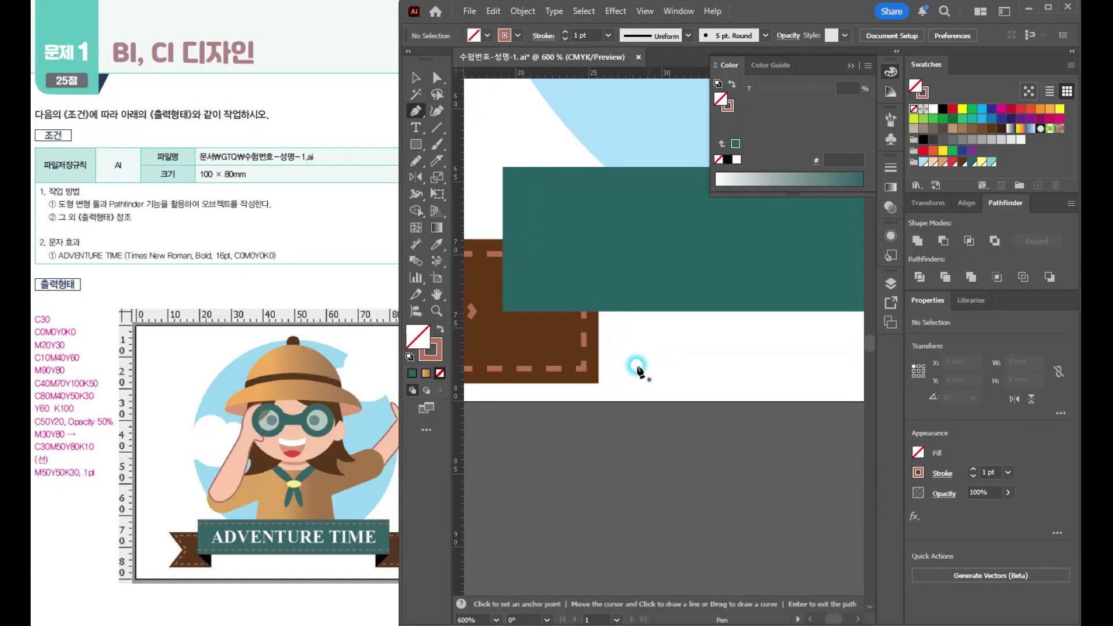
pyautogui.click(416, 77)
# Narrow the teal banner rectangle evenly on both sides to about 55.3 mm wide.
pyautogui.scroll(-3, 656, 368)
pyautogui.scroll(-1, 672, 374)
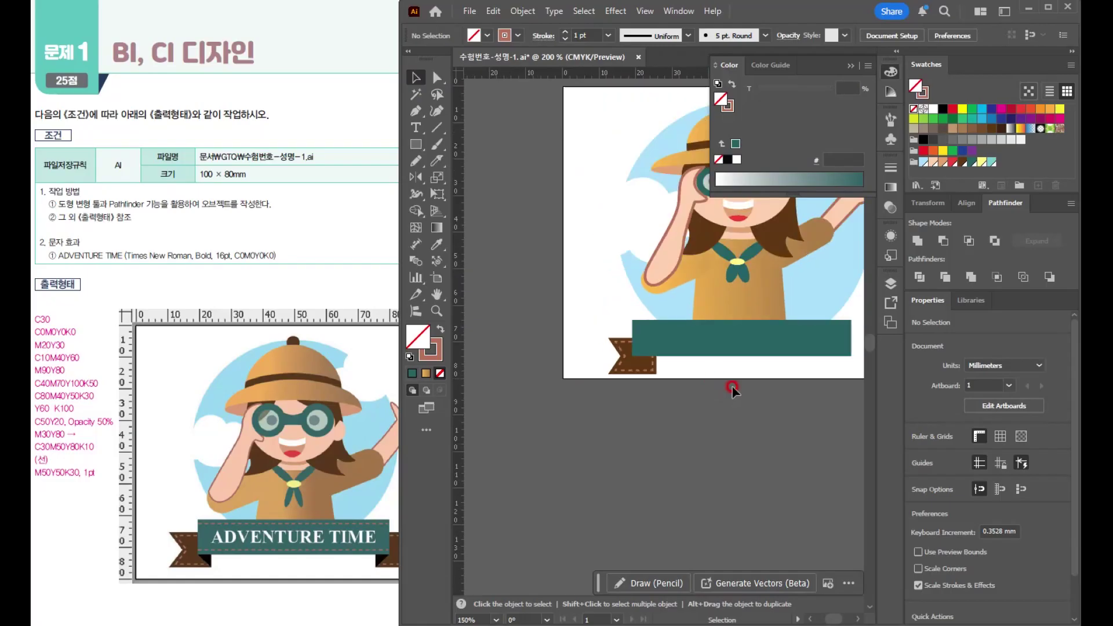
pyautogui.click(773, 328)
pyautogui.moveTo(787, 336); pyautogui.dragTo(784, 336)
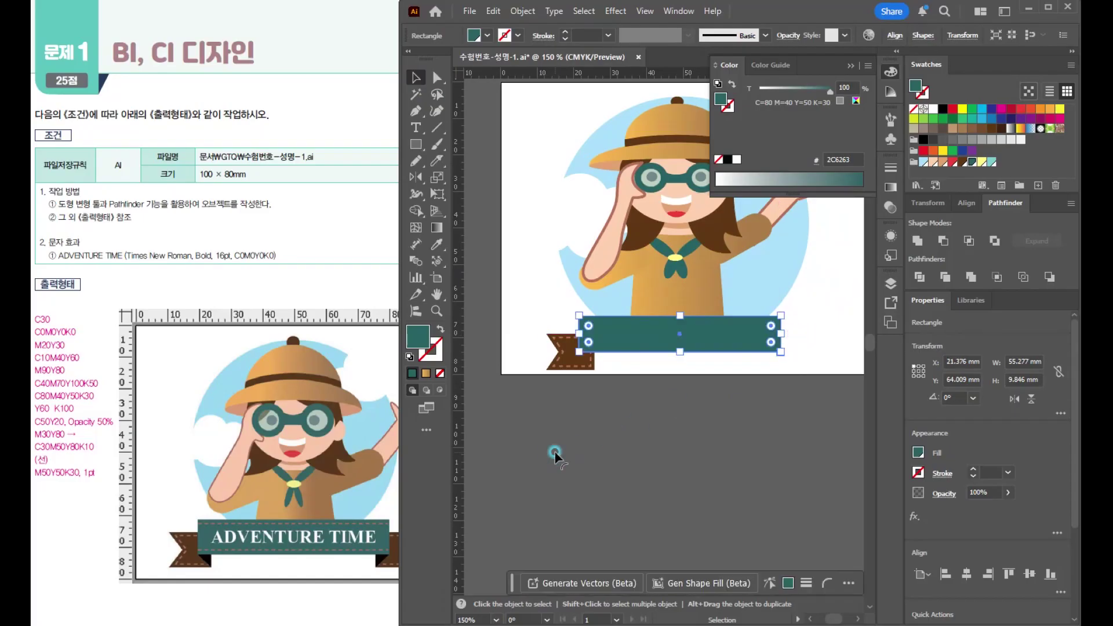
pyautogui.click(556, 450)
# Draw a triangular fold with the Pen tool between the banner's lower-left corner and the tail's lower-right corner, and fill it with K100 black.
pyautogui.scroll(4, 579, 380)
pyautogui.click(416, 111)
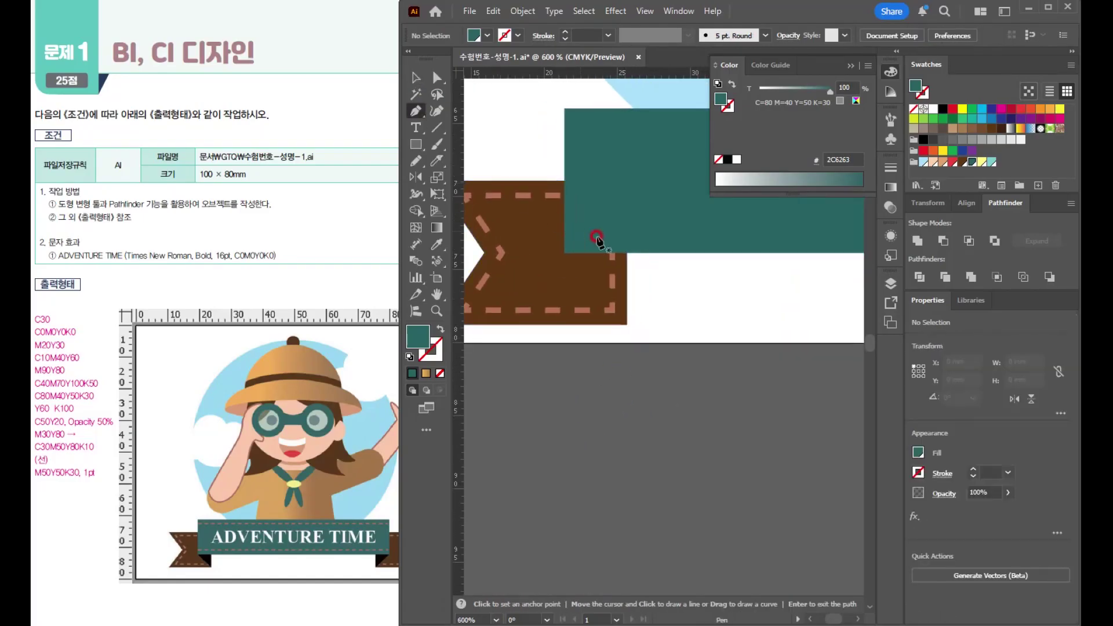
pyautogui.click(566, 252)
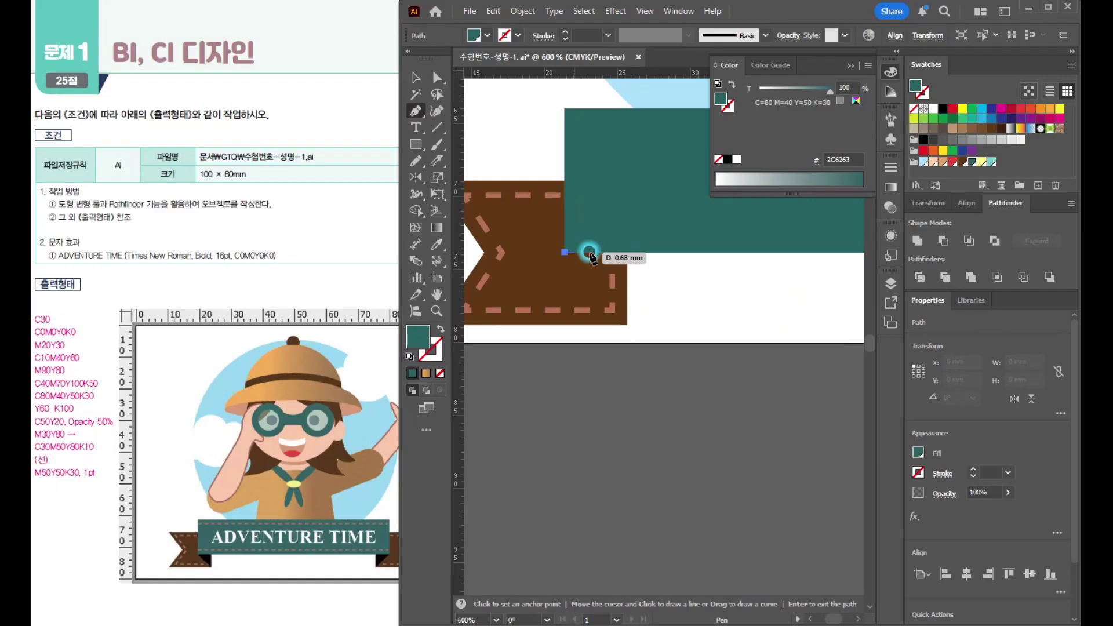
pyautogui.click(626, 253)
pyautogui.click(626, 325)
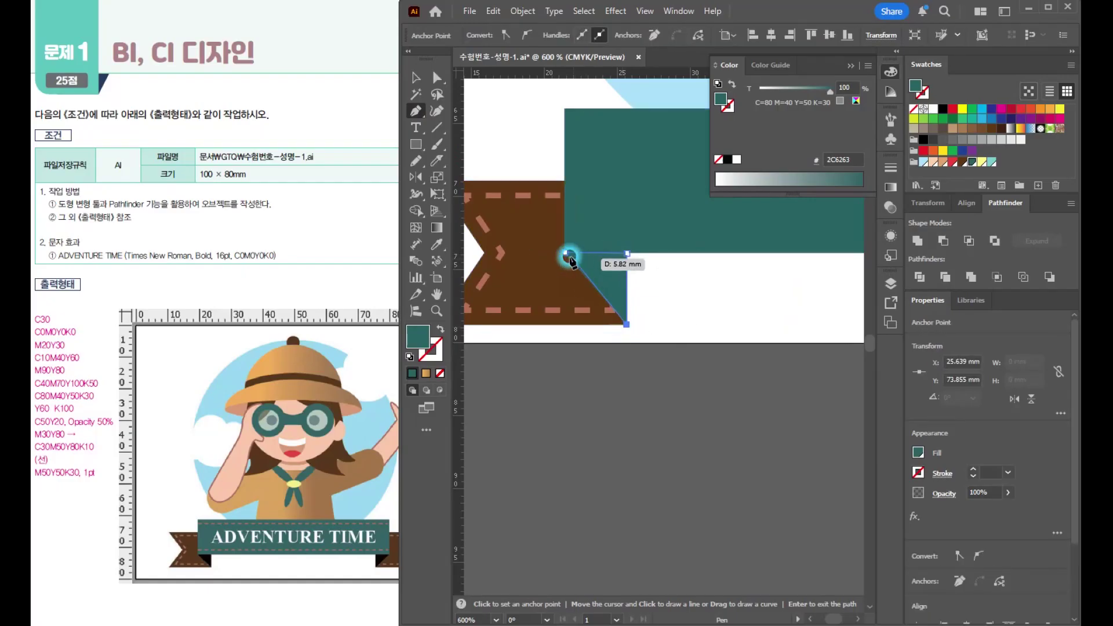
pyautogui.click(565, 253)
pyautogui.click(942, 111)
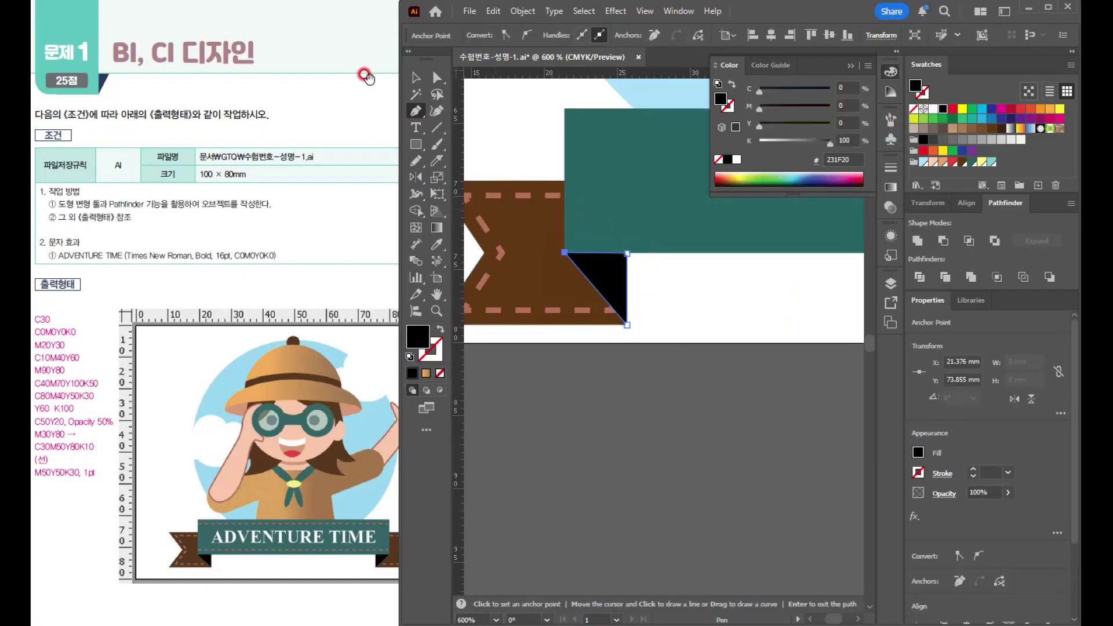
# Reflect a copy of the ribbon tail, its dashed outline and the black fold across the vertical axis through the banner's centre.
pyautogui.click(415, 77)
pyautogui.moveTo(660, 391); pyautogui.dragTo(516, 289)
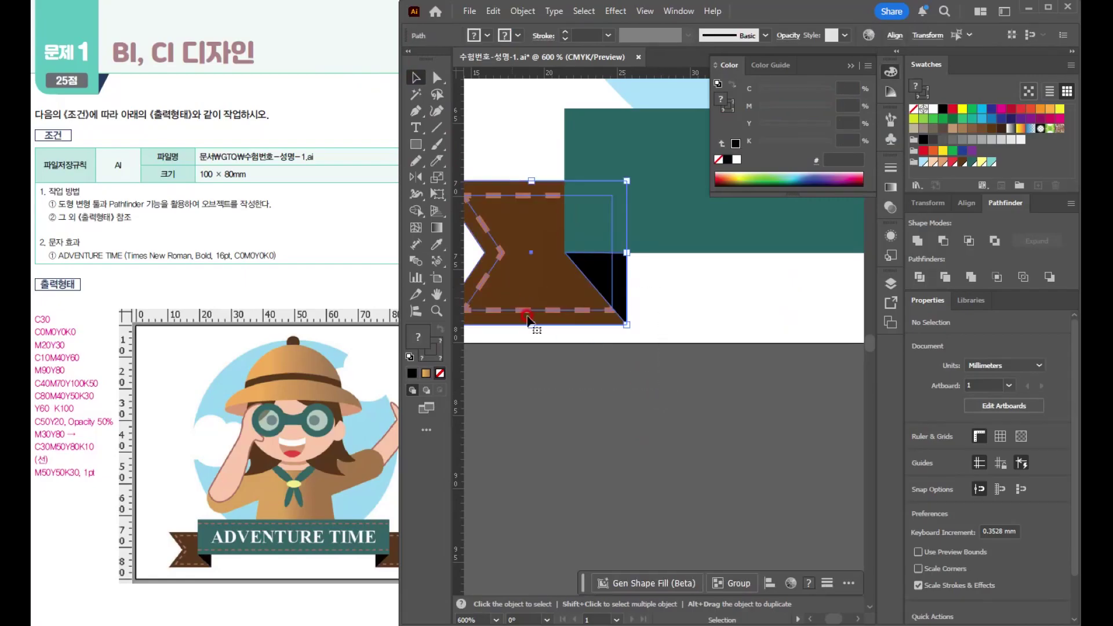
pyautogui.scroll(-3, 655, 368)
pyautogui.press('space')
pyautogui.moveTo(761, 348); pyautogui.dragTo(678, 310)
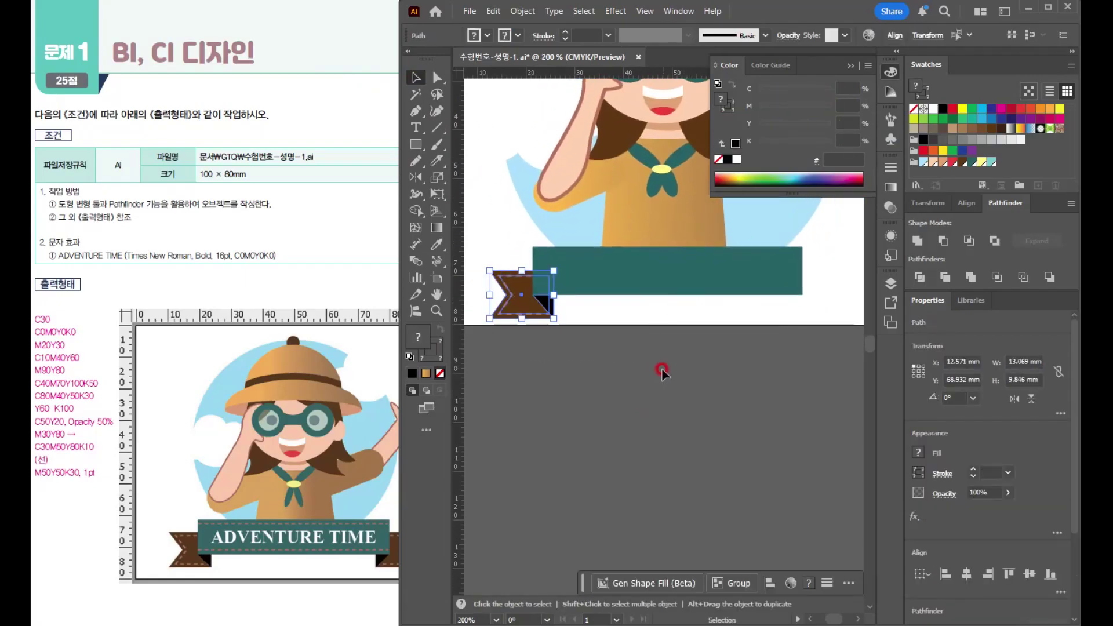
pyautogui.click(416, 177)
pyautogui.press('v')
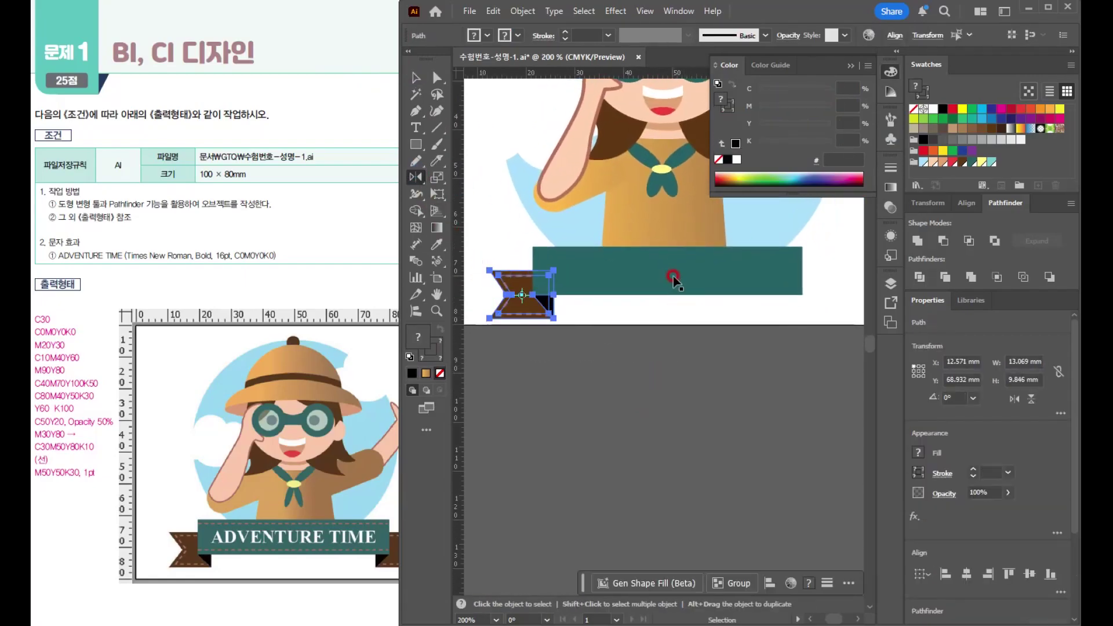
pyautogui.keyDown('alt'); pyautogui.click(667, 268); pyautogui.keyUp('alt')
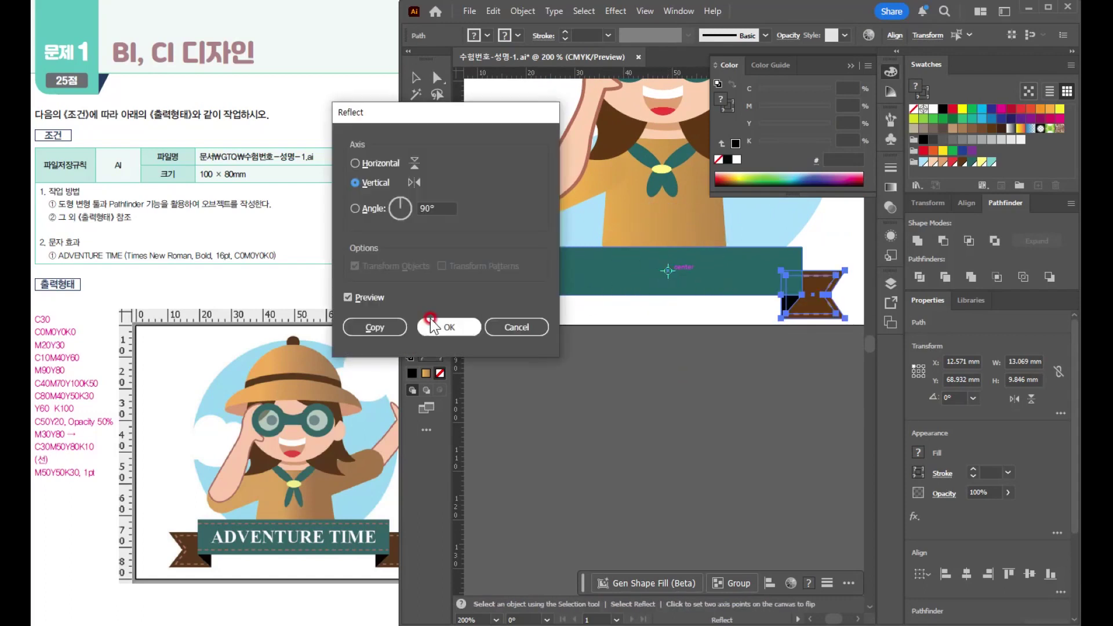
pyautogui.click(388, 327)
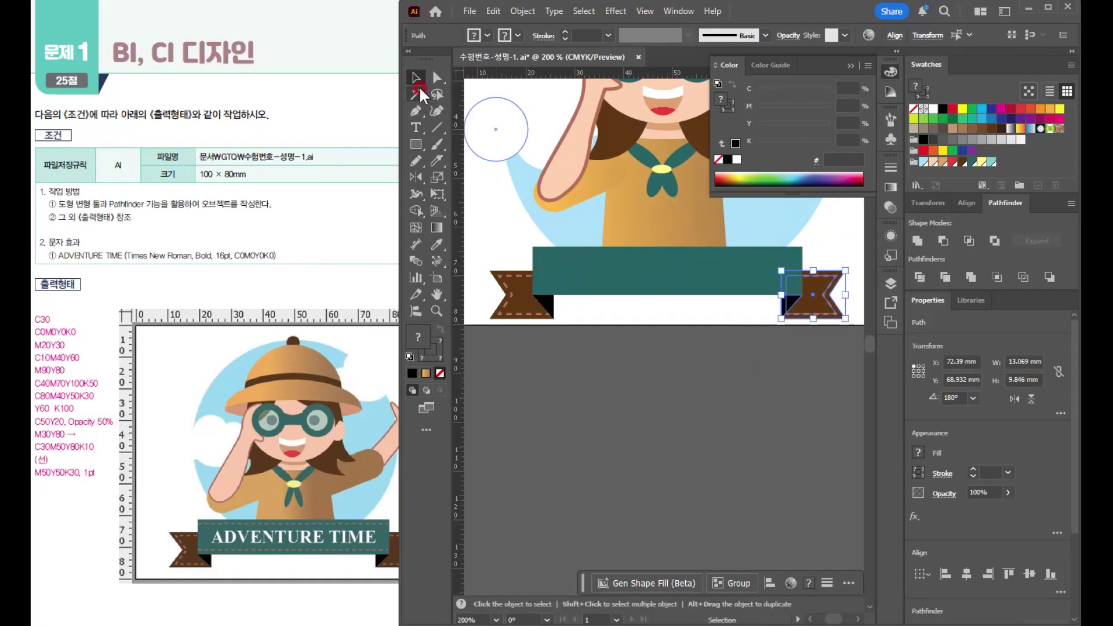
# Draw a horizontal line about 55.3 mm long just inside the banner's upper edge and copy it straight down near the lower edge.
pyautogui.click(439, 128)
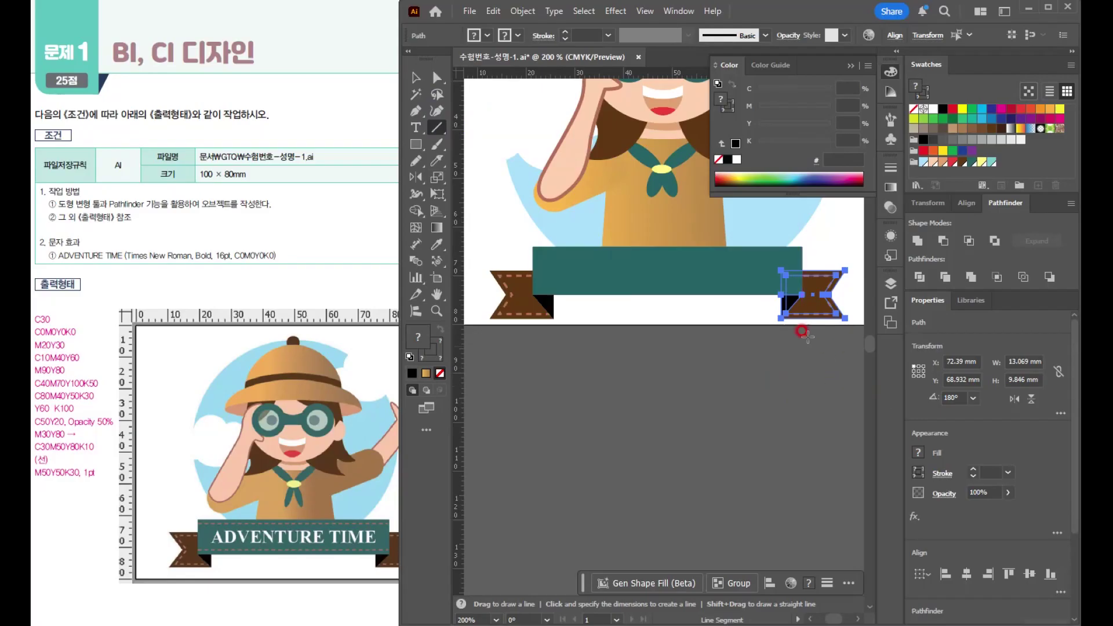
pyautogui.moveTo(532, 251); pyautogui.dragTo(802, 252)
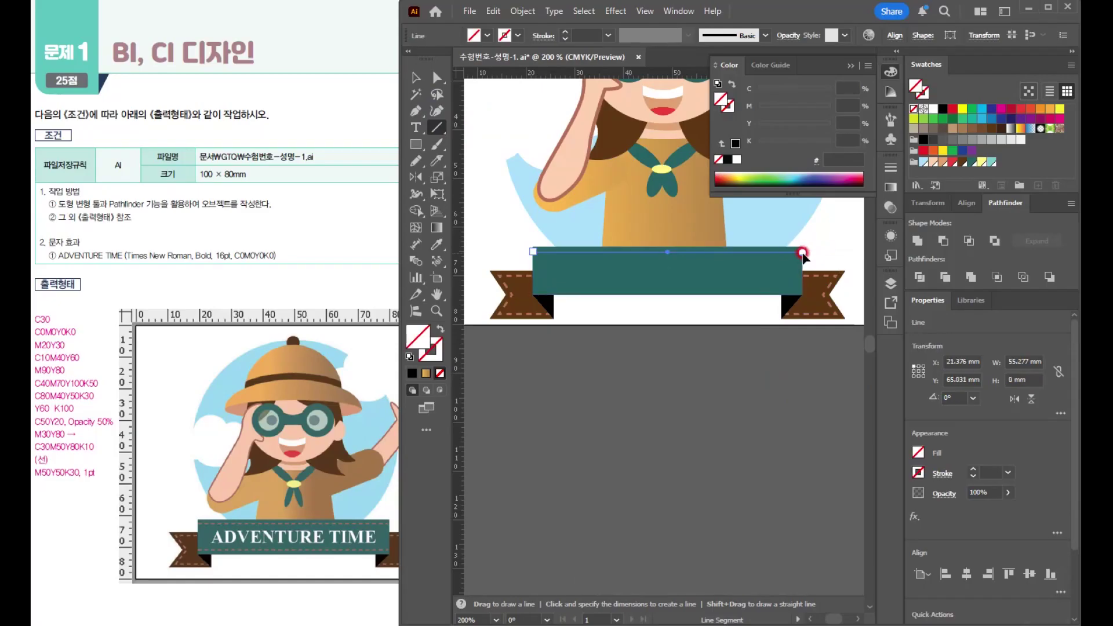
pyautogui.press('v')
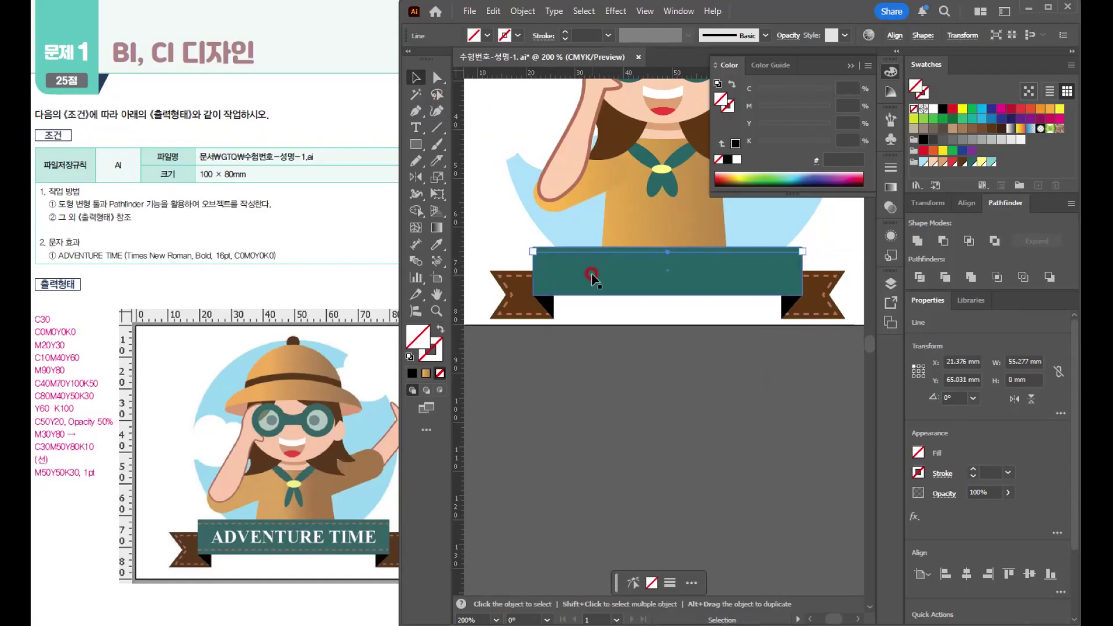
pyautogui.keyDown('alt'); pyautogui.scroll(2, 582, 289); pyautogui.keyUp('alt')
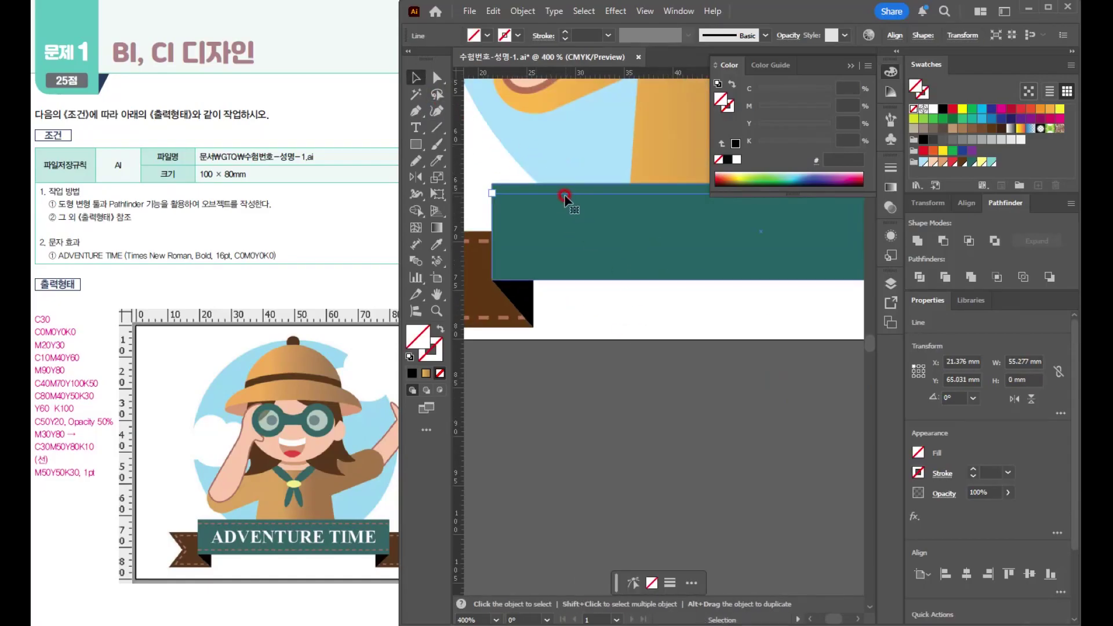
pyautogui.keyDown('alt'); pyautogui.keyDown('shift'); pyautogui.moveTo(567, 194); pyautogui.dragTo(563, 269); pyautogui.keyUp('shift'); pyautogui.keyUp('alt')
# Apply the ribbon tail's dashed outline stroke to both banner lines with the Eyedropper.
pyautogui.keyDown('shift'); pyautogui.click(523, 194); pyautogui.keyUp('shift')
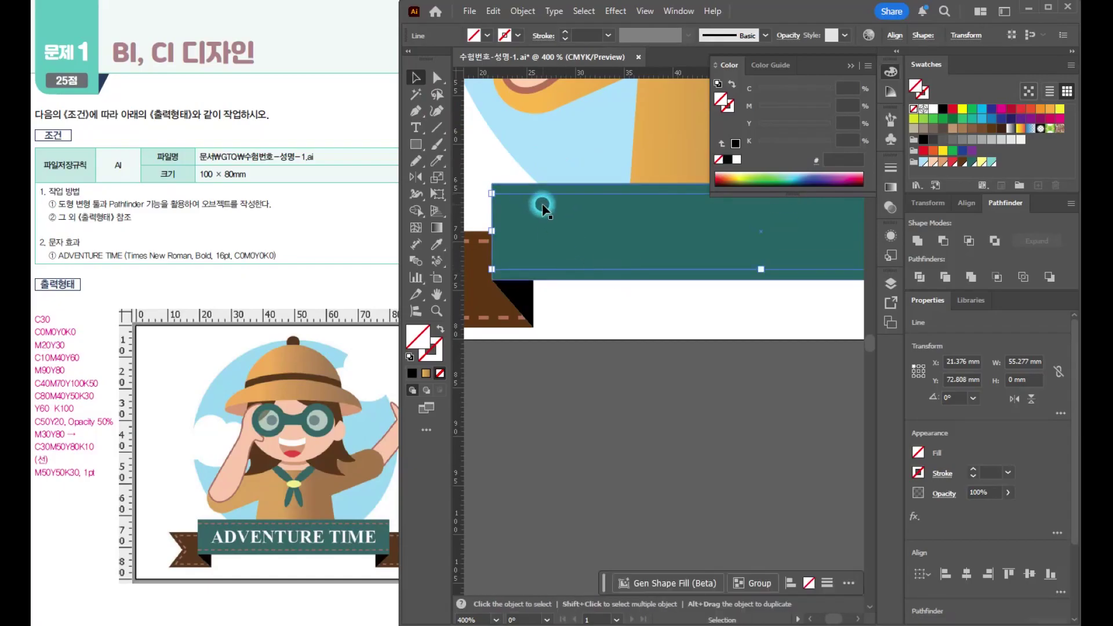
pyautogui.press('i')
pyautogui.click(480, 238)
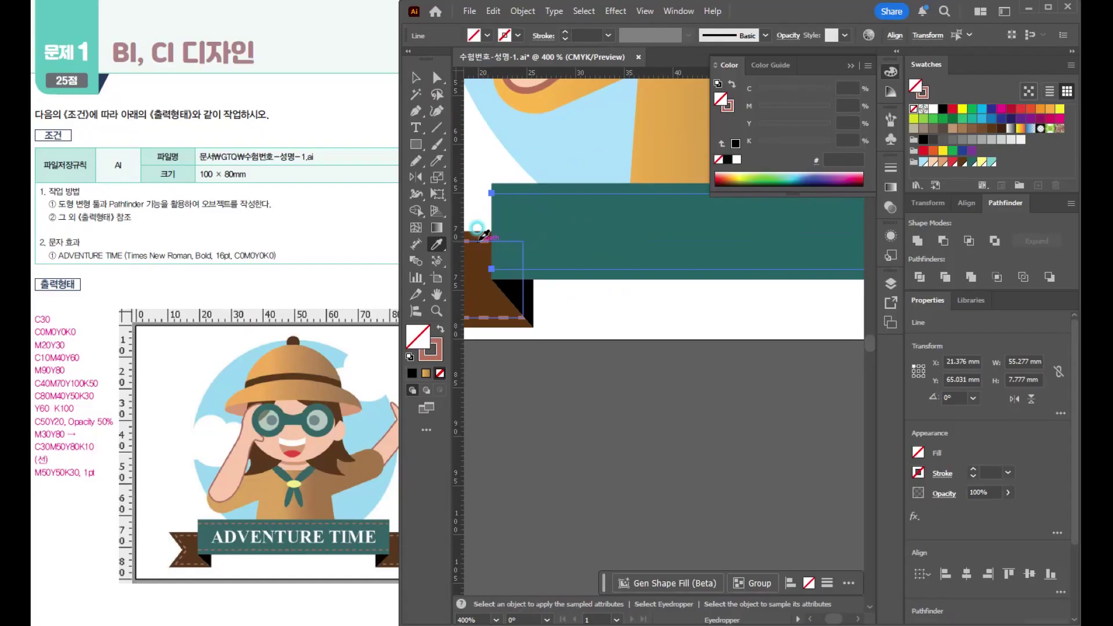
pyautogui.press('v')
pyautogui.click(688, 413)
pyautogui.scroll(-2, 719, 386)
pyautogui.moveTo(760, 373); pyautogui.dragTo(696, 311)
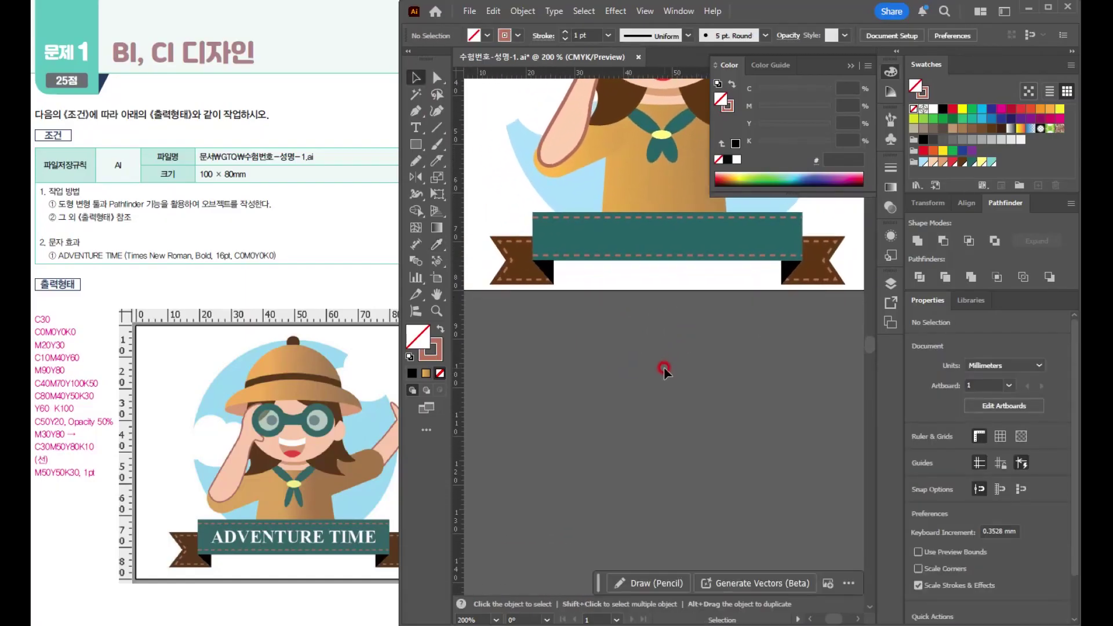
# Add the point text "ADVENTURE TIME" on the empty canvas below the artboard.
pyautogui.click(416, 128)
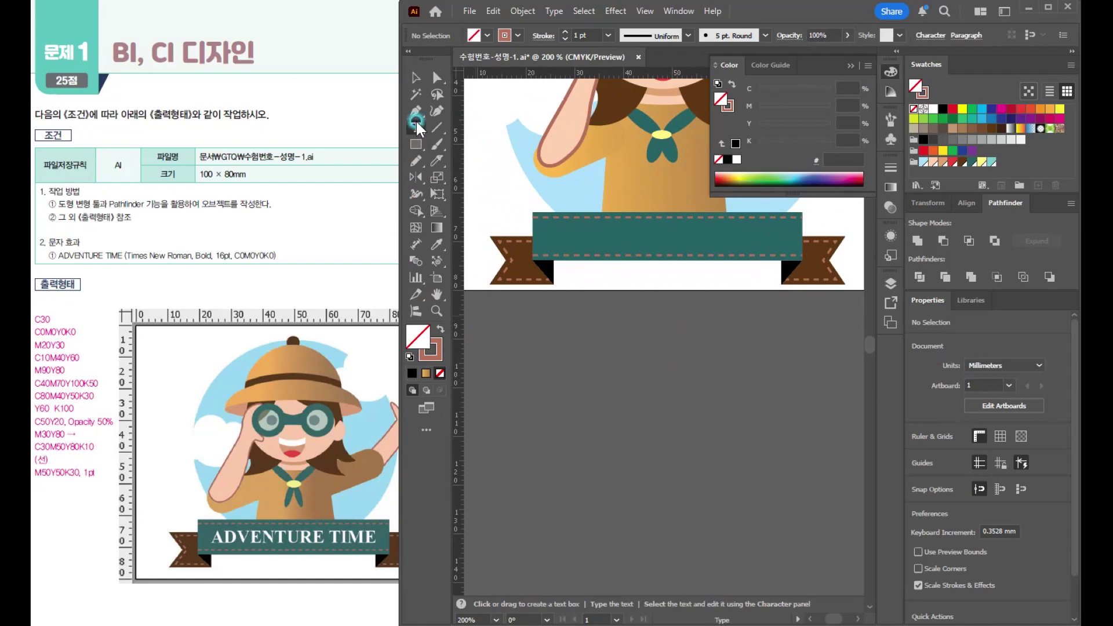
pyautogui.click(562, 356)
pyautogui.write('ADVENTURE TIME')
pyautogui.press('Escape')
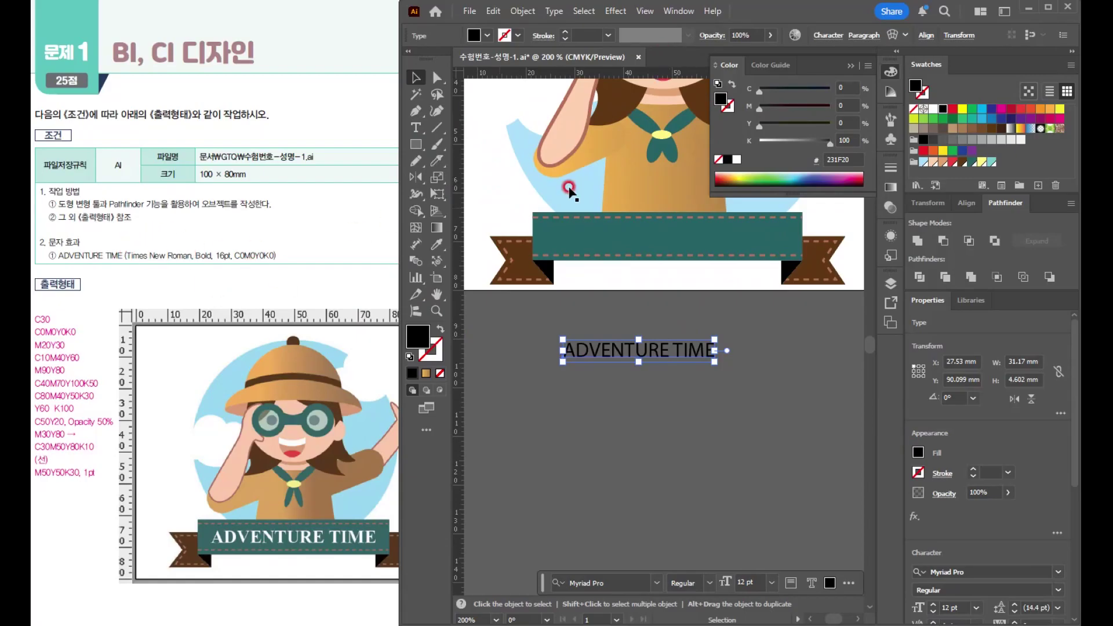
# Set the "ADVENTURE TIME" text to Times New Roman Bold at 16 pt.
pyautogui.click(828, 35)
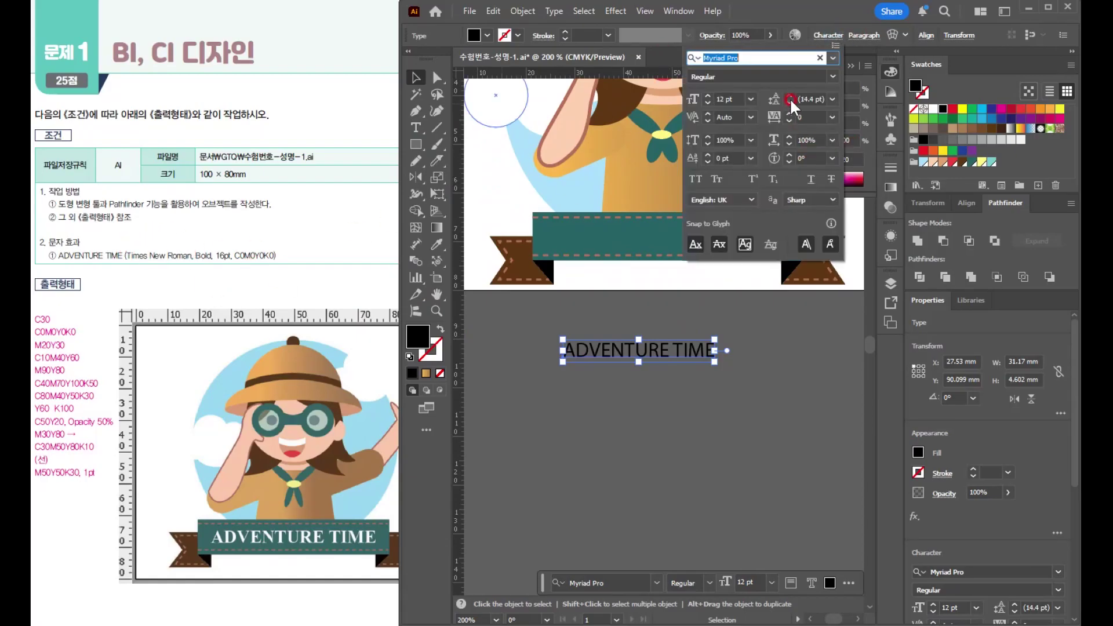
pyautogui.write('time')
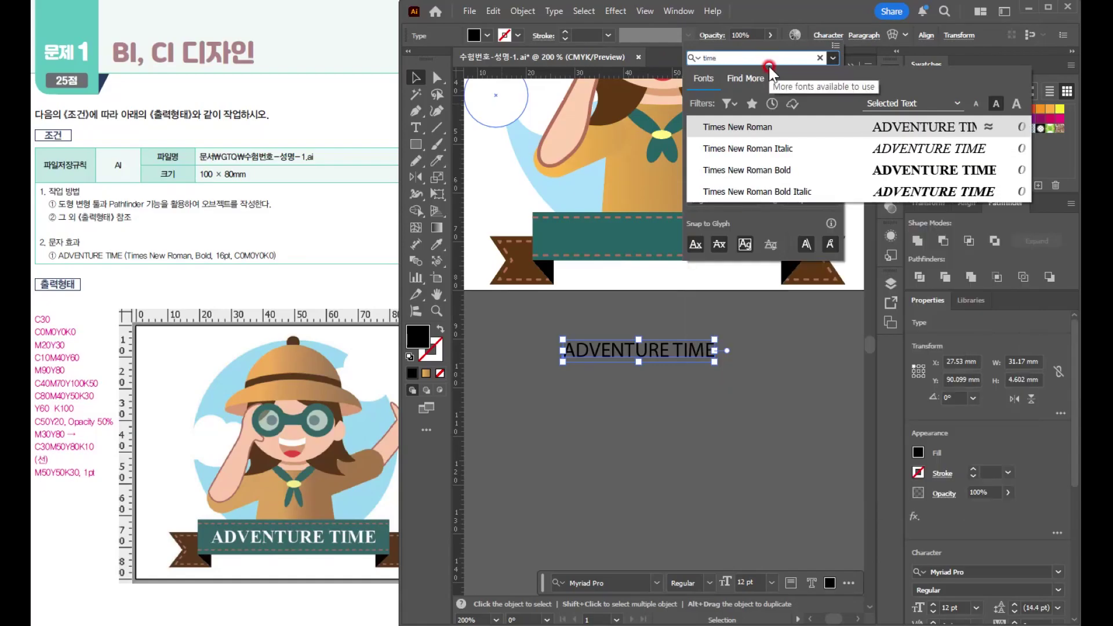
pyautogui.click(764, 176)
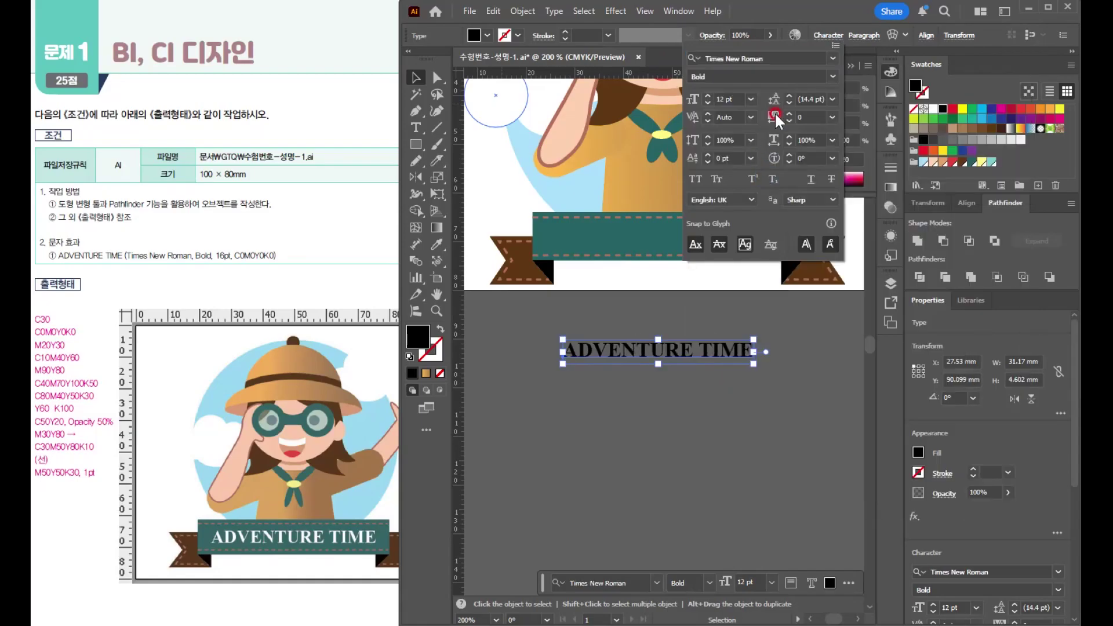
pyautogui.moveTo(735, 94); pyautogui.dragTo(669, 100)
pyautogui.write('16')
pyautogui.press('Return')
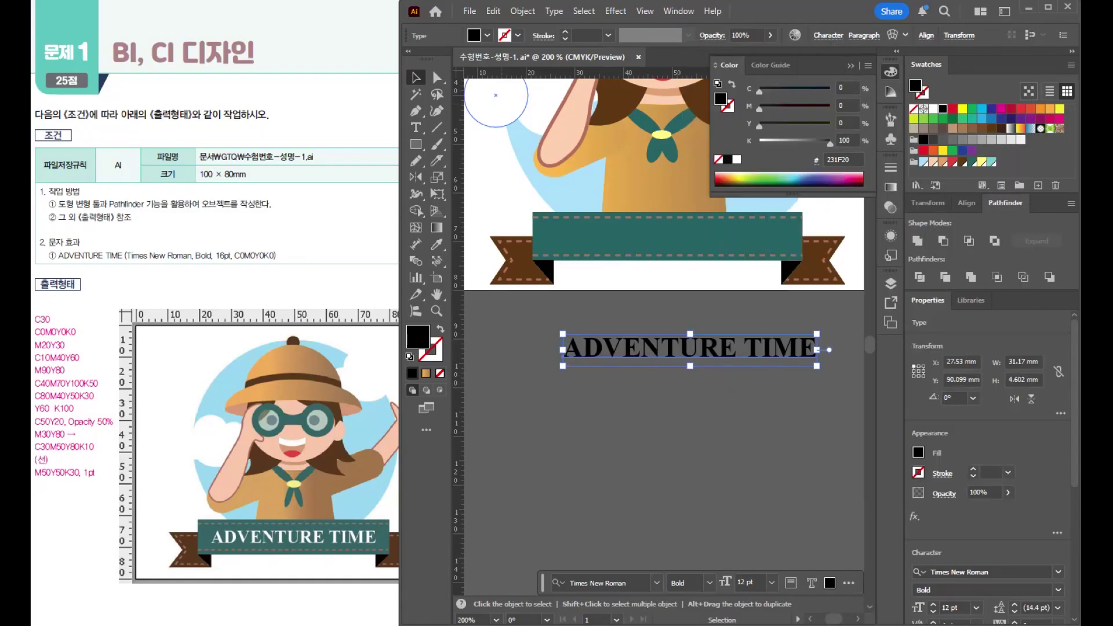
# Fill the "ADVENTURE TIME" text with C0M0Y0K0 white and centre it on the teal banner between the dashed lines.
pyautogui.click(933, 108)
pyautogui.click(410, 80)
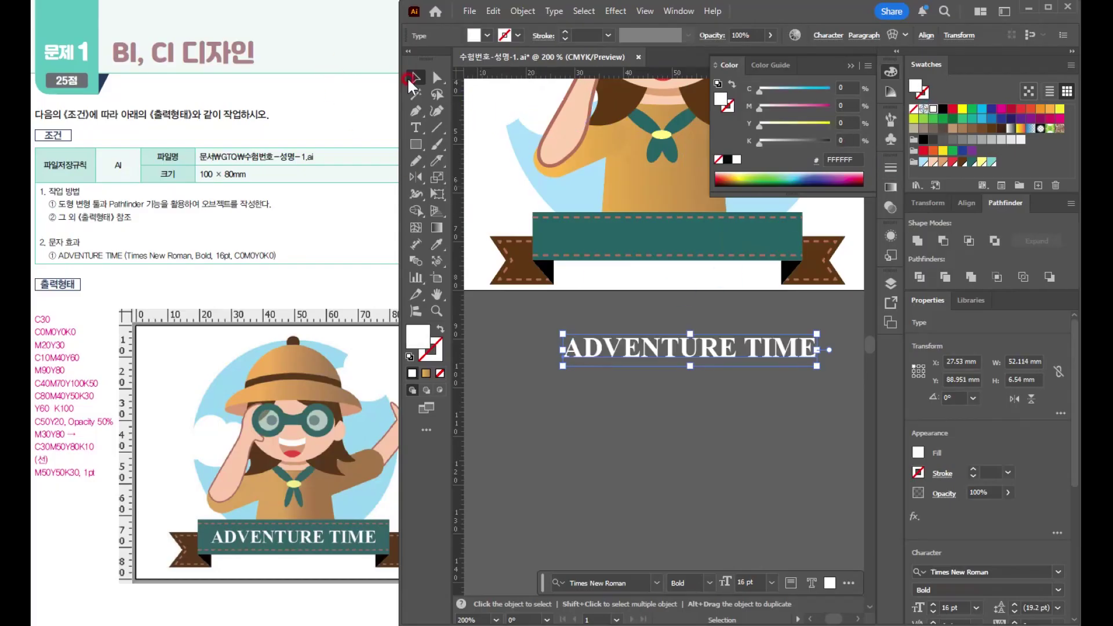
pyautogui.moveTo(778, 353); pyautogui.dragTo(755, 242)
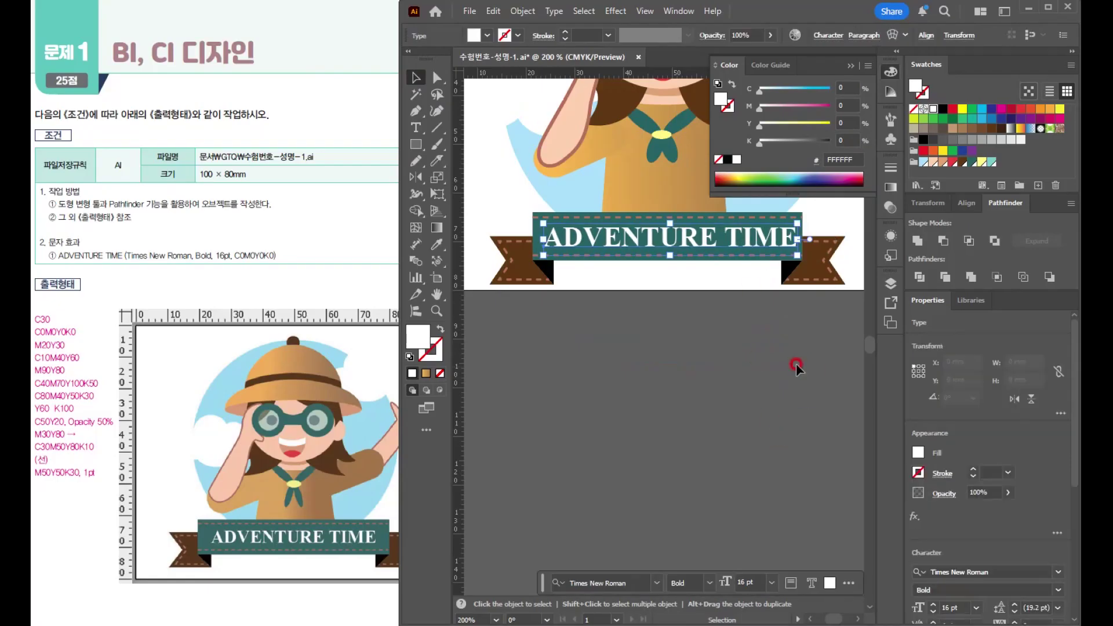
# Save the finished badge file, continuing with the legacy format.
pyautogui.hotkey('ctrl', '1')
pyautogui.click(854, 65)
pyautogui.hotkey('ctrl', '+')
pyautogui.click(725, 509)
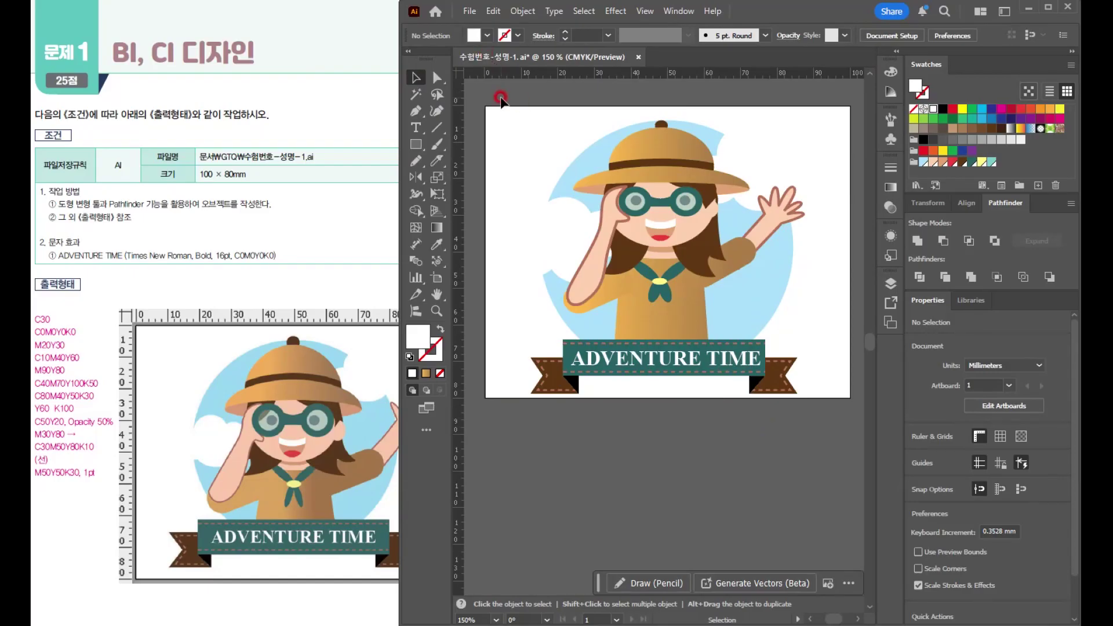
pyautogui.hotkey('ctrl', 's')
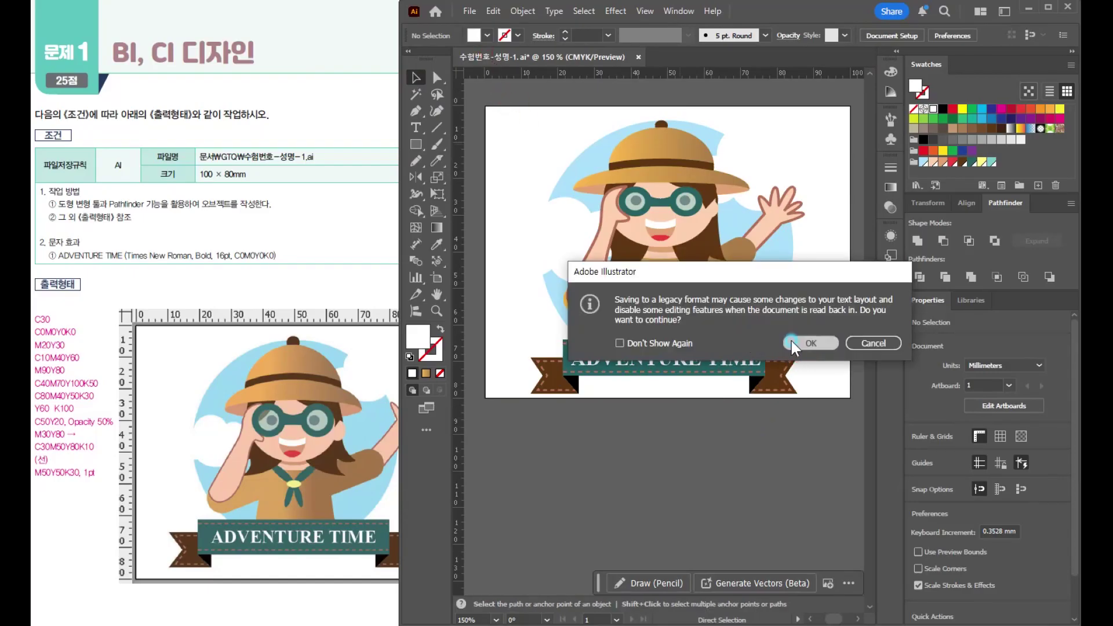
pyautogui.click(806, 343)
pyautogui.click(718, 489)
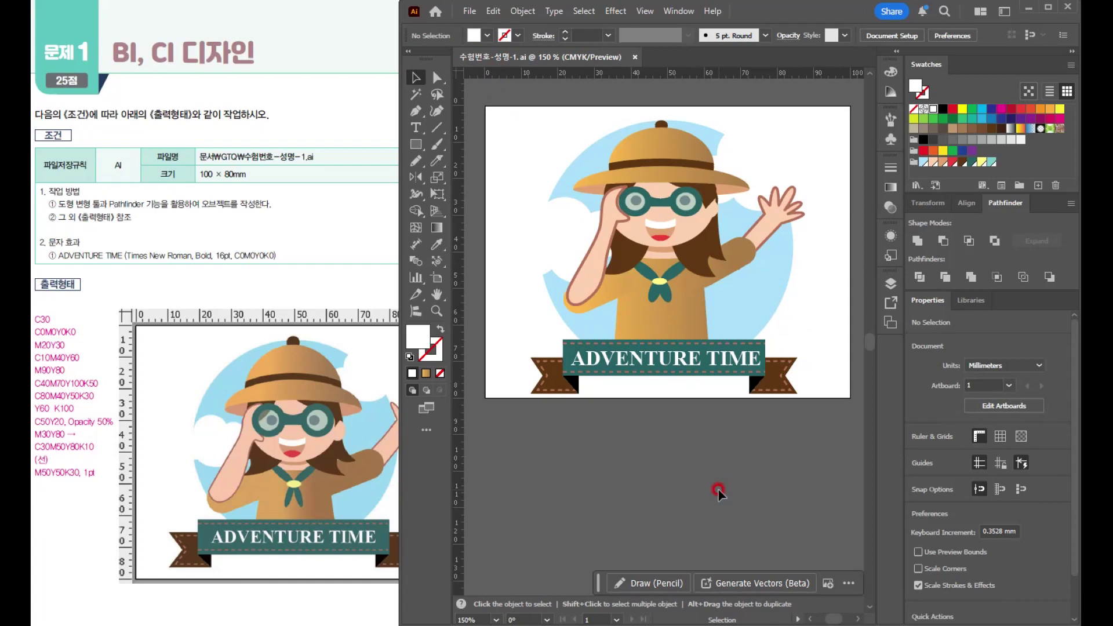